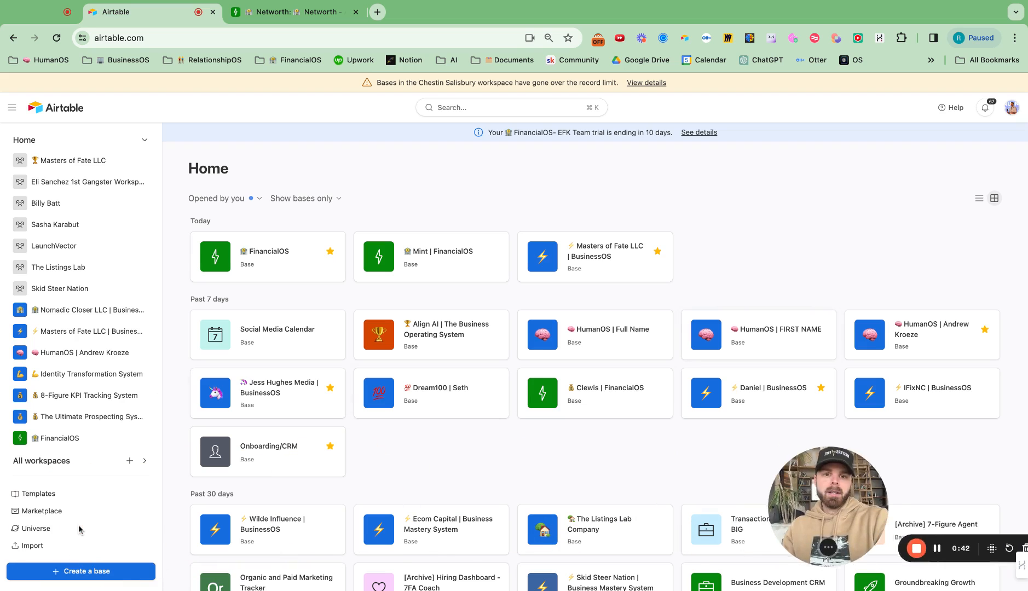
# - Create a new base from scratch in the Masters of Fate LLC workspace
pyautogui.click(99, 573)
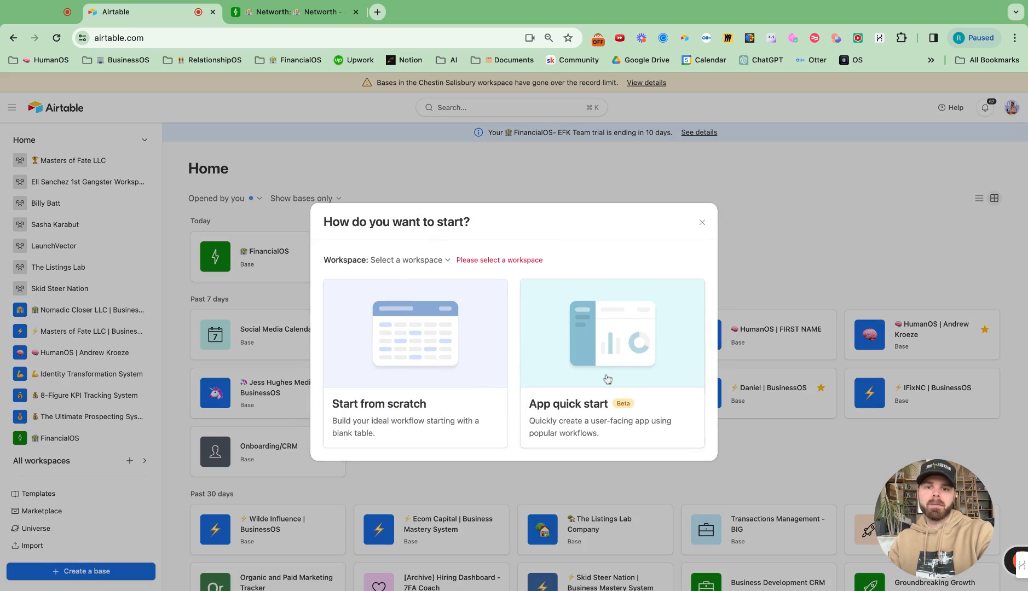
pyautogui.click(422, 261)
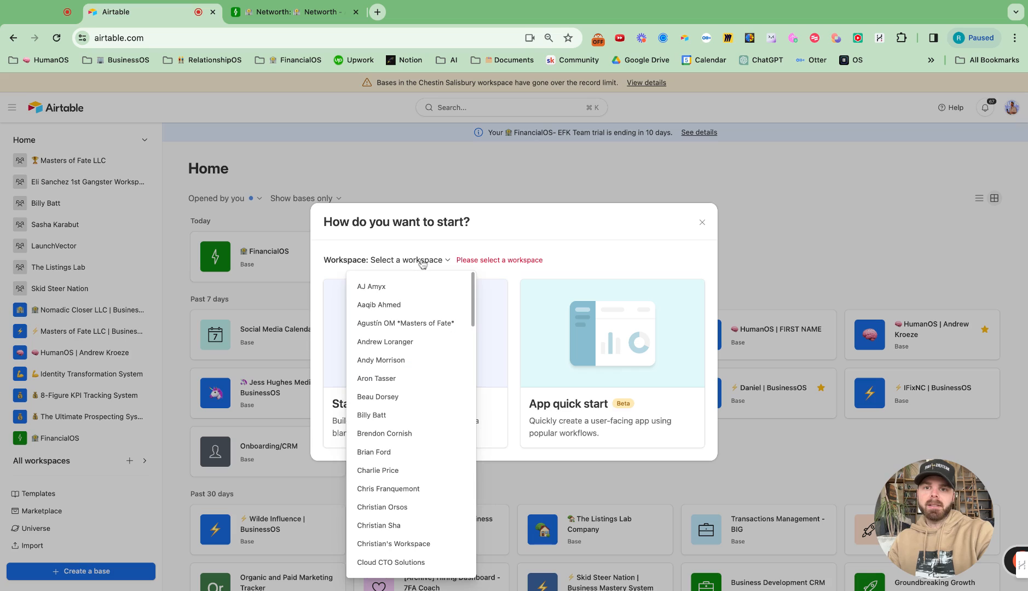
pyautogui.write('mas')
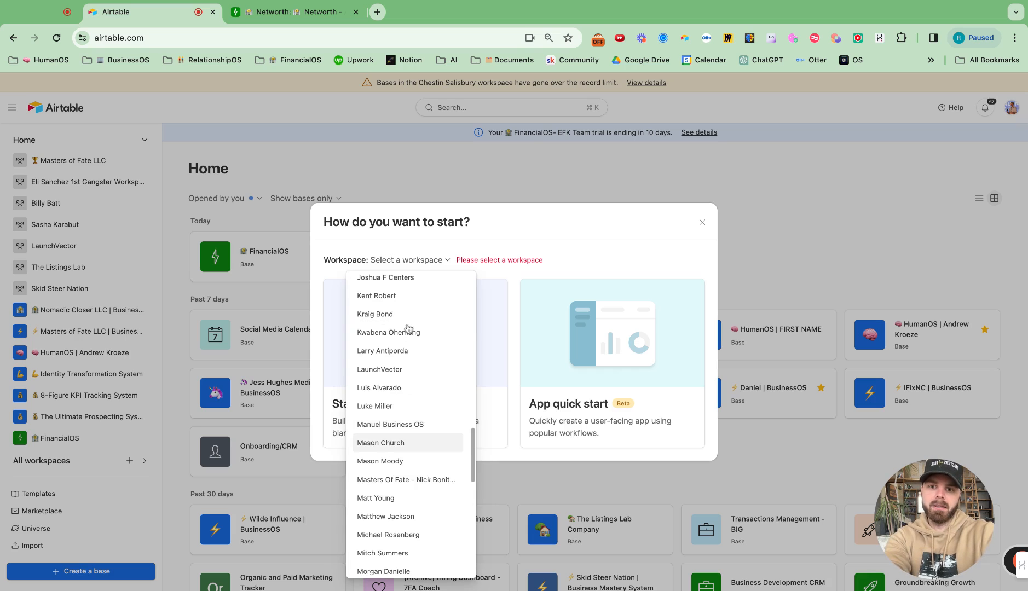
pyautogui.write('t')
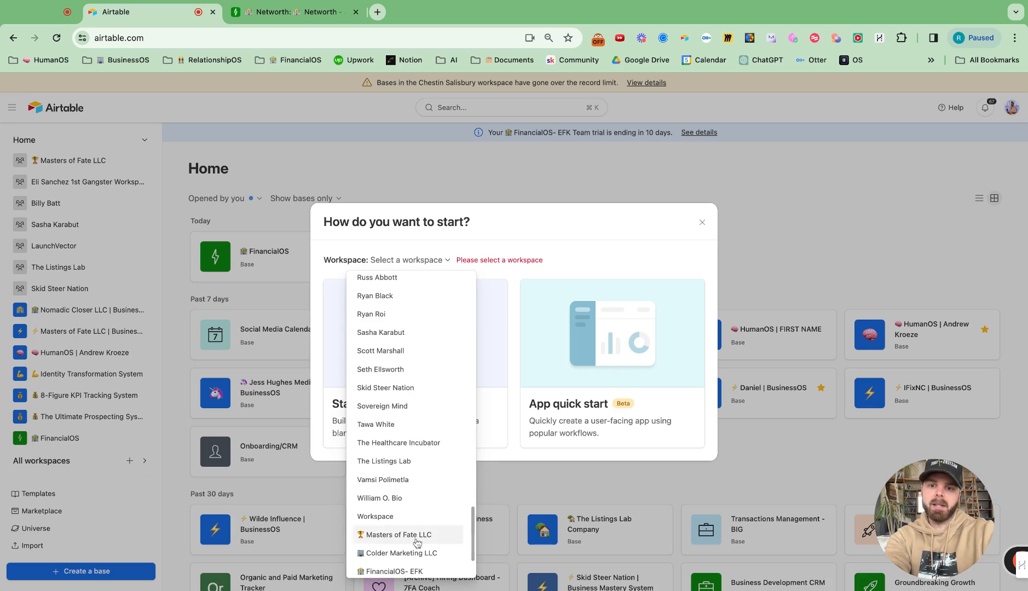
pyautogui.click(415, 536)
pyautogui.click(422, 332)
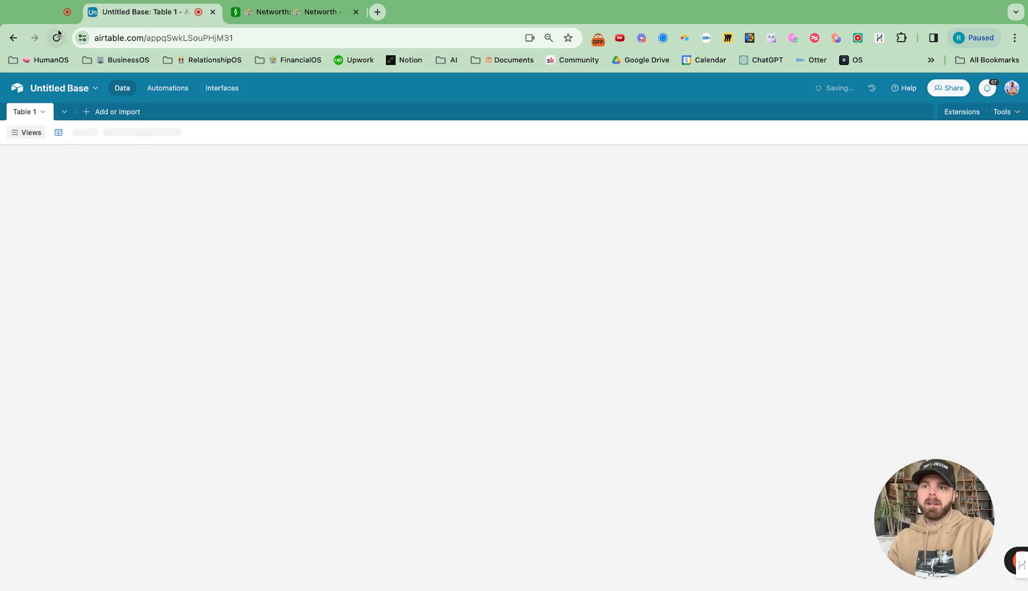
# - Rename the new base to "🏦 Financial Tracker"
pyautogui.click(97, 90)
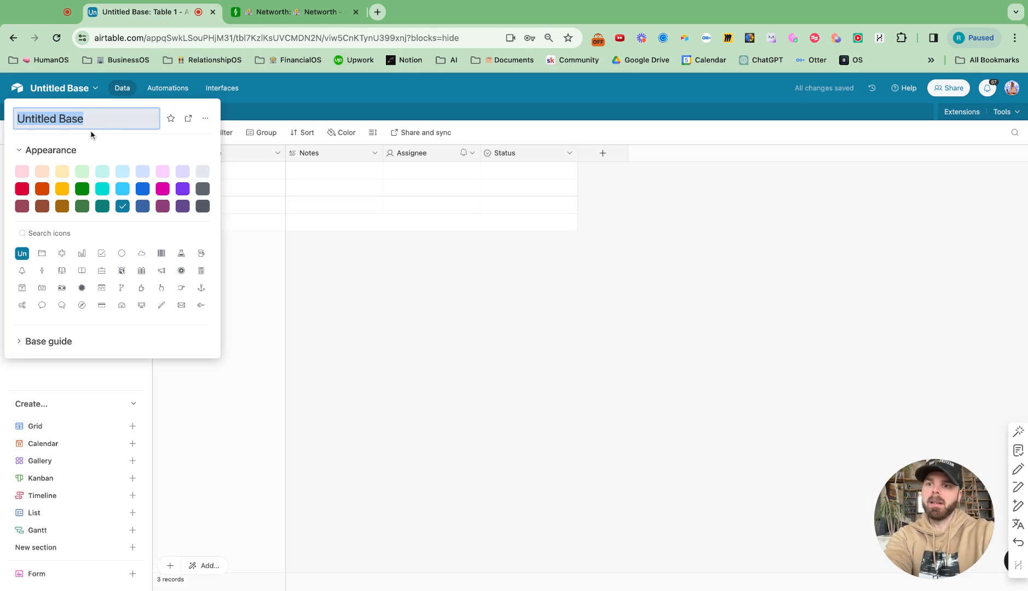
pyautogui.write('🏦')
pyautogui.write('Financial ')
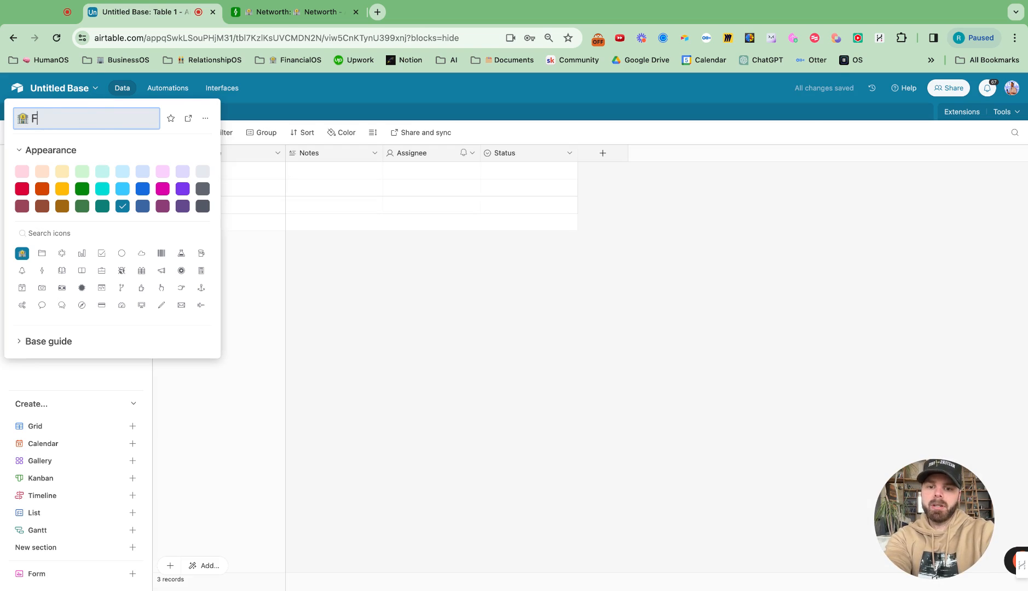
pyautogui.write('Tracker')
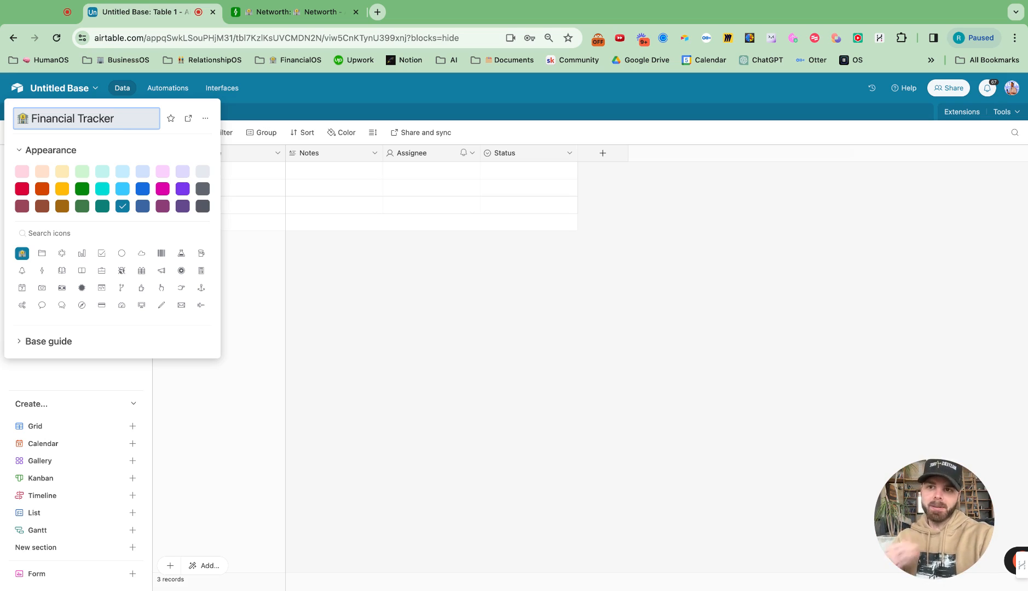
pyautogui.click(420, 298)
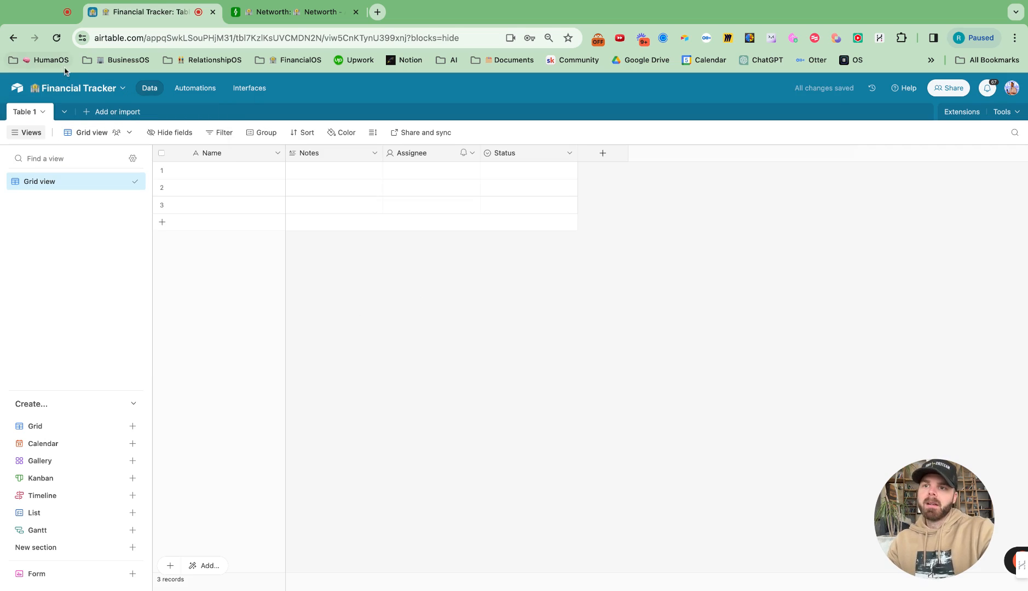
# - Delete the Notes, Assignee and Status fields from the table
pyautogui.click(375, 155)
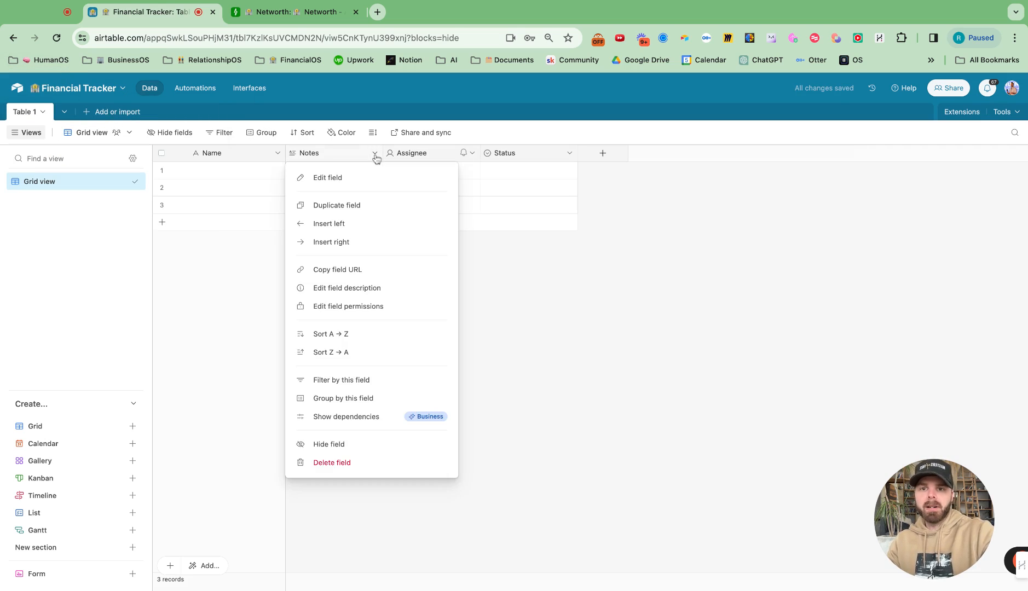
pyautogui.click(358, 464)
pyautogui.click(376, 153)
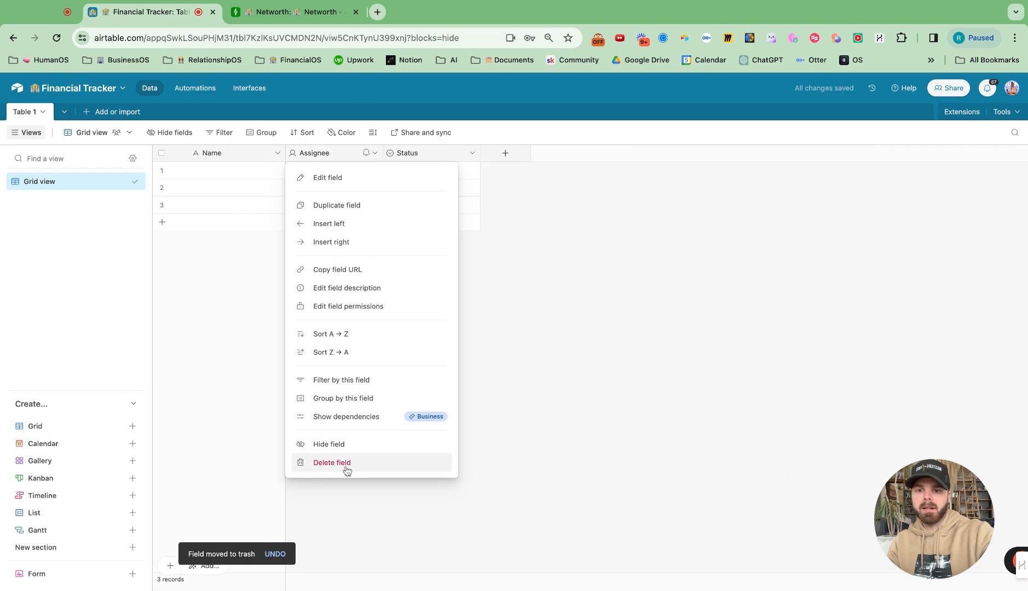
pyautogui.click(345, 465)
pyautogui.click(375, 153)
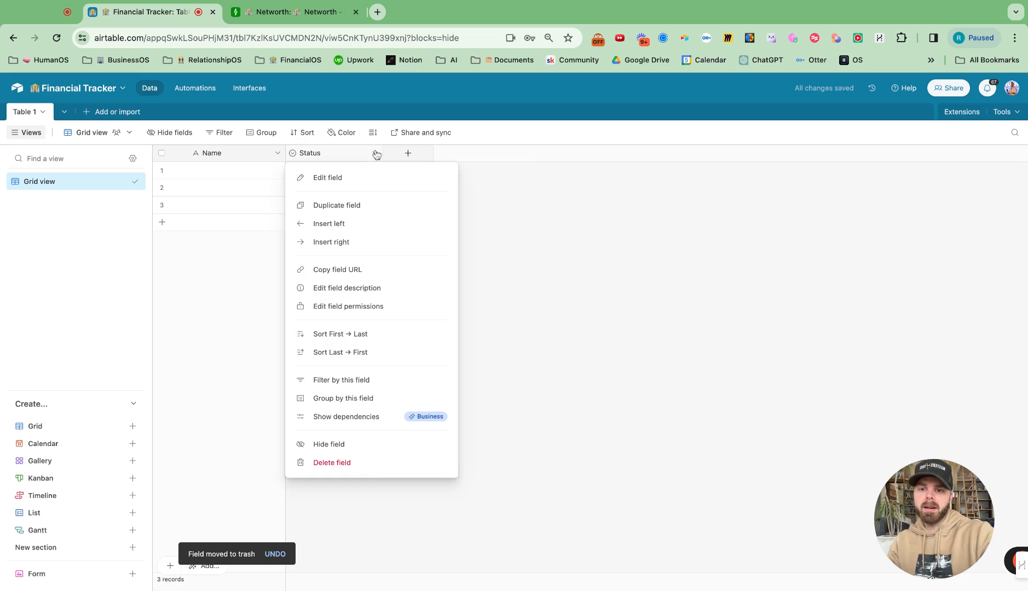
pyautogui.click(359, 465)
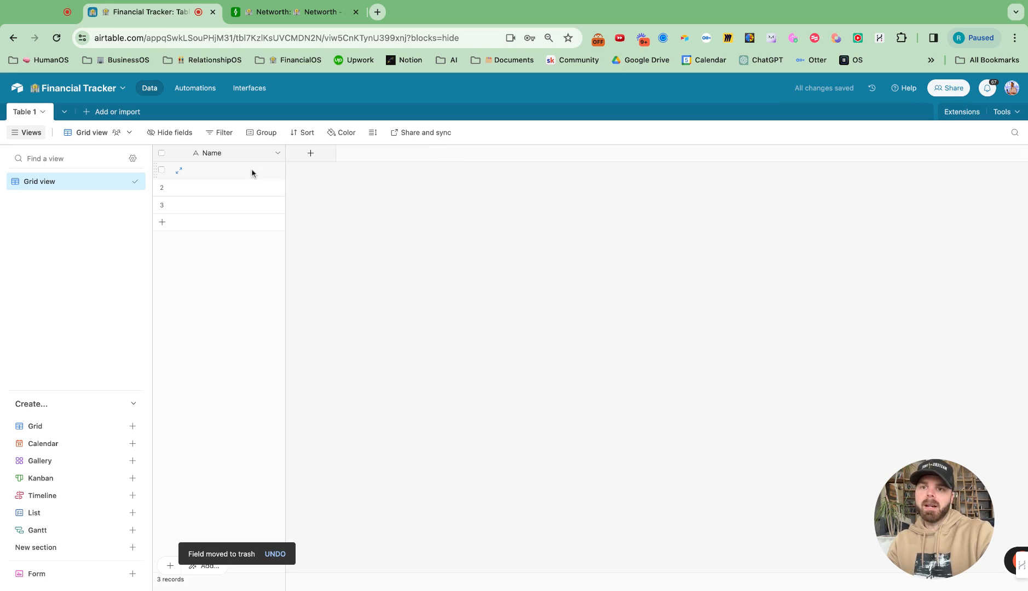
# - Rename the table to "📌 Daily"
pyautogui.click(45, 112)
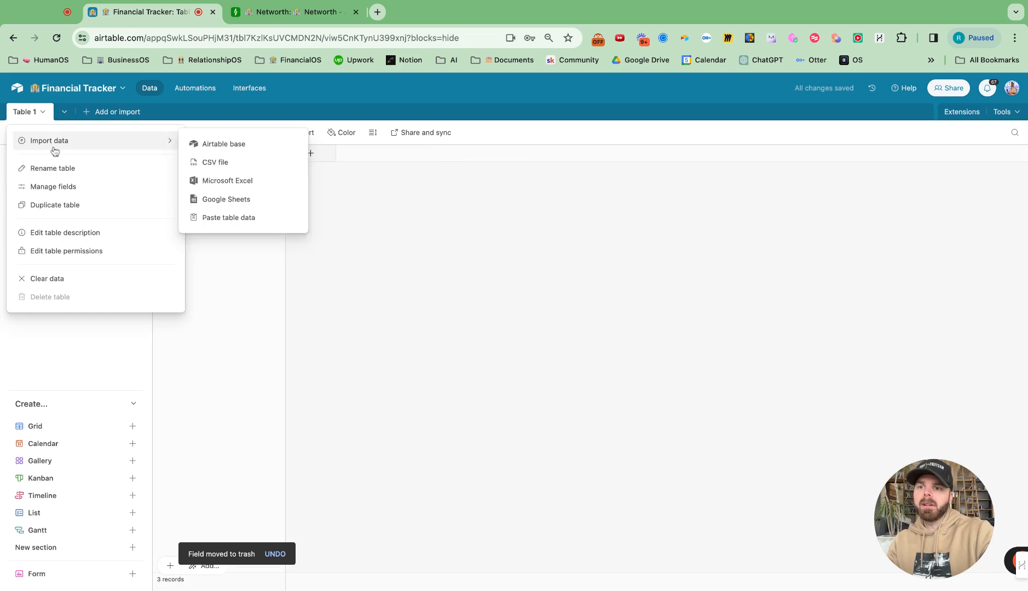
pyautogui.click(55, 169)
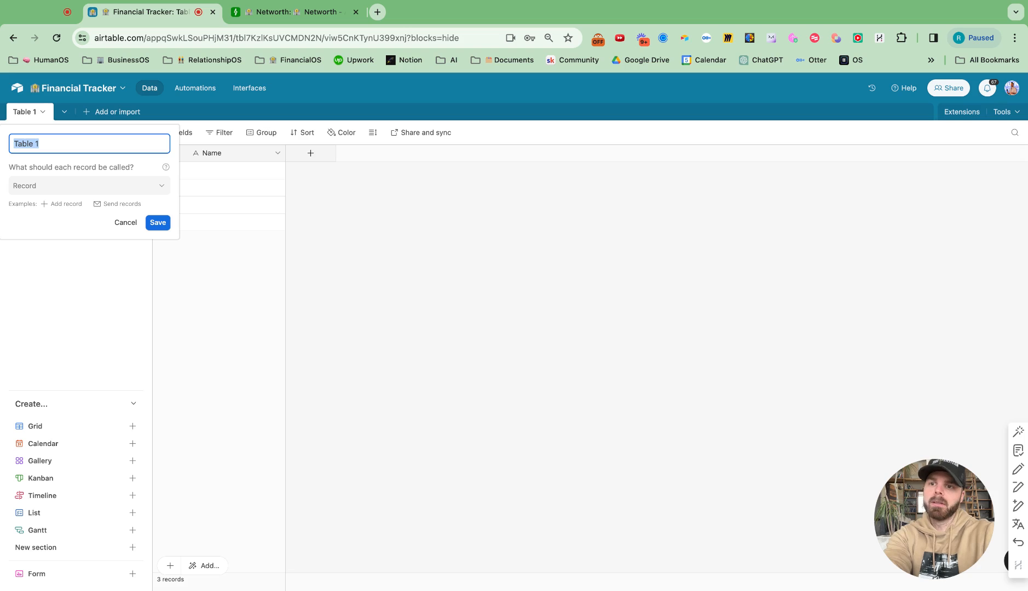
pyautogui.write('📌')
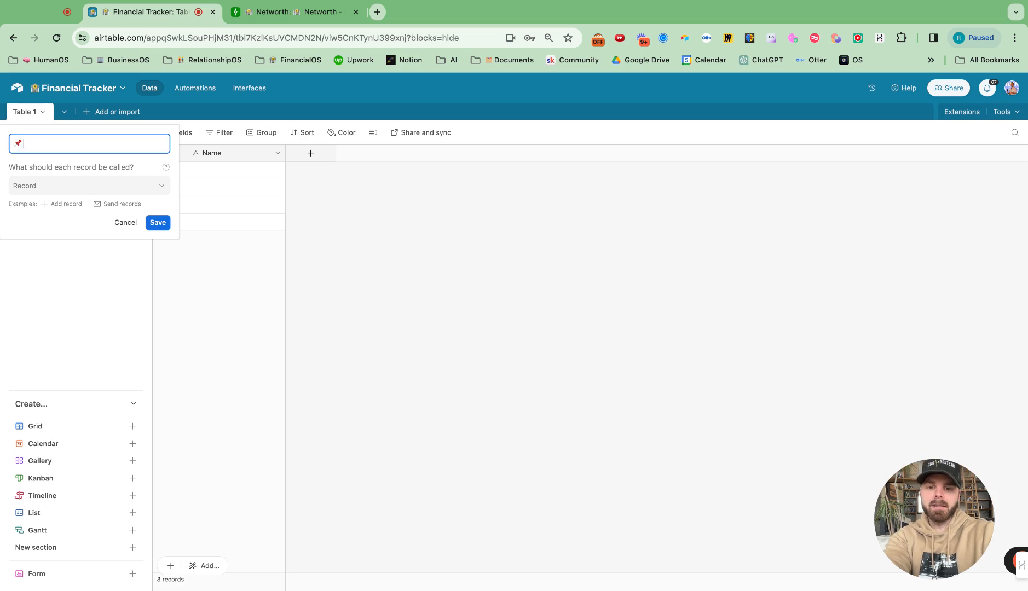
pyautogui.write('Daily')
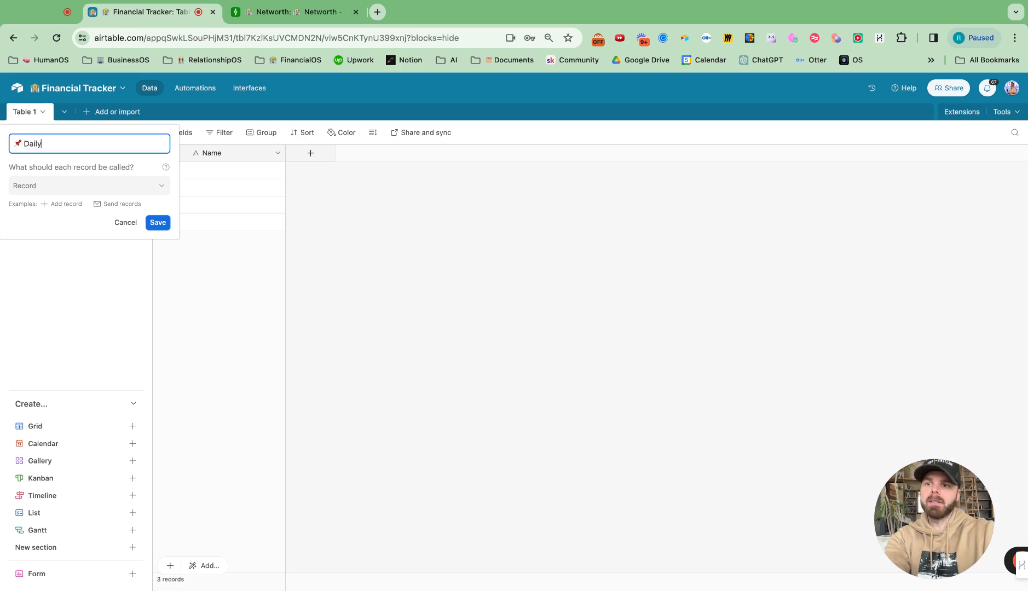
pyautogui.click(159, 223)
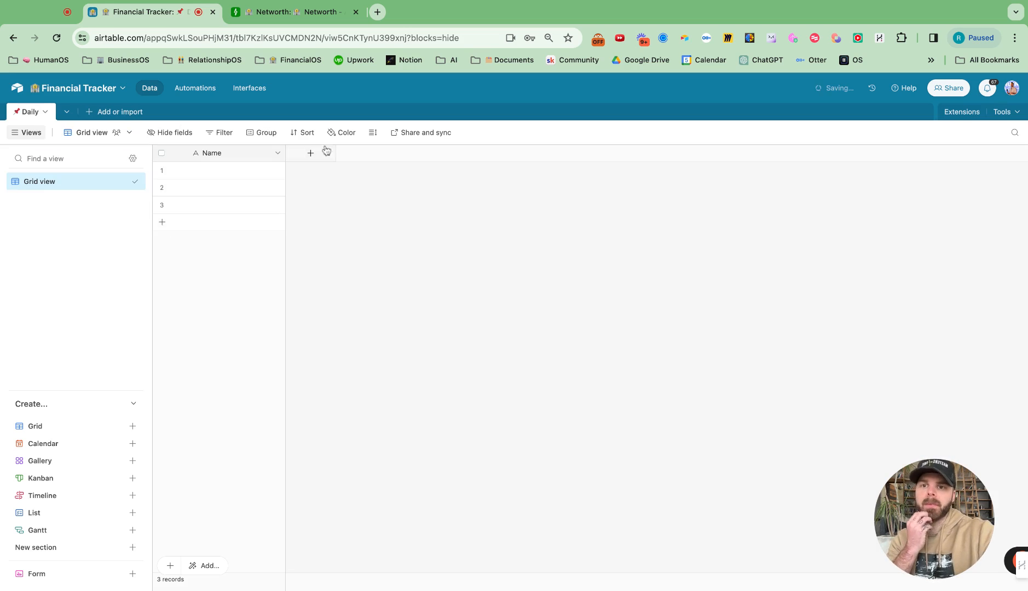
# - Turn the primary field into a Date field named "Date" and make its column slightly narrower
pyautogui.click(277, 153)
pyautogui.click(263, 186)
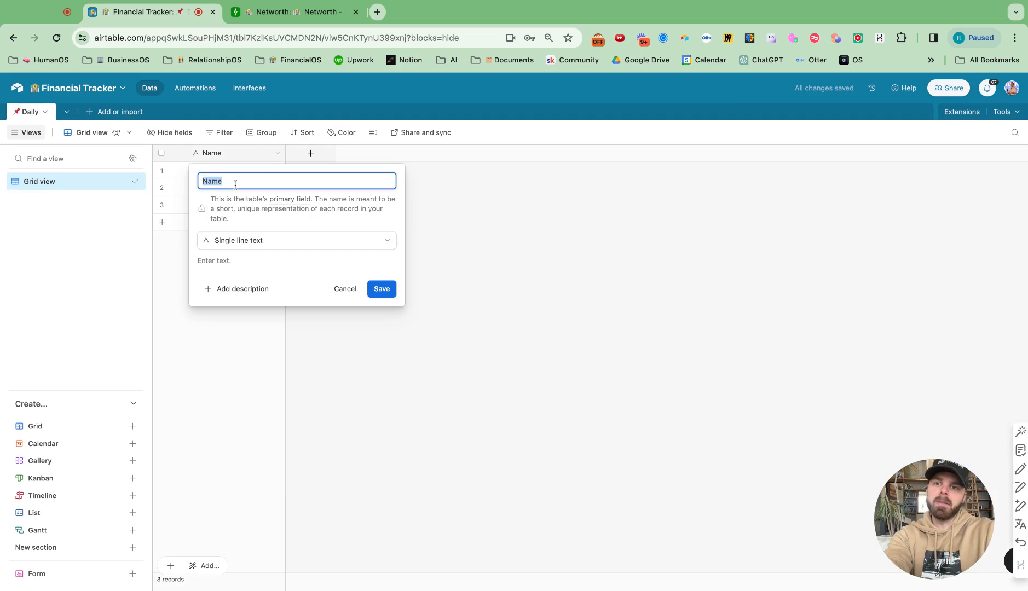
pyautogui.write('Date')
pyautogui.click(247, 240)
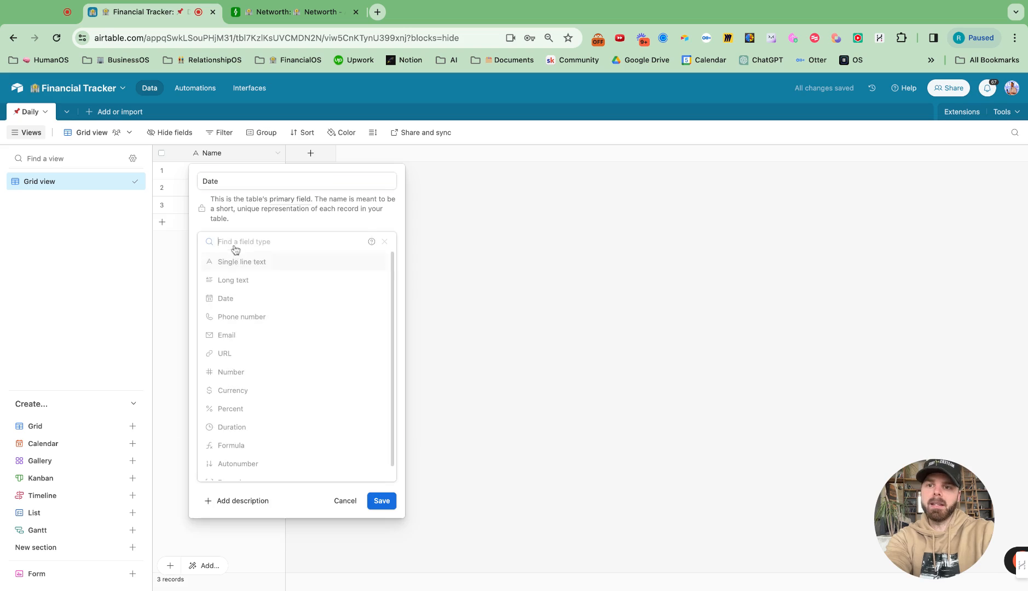
pyautogui.write('date')
pyautogui.click(246, 263)
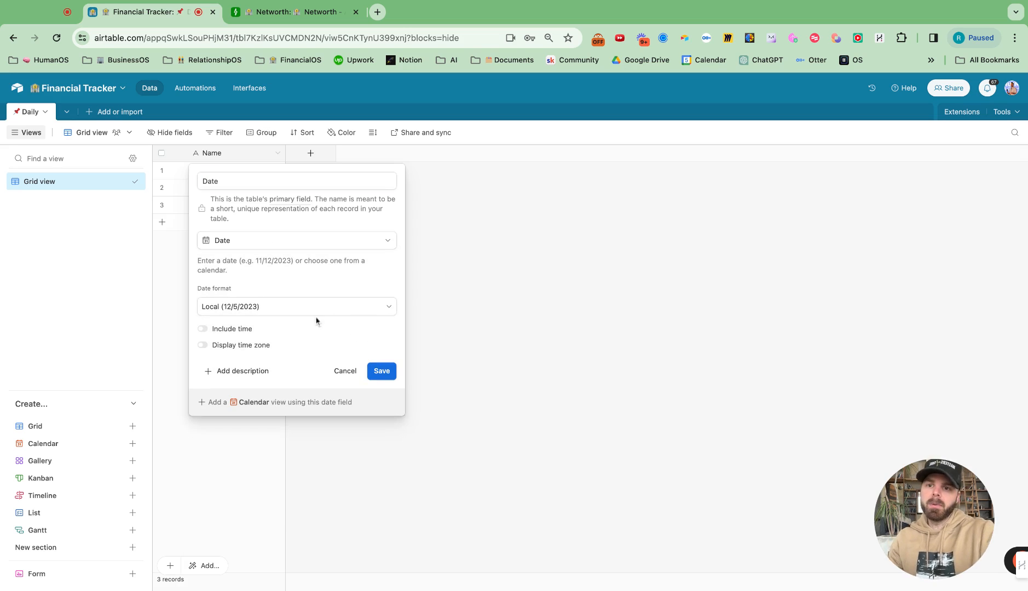
pyautogui.click(385, 371)
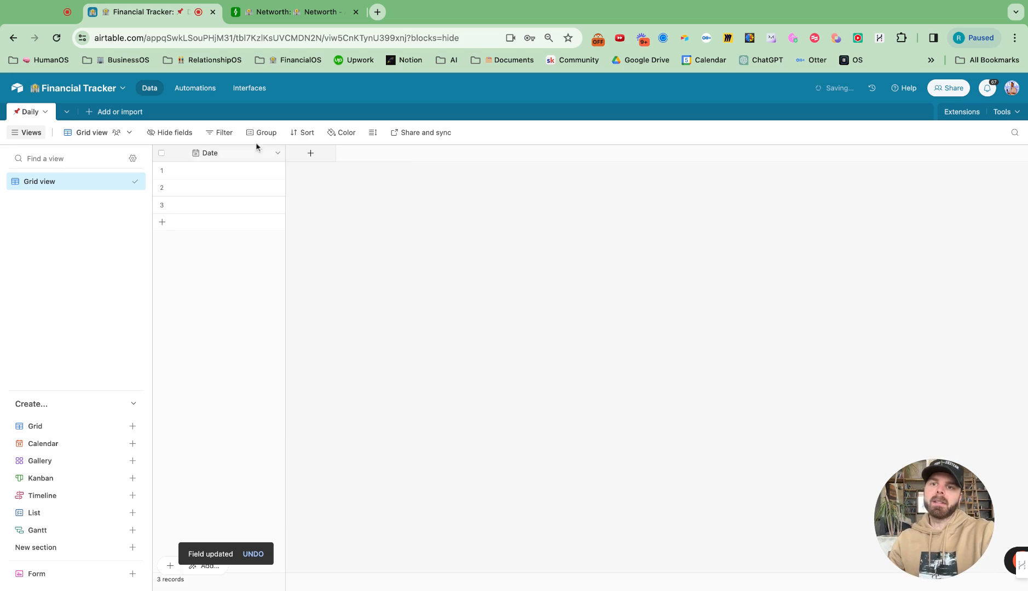
pyautogui.moveTo(282, 149); pyautogui.dragTo(259, 151)
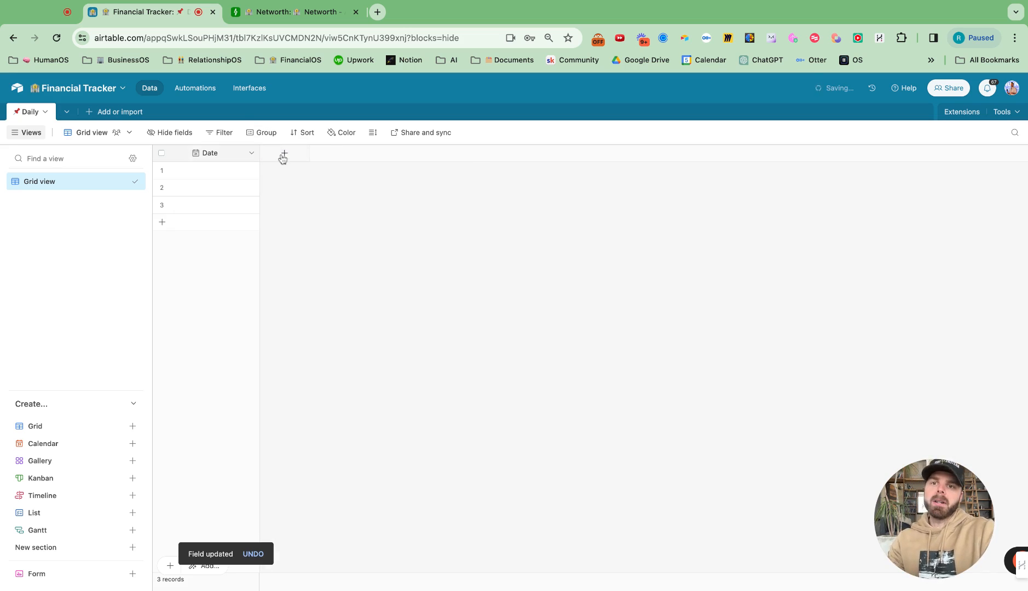
# - Add a Currency field named "💰 Income" with the $ symbol and two decimal places
pyautogui.click(284, 153)
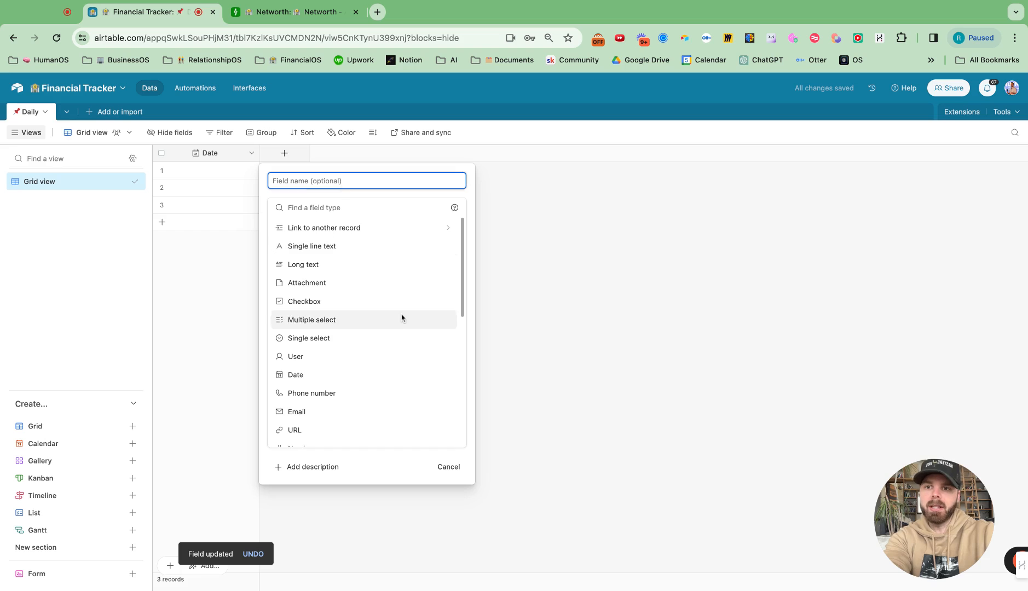
pyautogui.write('💰 Income')
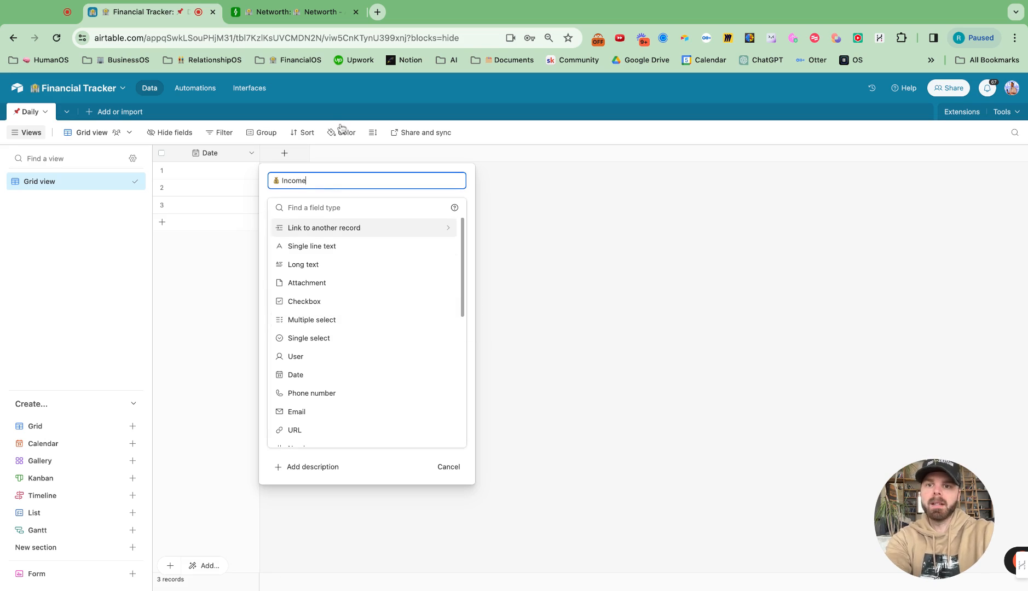
pyautogui.click(331, 212)
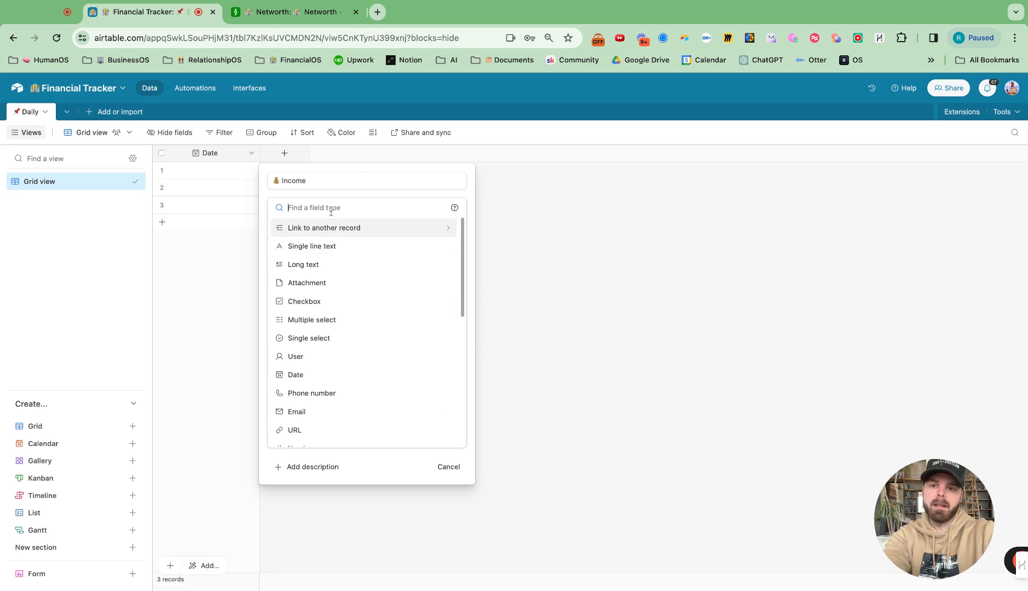
pyautogui.write('curr')
pyautogui.click(339, 226)
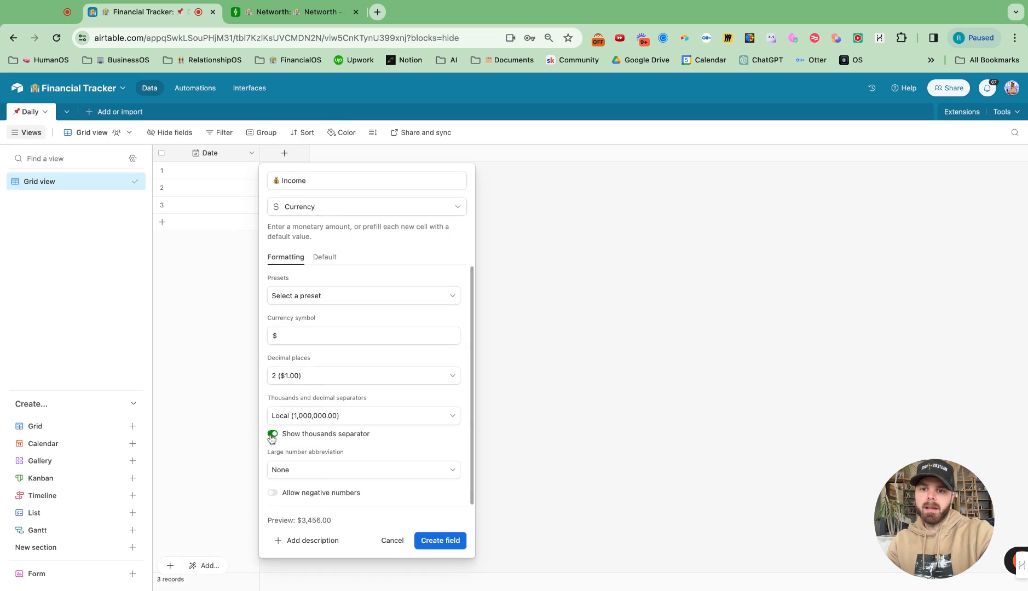
pyautogui.click(306, 379)
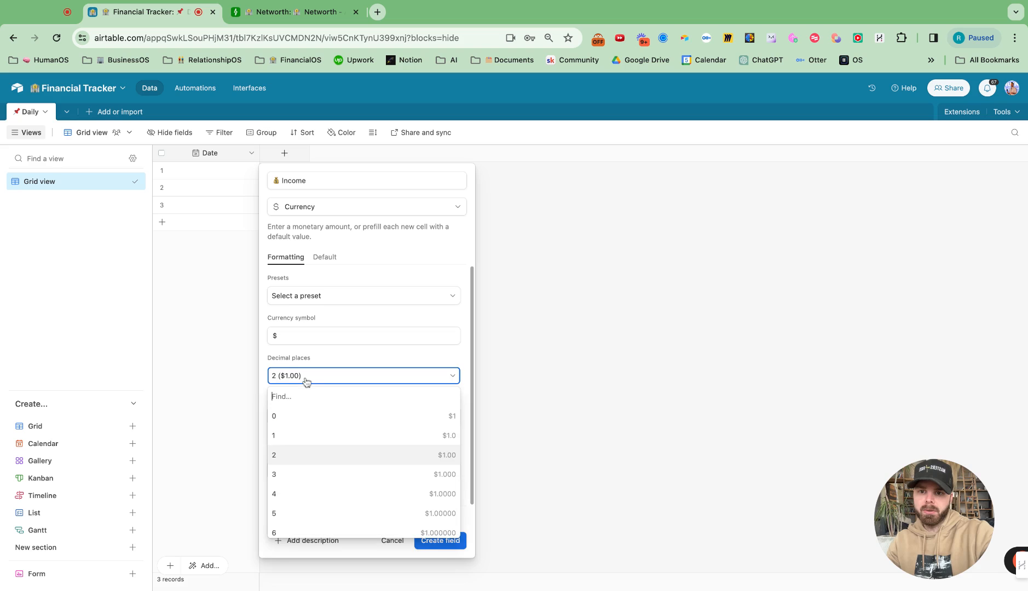
pyautogui.click(407, 363)
pyautogui.click(411, 376)
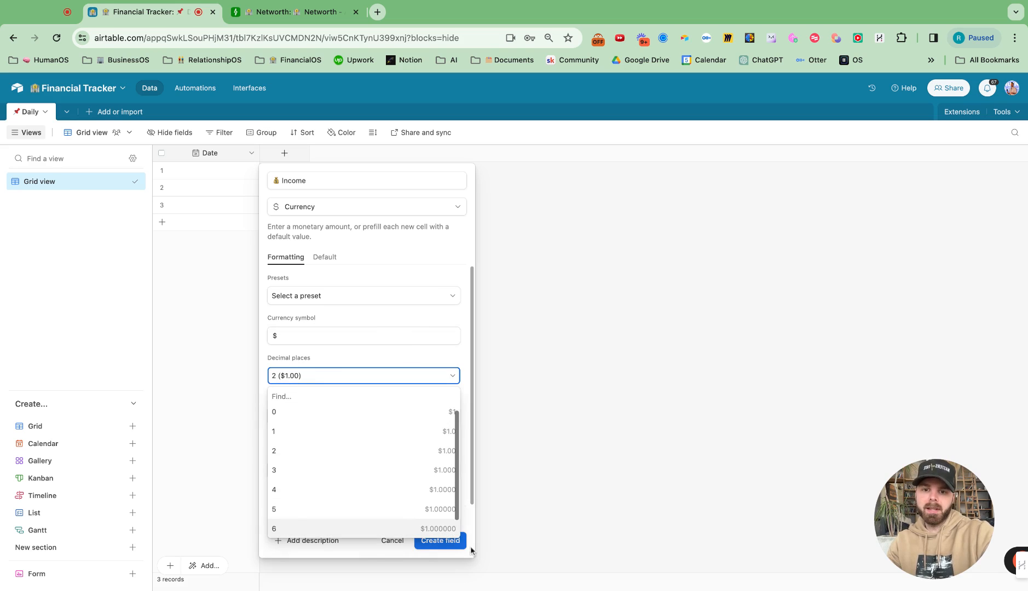
pyautogui.click(441, 530)
pyautogui.click(454, 542)
# - Add a Currency field named "💸 Expenses" beside the Income field, keeping the default formatting
pyautogui.click(382, 153)
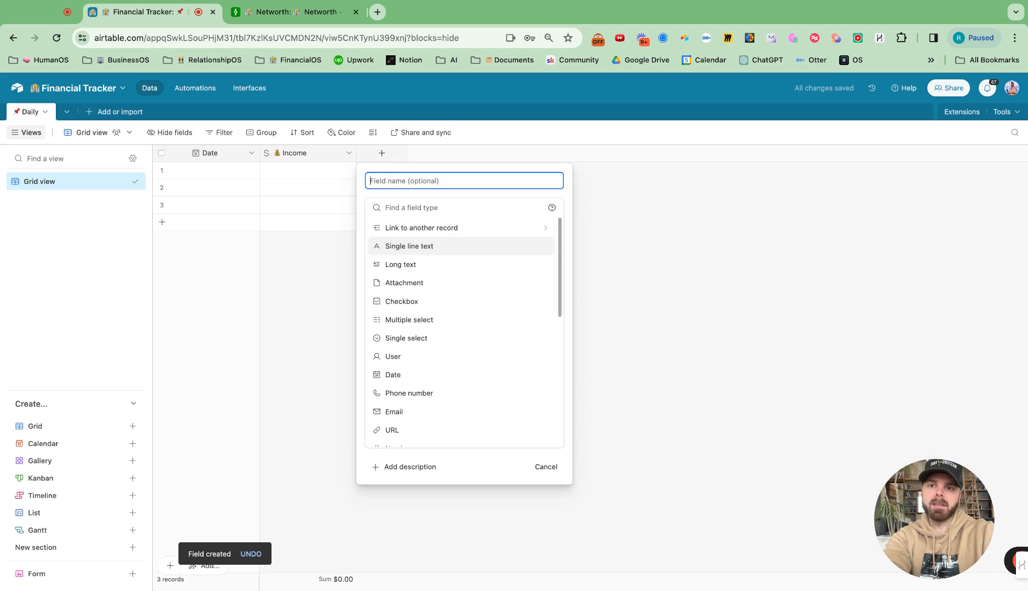
pyautogui.write('💸')
pyautogui.write('Ex')
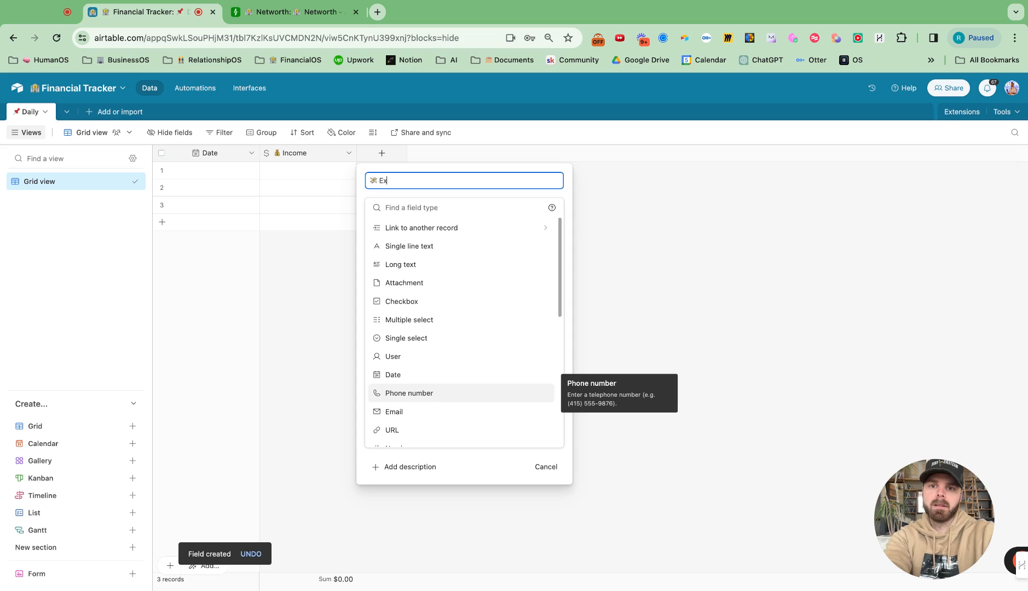
pyautogui.write('penses')
pyautogui.click(444, 207)
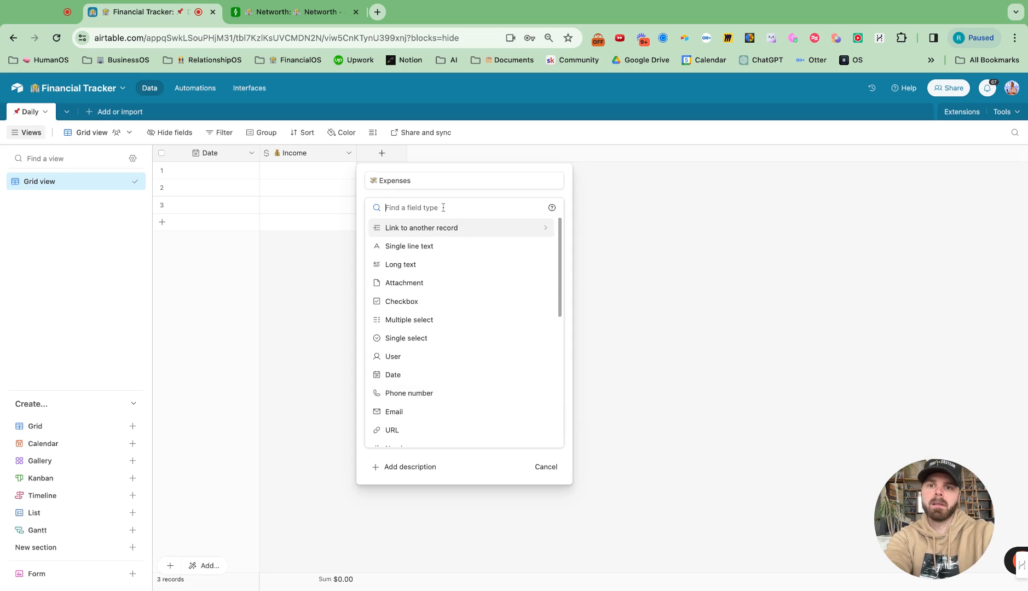
pyautogui.write('curr')
pyautogui.click(429, 227)
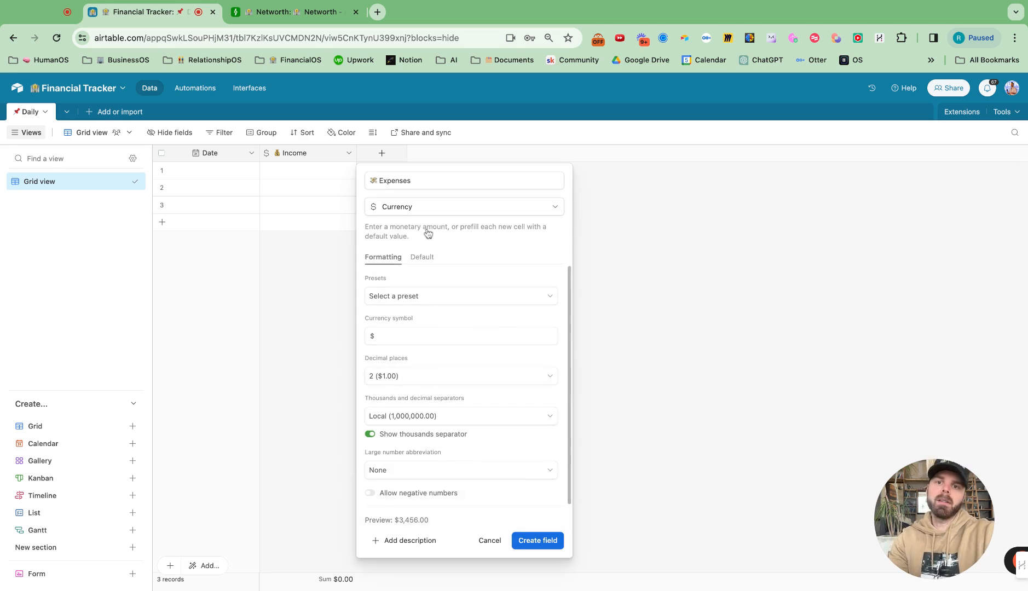
pyautogui.click(535, 542)
# - Start a new field named "🏦 Profit" and set its type to Formula
pyautogui.click(480, 161)
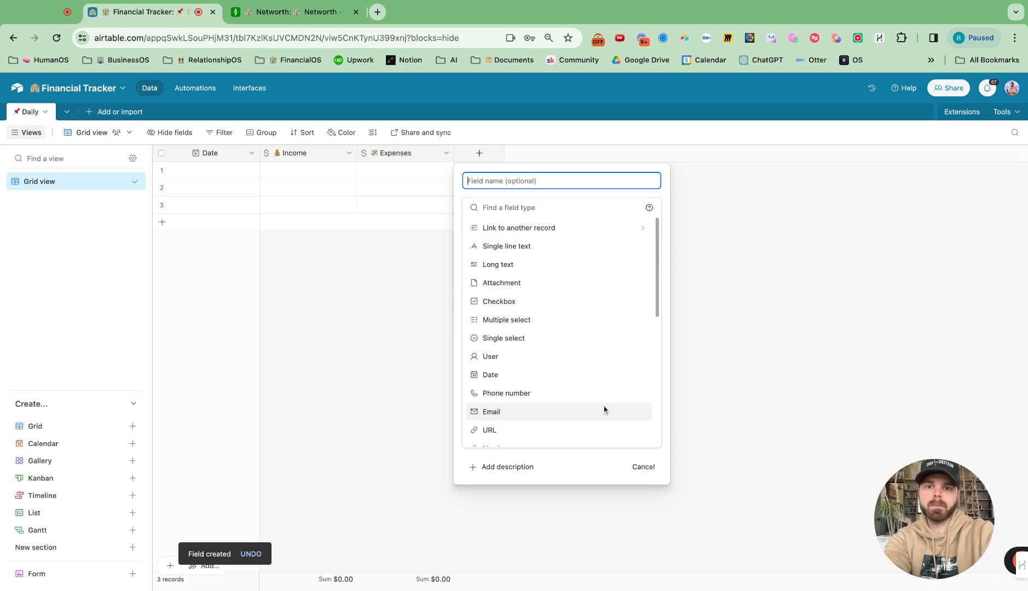
pyautogui.write('🏦')
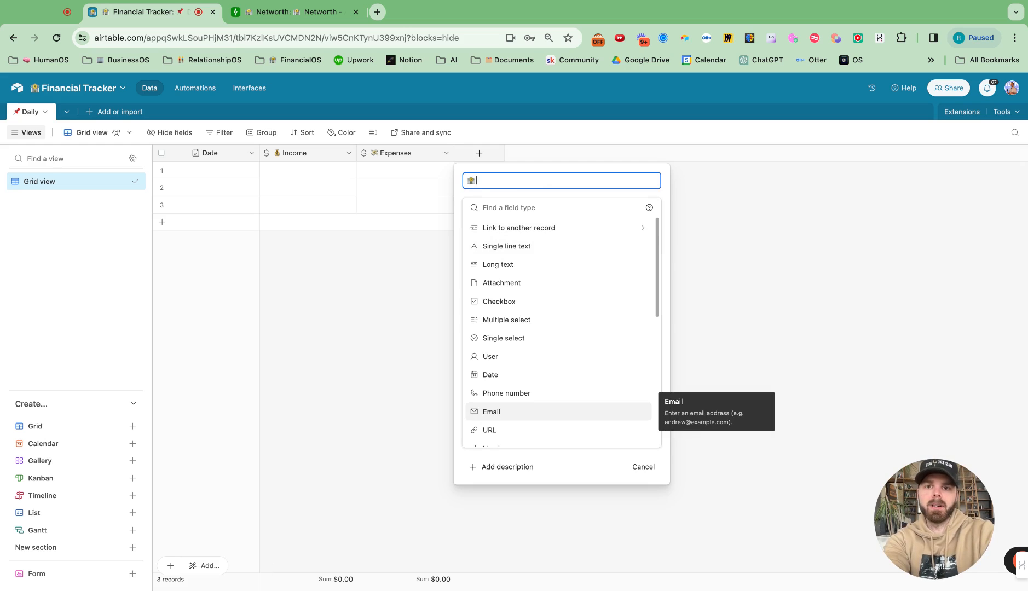
pyautogui.write('Profit')
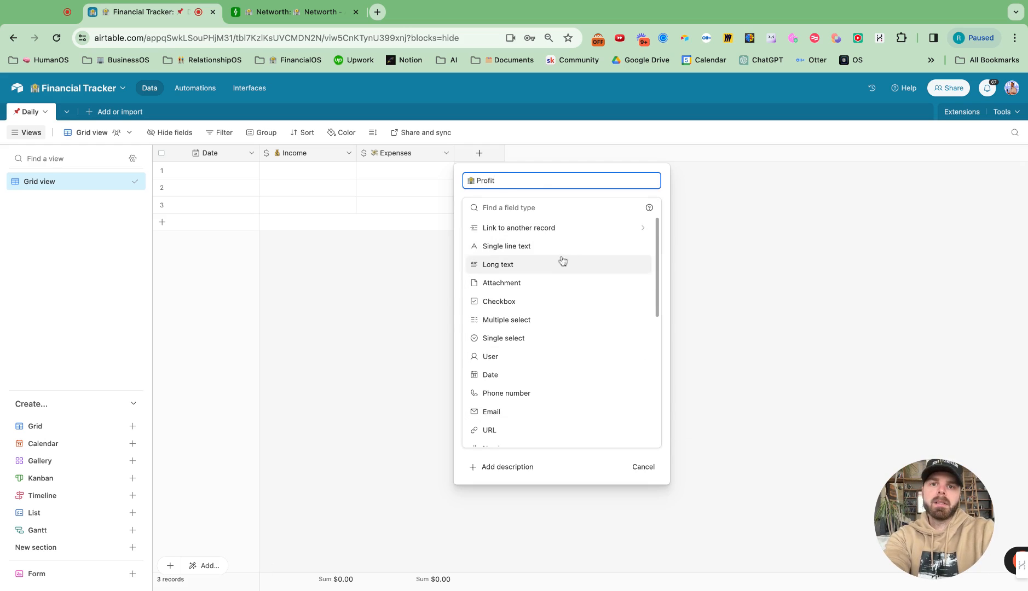
pyautogui.click(532, 209)
pyautogui.write('fo')
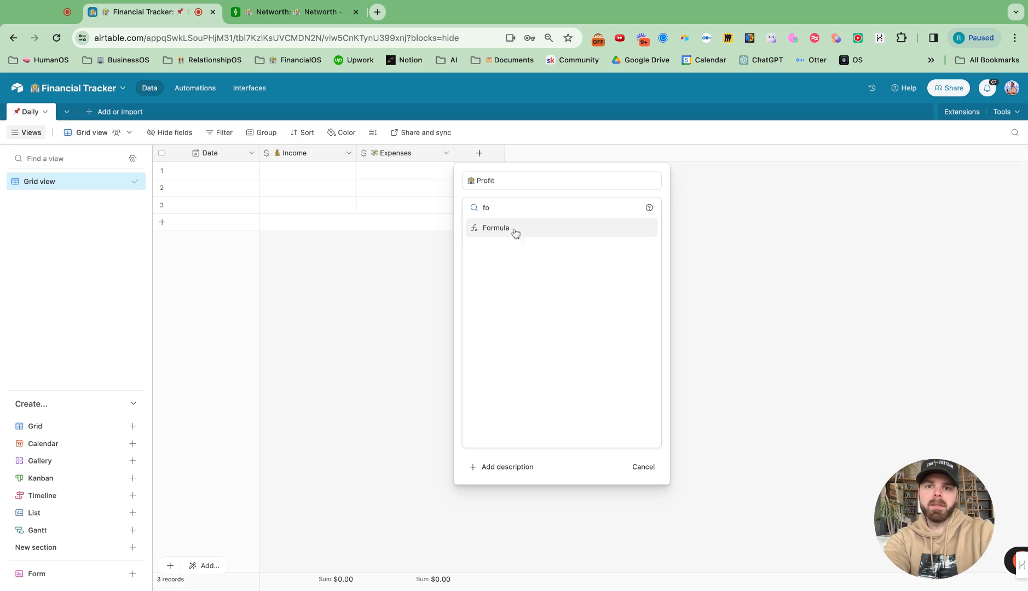
pyautogui.click(515, 228)
# - Write the Profit formula as the Income field minus the Expenses field: {💰 Income}-{💸 Expenses}
pyautogui.click(502, 276)
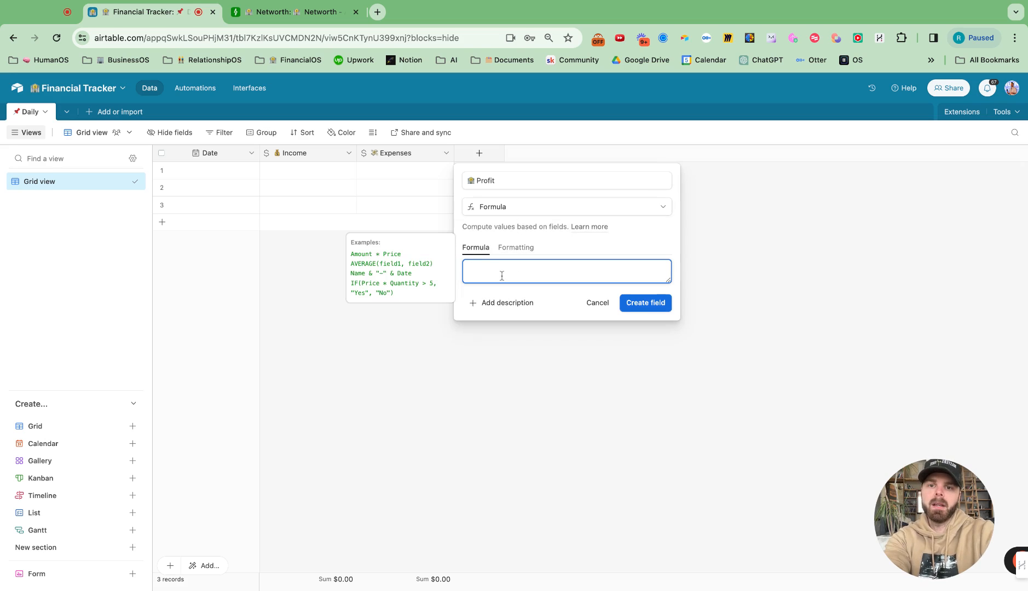
pyautogui.write('income')
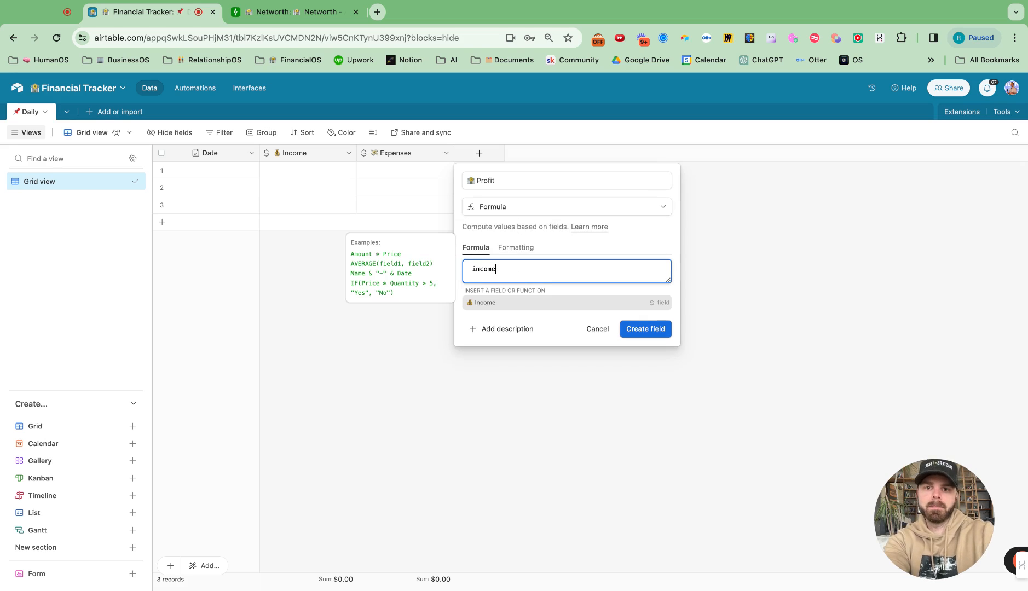
pyautogui.click(498, 304)
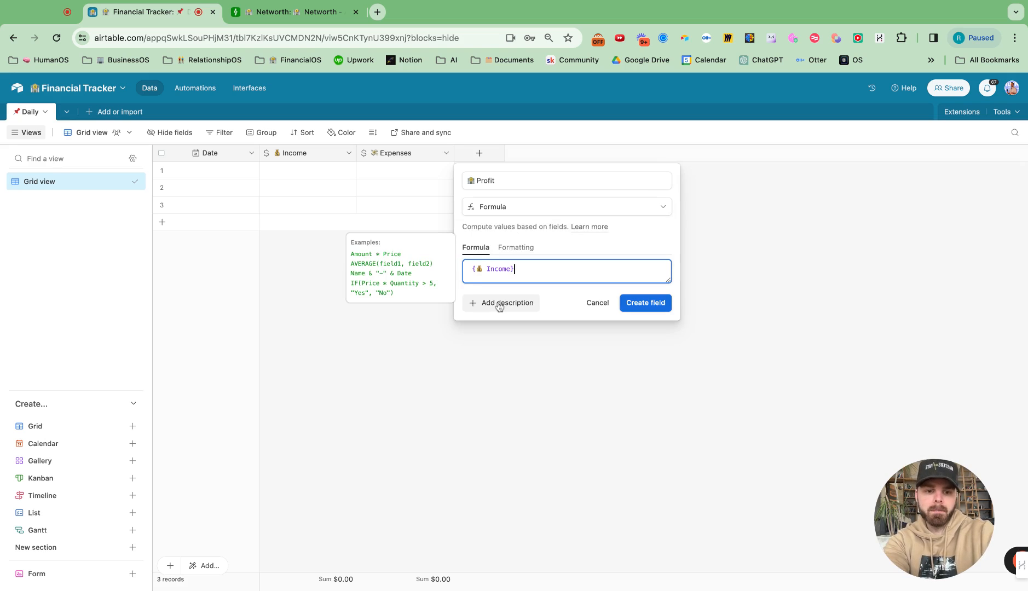
pyautogui.write('-expen')
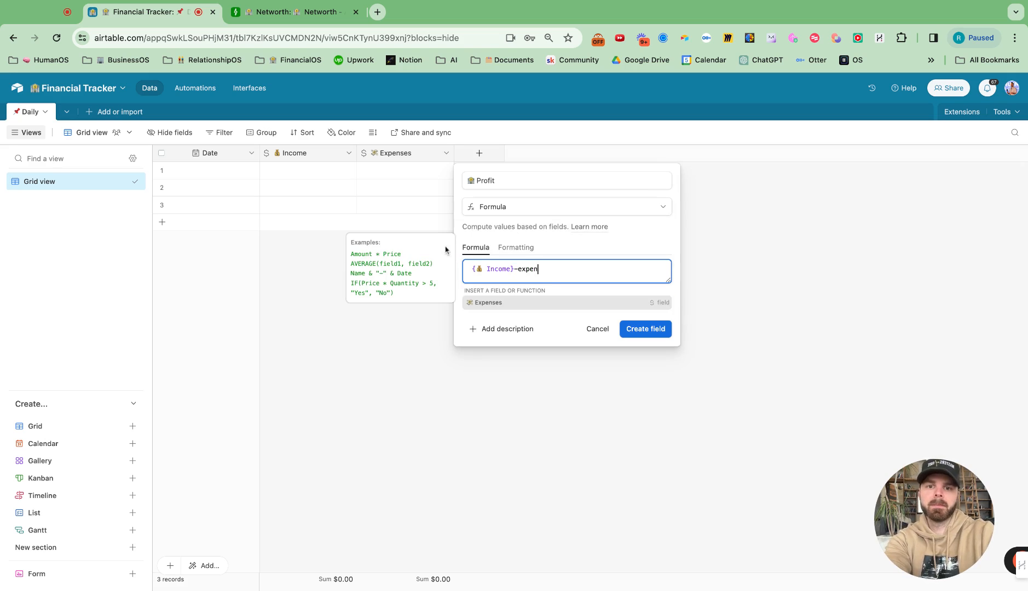
pyautogui.click(500, 304)
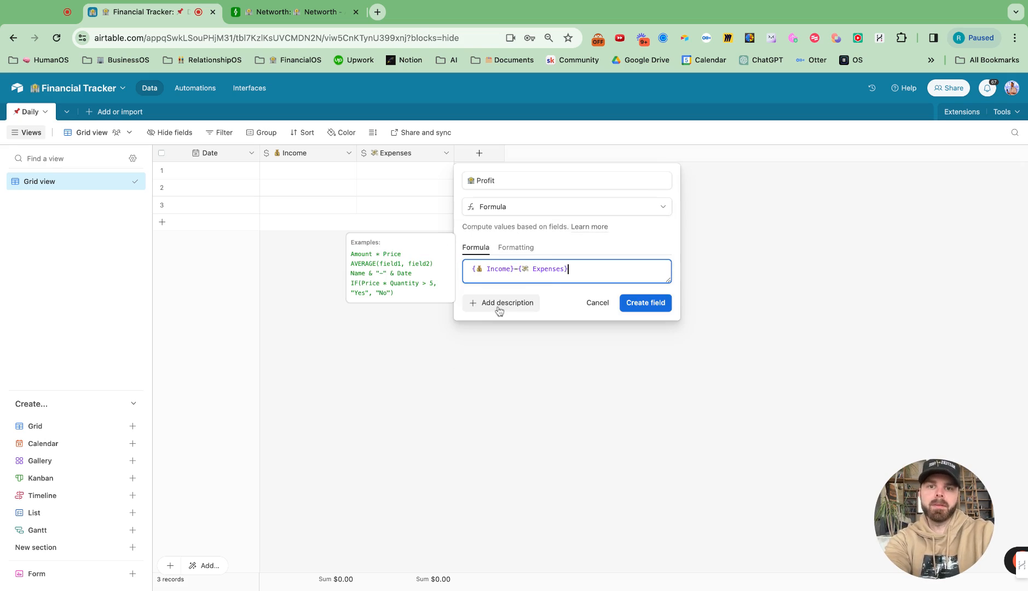
# - Format the Profit formula's result as Currency and create the field
pyautogui.click(521, 250)
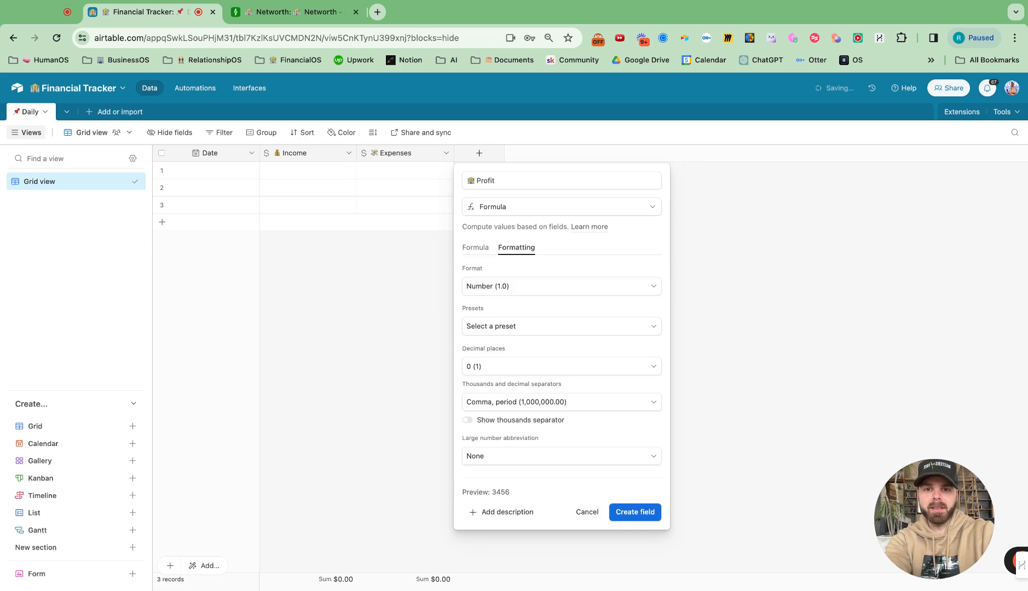
pyautogui.click(506, 290)
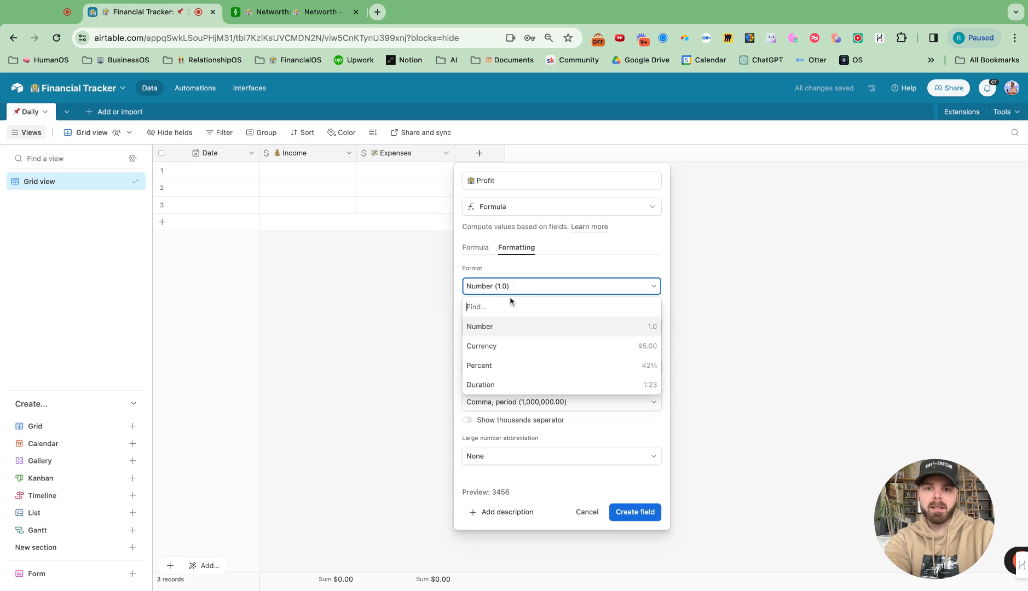
pyautogui.click(498, 346)
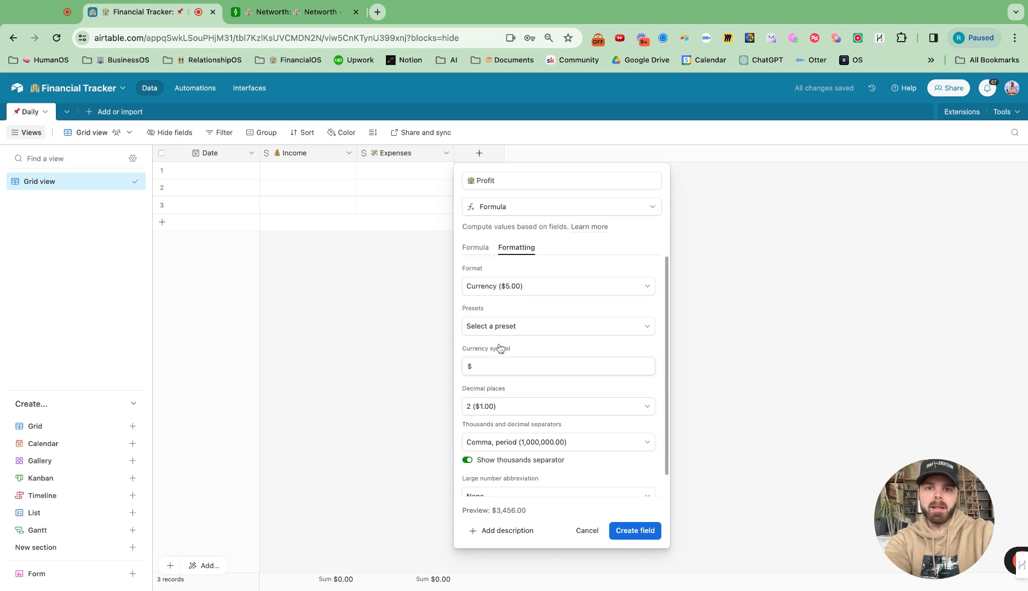
pyautogui.click(635, 530)
# - Fill in the first record with the date 12/5/2023 and an income of 1000
pyautogui.click(222, 174)
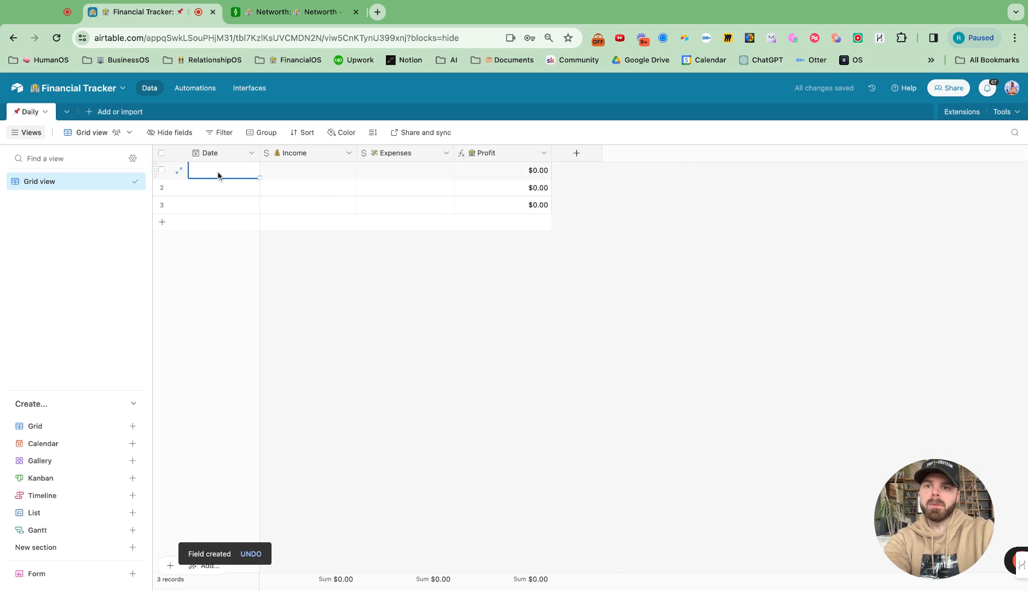
pyautogui.click(221, 174)
pyautogui.click(241, 239)
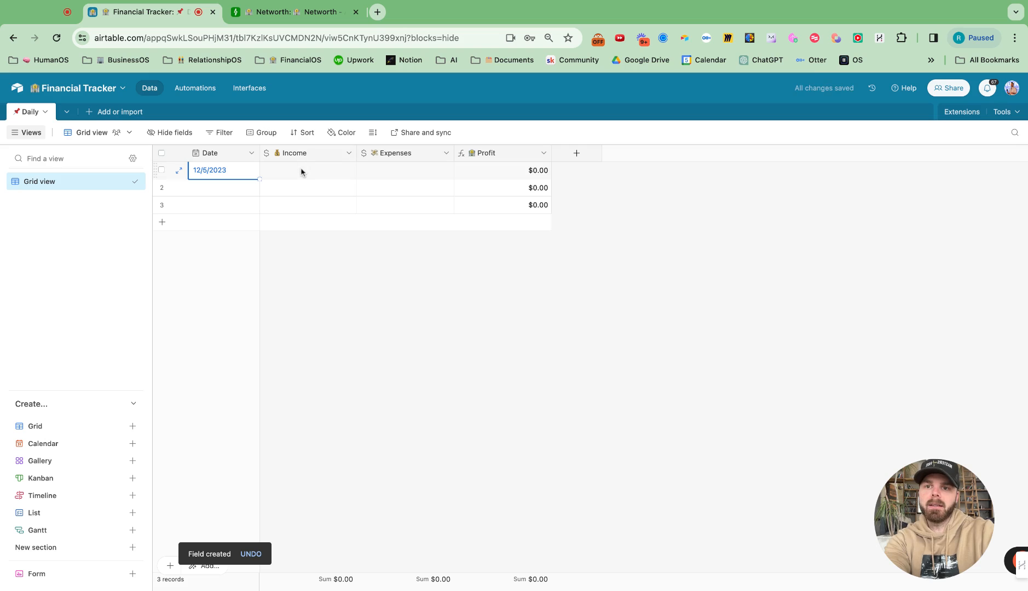
pyautogui.click(301, 171)
pyautogui.write('1,000')
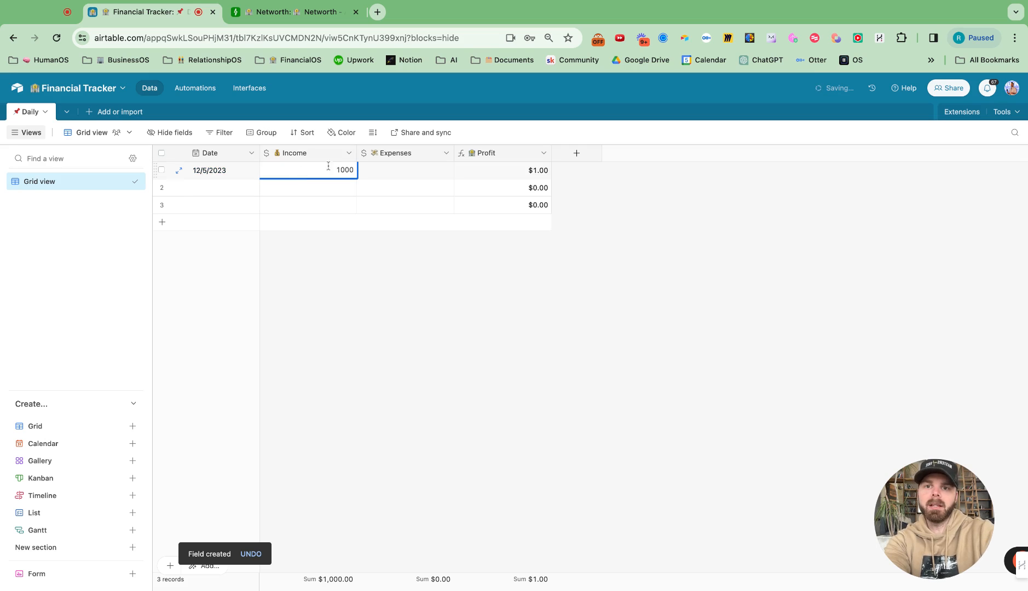
# - Enter 5000 as the first record's expenses
pyautogui.click(383, 174)
pyautogui.write('5000')
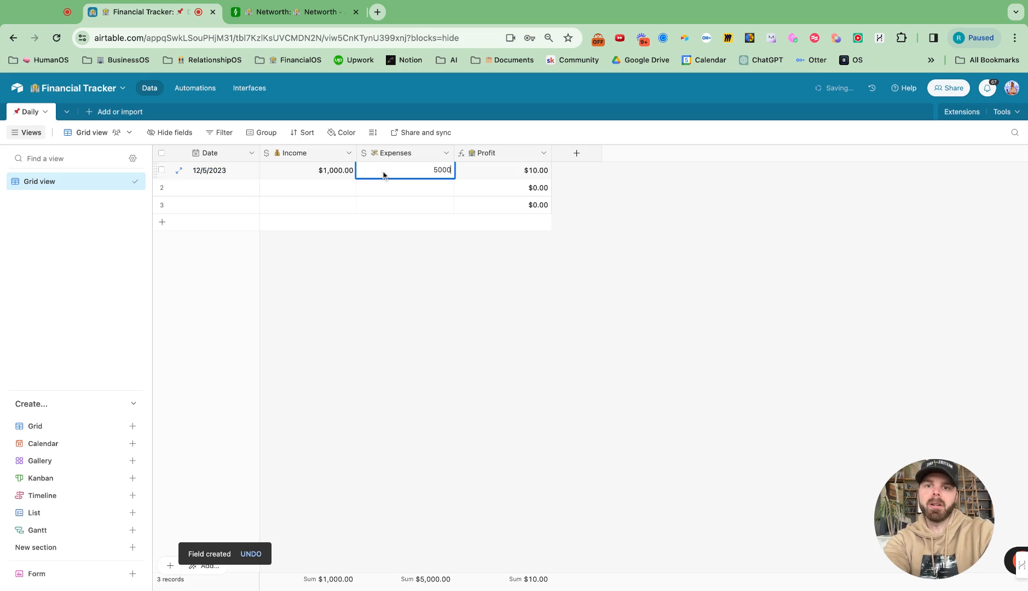
pyautogui.click(578, 231)
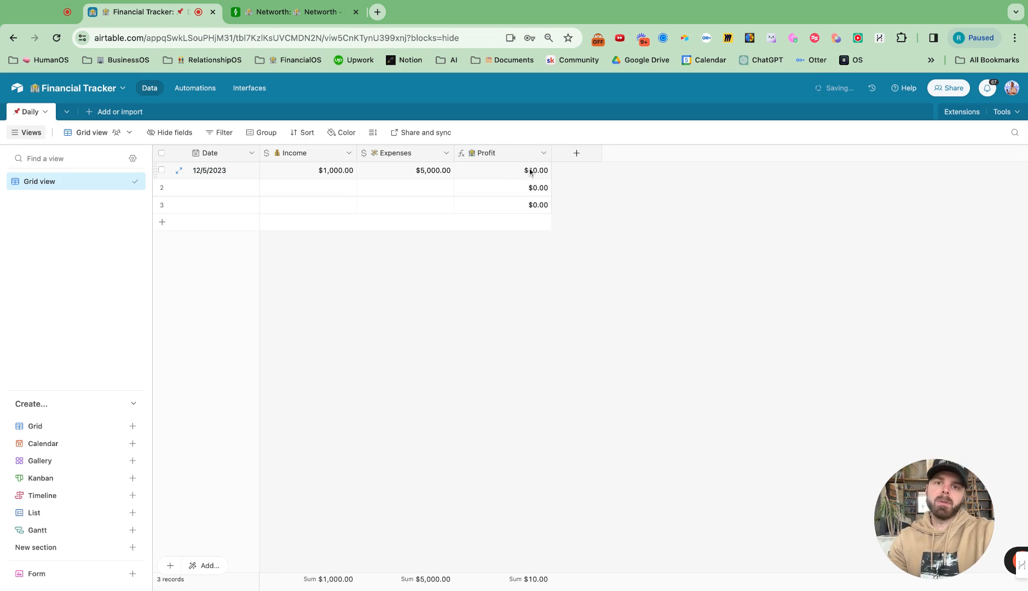
# - Set the first record's expenses to 500
pyautogui.click(444, 178)
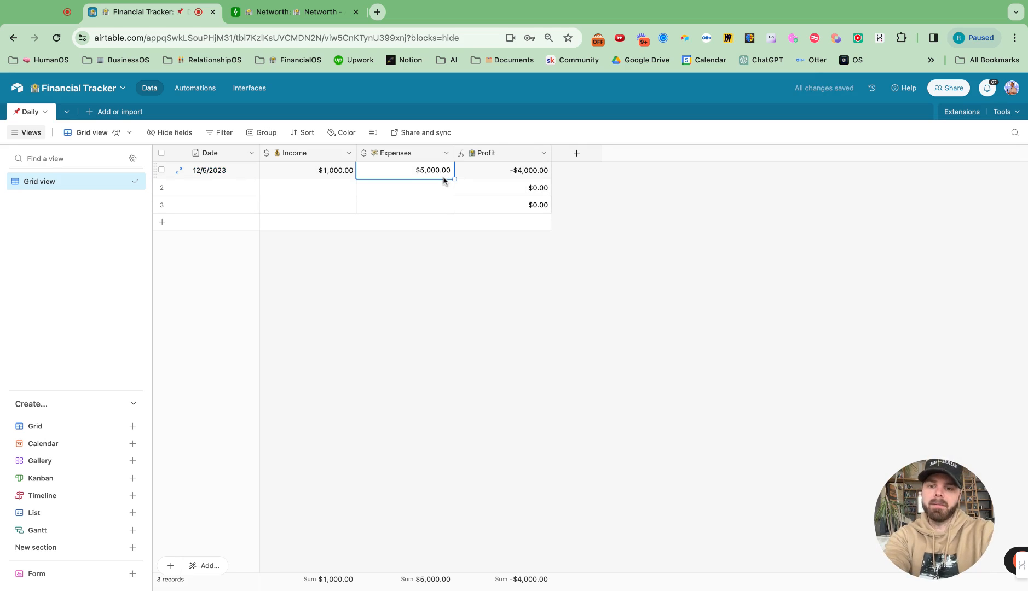
pyautogui.write('500')
pyautogui.click(516, 276)
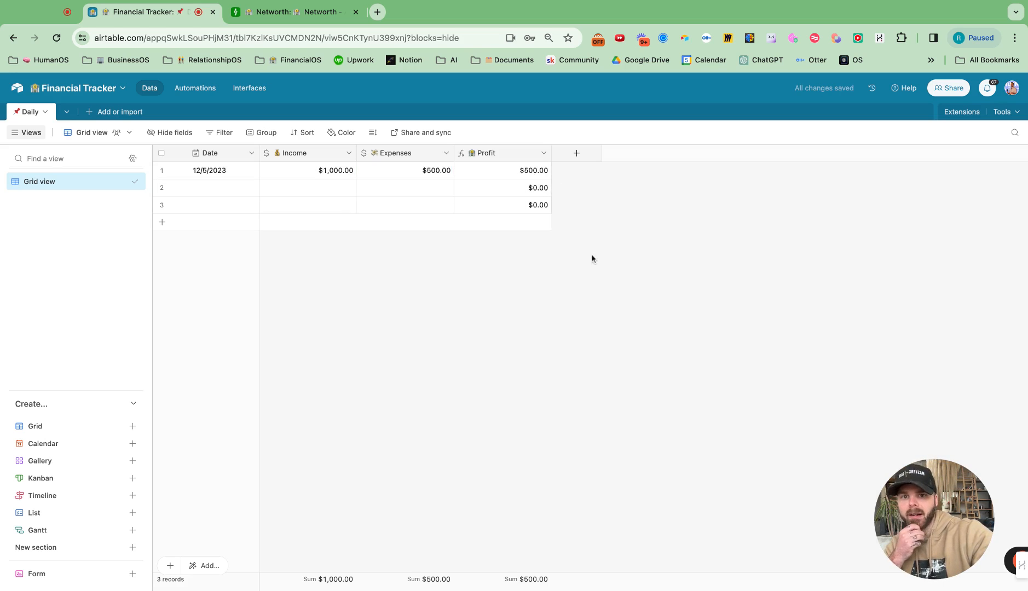
# - Delete the two empty records below the first one
pyautogui.click(162, 188)
pyautogui.click(162, 204)
pyautogui.rightClick(162, 205)
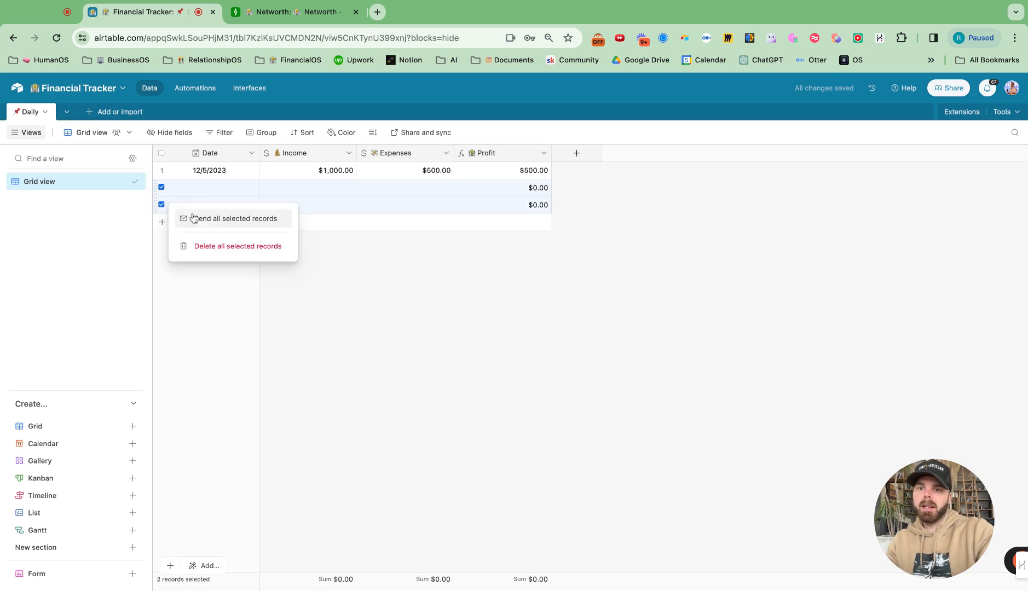
pyautogui.click(220, 246)
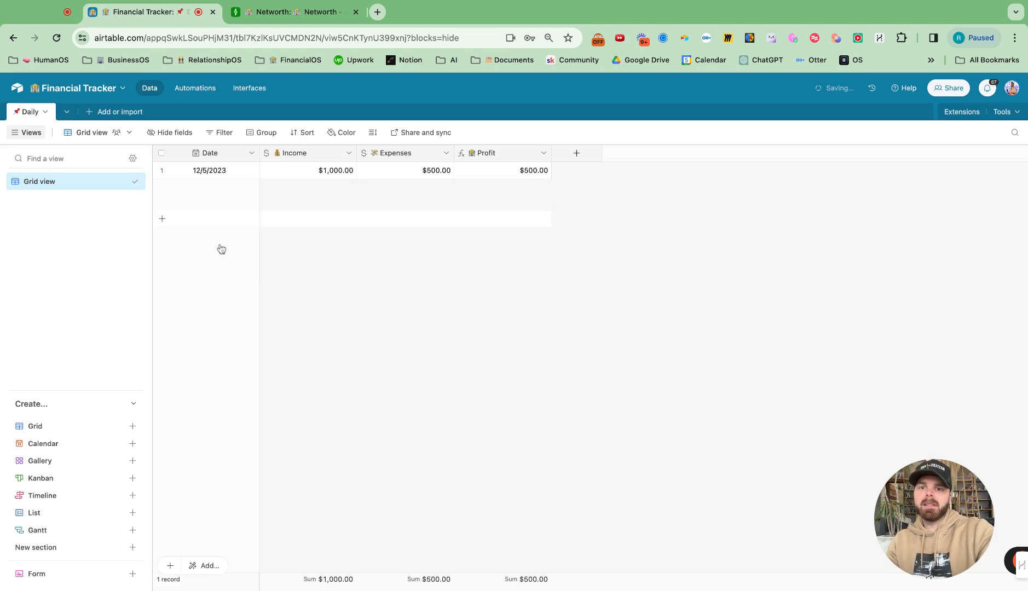
# - Start a new Single select field named "📅 Month" beside the Profit field
pyautogui.click(577, 154)
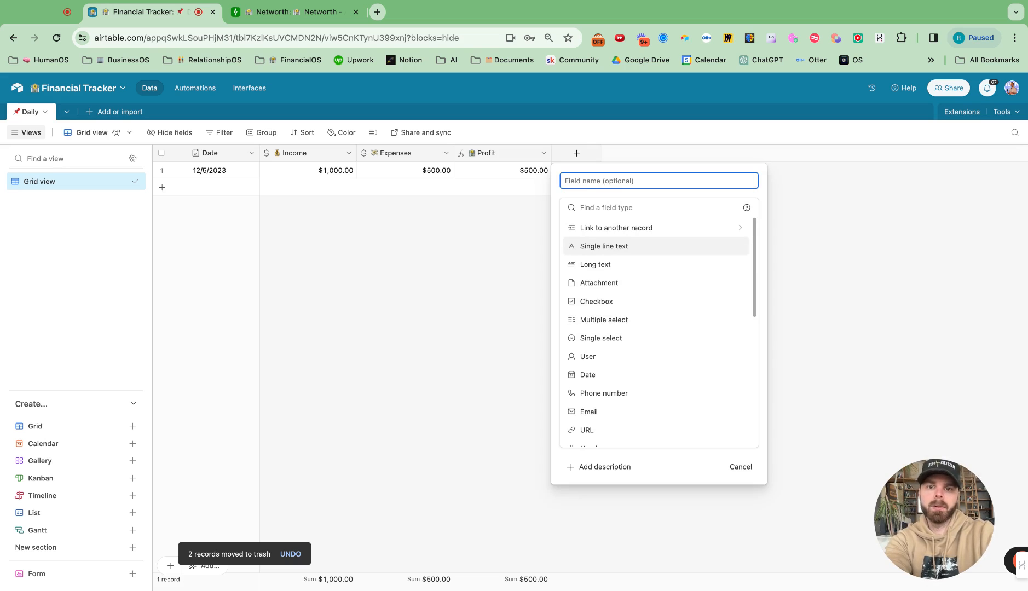
pyautogui.write('📅')
pyautogui.write('Monthy')
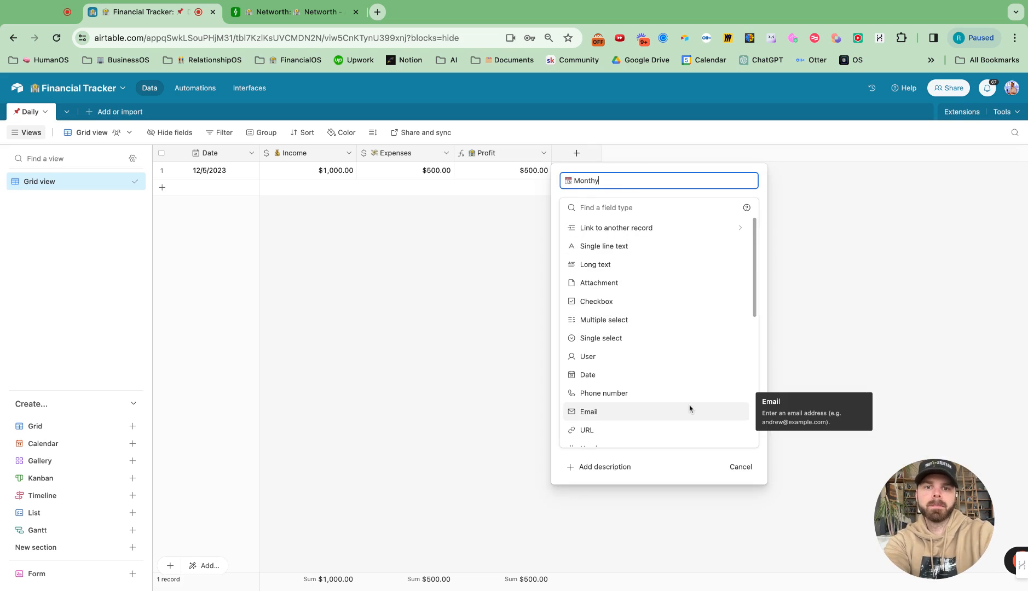
pyautogui.click(621, 202)
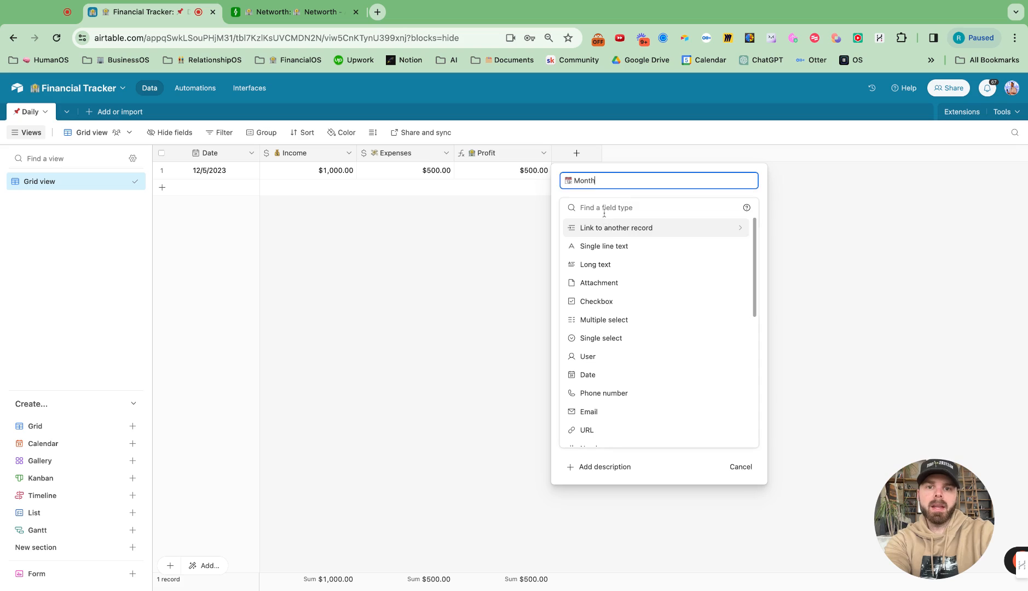
pyautogui.write('single')
pyautogui.click(605, 245)
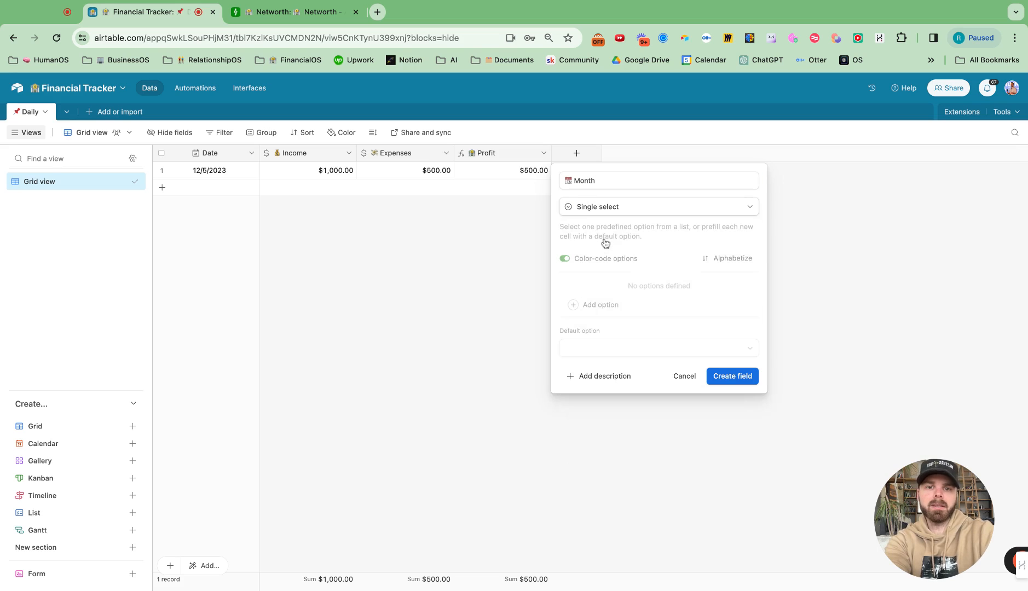
# - Add "January" as the first option of the Month field
pyautogui.click(589, 304)
pyautogui.write('Jan')
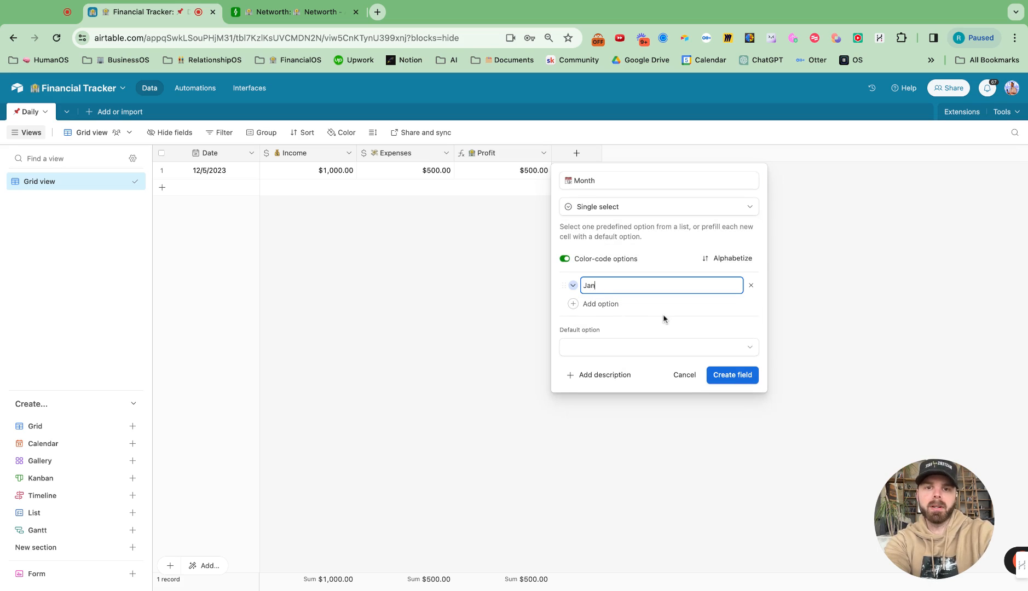
pyautogui.write('uary')
pyautogui.press('Return')
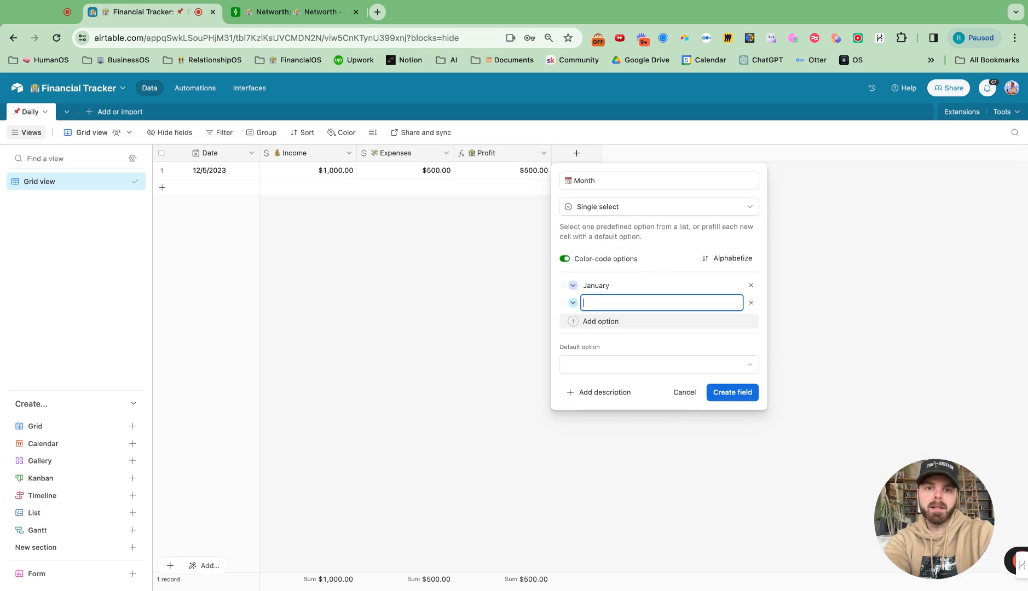
# - Rename the January option to "December" and remove the surplus blank option
pyautogui.doubleClick(629, 285)
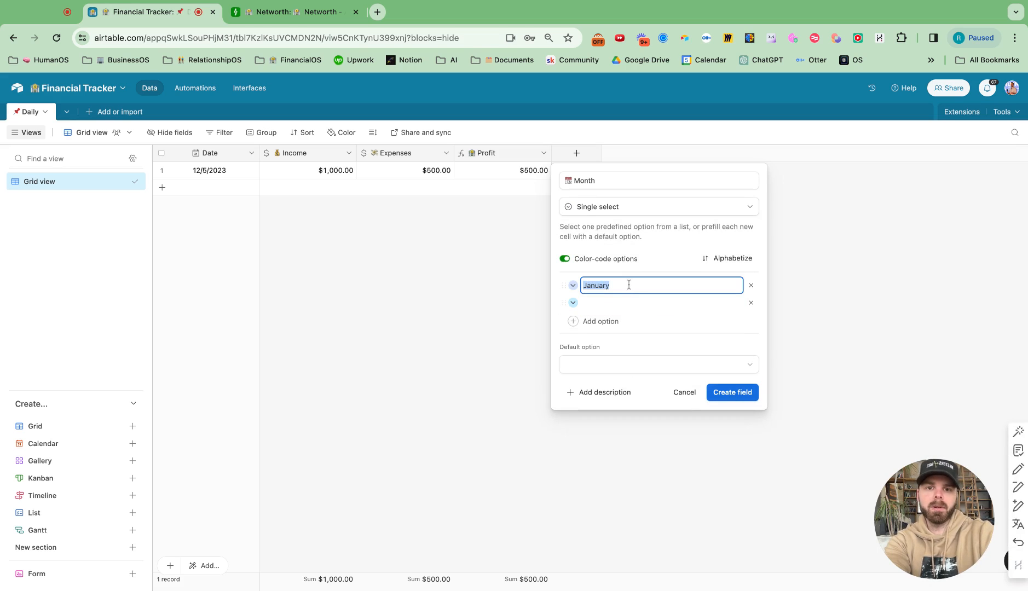
pyautogui.write('December')
pyautogui.press('Return')
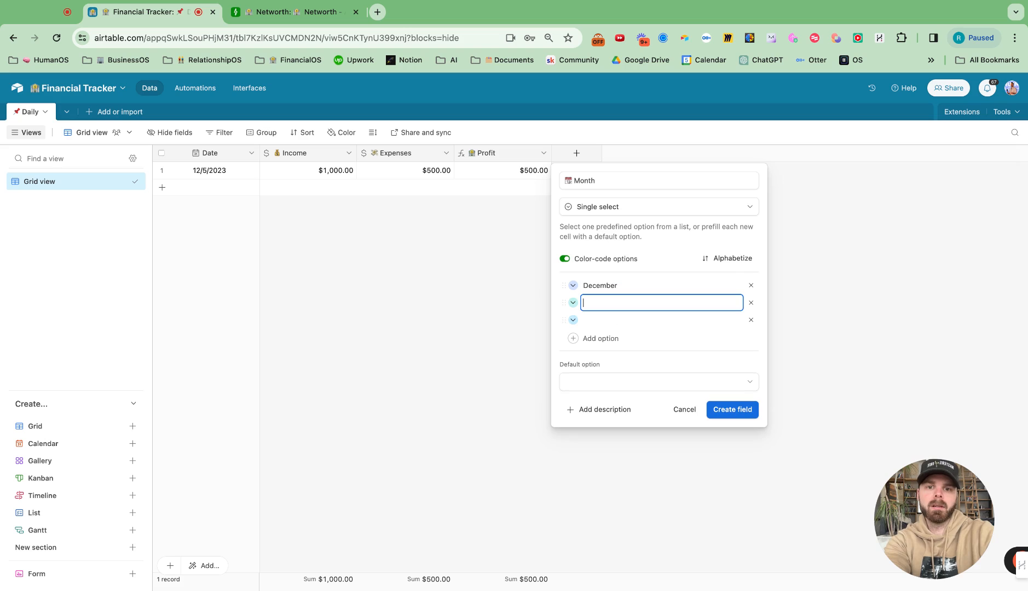
pyautogui.click(751, 304)
pyautogui.click(751, 304)
# - Add November, October, September and August as options below December in the new Month field
pyautogui.click(624, 306)
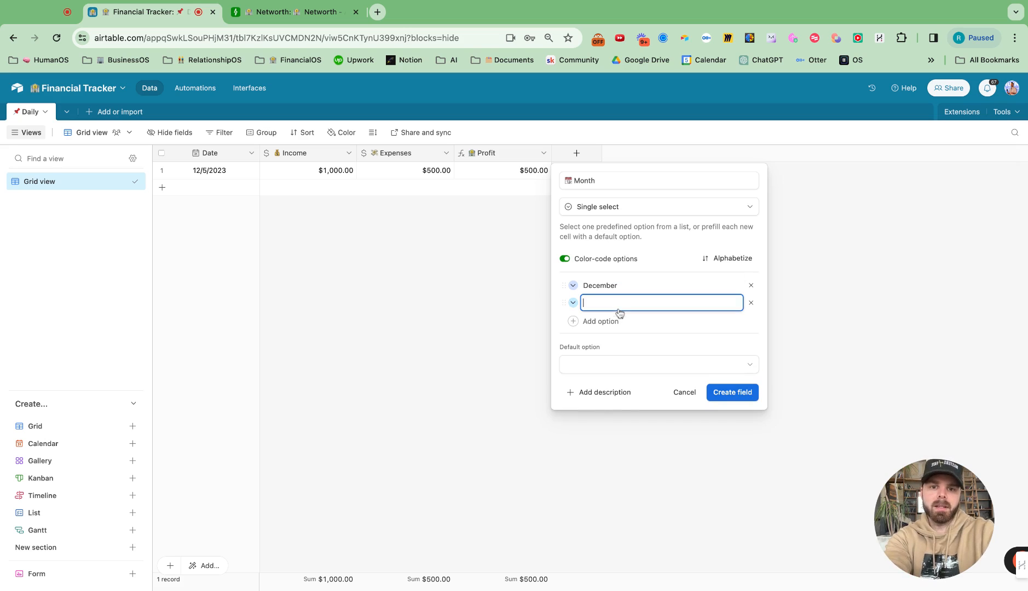
pyautogui.write('November')
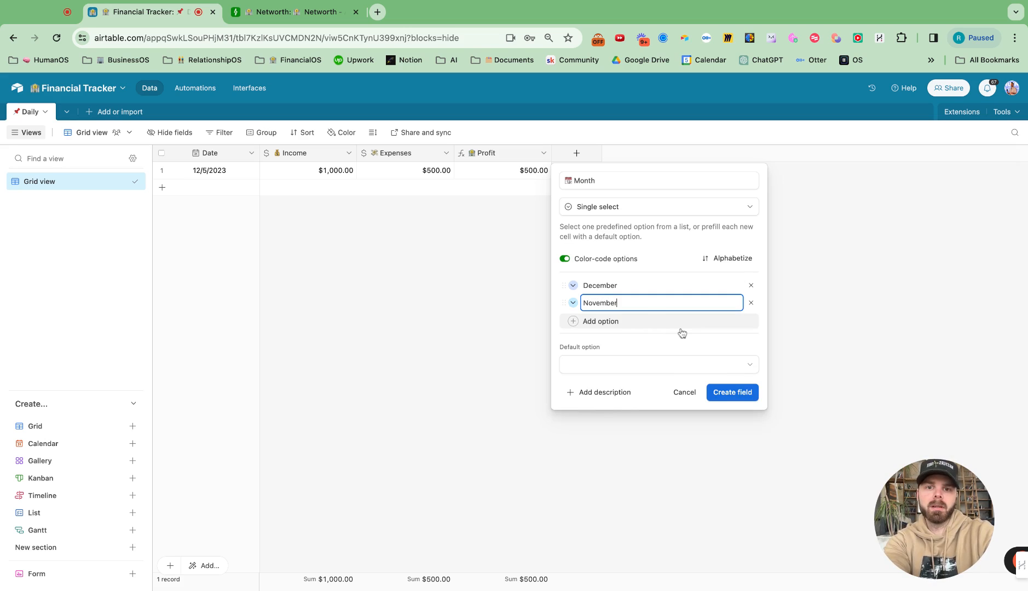
pyautogui.press('Return')
pyautogui.write('October')
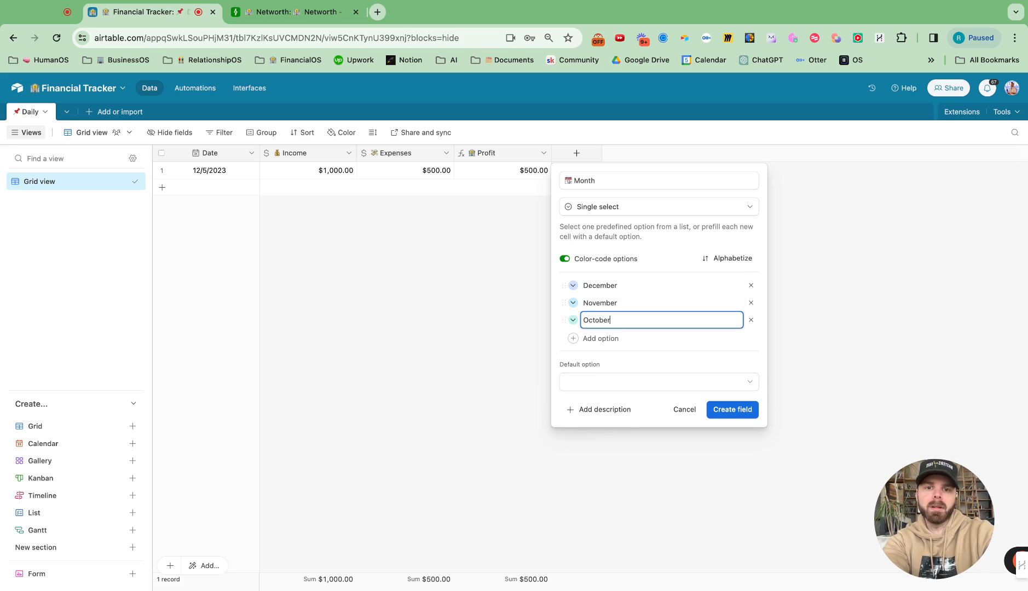
pyautogui.press('Return')
pyautogui.write('September')
pyautogui.press('Return')
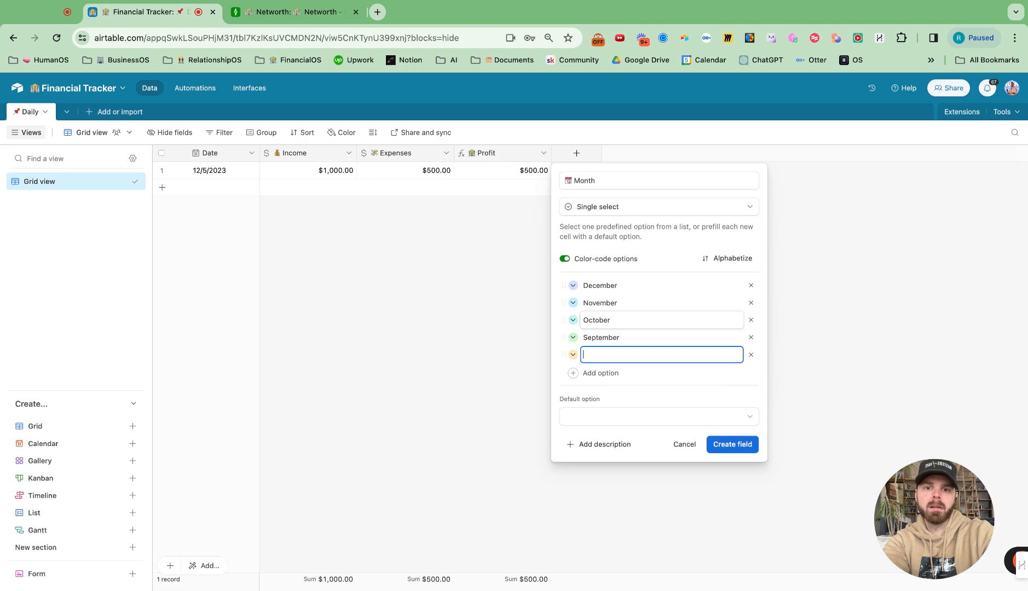
pyautogui.write('August')
pyautogui.press('Return')
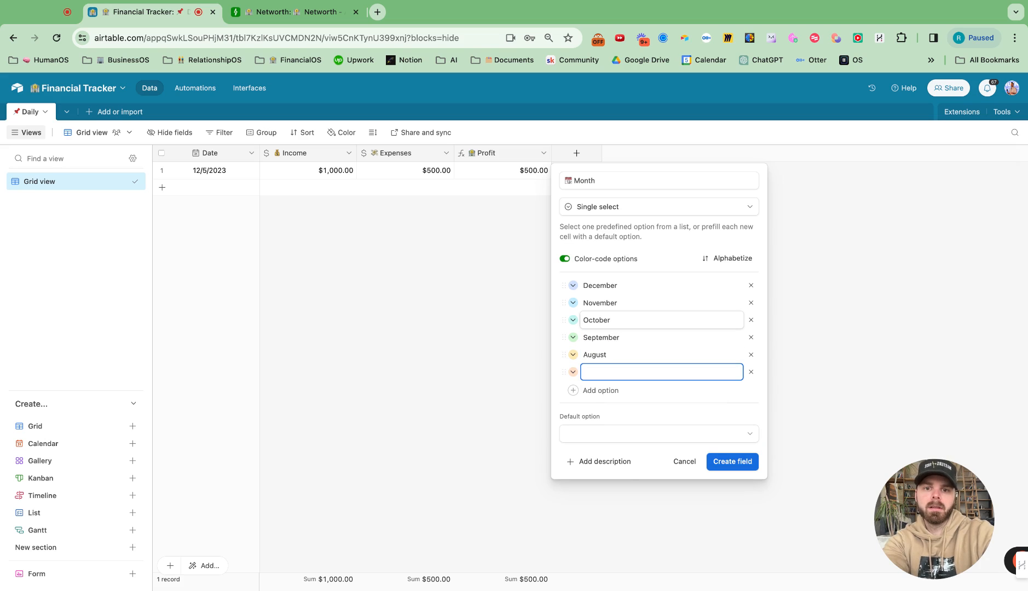
# - Continue the Month option list with July, June, May and April
pyautogui.write('July')
pyautogui.press('Return')
pyautogui.write('Ju')
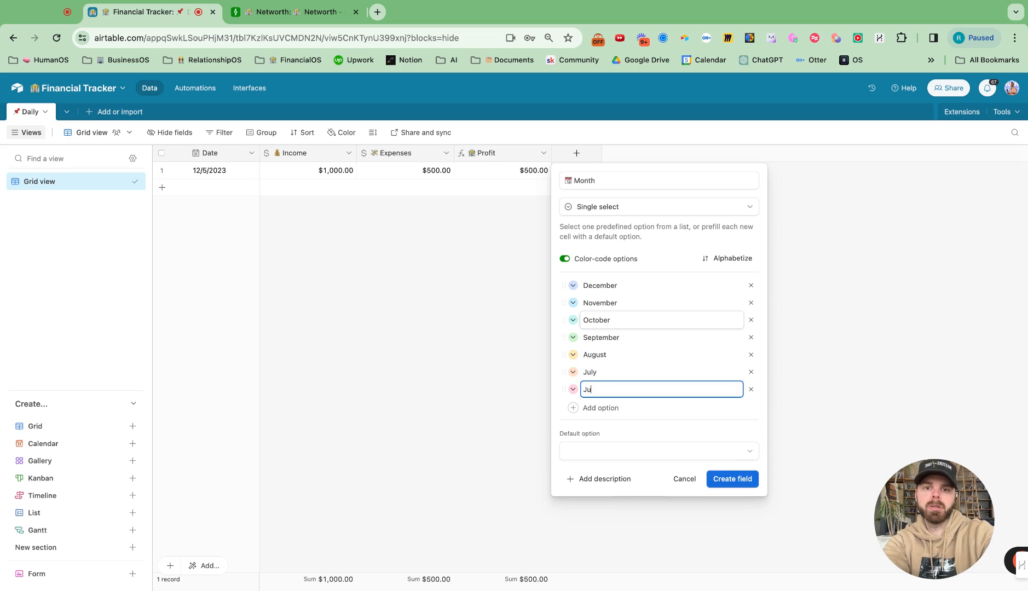
pyautogui.write('ne')
pyautogui.press('Return')
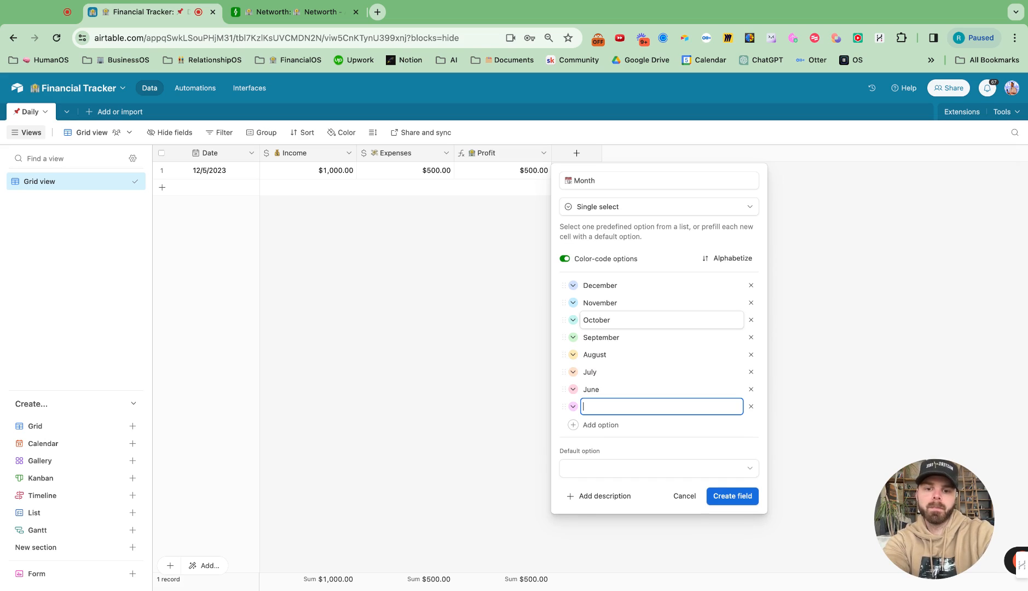
pyautogui.press('Return')
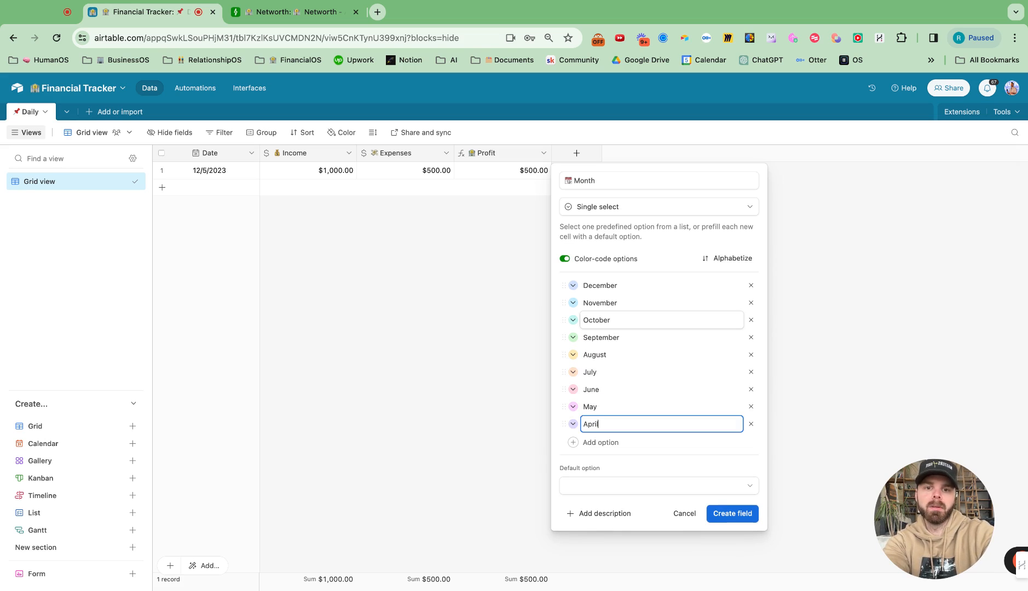
# - Add March, February and January as the last Month options and create the field
pyautogui.press('Return')
pyautogui.write('March')
pyautogui.press('Return')
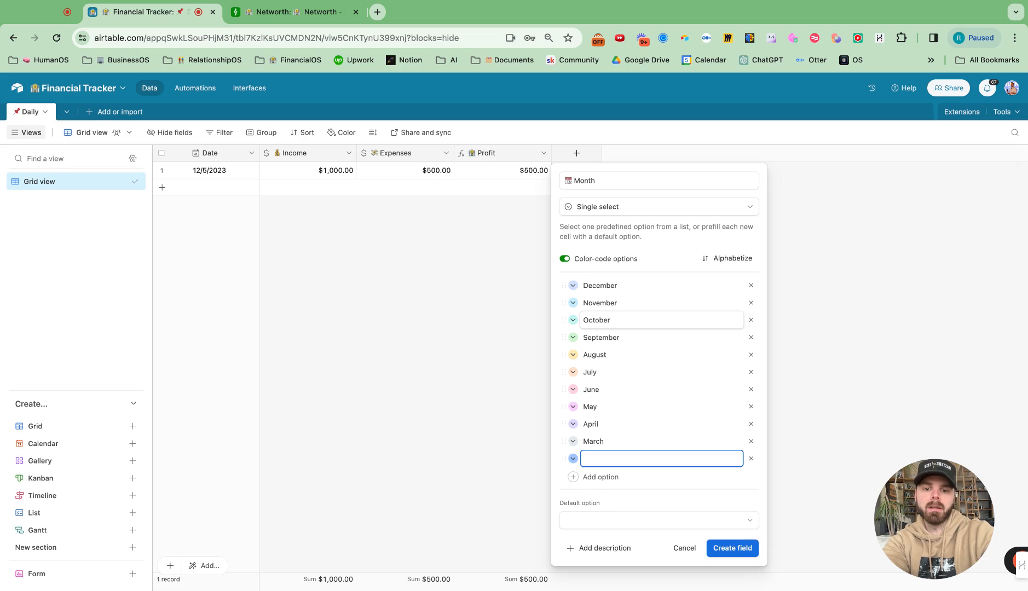
pyautogui.write('February')
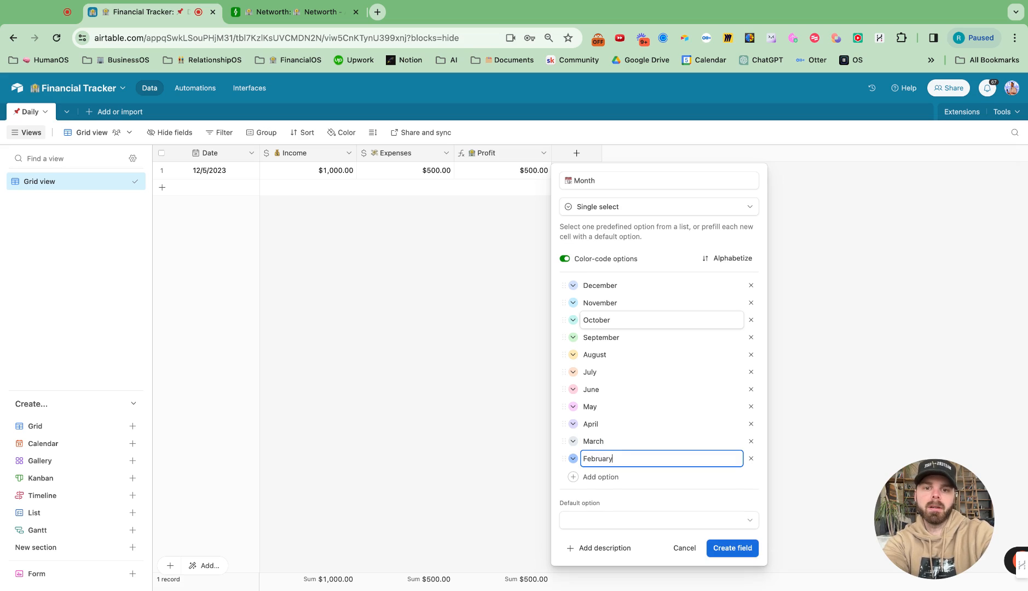
pyautogui.press('Return')
pyautogui.write('January')
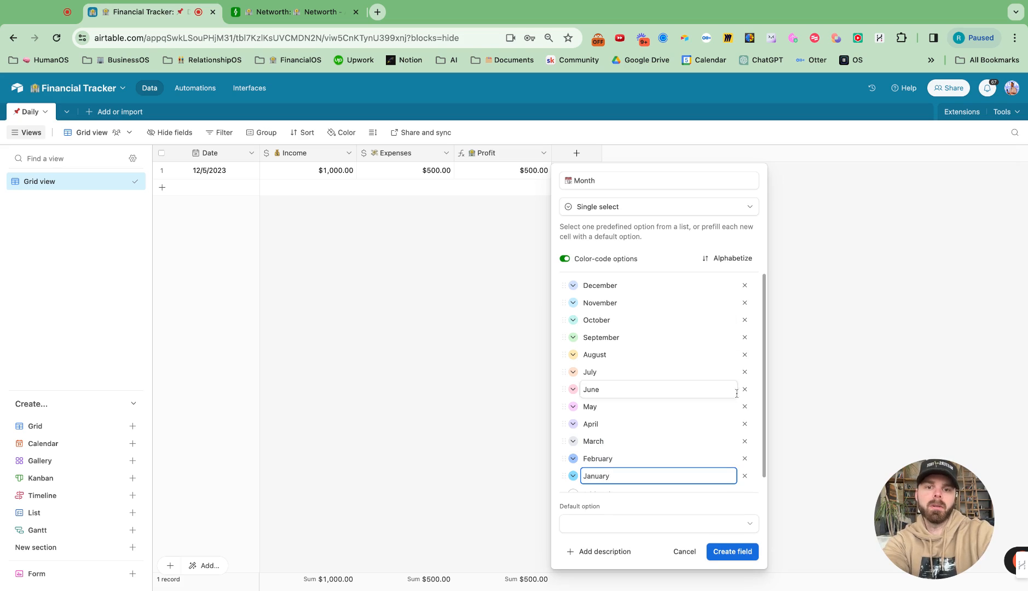
pyautogui.click(725, 552)
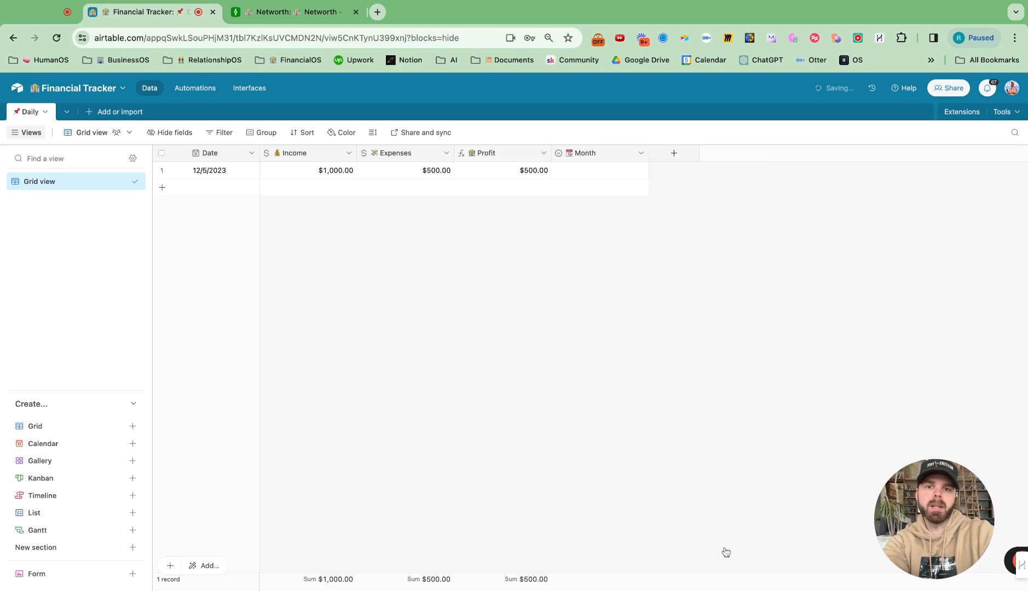
# - Start a new Single select field named "🌏 Year" beside the Month field
pyautogui.click(674, 153)
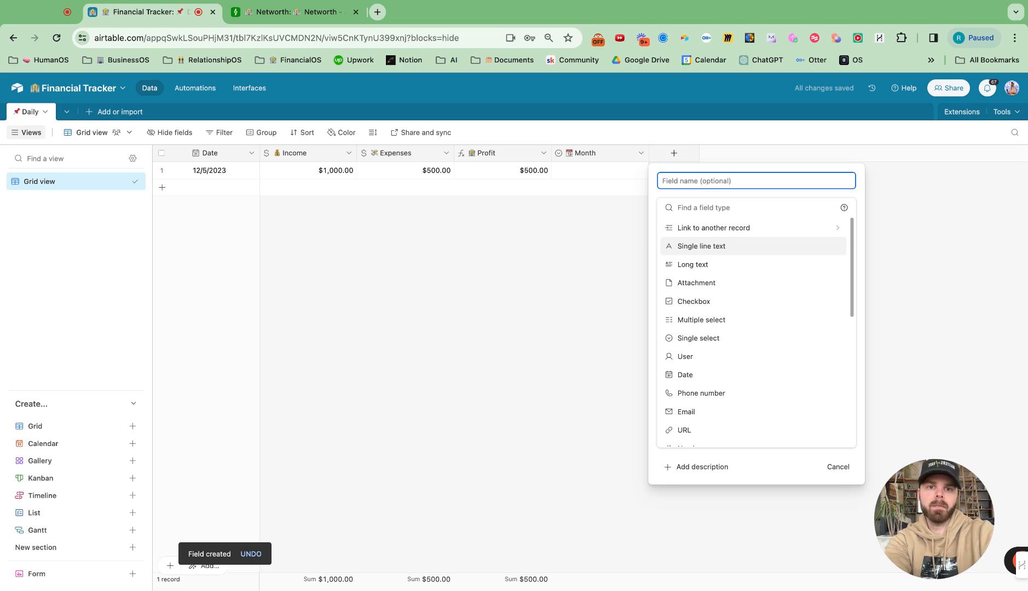
pyautogui.write('🌎 Year')
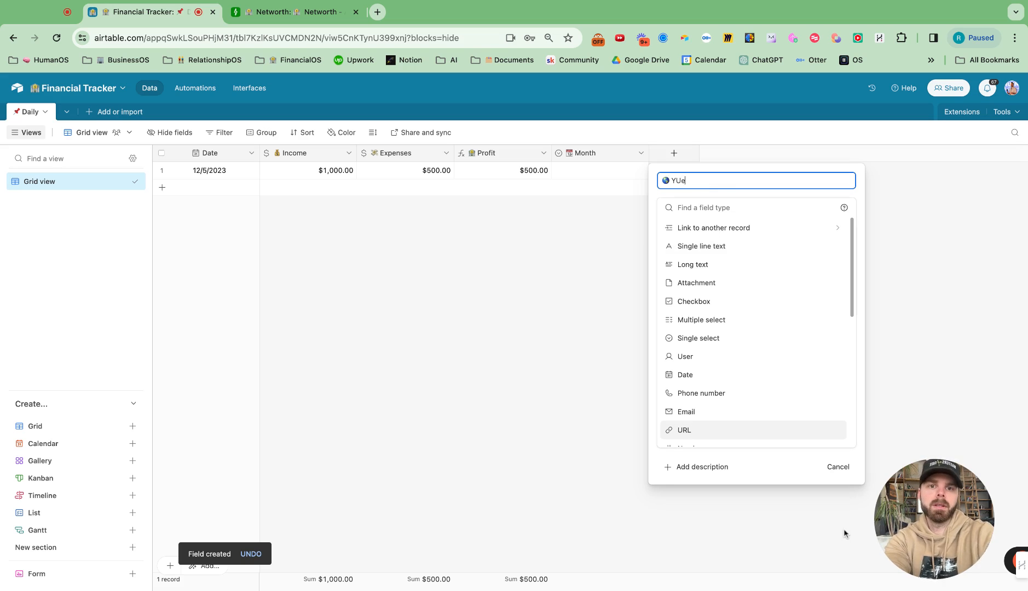
pyautogui.click(695, 208)
pyautogui.write('single')
pyautogui.click(680, 247)
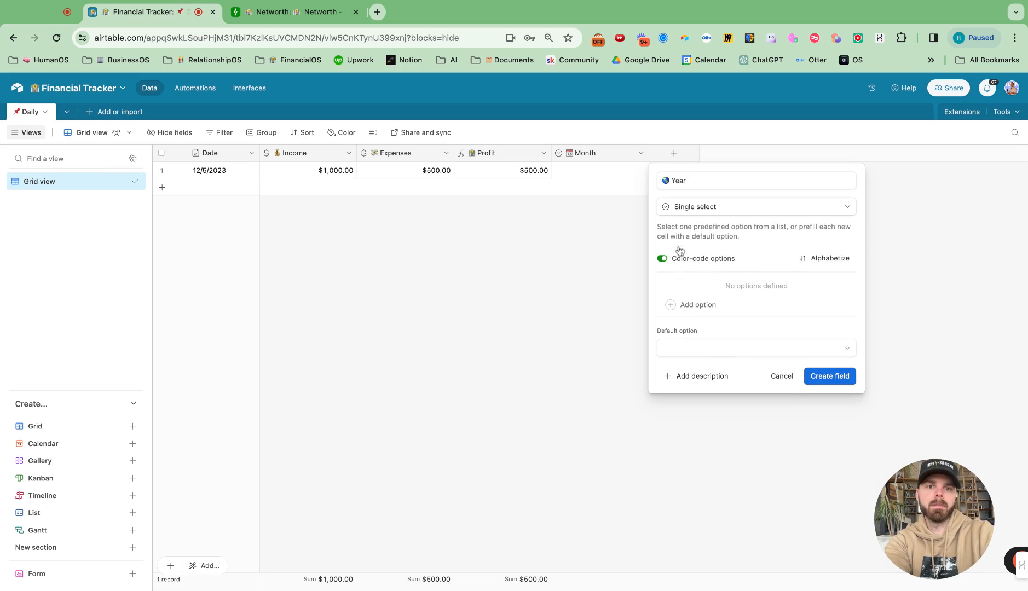
# - Add the options 2025, 2024 and 2023 to the Year field and create the field
pyautogui.click(706, 304)
pyautogui.write('2')
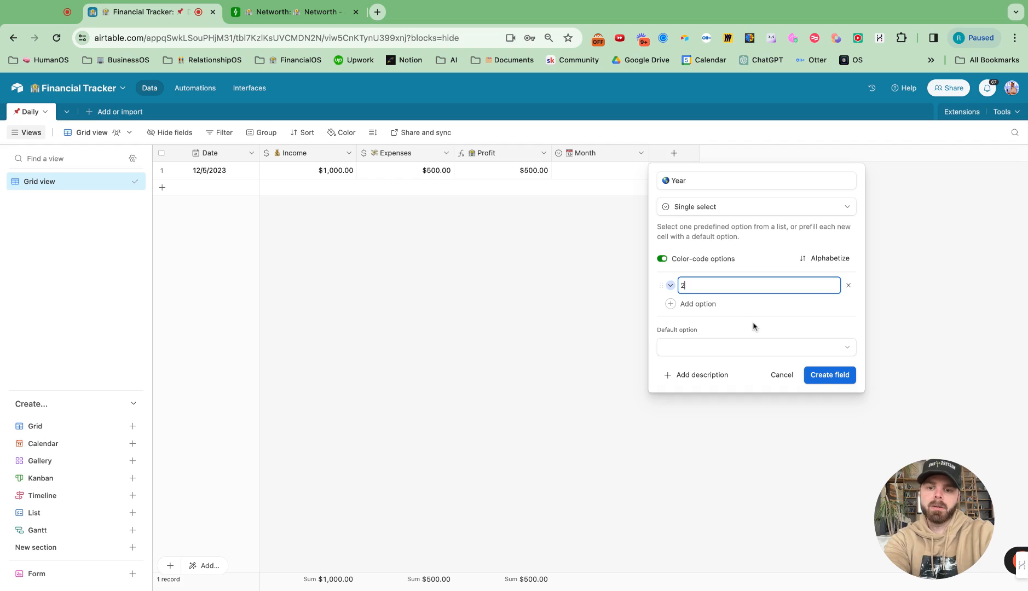
pyautogui.write('025')
pyautogui.press('Return')
pyautogui.write('202')
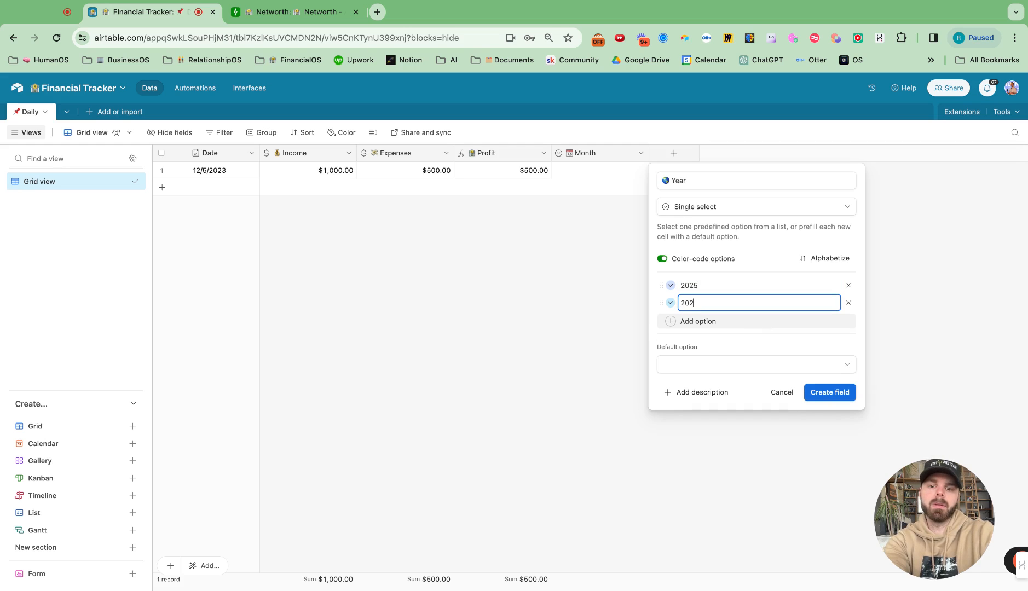
pyautogui.write('4')
pyautogui.press('Return')
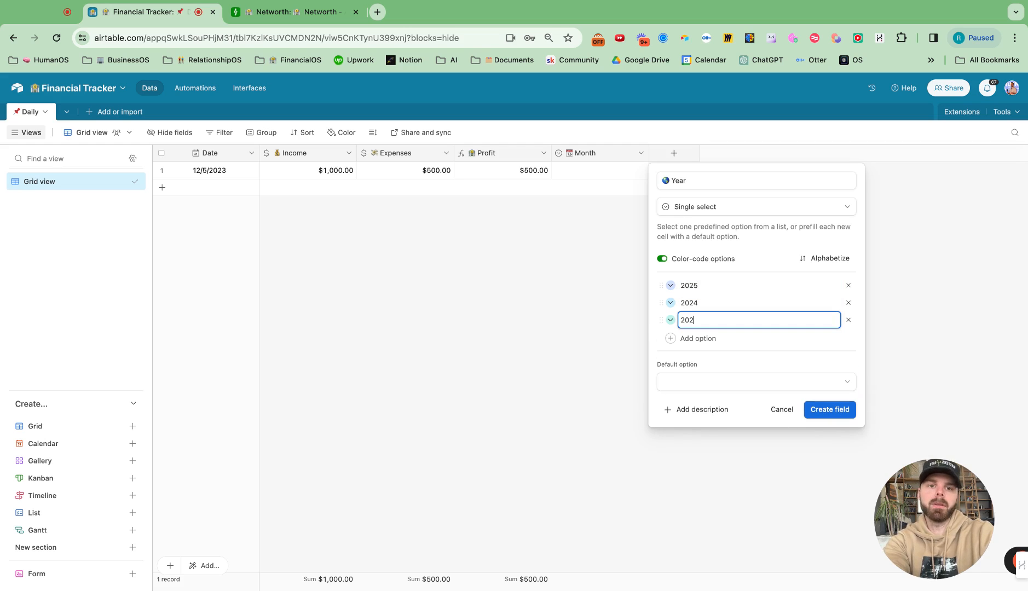
pyautogui.write('2023')
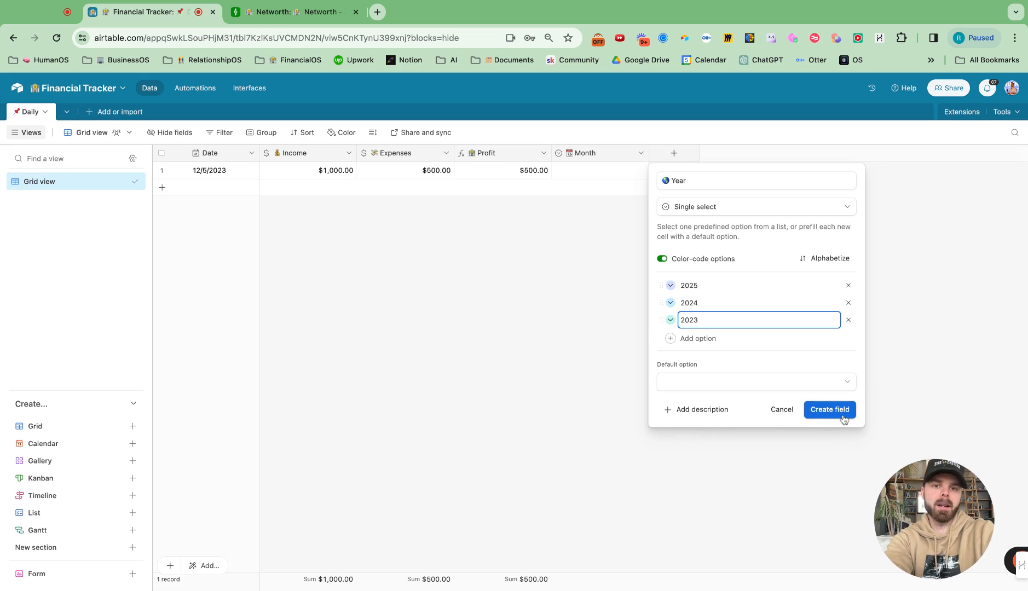
pyautogui.click(841, 417)
# - Set the 12/5/2023 record's Year to 2023 and its Month to December
pyautogui.doubleClick(699, 180)
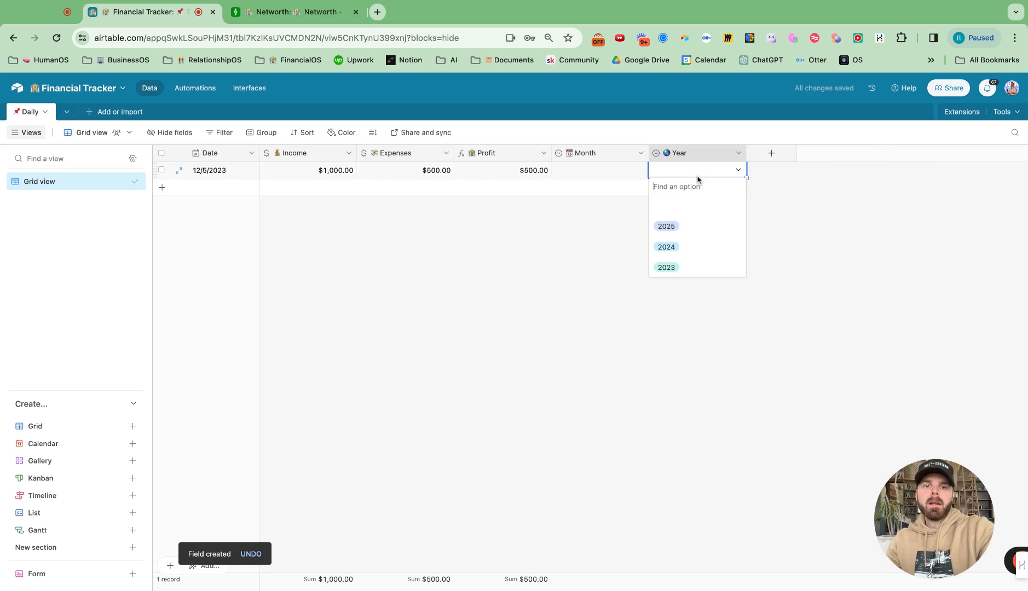
pyautogui.click(665, 267)
pyautogui.doubleClick(606, 171)
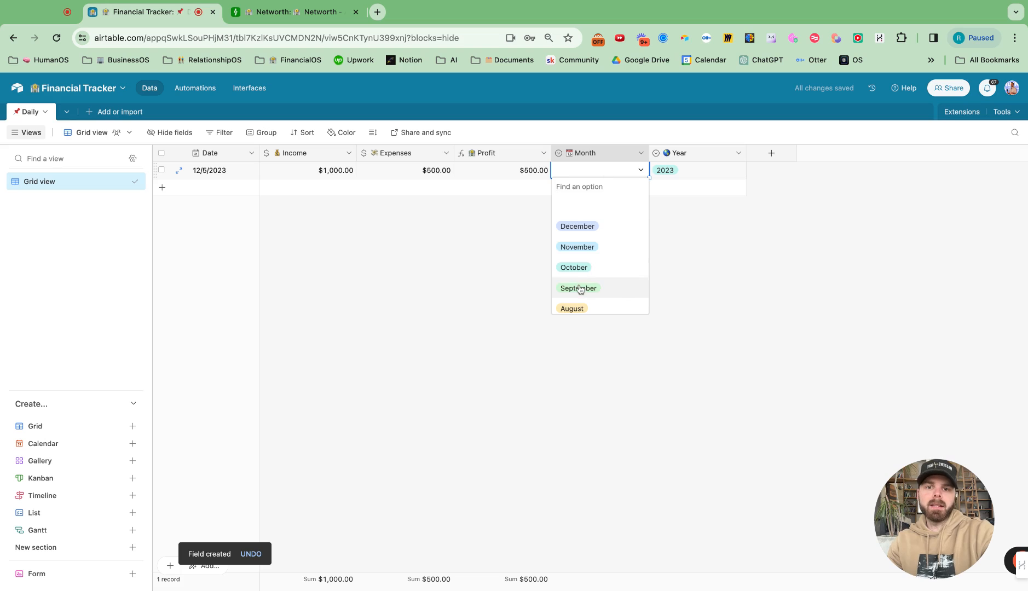
pyautogui.scroll(-5, 579, 289)
pyautogui.scroll(5, 579, 289)
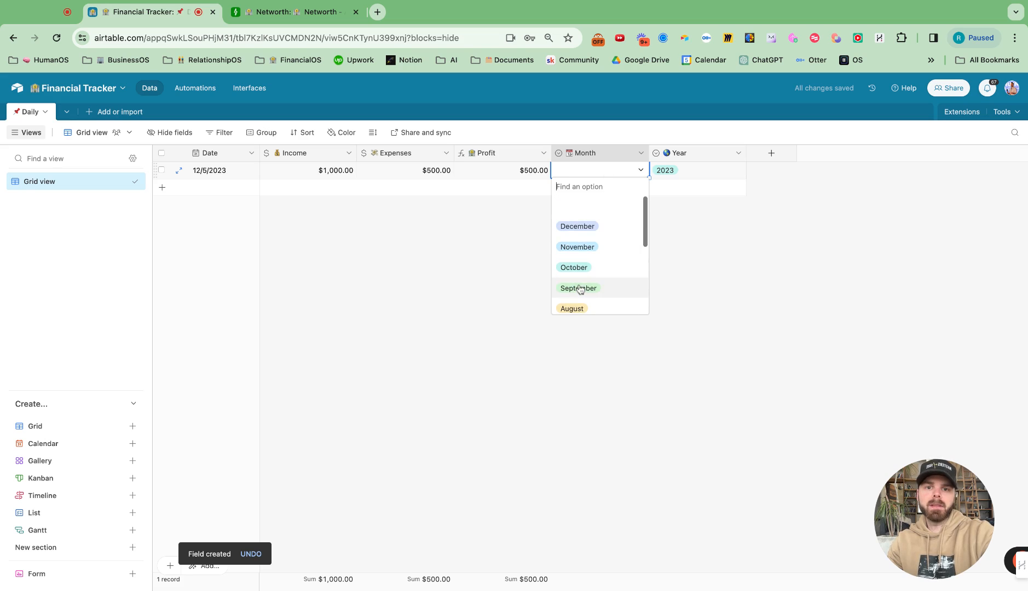
pyautogui.click(574, 225)
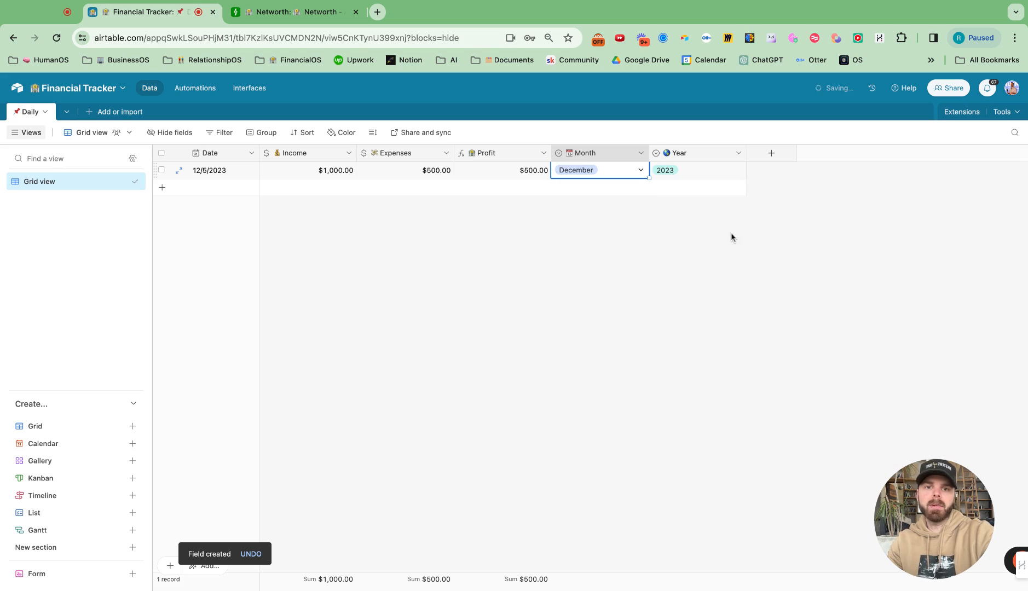
# - Group the records in the grid view by the Year field
pyautogui.click(258, 133)
pyautogui.click(283, 203)
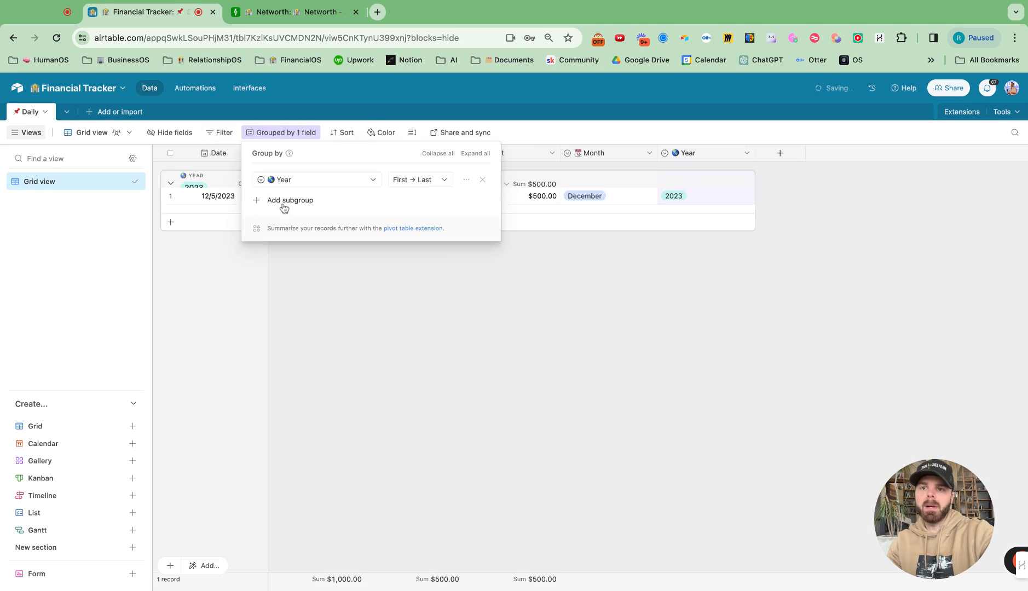
pyautogui.click(279, 135)
pyautogui.click(286, 134)
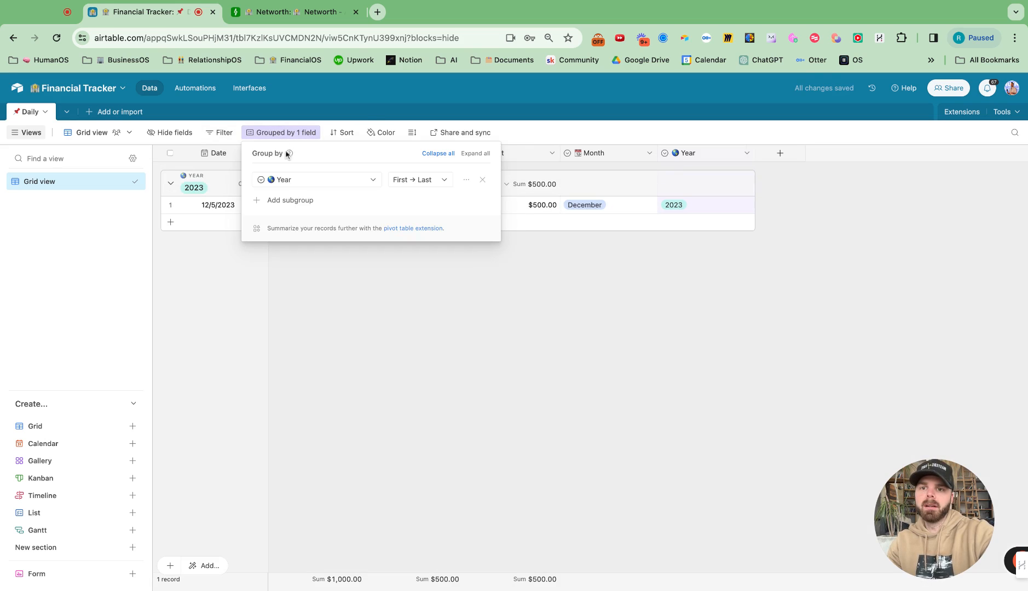
pyautogui.click(298, 201)
pyautogui.write('year')
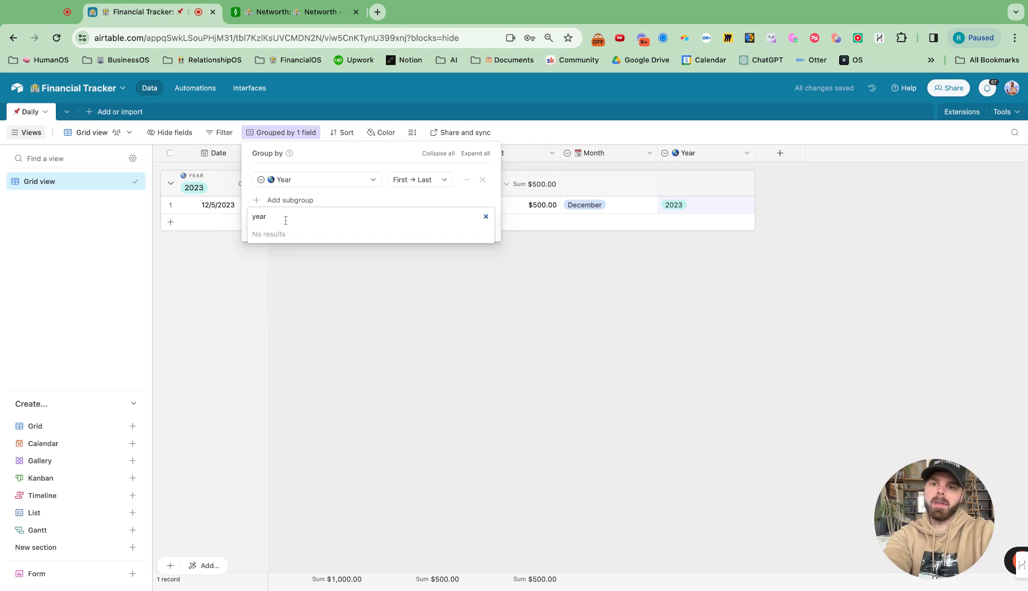
pyautogui.press('Escape')
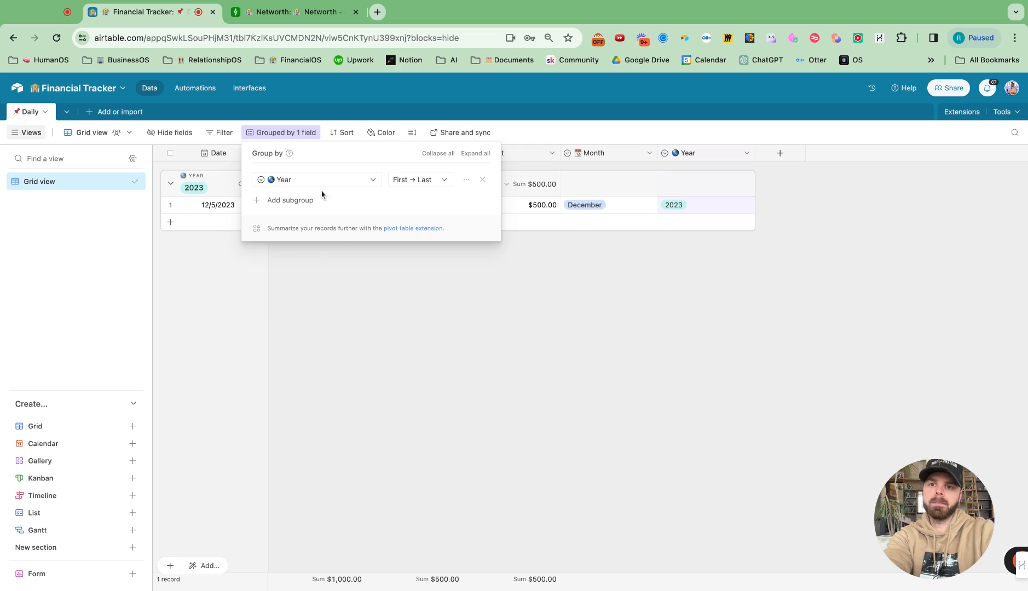
# - Add Month as a subgroup beneath the Year grouping
pyautogui.click(308, 205)
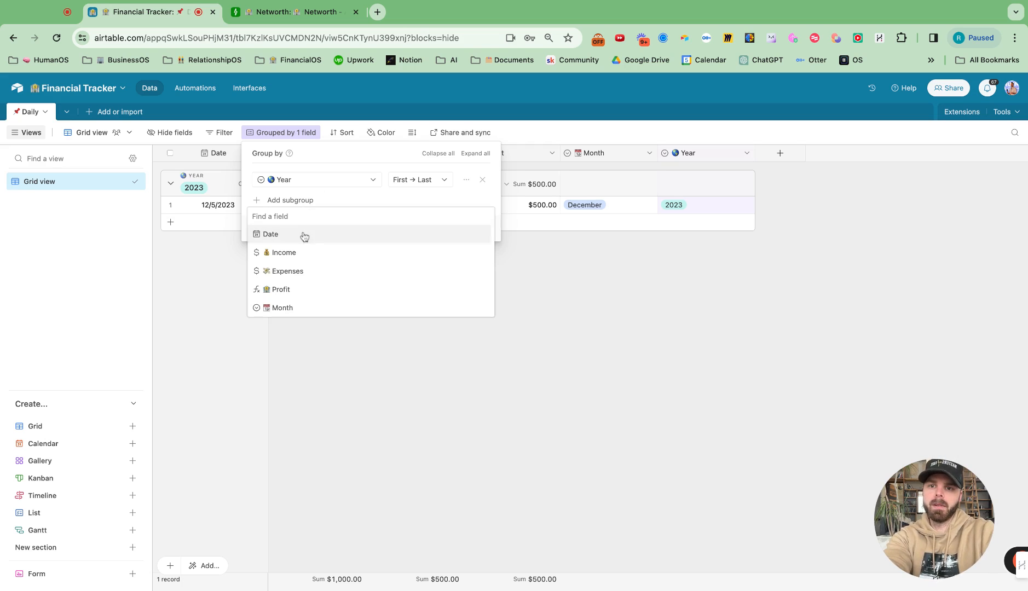
pyautogui.click(279, 307)
pyautogui.click(588, 387)
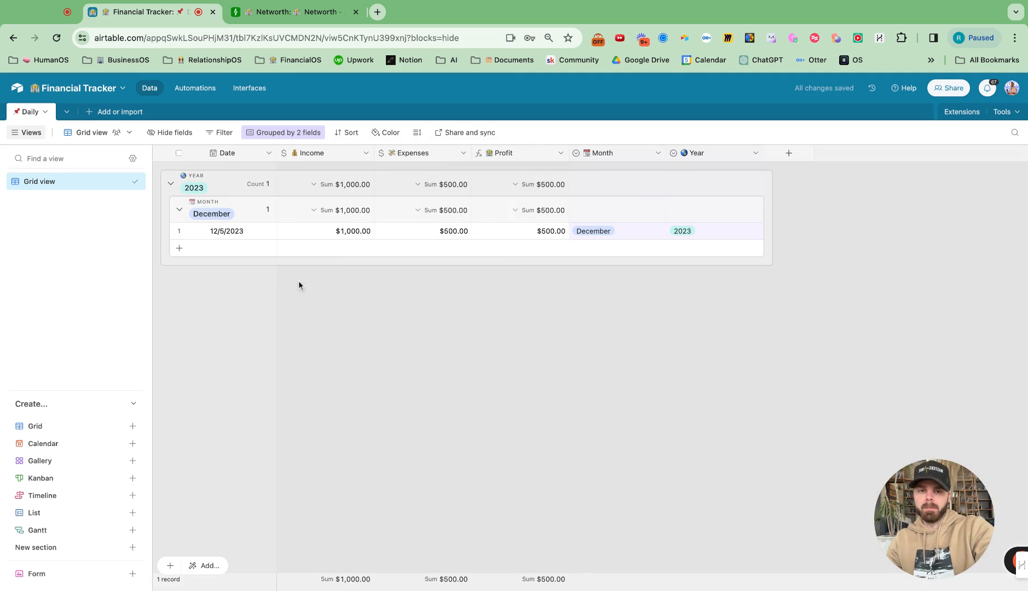
# - Rename the grid view to "📌 Daily Tracker"
pyautogui.click(124, 181)
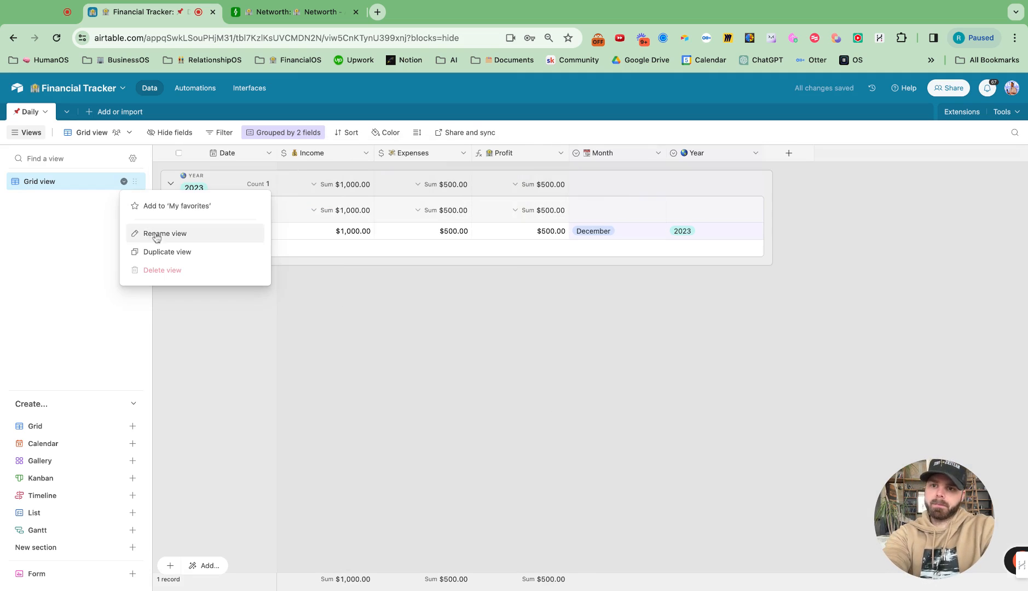
pyautogui.click(156, 236)
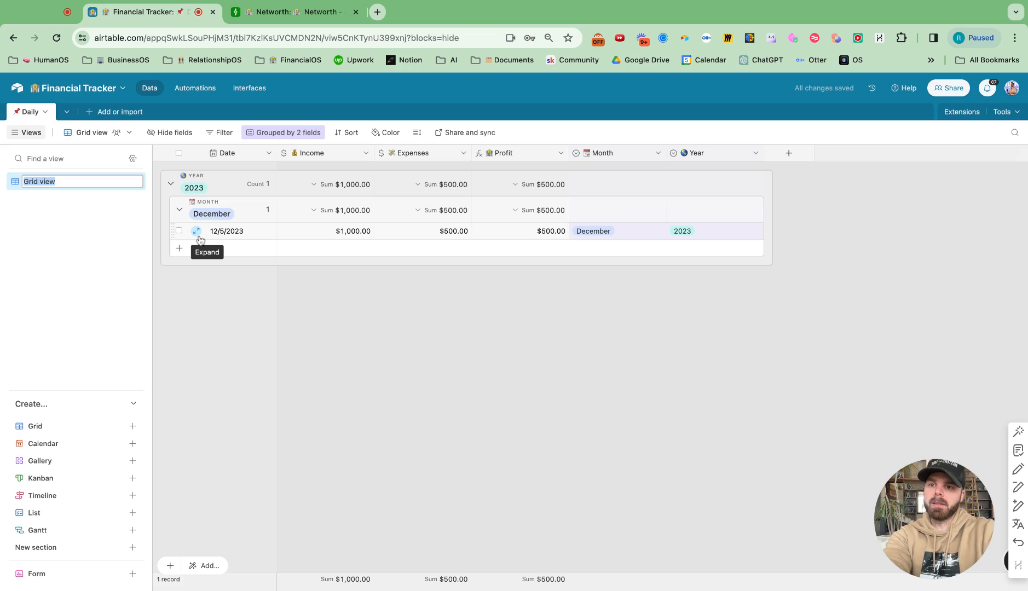
pyautogui.write('📌')
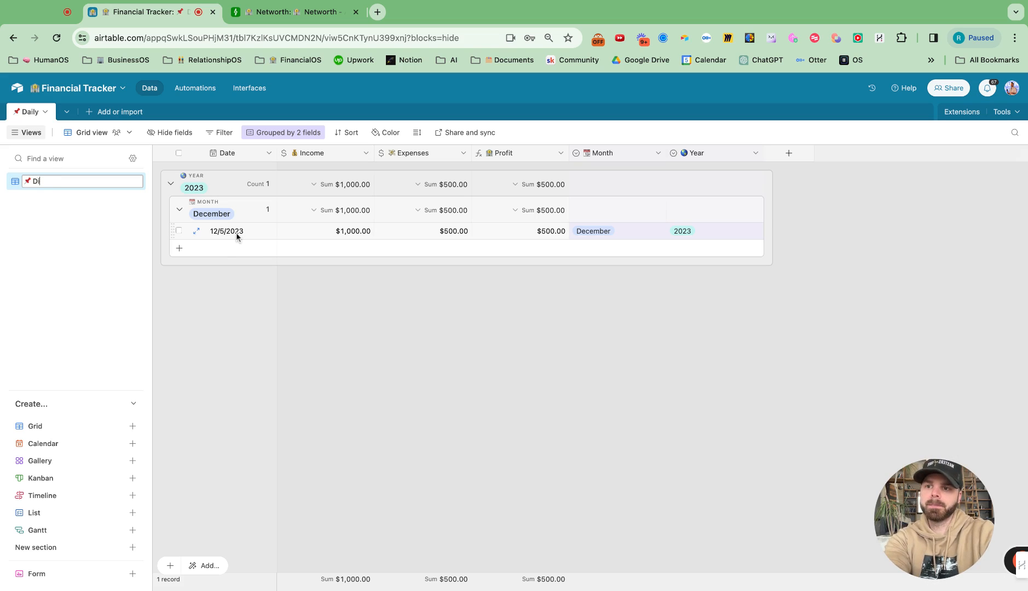
pyautogui.write('Daily T')
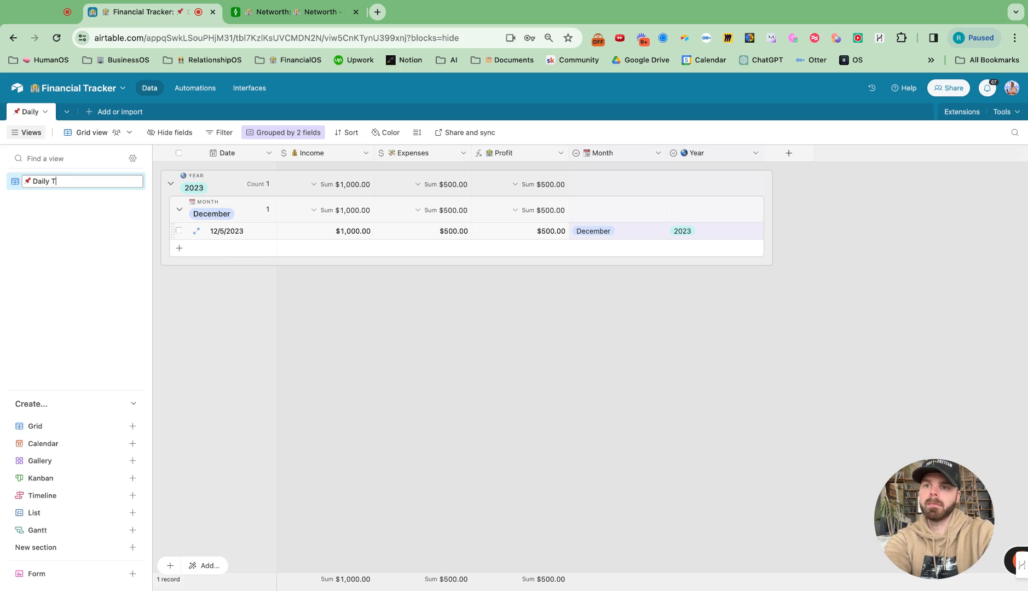
pyautogui.write('racker')
pyautogui.press('Return')
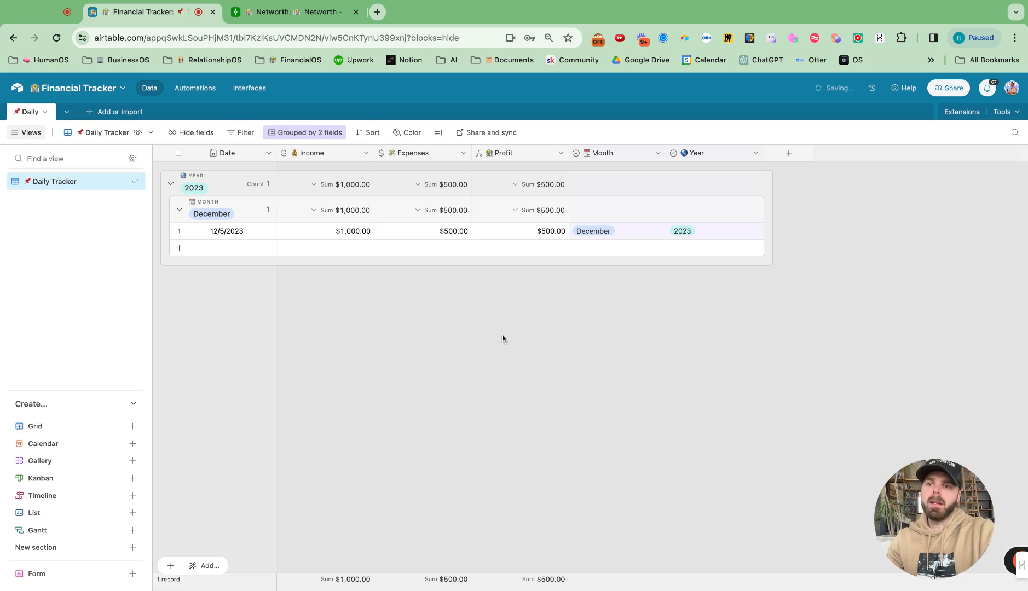
# - Duplicate the Daily Tracker view
pyautogui.click(136, 181)
pyautogui.click(152, 249)
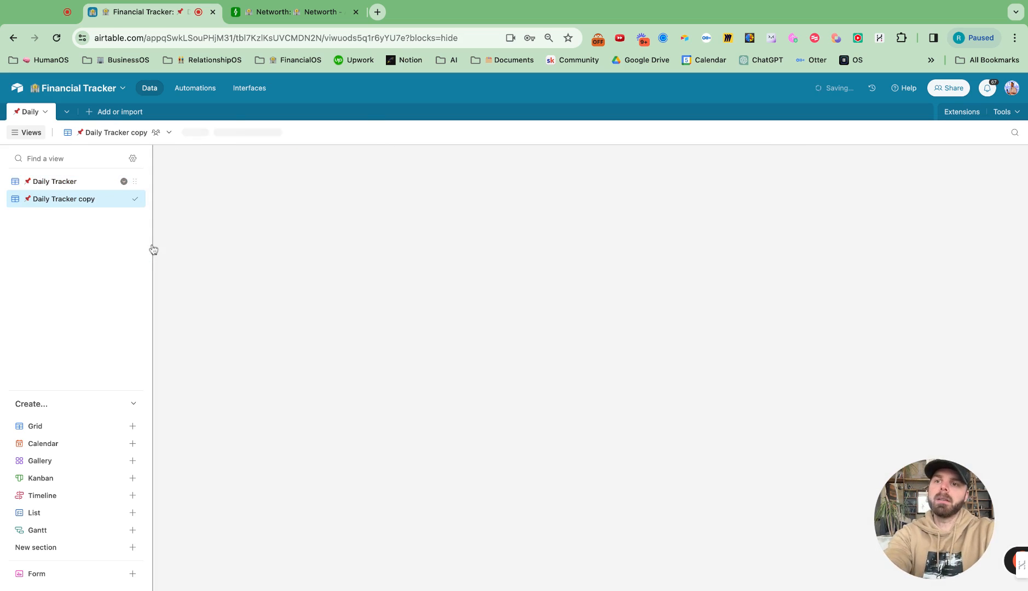
# - Rename the duplicated Daily Tracker view to "🌎 Year"
pyautogui.click(126, 199)
pyautogui.click(165, 250)
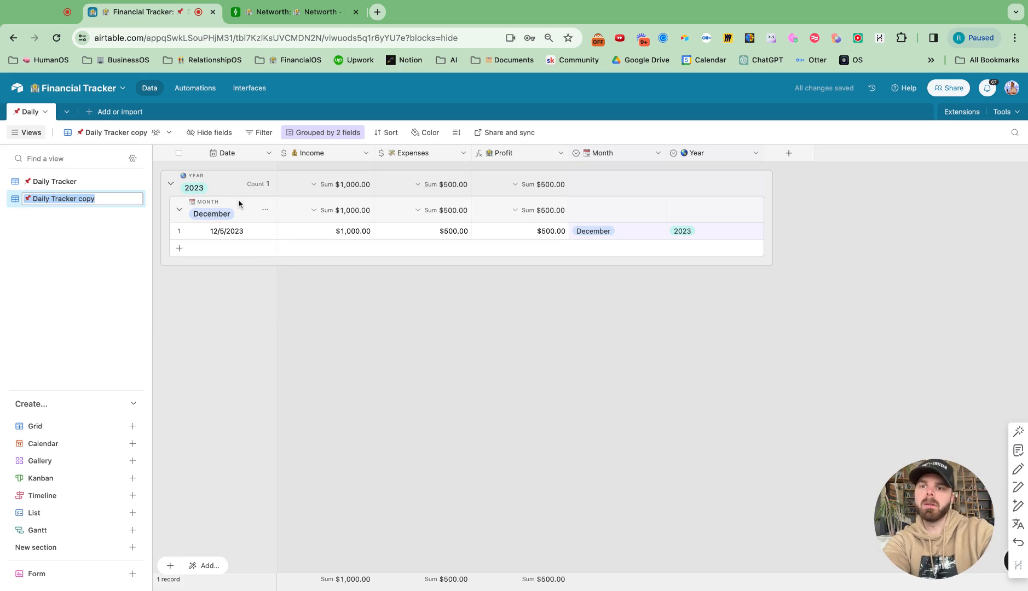
pyautogui.write('🌎')
pyautogui.write('Wro')
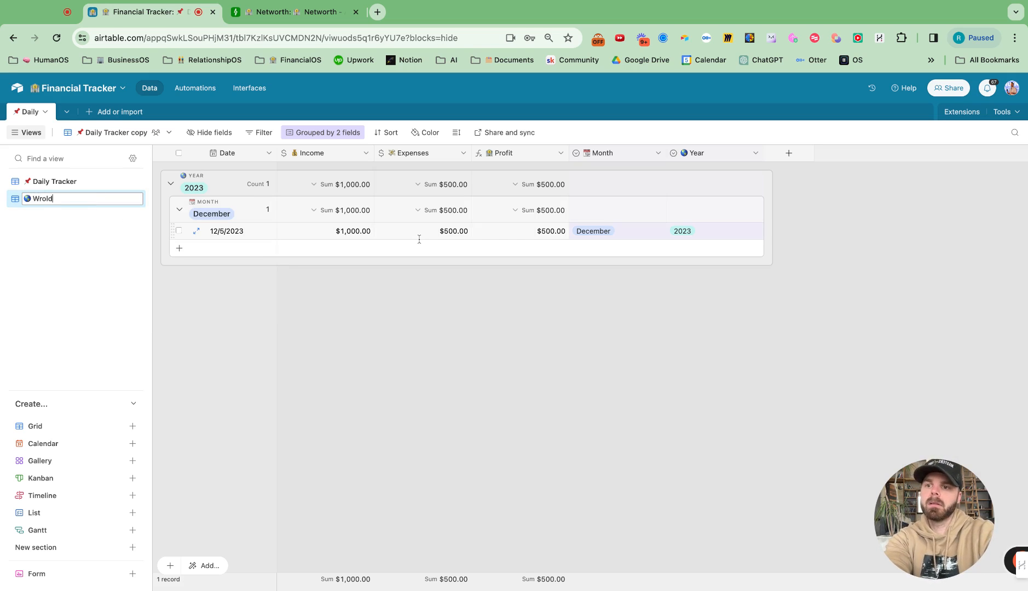
pyautogui.write('ro')
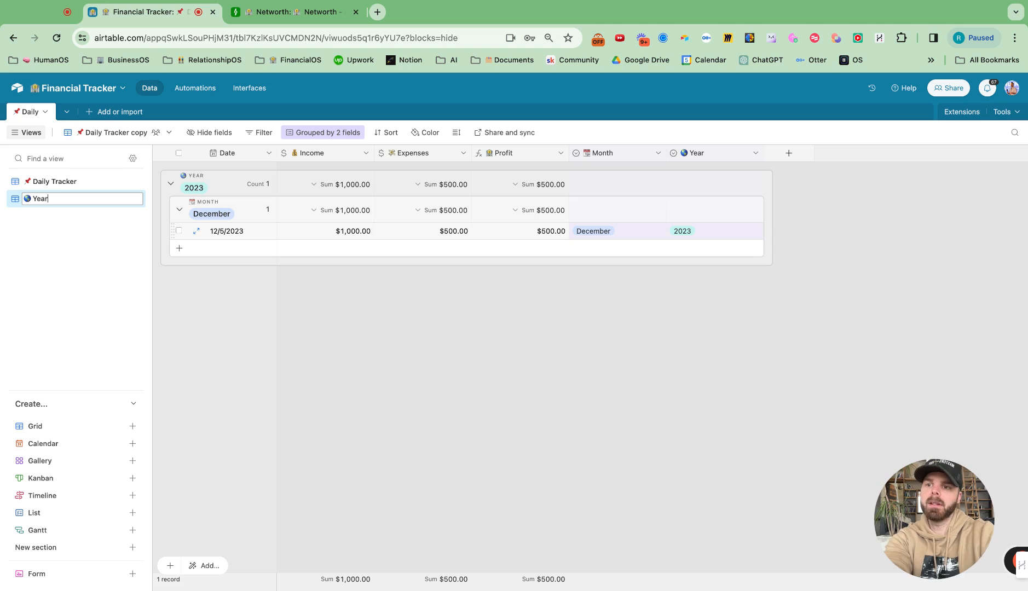
pyautogui.press('Return')
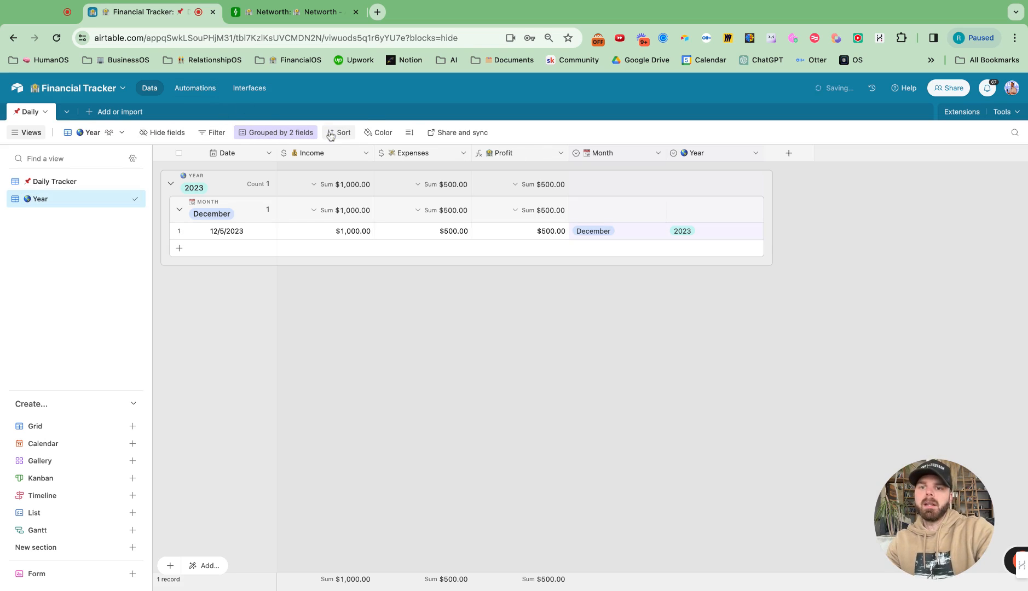
# - Remove the Month subgroup from the Year view, keeping only the Year grouping
pyautogui.click(290, 133)
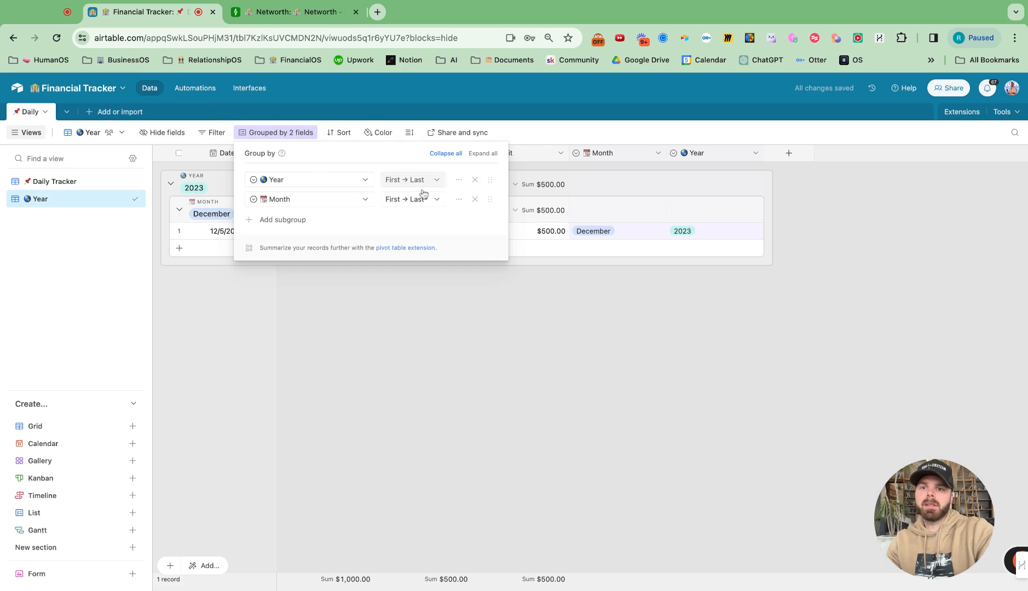
pyautogui.click(475, 199)
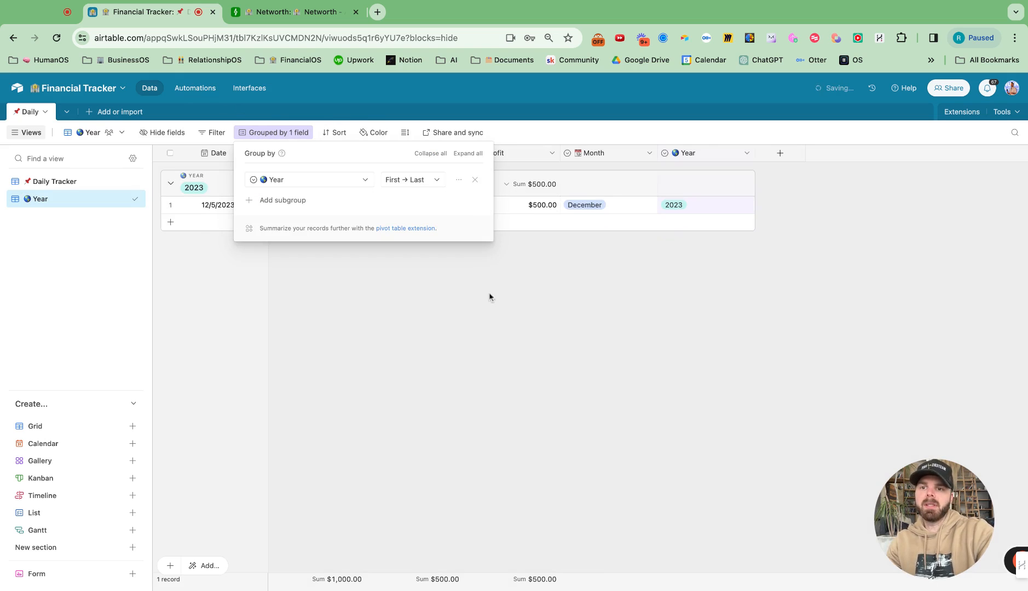
pyautogui.click(700, 373)
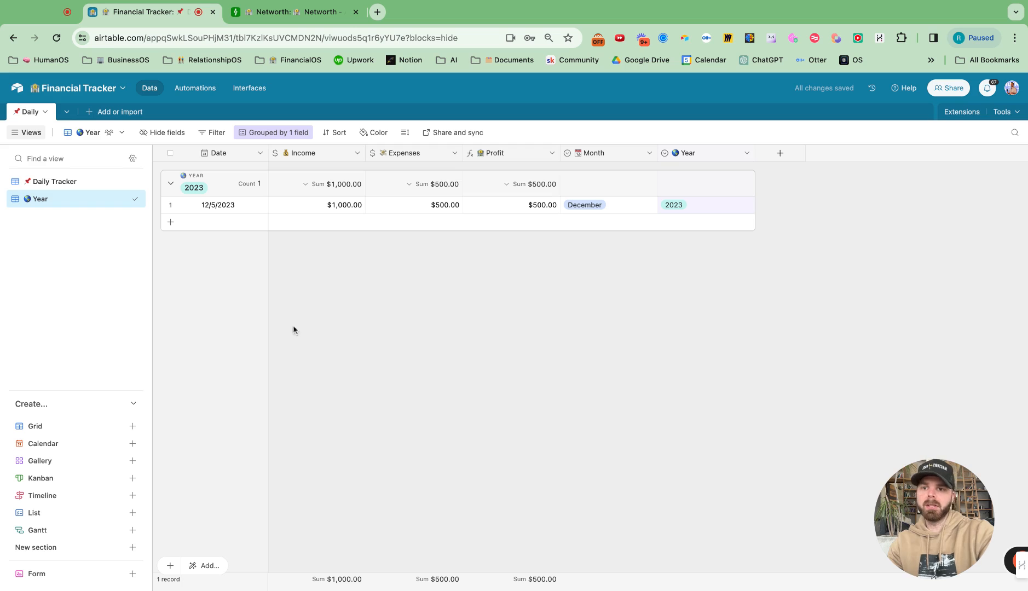
# - Switch to the Daily Tracker view and narrow its Month and Year columns
pyautogui.click(70, 184)
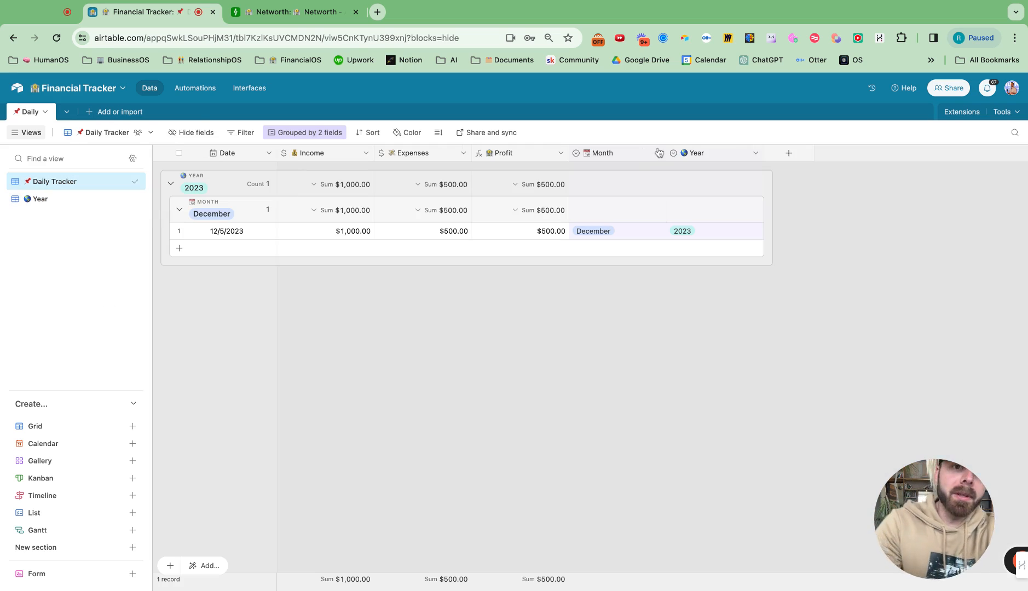
pyautogui.moveTo(666, 154); pyautogui.dragTo(648, 154)
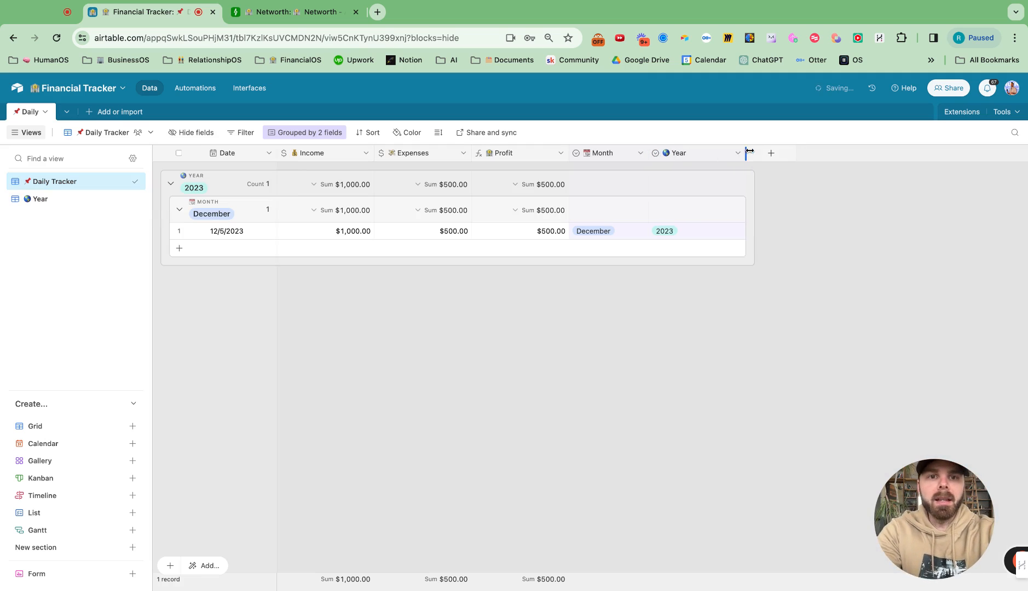
pyautogui.moveTo(745, 154); pyautogui.dragTo(709, 154)
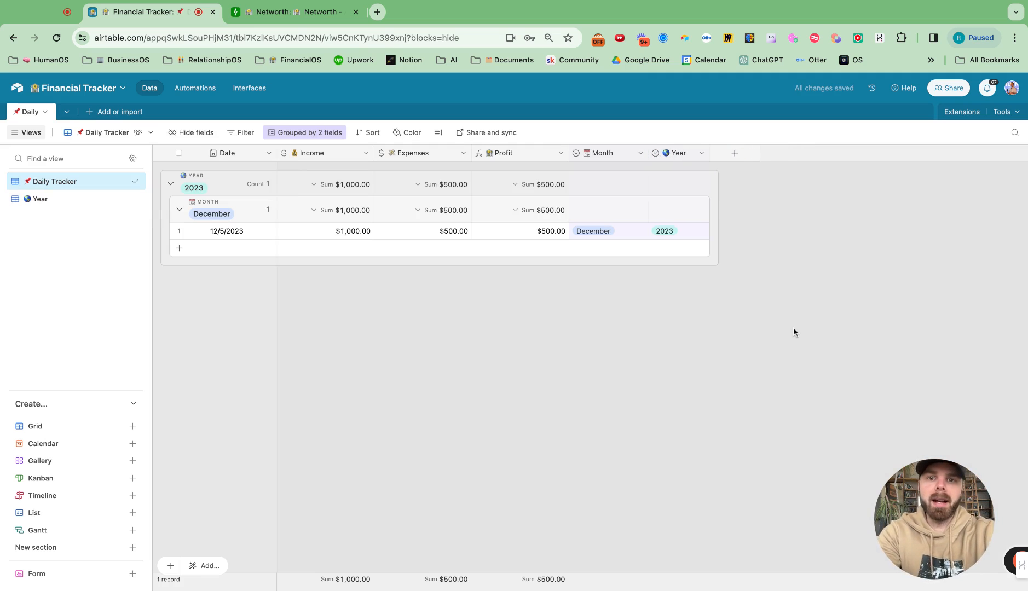
# - Start a new Formula field named "% Profit Margin" after the Year column
pyautogui.click(732, 154)
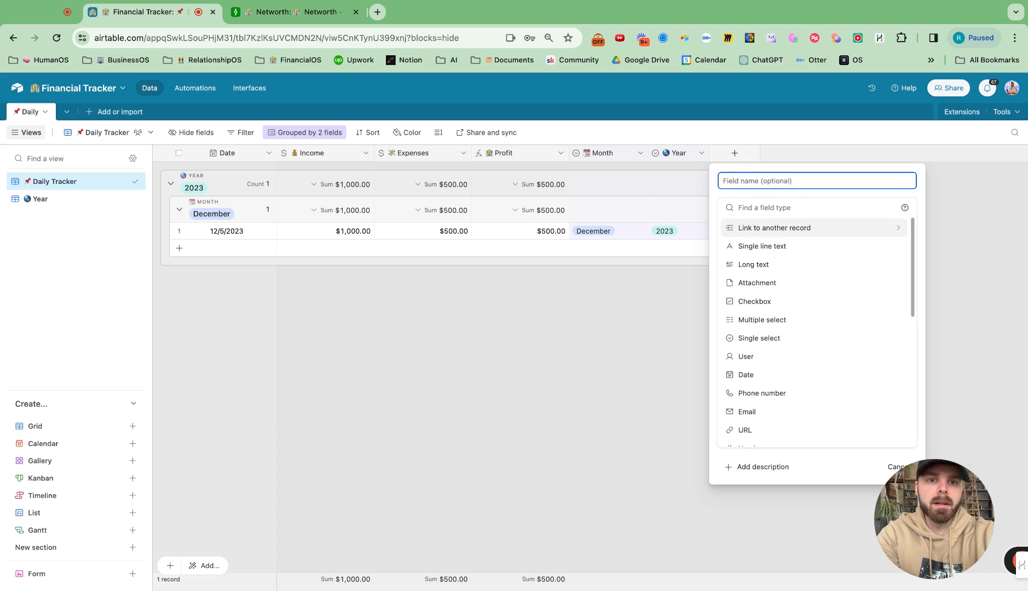
pyautogui.write('% Profit Mar')
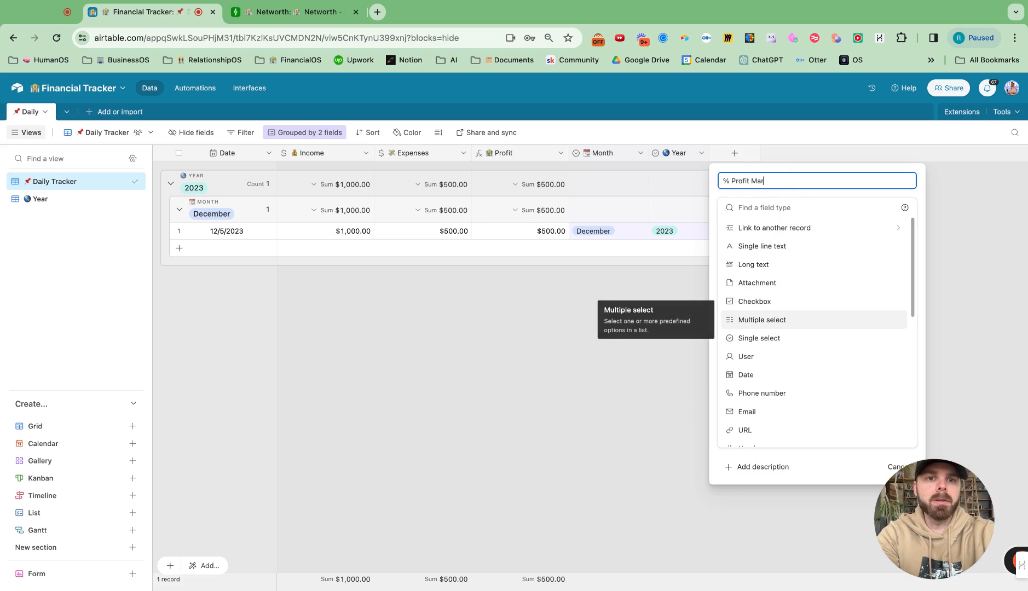
pyautogui.write('gin')
pyautogui.click(777, 207)
pyautogui.write('form')
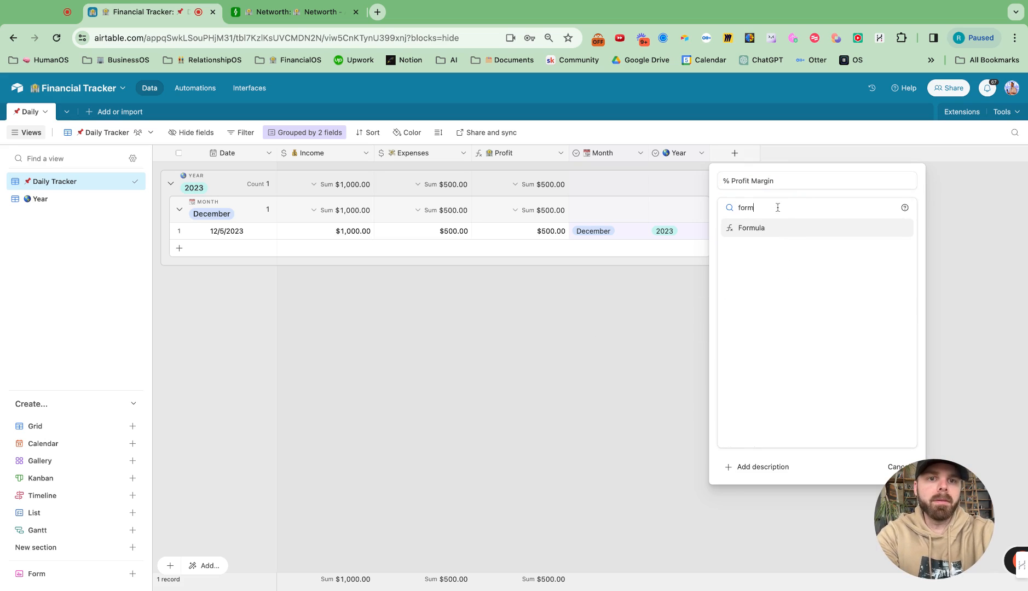
pyautogui.click(760, 230)
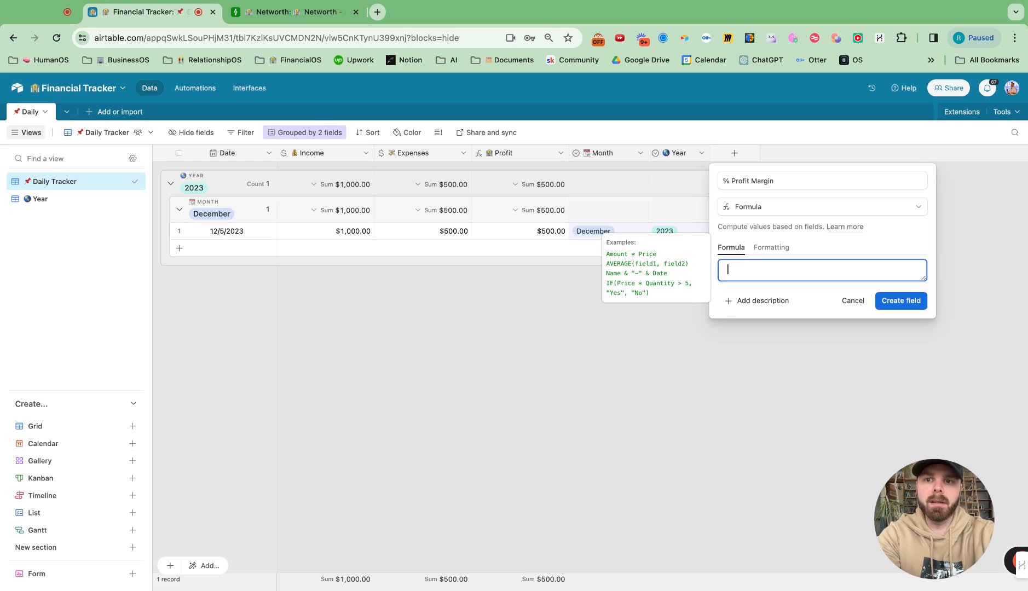
# - Enter Income divided by Expenses as the formula for the % Profit Margin field
pyautogui.write('{Inco')
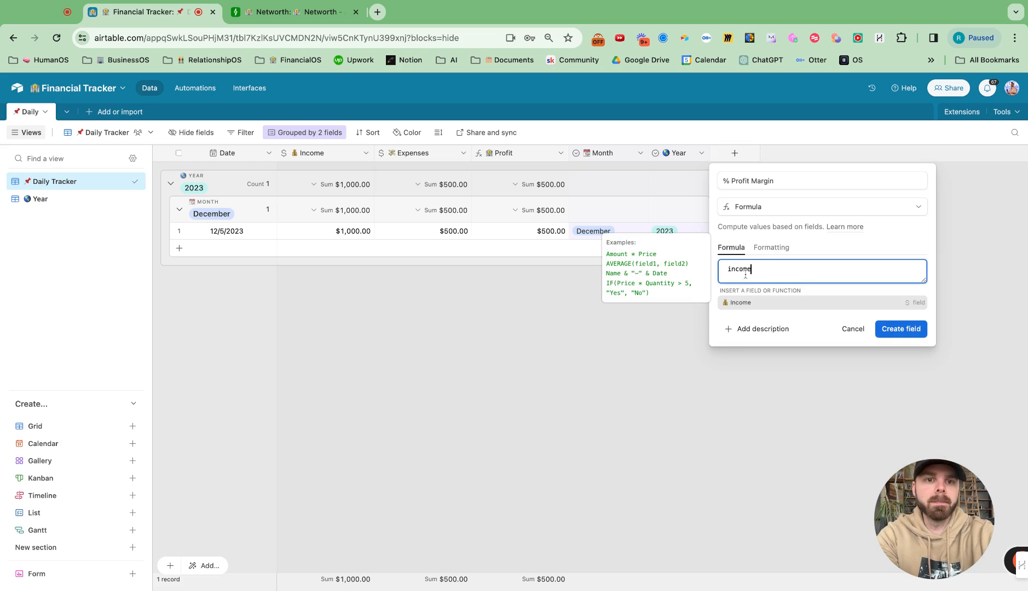
pyautogui.click(739, 303)
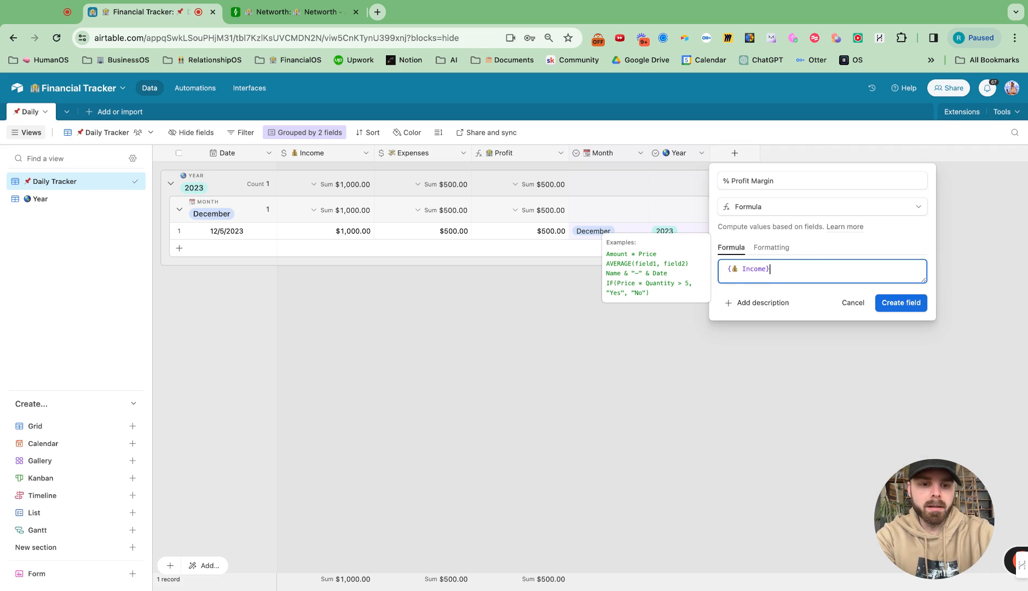
pyautogui.write('7')
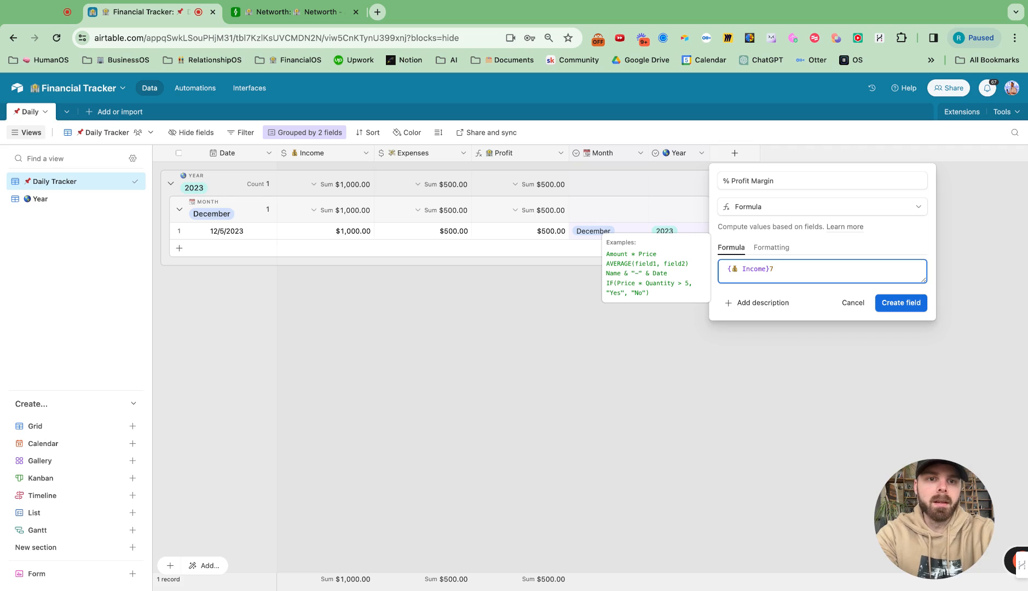
pyautogui.press('BackSpace')
pyautogui.write('/expenses')
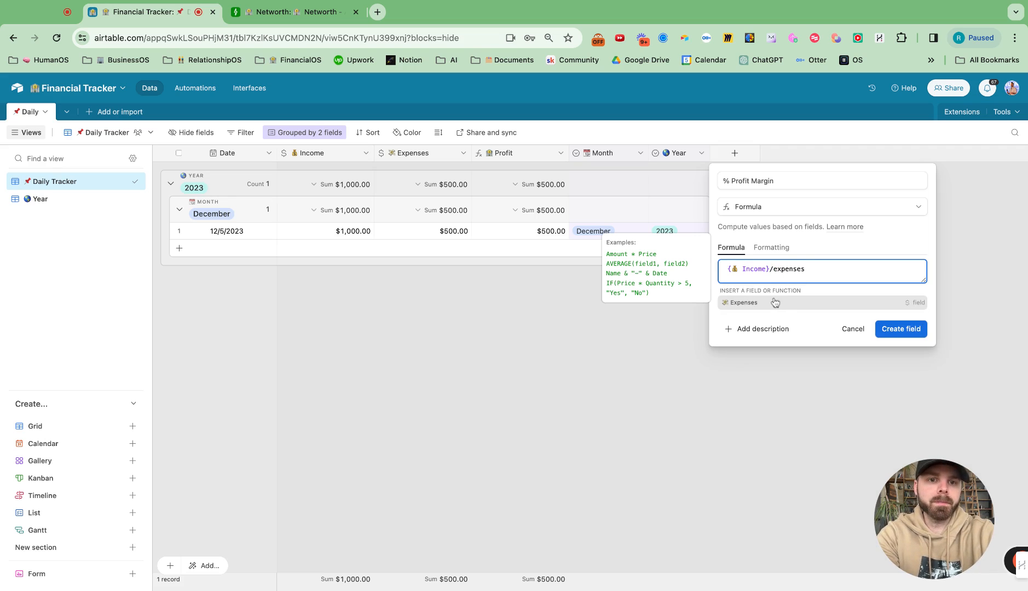
pyautogui.click(775, 303)
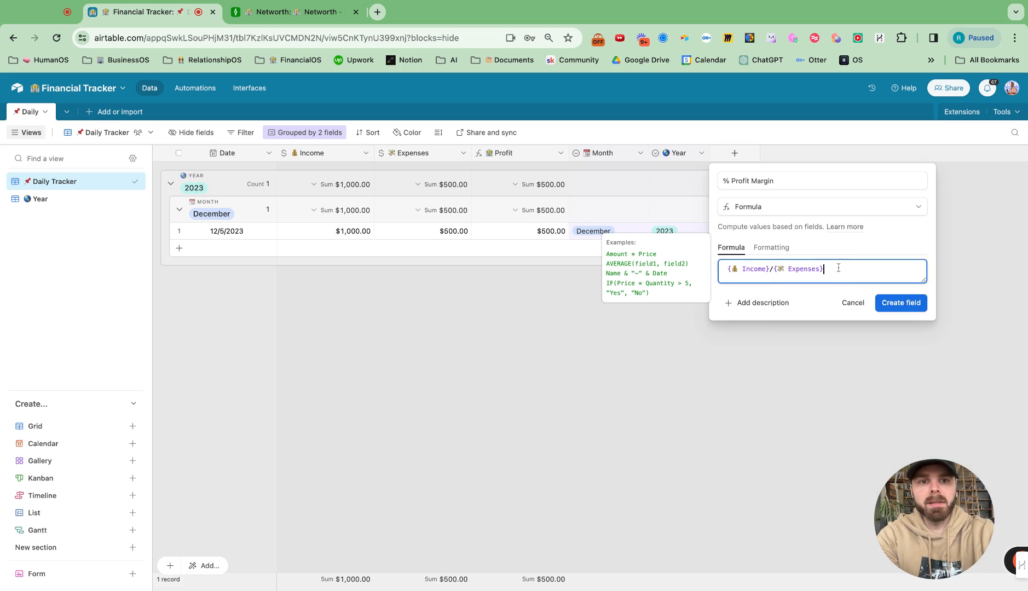
# - Replace the % Profit Margin formula with Expenses divided by Income
pyautogui.press('super+a')
pyautogui.write('expenses')
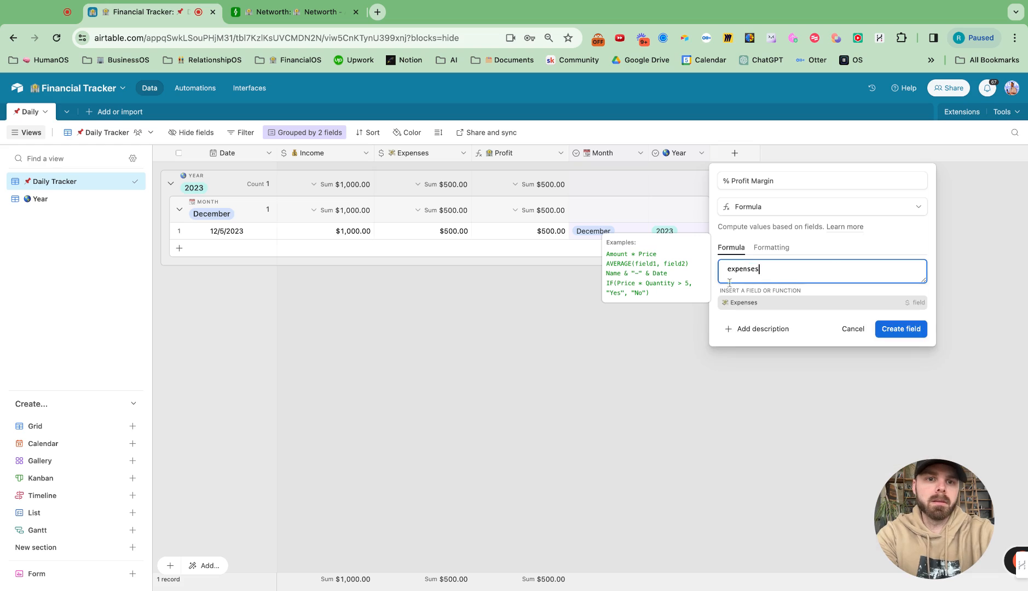
pyautogui.click(753, 304)
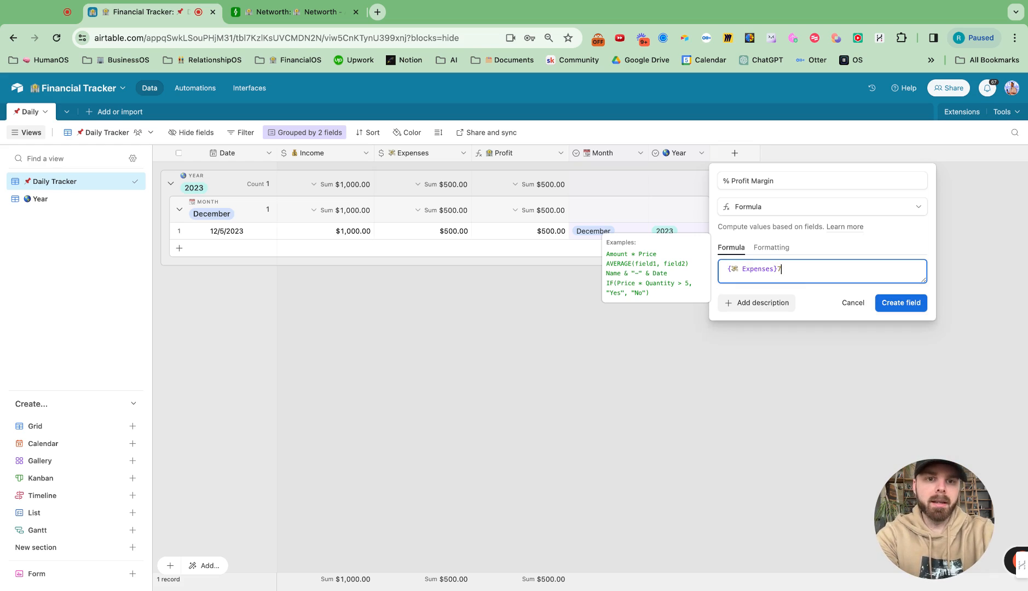
pyautogui.write('7')
pyautogui.press('BackSpace')
pyautogui.write('/i')
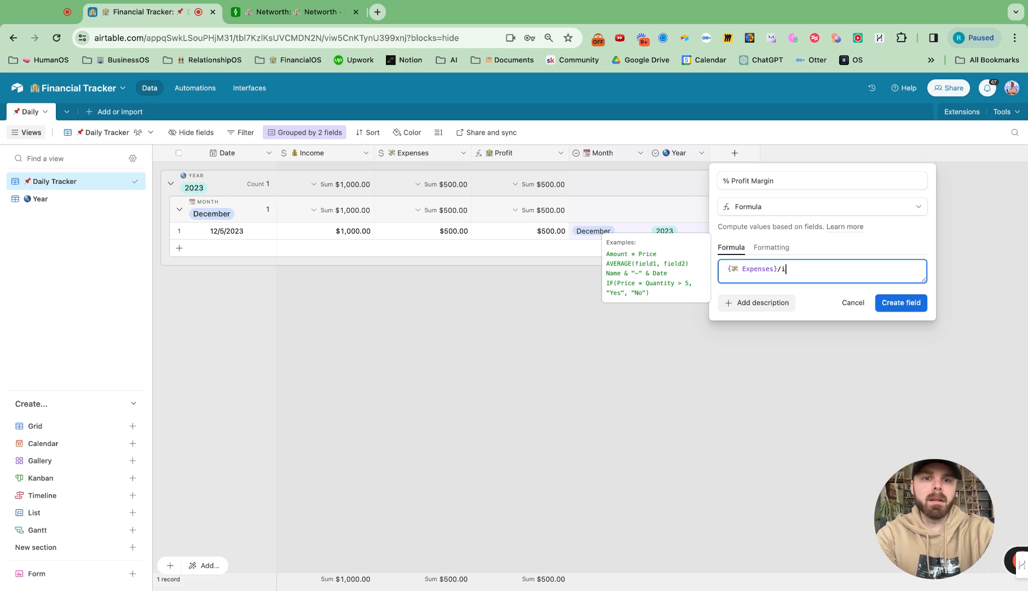
pyautogui.write('ncome')
pyautogui.click(766, 308)
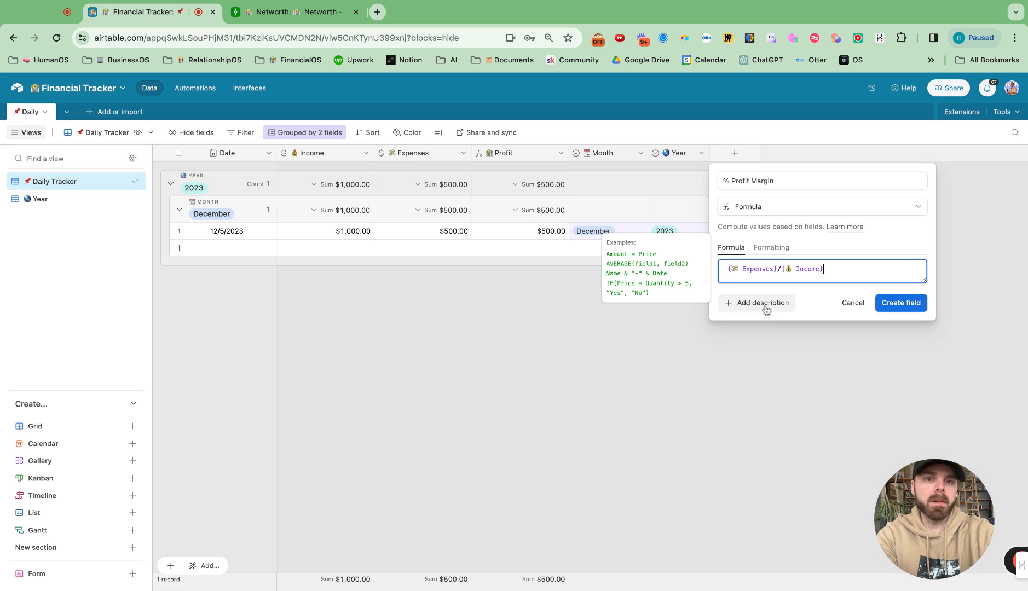
# - Create the % Profit Margin field with Percent formatting and place it directly after the Profit column
pyautogui.click(772, 248)
pyautogui.click(780, 288)
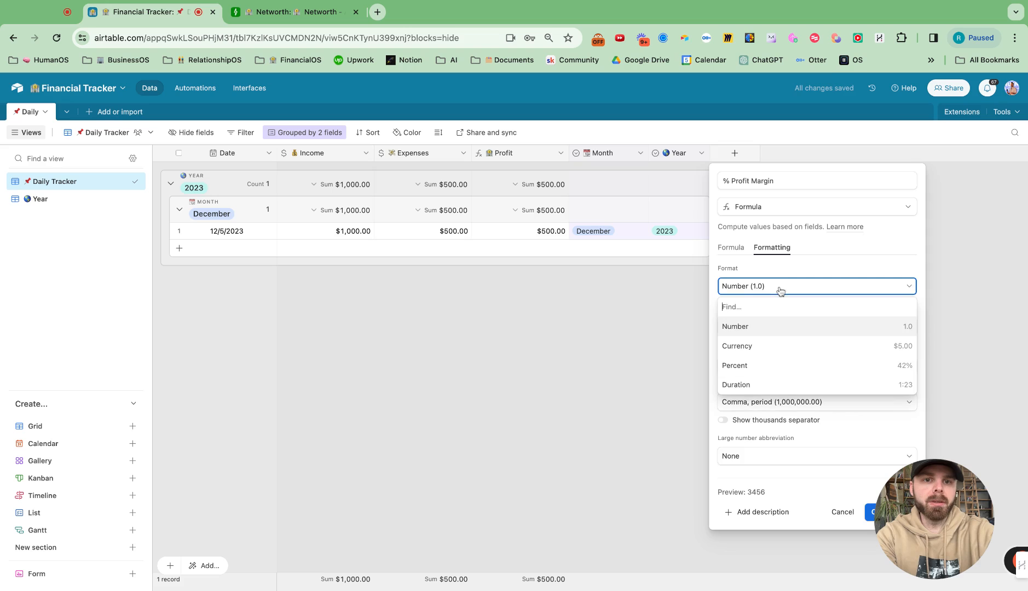
pyautogui.click(750, 366)
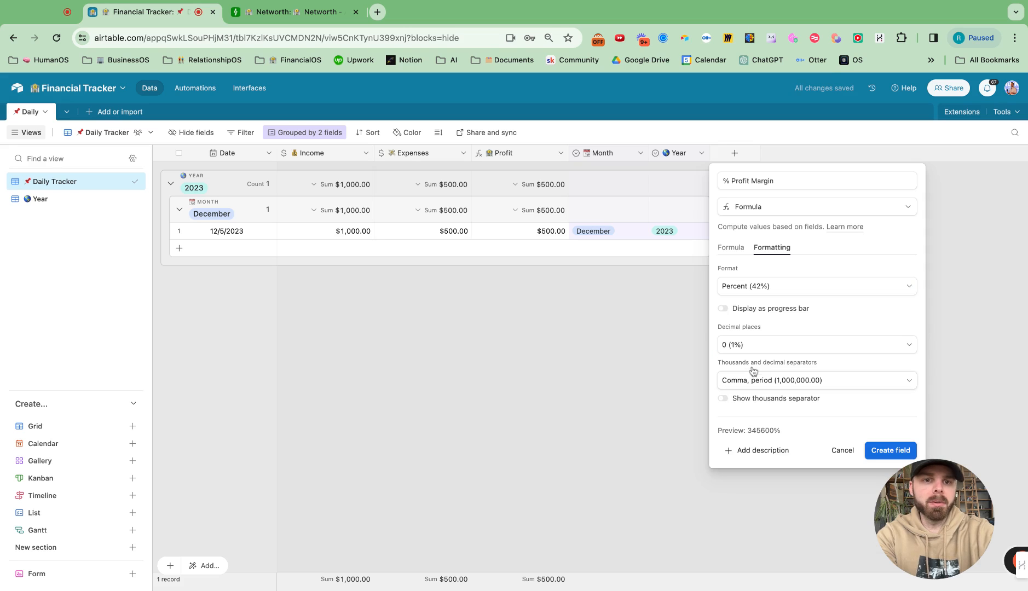
pyautogui.click(888, 452)
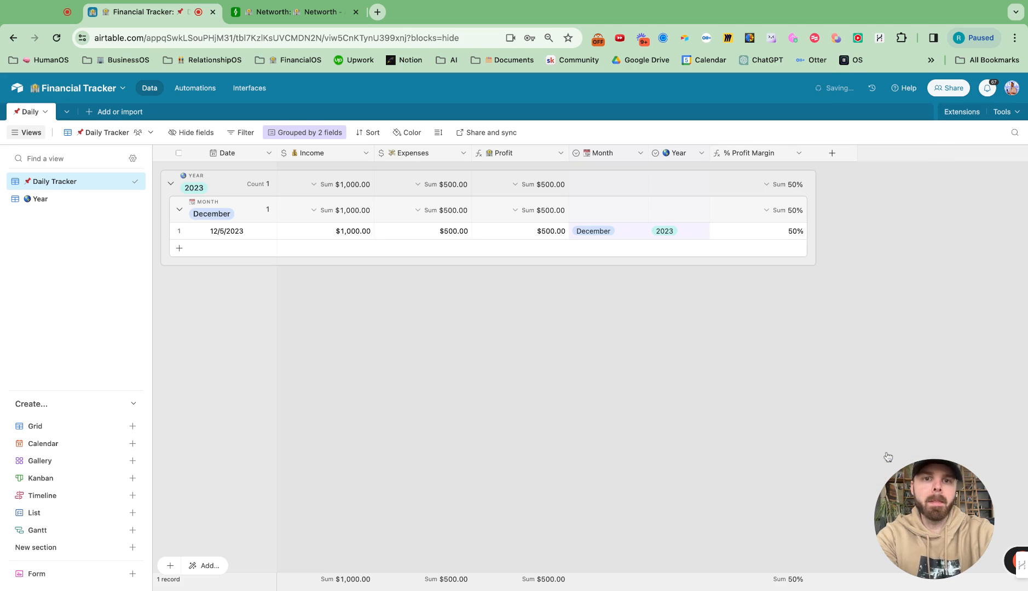
pyautogui.moveTo(769, 157); pyautogui.dragTo(569, 156)
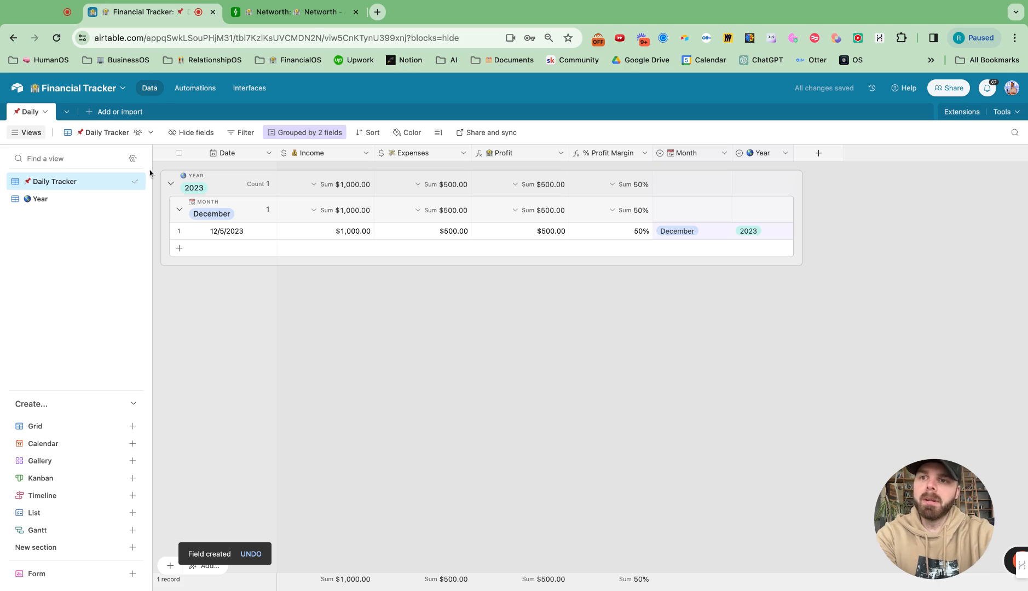
# - Add a blank table to the base and name it "📆 Month"
pyautogui.click(125, 112)
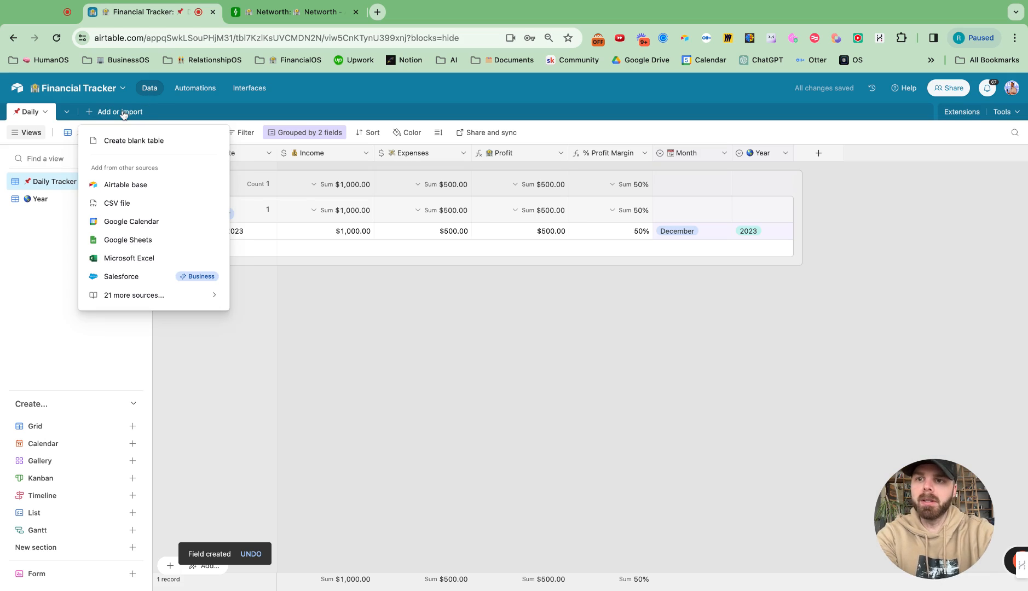
pyautogui.click(127, 147)
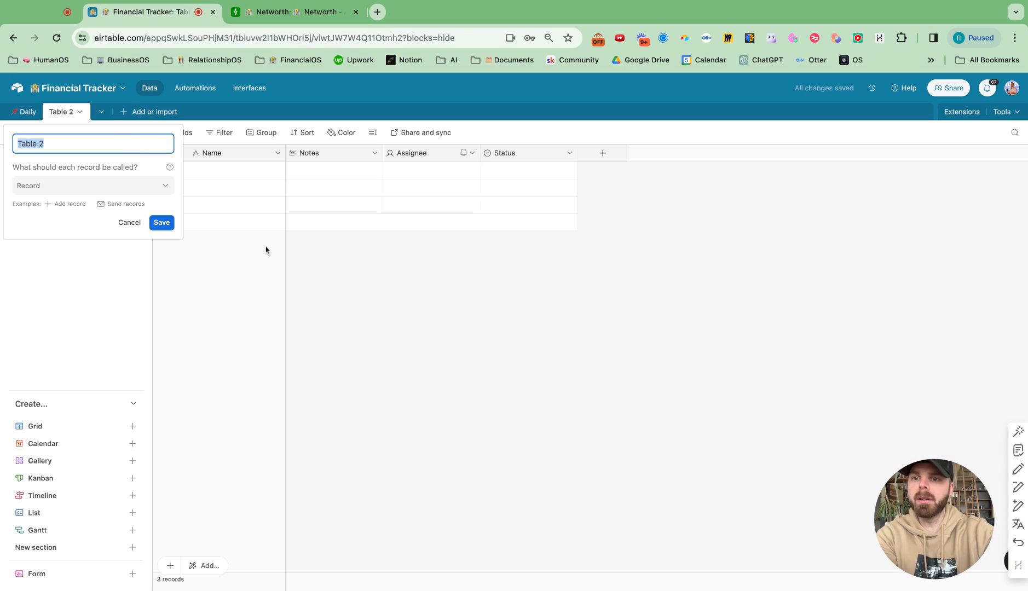
pyautogui.write('📆')
pyautogui.write('By Month')
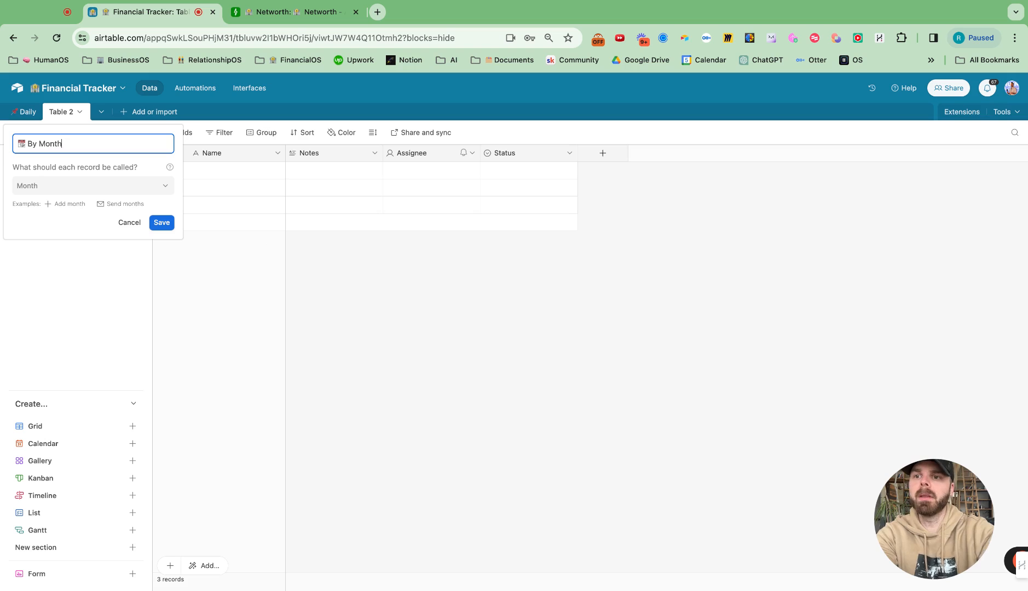
pyautogui.doubleClick(40, 143)
pyautogui.press('BackSpace')
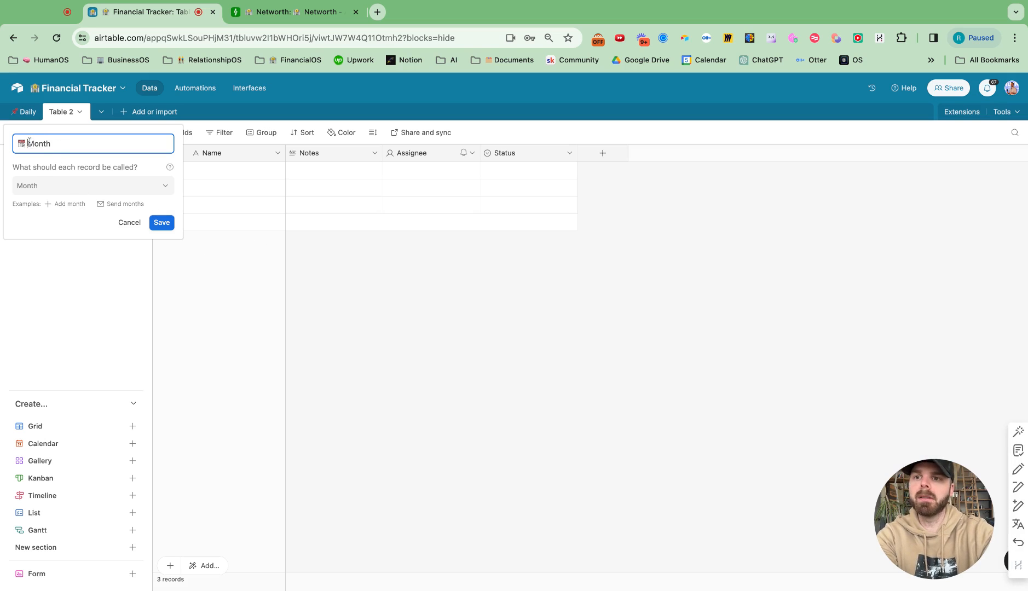
pyautogui.click(162, 222)
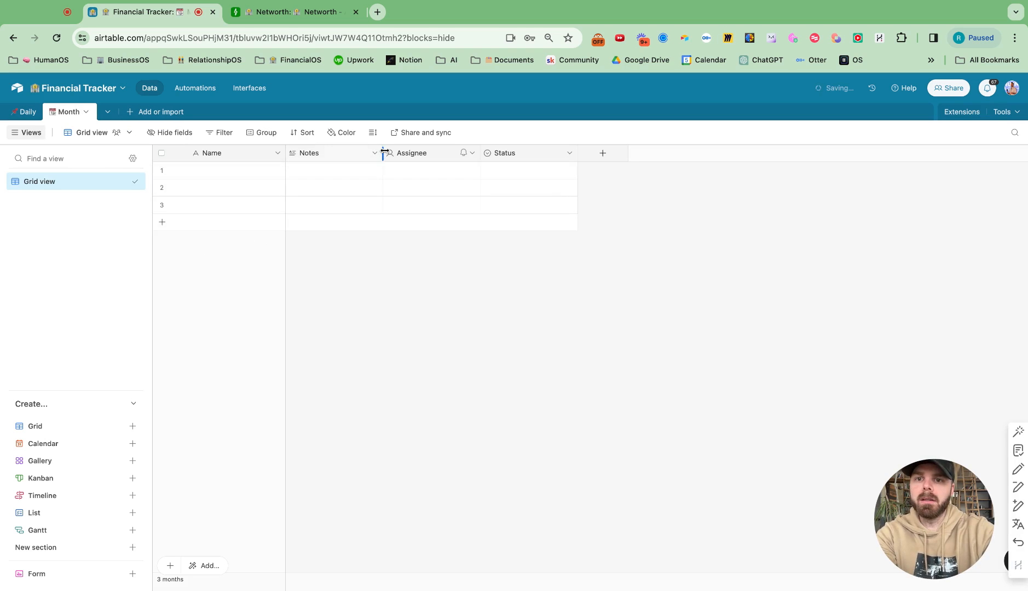
# - Name the first three records of the Month table January, February and March
pyautogui.doubleClick(223, 175)
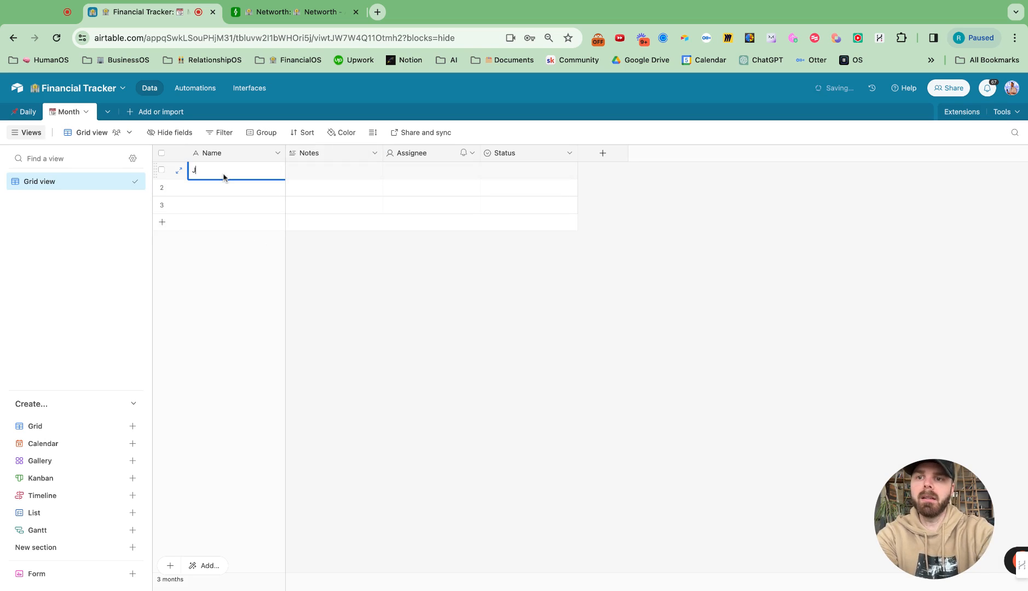
pyautogui.write('Janau')
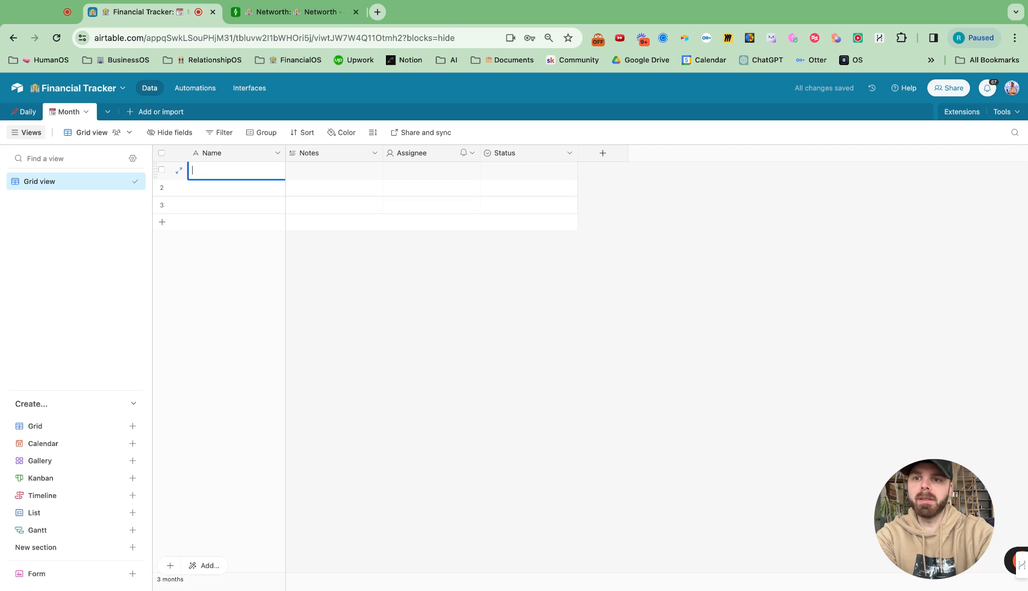
pyautogui.press('Return')
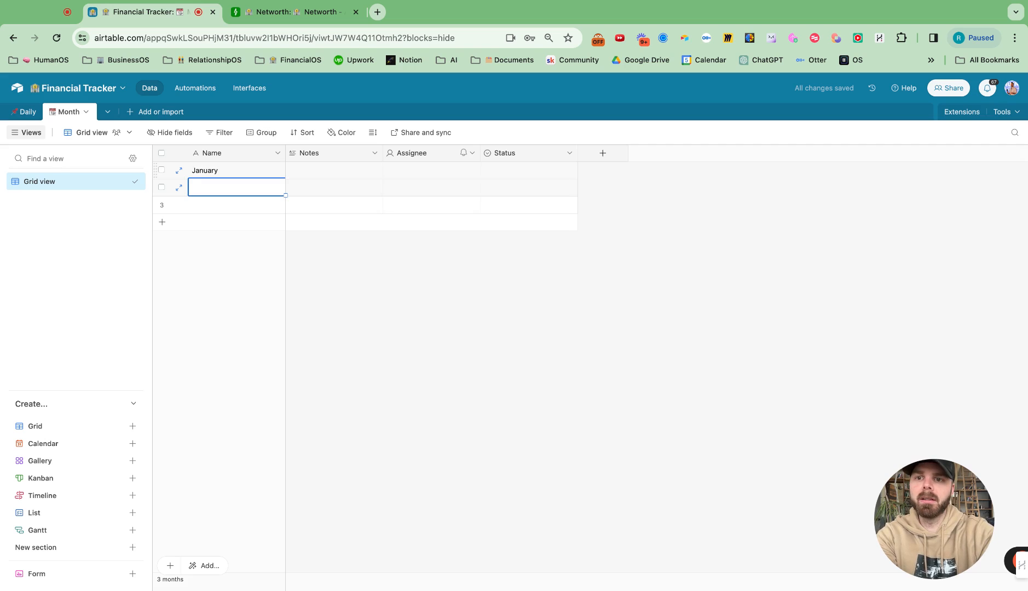
pyautogui.write('GFebruary')
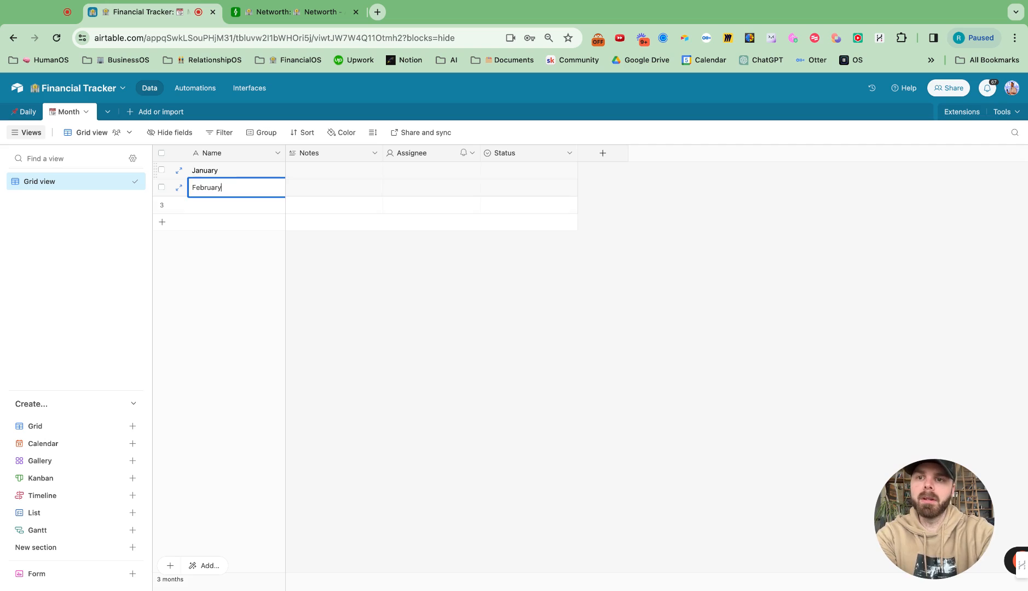
pyautogui.press('Return')
pyautogui.write('Mar')
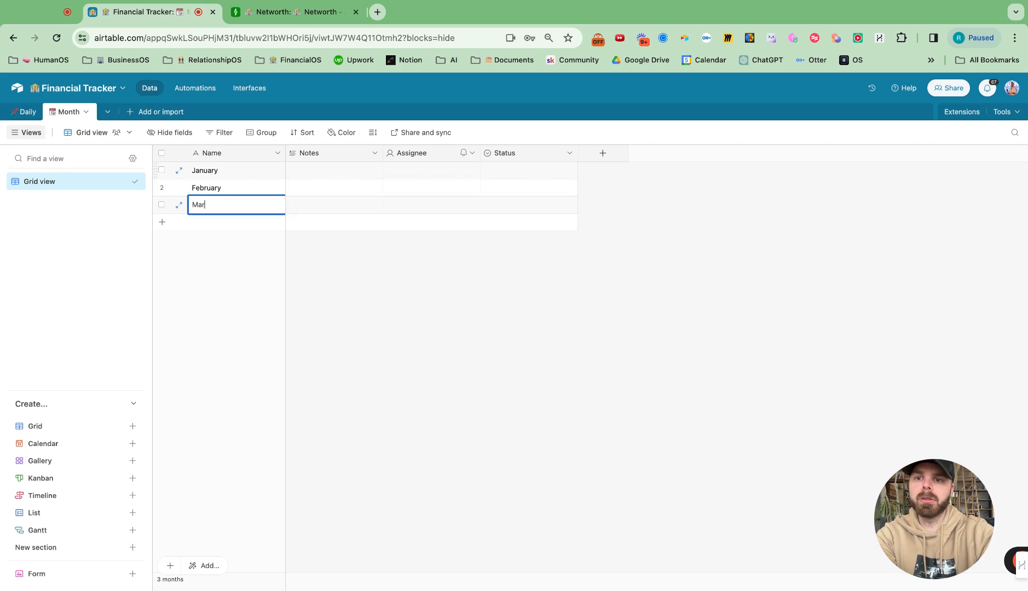
pyautogui.write('ch')
pyautogui.press('Return')
pyautogui.write('AMa')
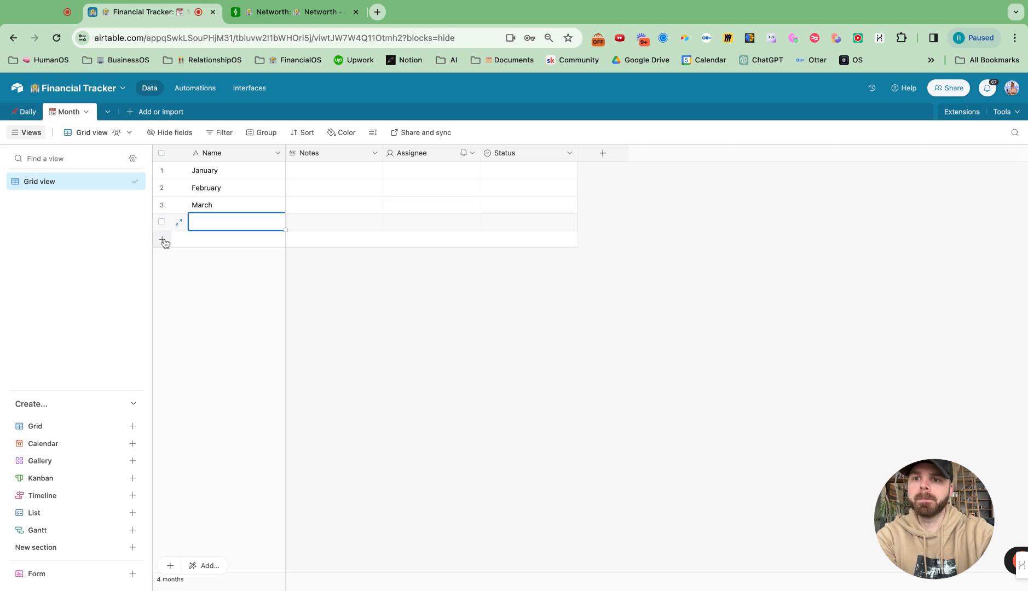
# - Add blank records to the Month table until it has nine rows
pyautogui.click(162, 240)
pyautogui.click(163, 257)
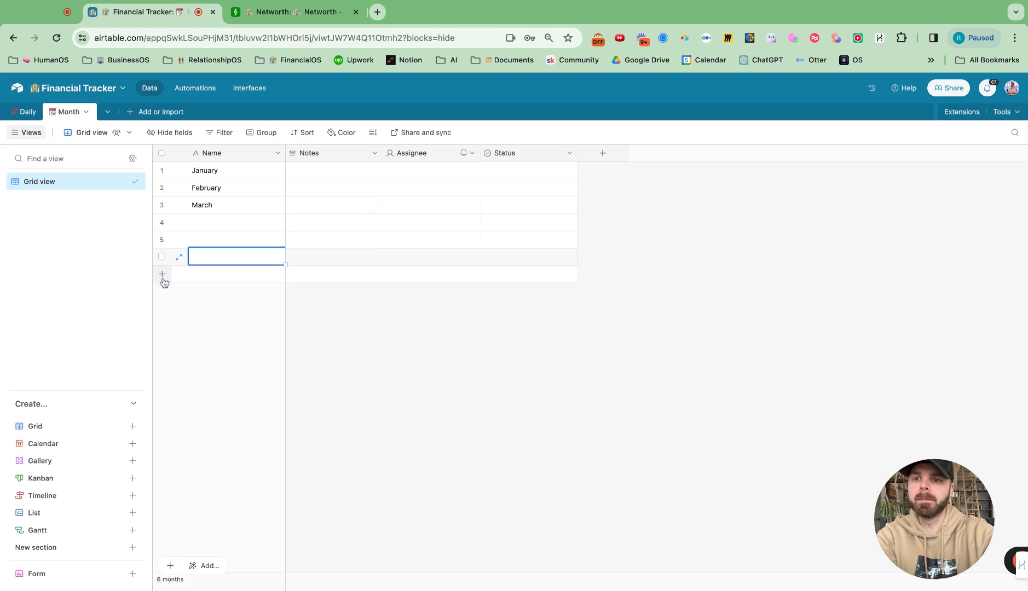
pyautogui.click(162, 274)
pyautogui.click(162, 292)
pyautogui.click(162, 309)
# - Fill in April, May and June as the names of records 4 to 6
pyautogui.click(206, 220)
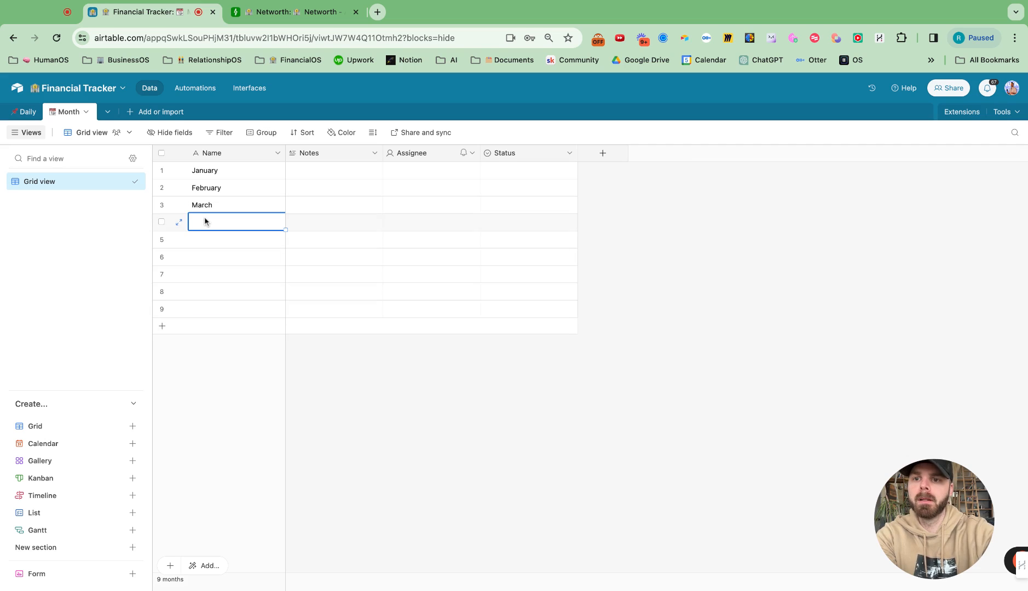
pyautogui.write('April')
pyautogui.press('Return')
pyautogui.write('May')
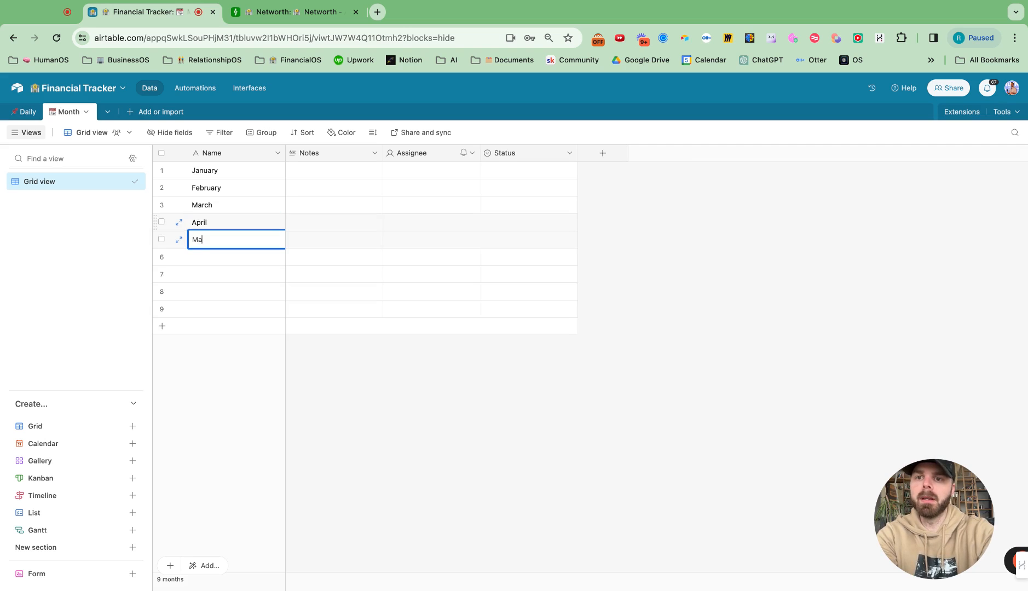
pyautogui.press('Return')
pyautogui.write('June')
pyautogui.press('Return')
# - Fill in July, August and September as the names of records 7 to 9
pyautogui.write('Ju')
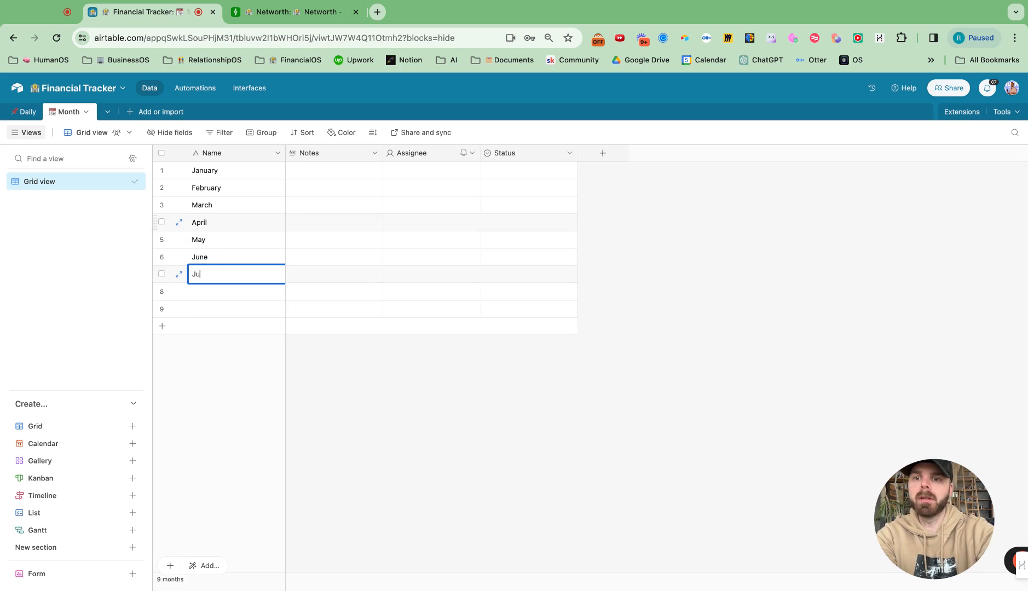
pyautogui.write('ly')
pyautogui.press('Return')
pyautogui.write('A')
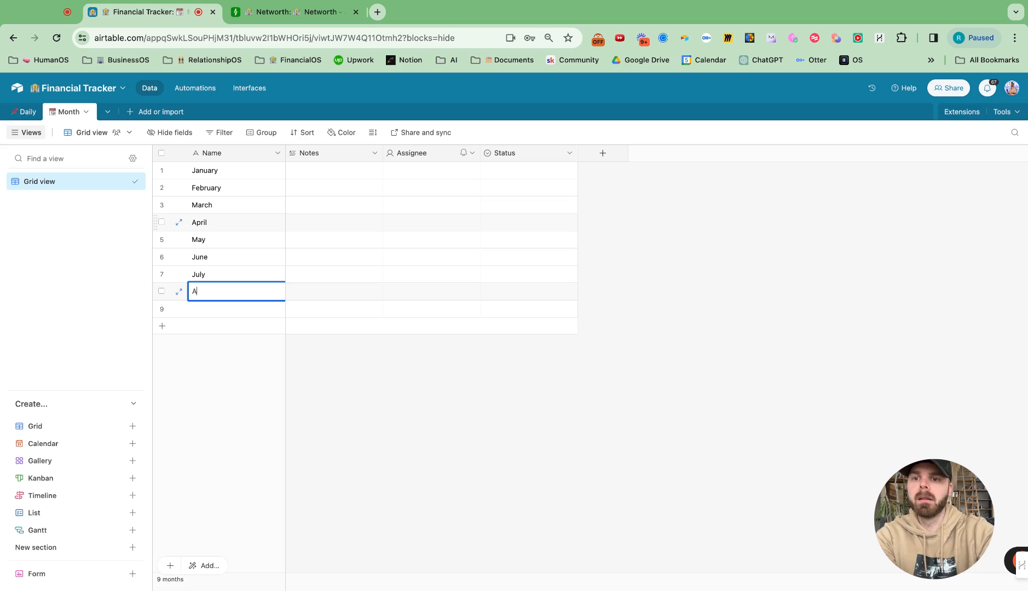
pyautogui.write('ugust')
pyautogui.press('Return')
pyautogui.write('Sept')
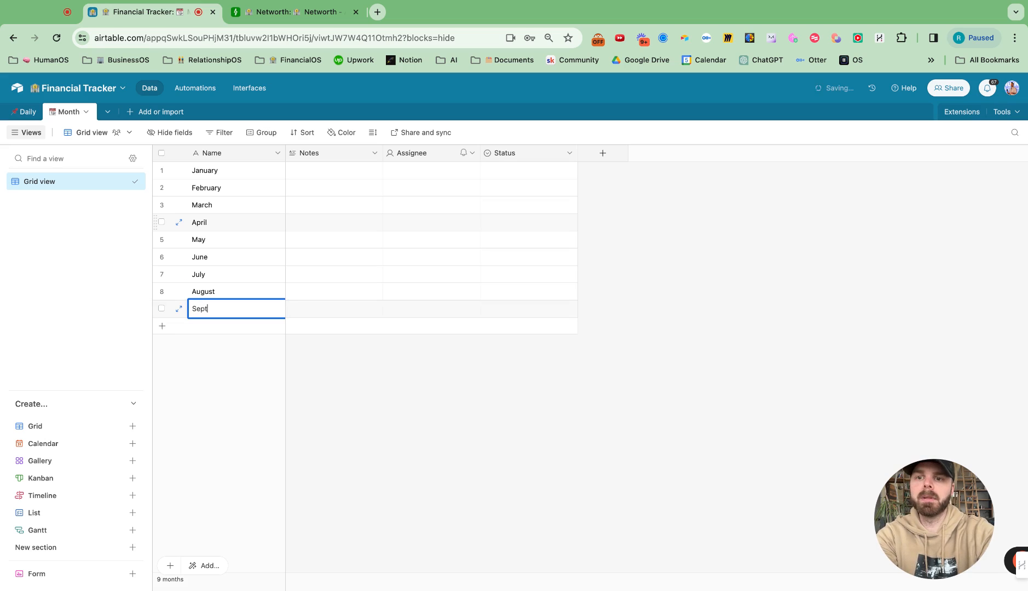
pyautogui.write('ember')
# - Add three more records to the Month table named October, November and December
pyautogui.click(162, 327)
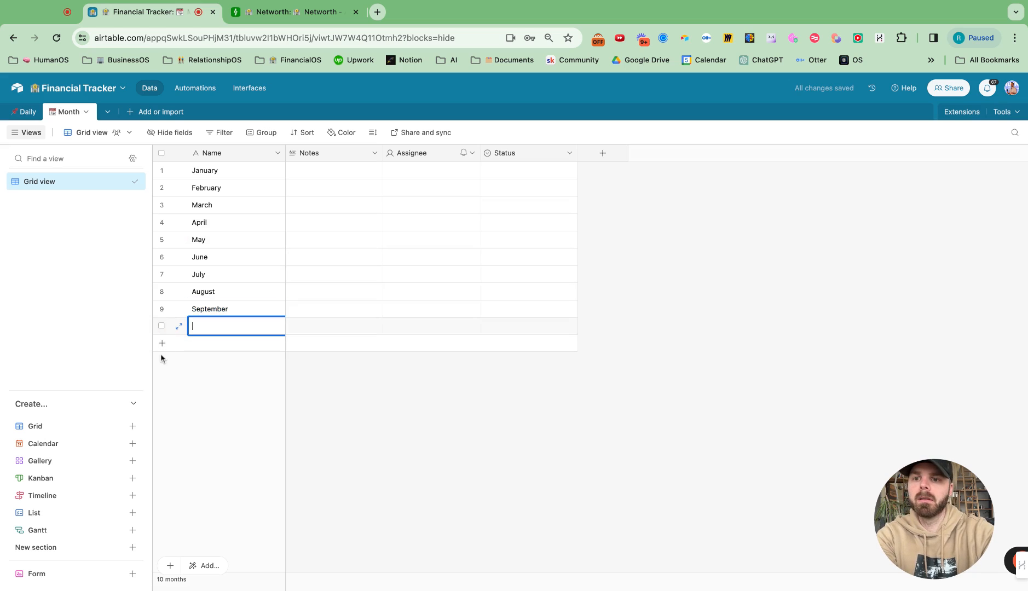
pyautogui.click(162, 345)
pyautogui.click(214, 329)
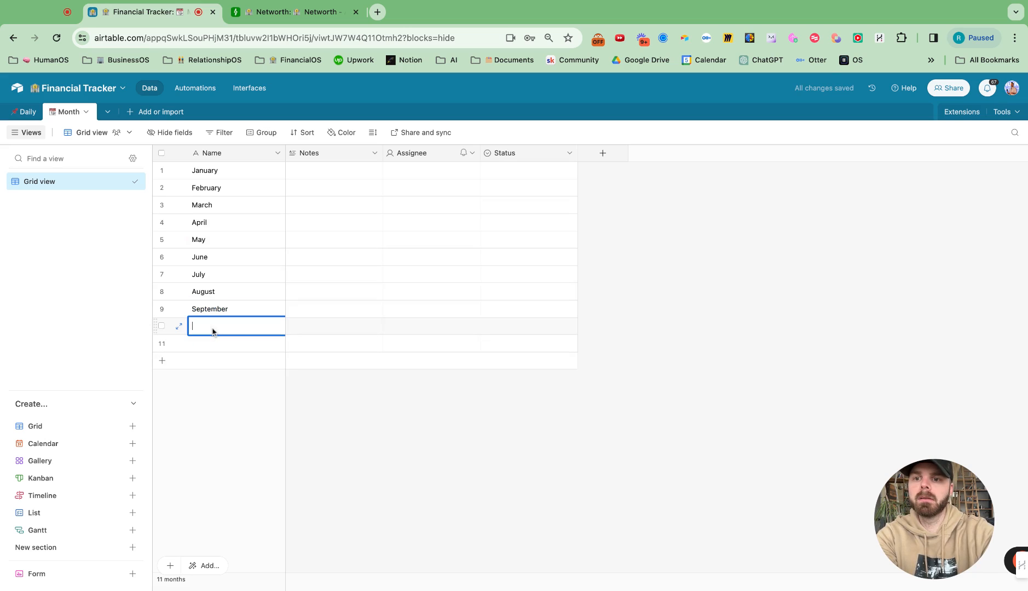
pyautogui.write('October')
pyautogui.press('Return')
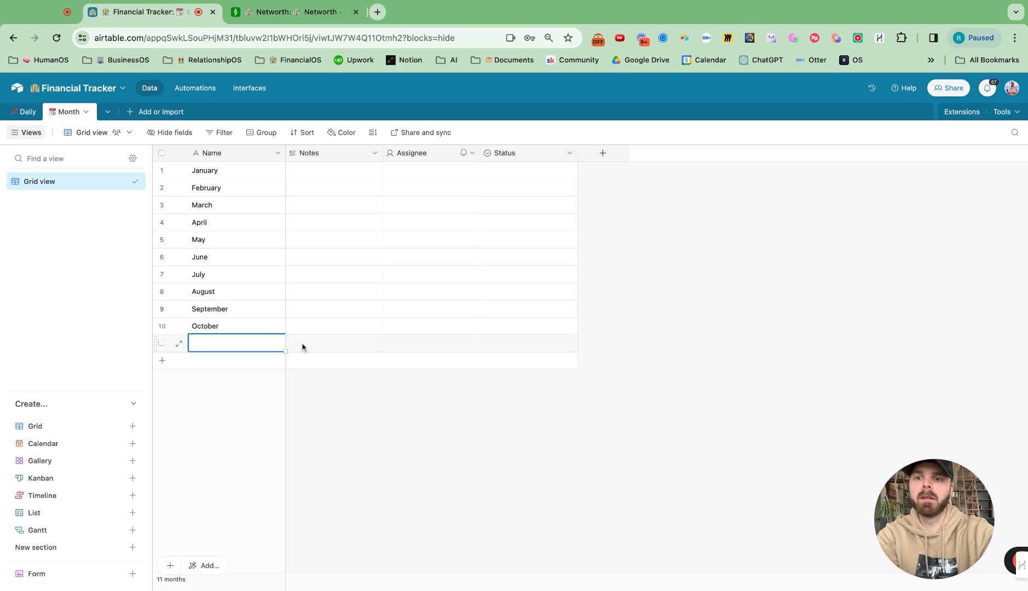
pyautogui.write('Novemb')
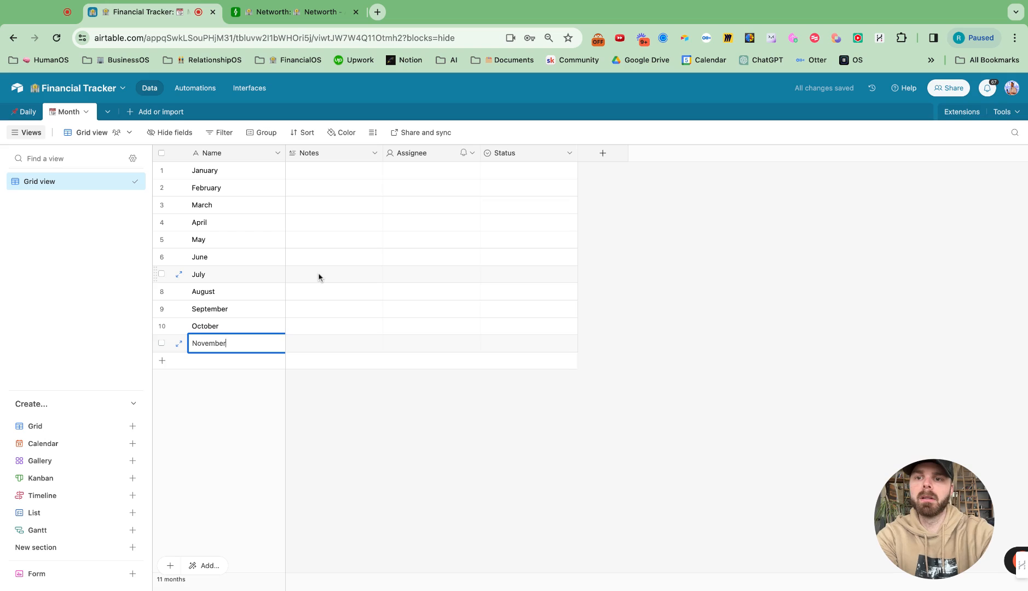
pyautogui.write('er')
pyautogui.click(162, 360)
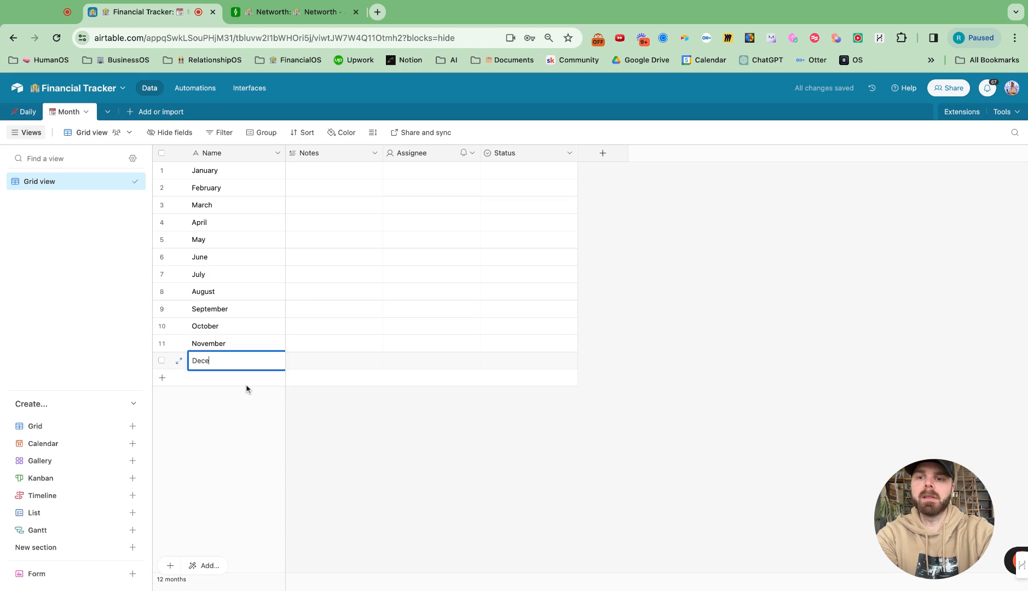
pyautogui.write('December')
pyautogui.click(412, 450)
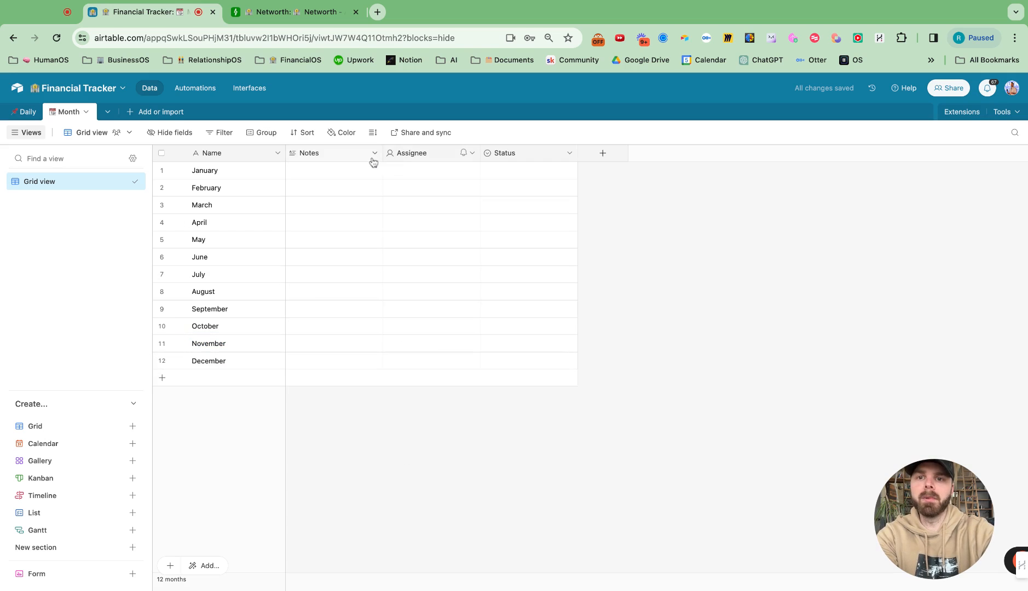
# - Delete the Notes, Assignee and Status fields from the Month table
pyautogui.click(374, 153)
pyautogui.click(360, 462)
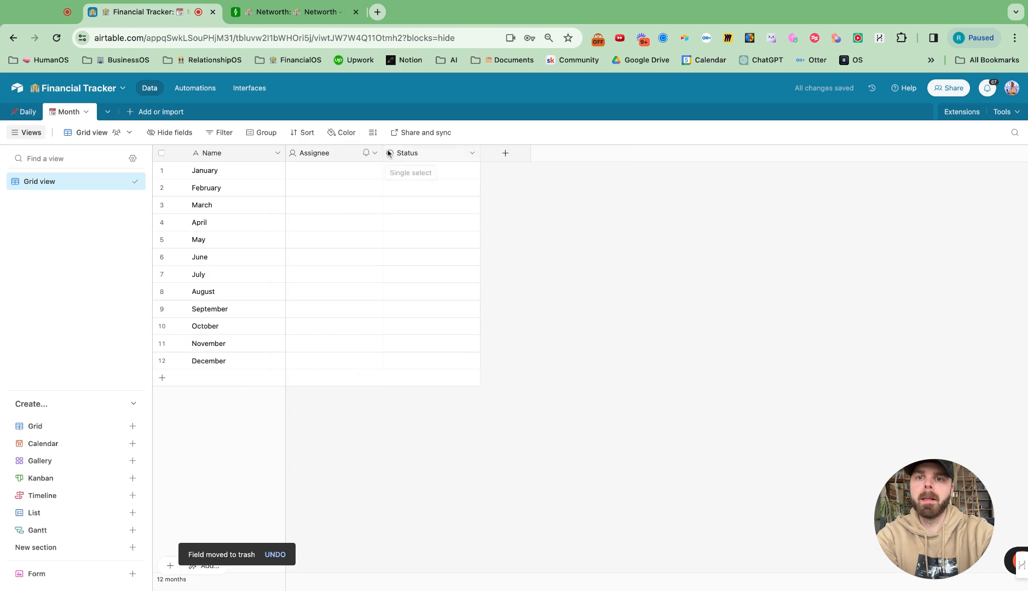
pyautogui.click(374, 153)
pyautogui.click(348, 463)
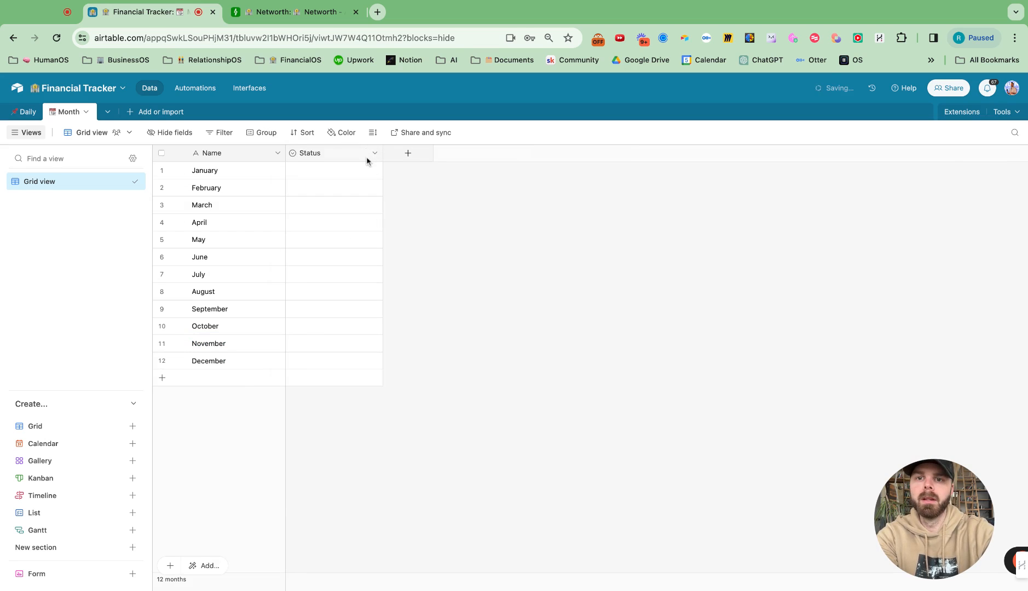
pyautogui.click(375, 152)
pyautogui.click(340, 463)
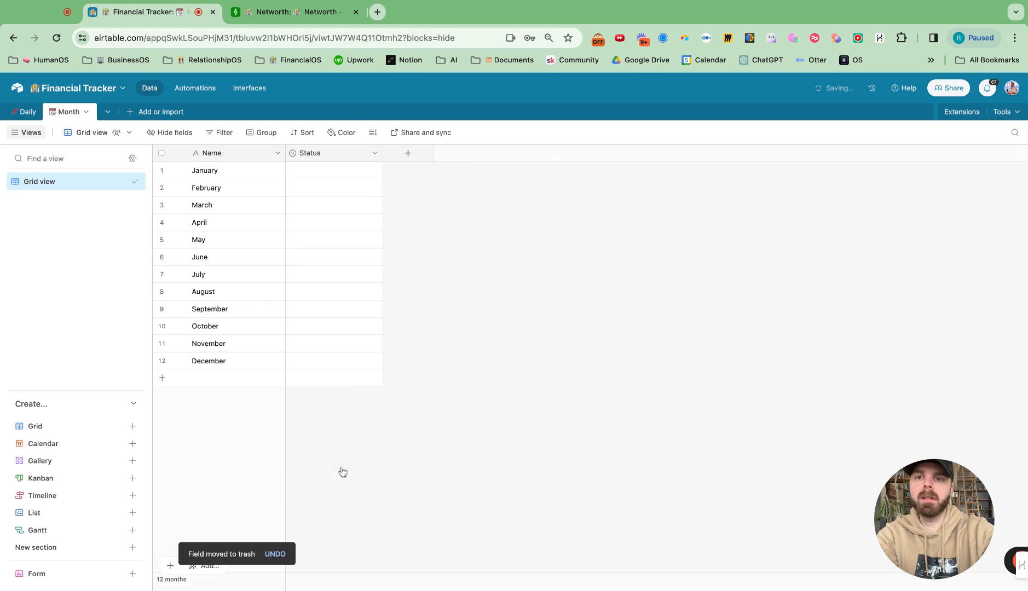
# - Create a "📌 Daily" field linking to records in the Daily table, without adding any lookup fields
pyautogui.click(310, 154)
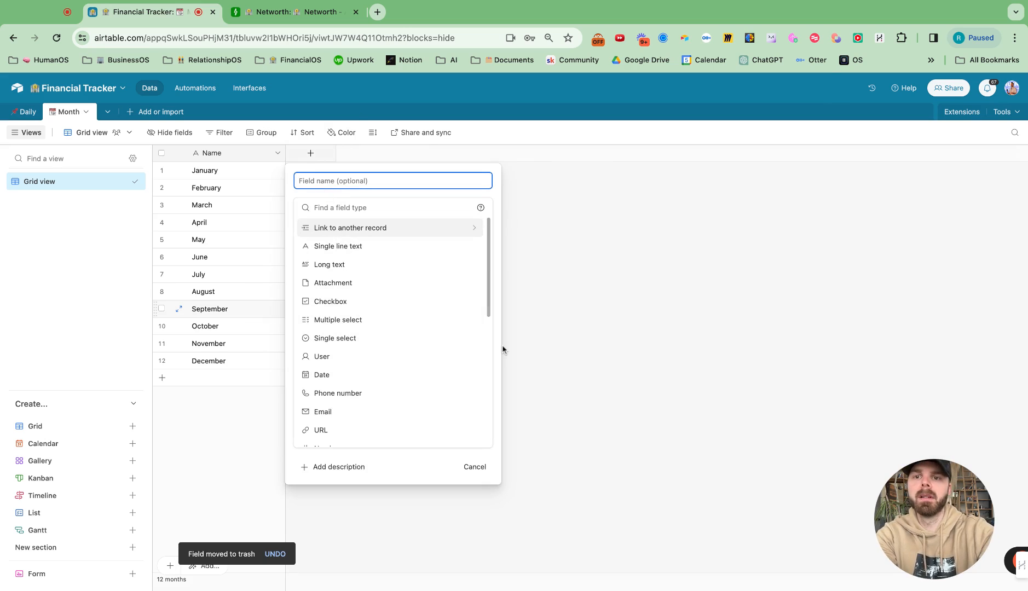
pyautogui.write('📌')
pyautogui.write('D')
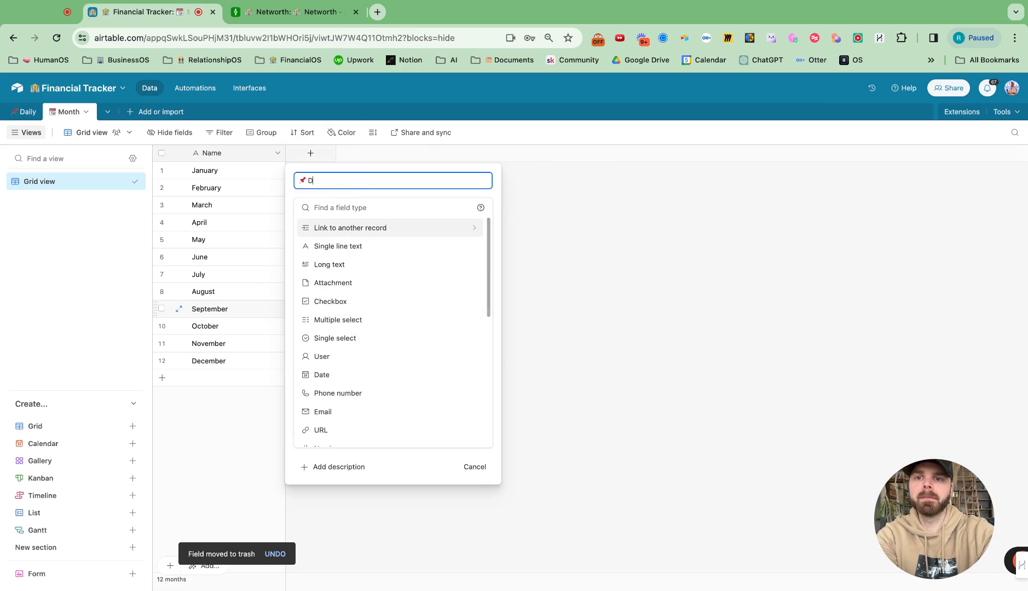
pyautogui.write('aily')
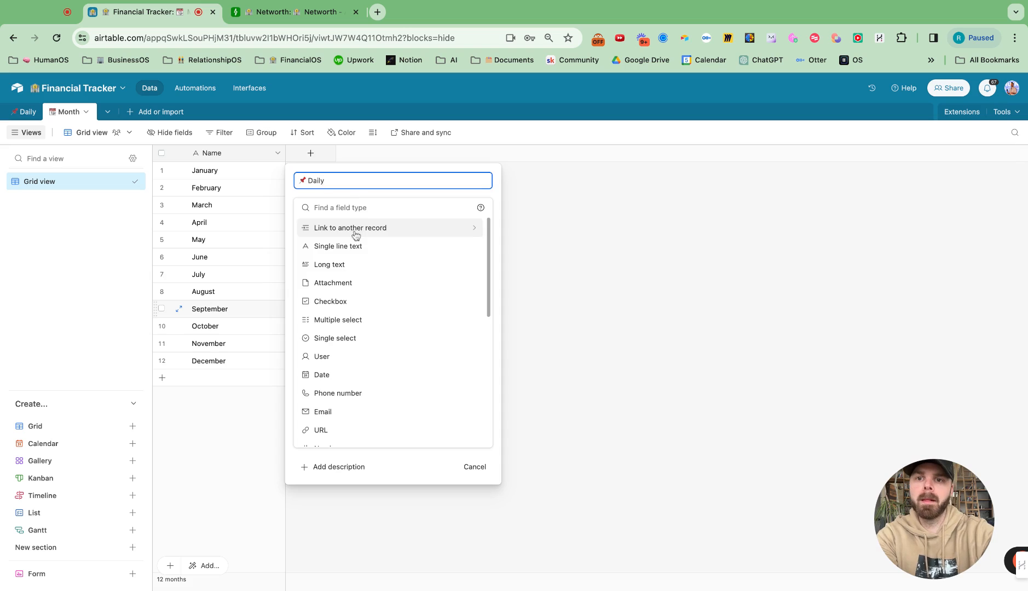
pyautogui.click(356, 230)
pyautogui.click(326, 229)
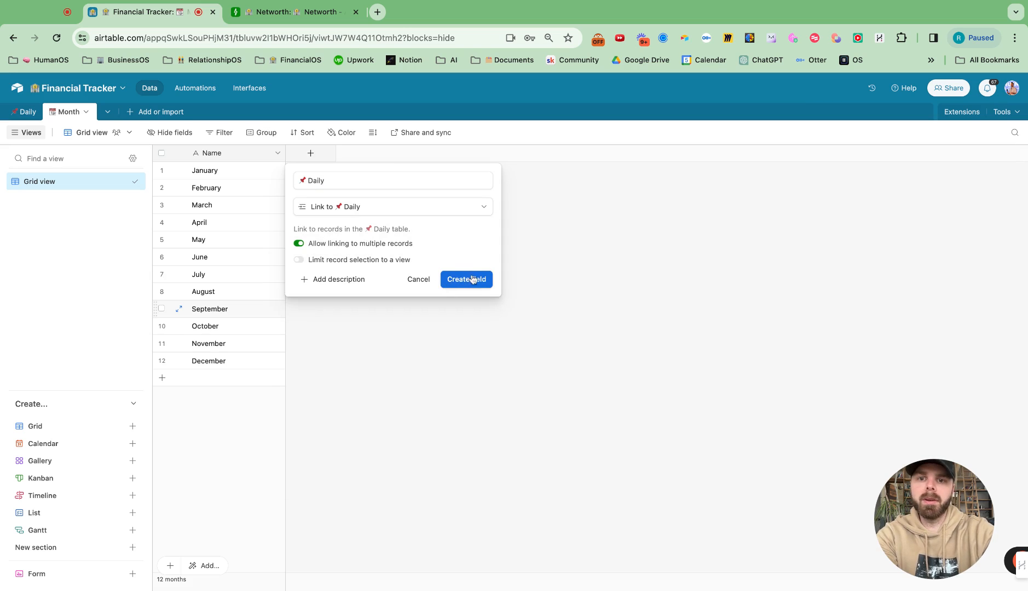
pyautogui.click(472, 279)
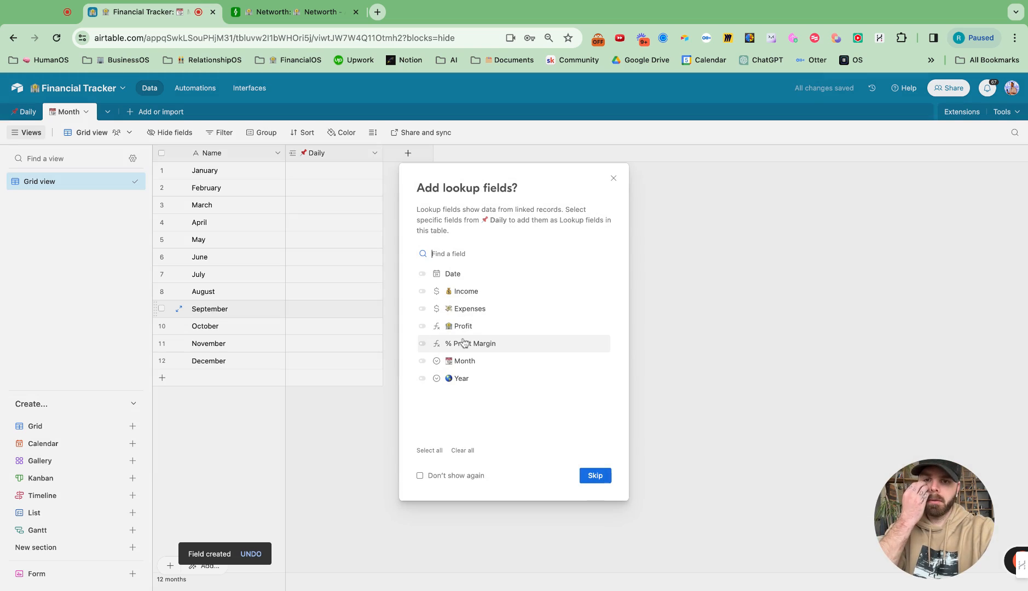
pyautogui.click(595, 475)
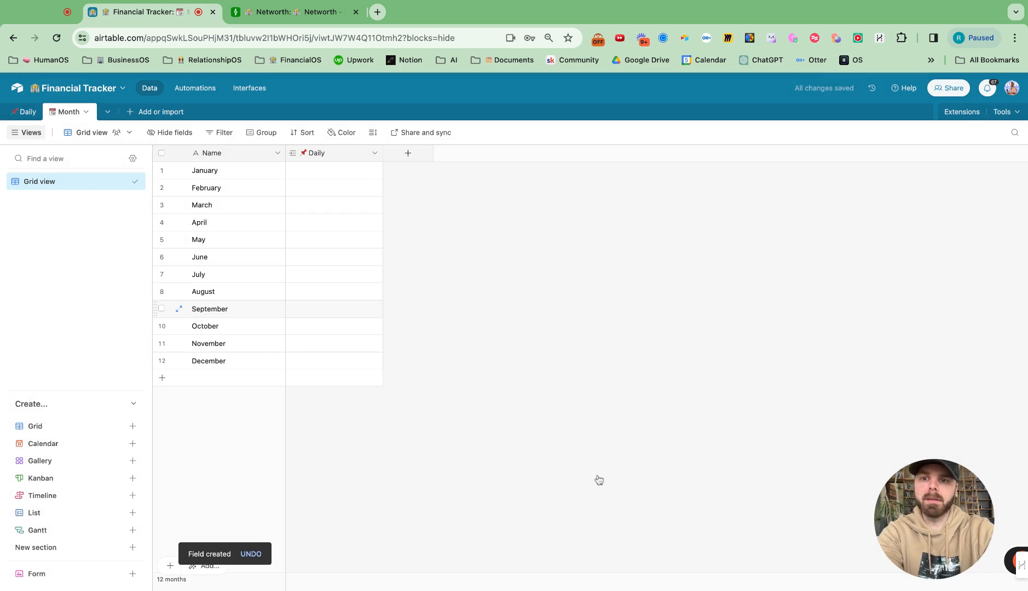
# - Create a "💰 Income" rollup field that aggregates the linked Daily table's Income field with SUM(values)
pyautogui.click(406, 154)
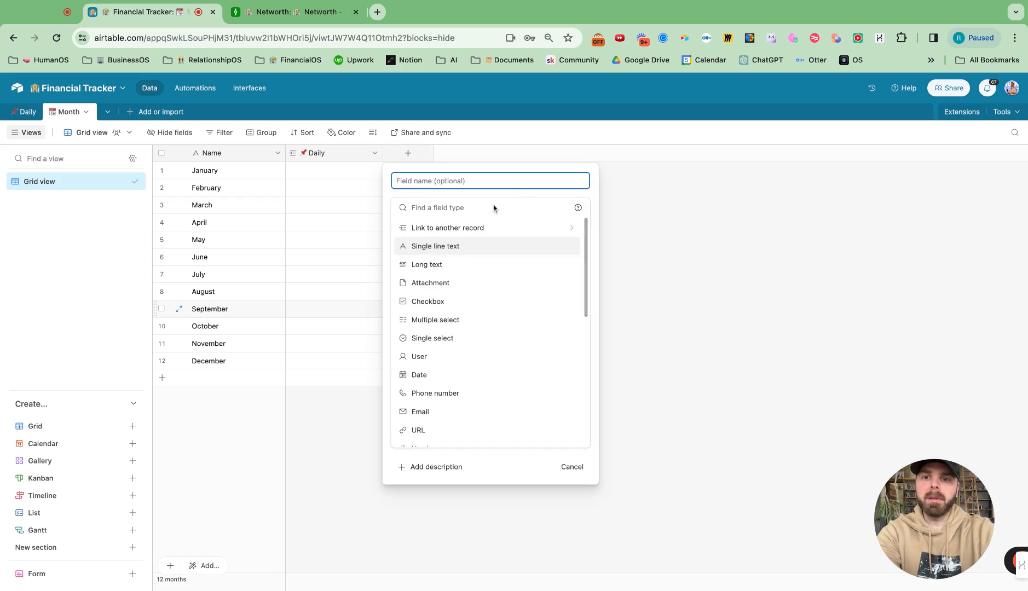
pyautogui.write('💰 Income')
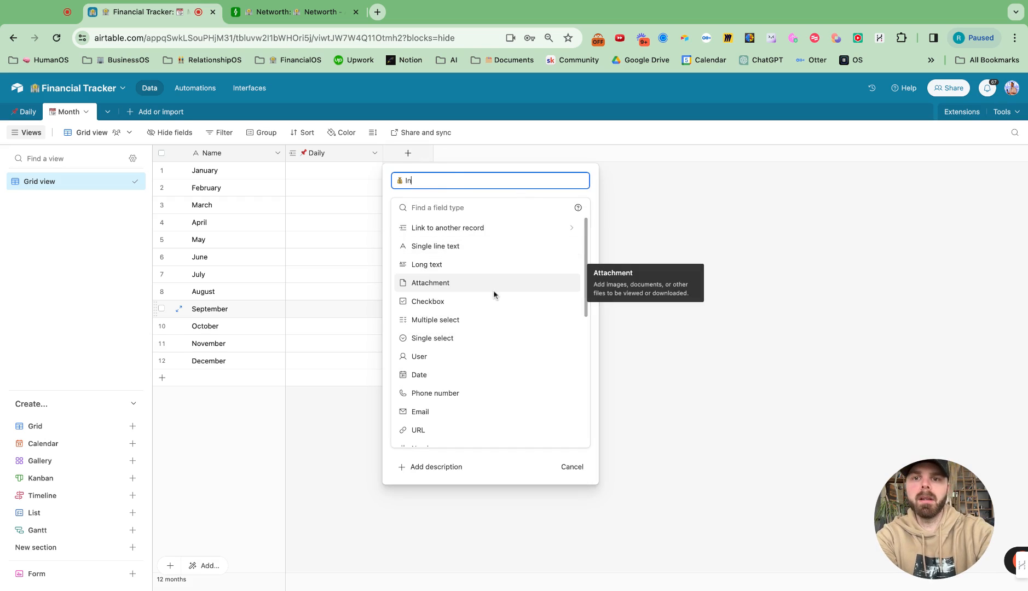
pyautogui.click(432, 207)
pyautogui.write('roll')
pyautogui.click(432, 227)
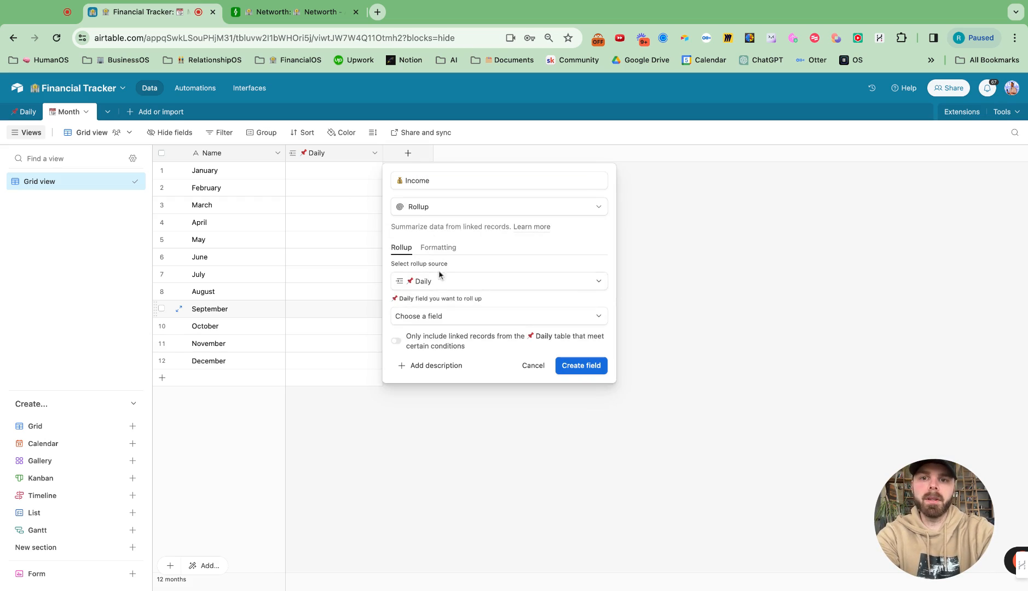
pyautogui.click(440, 282)
pyautogui.click(431, 325)
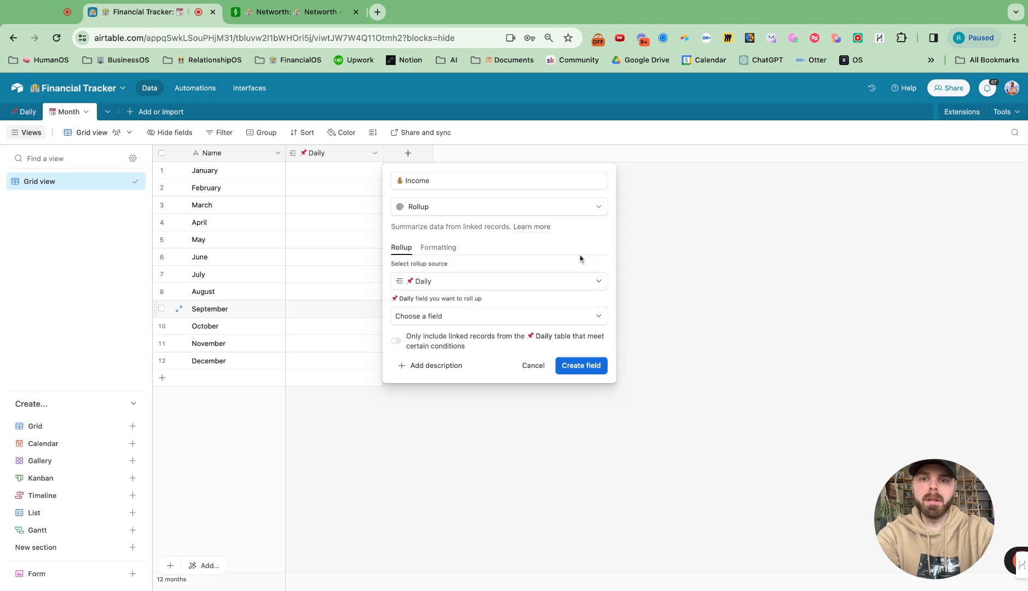
pyautogui.click(450, 317)
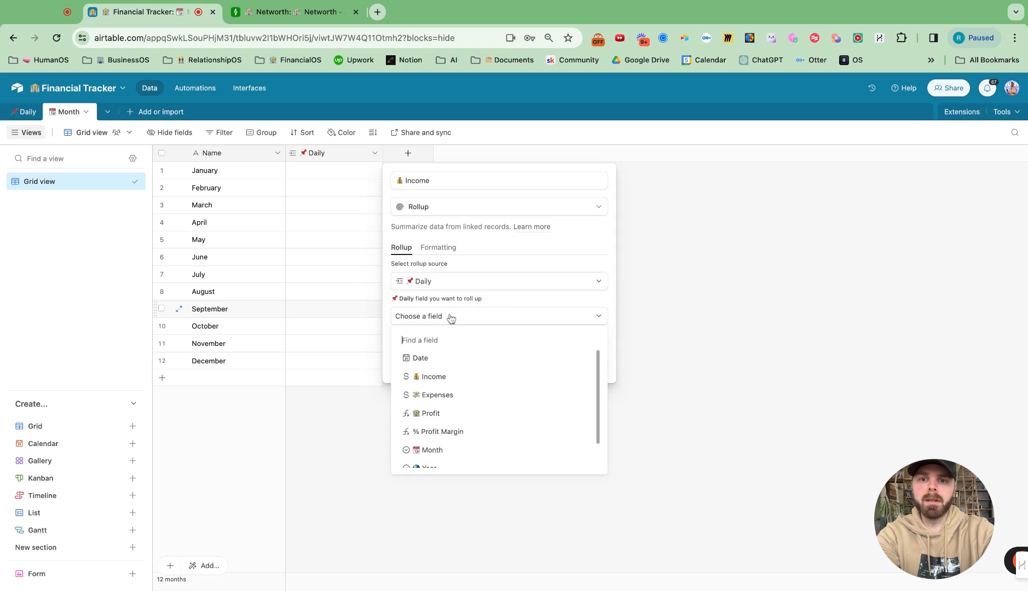
pyautogui.click(443, 379)
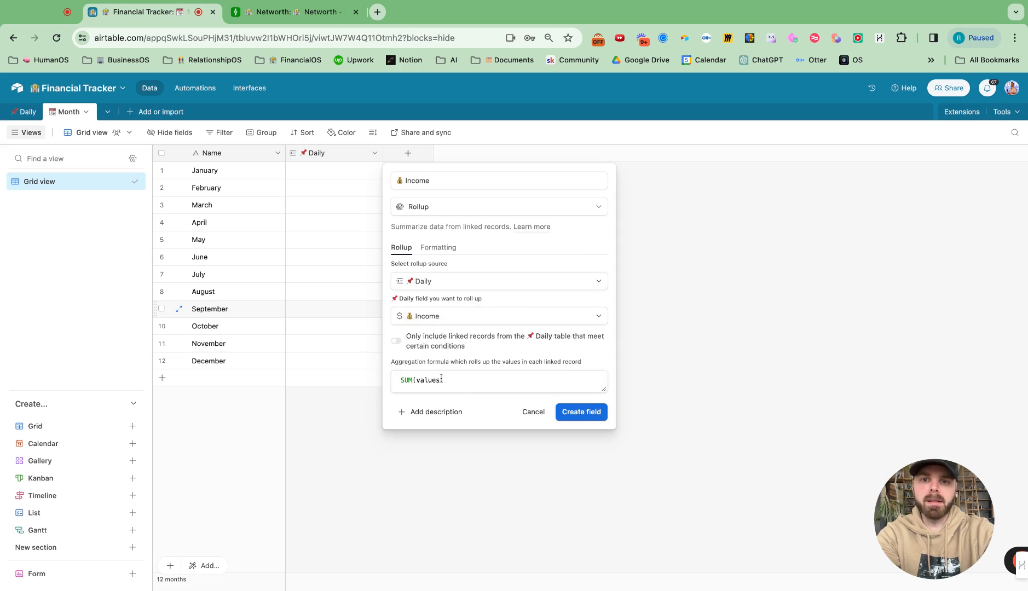
pyautogui.click(587, 414)
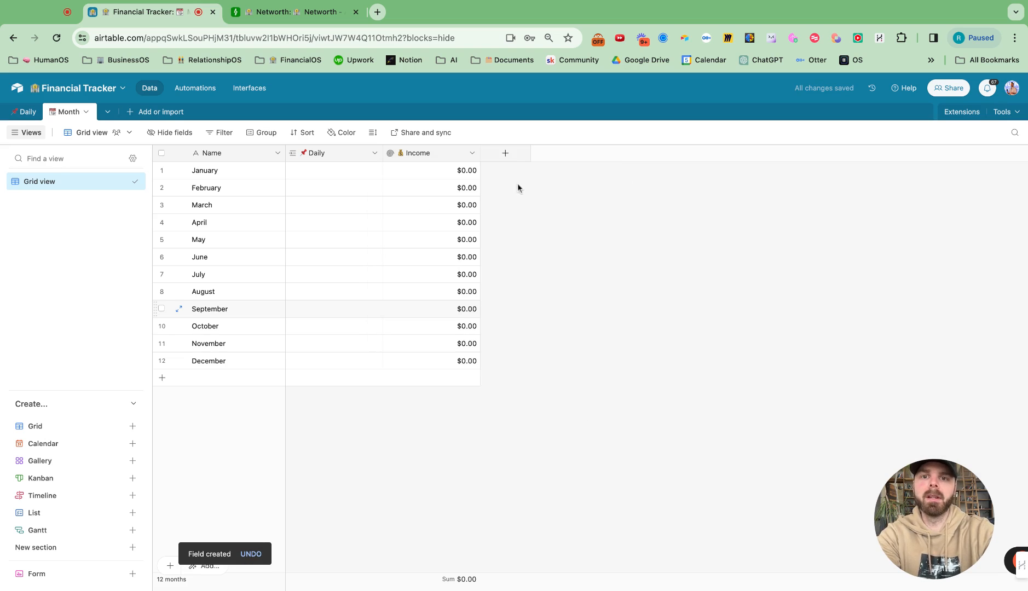
# - Start a new Month table field named "💸 Expenses" and set its type to Rollup
pyautogui.click(506, 155)
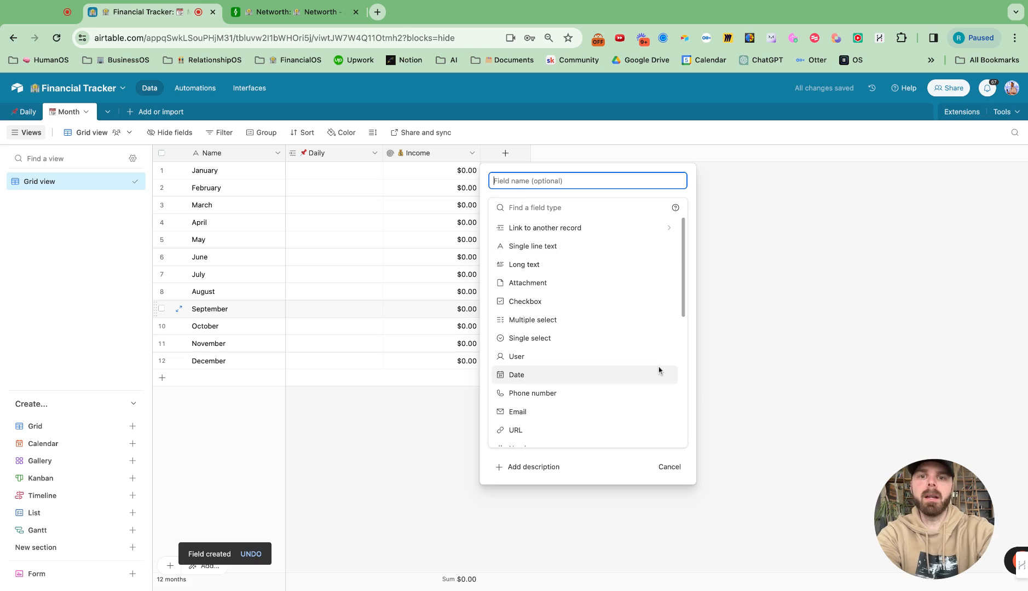
pyautogui.write('💸')
pyautogui.write('Expense')
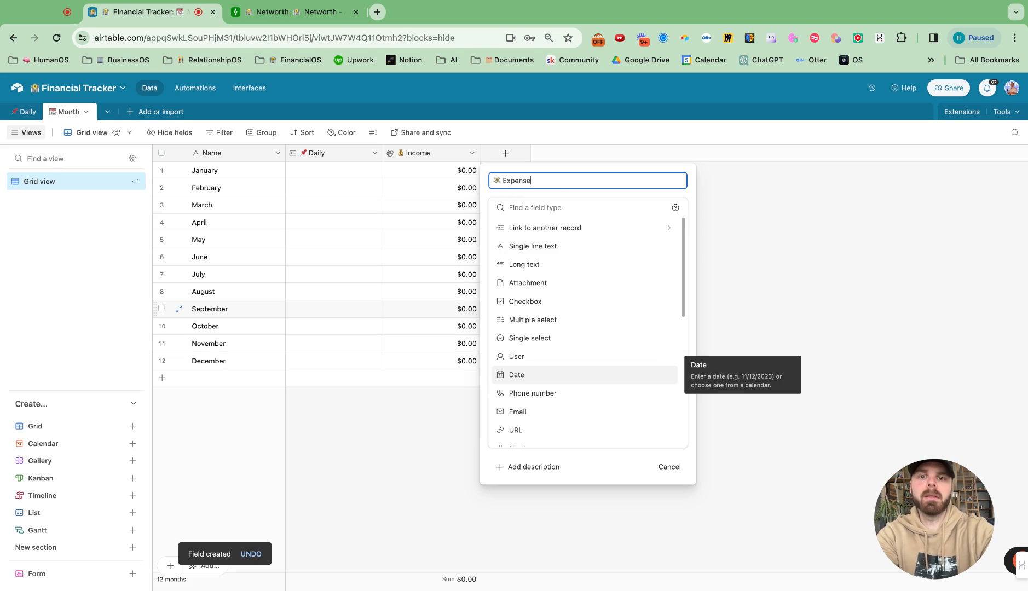
pyautogui.write('s')
pyautogui.click(538, 209)
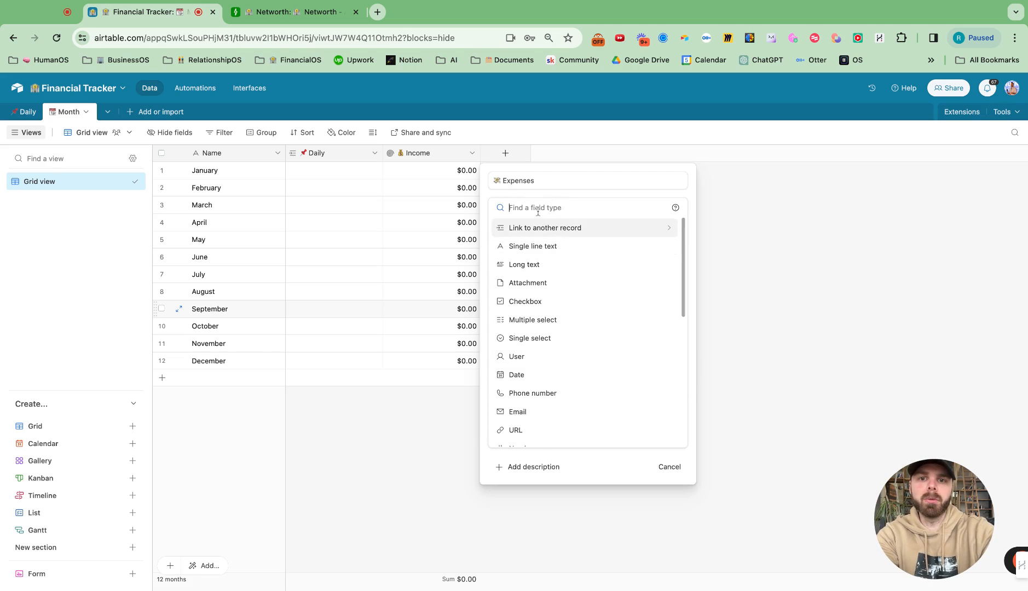
pyautogui.write('roo')
pyautogui.press('BackSpace')
pyautogui.click(517, 226)
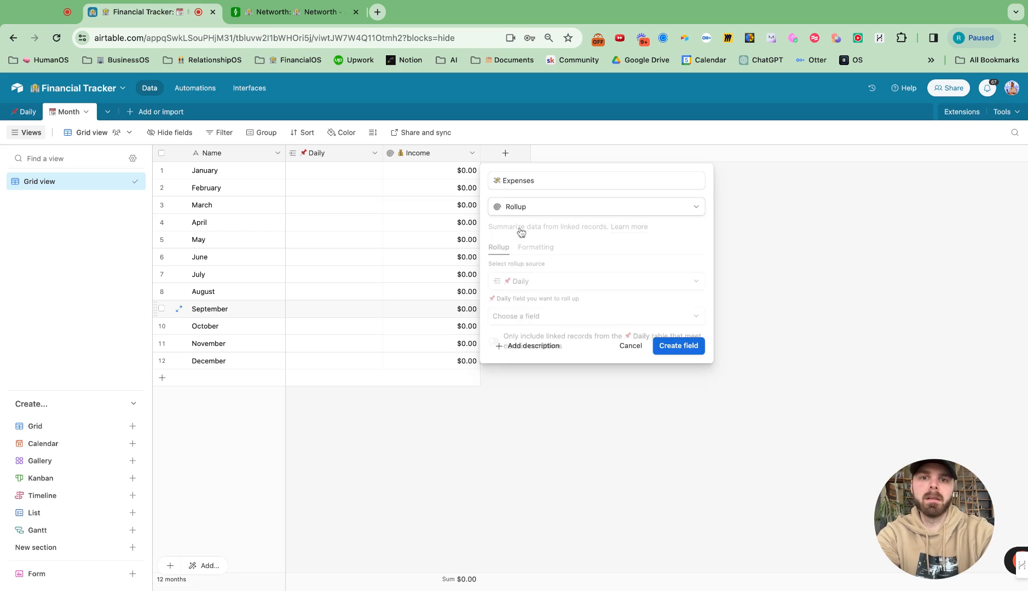
# - Roll up the linked Daily table's Expenses field with SUM(values) and create the field
pyautogui.click(522, 282)
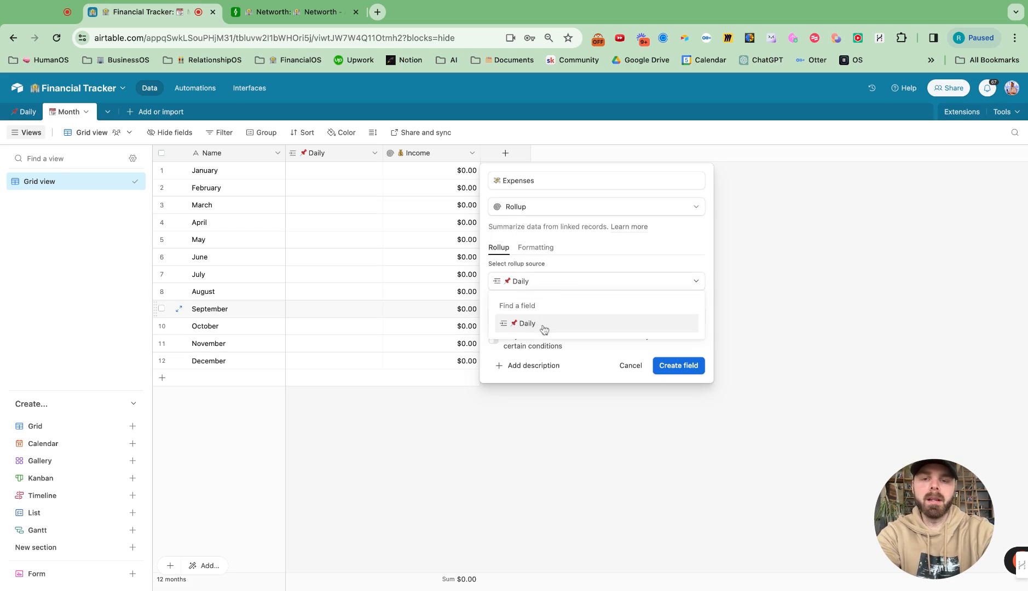
pyautogui.click(524, 353)
pyautogui.click(530, 322)
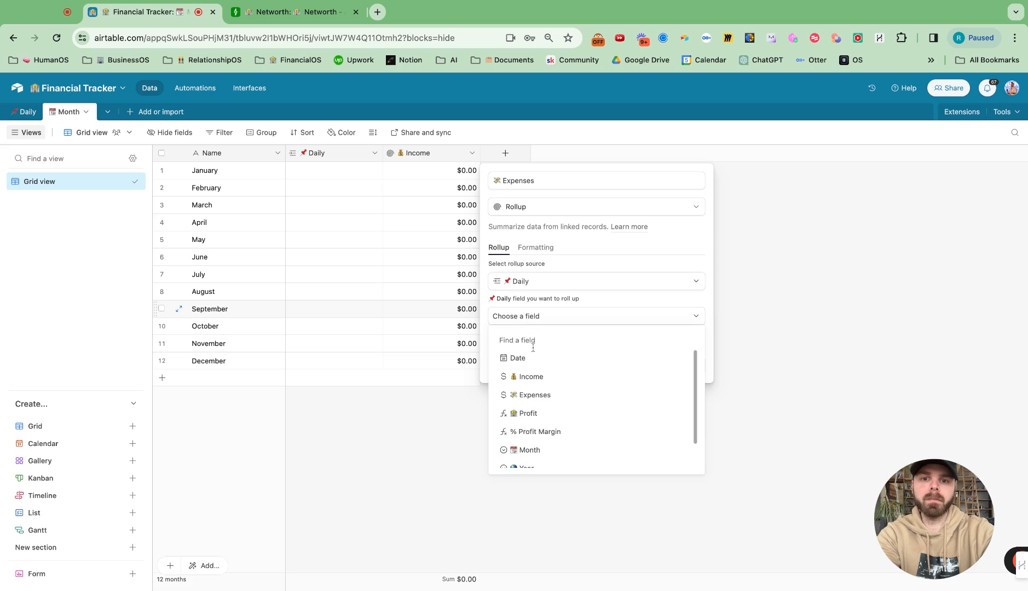
pyautogui.click(537, 395)
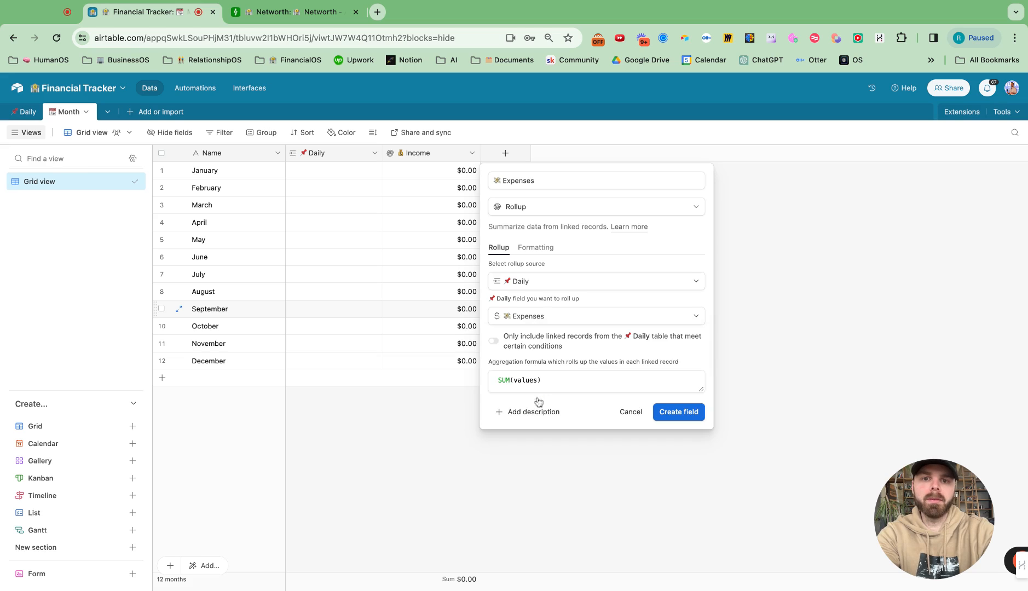
pyautogui.click(691, 414)
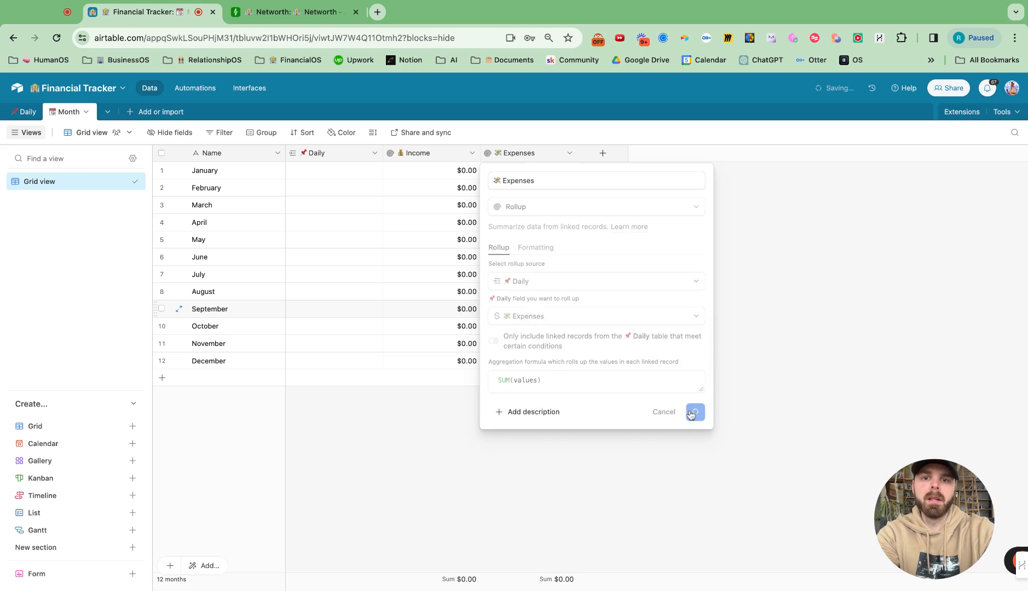
# - Create a "🏦 Profit" formula field in the Month table that calculates {💰 Income}-{💸 Expenses}
pyautogui.click(602, 156)
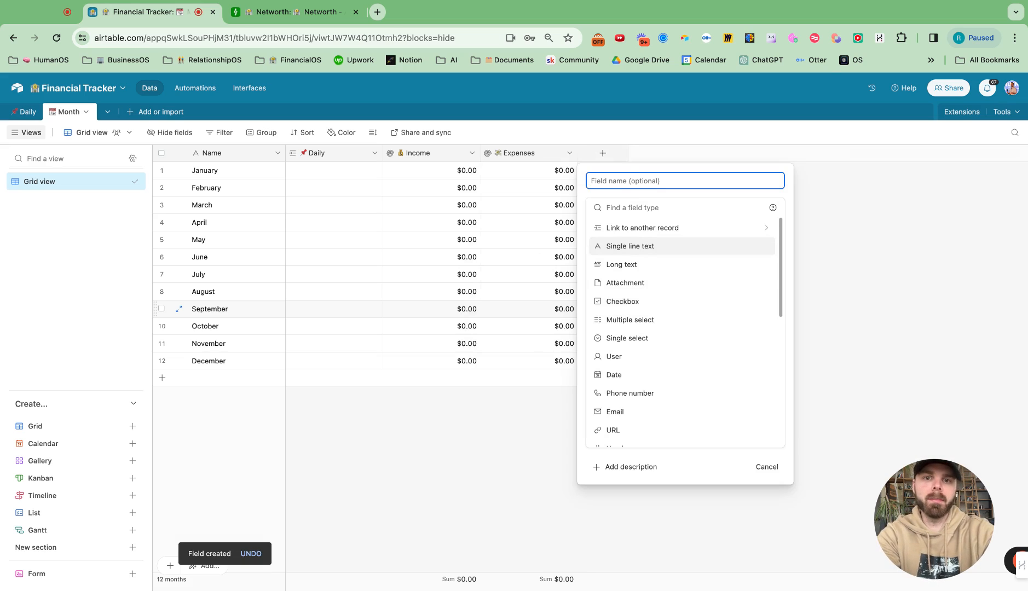
pyautogui.write('🏦 Profit')
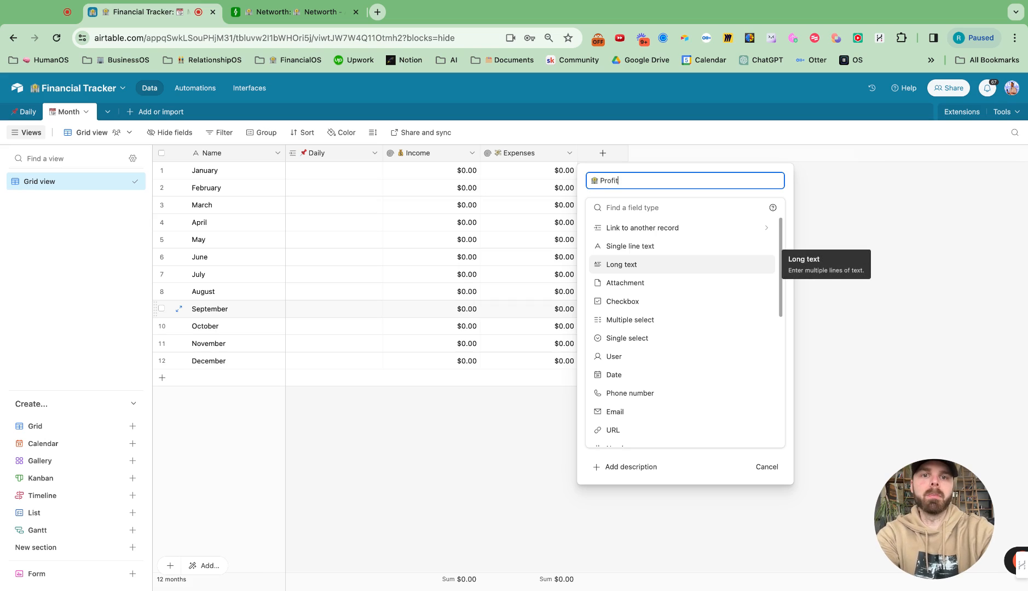
pyautogui.press('Down')
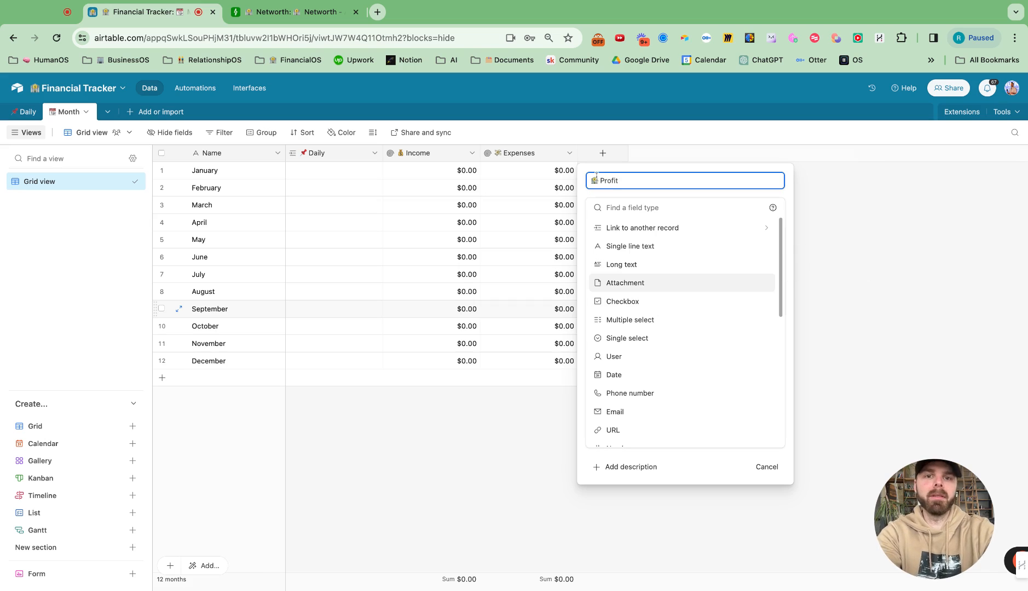
pyautogui.click(637, 212)
pyautogui.write('for')
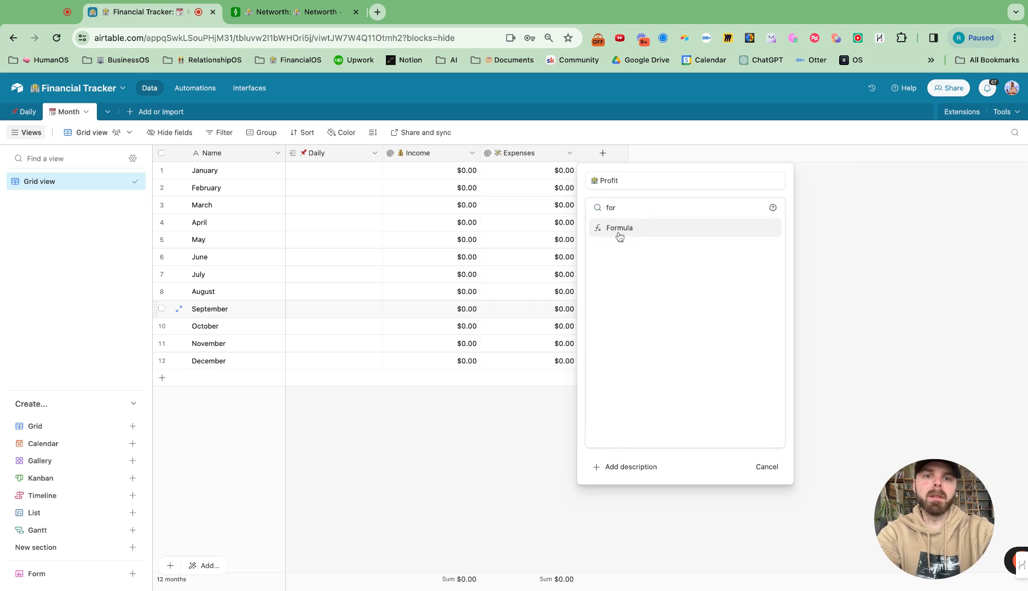
pyautogui.click(620, 233)
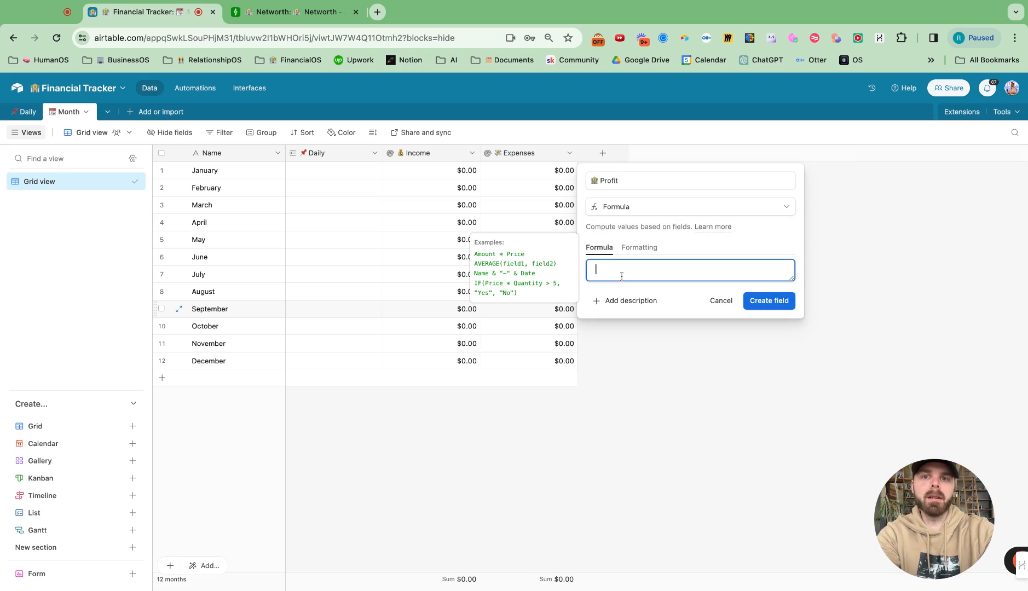
pyautogui.write('income')
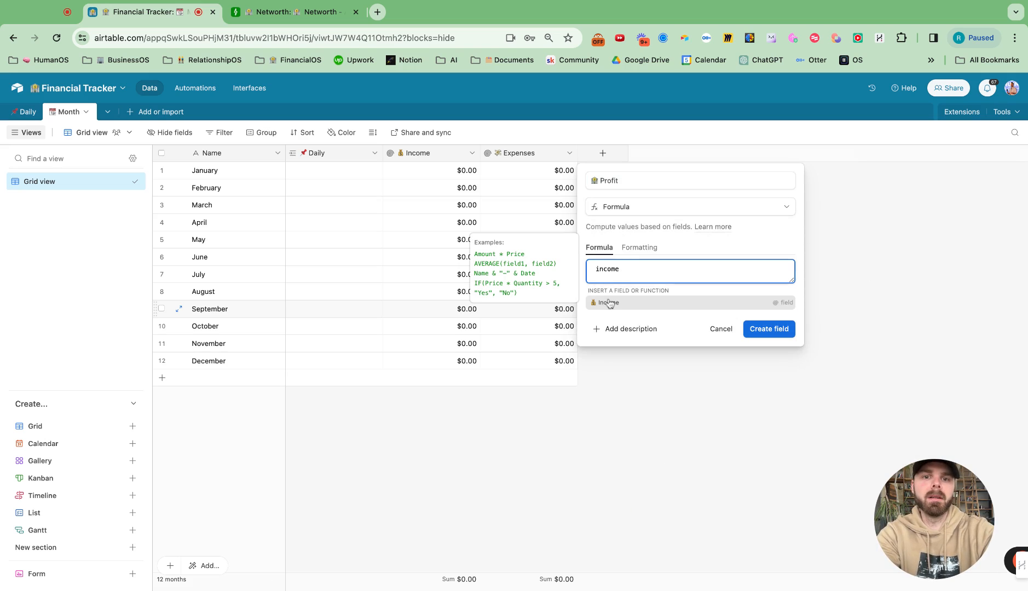
pyautogui.click(610, 302)
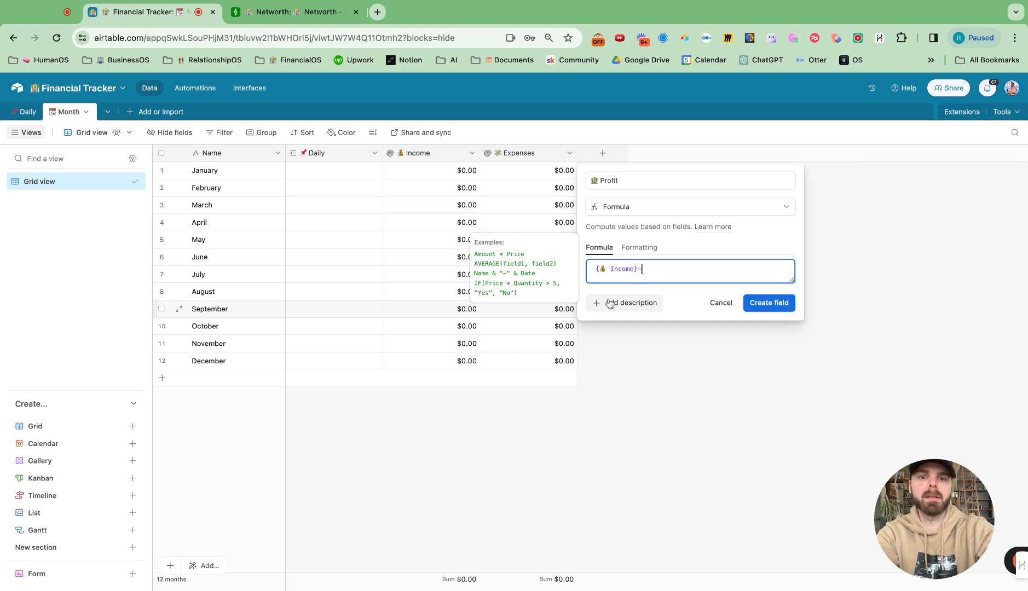
pyautogui.write('-expen')
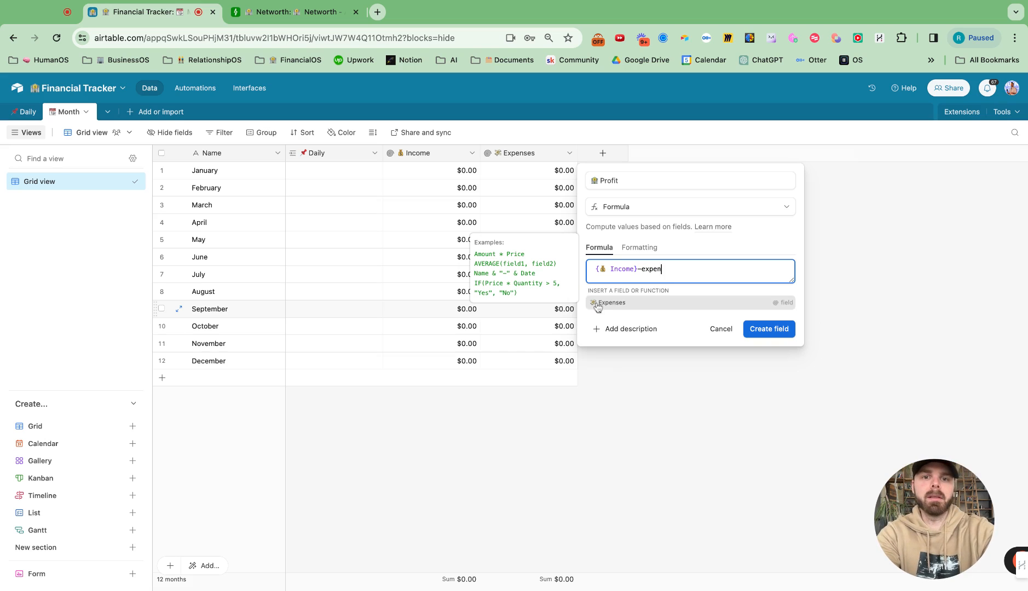
pyautogui.click(602, 302)
pyautogui.click(781, 305)
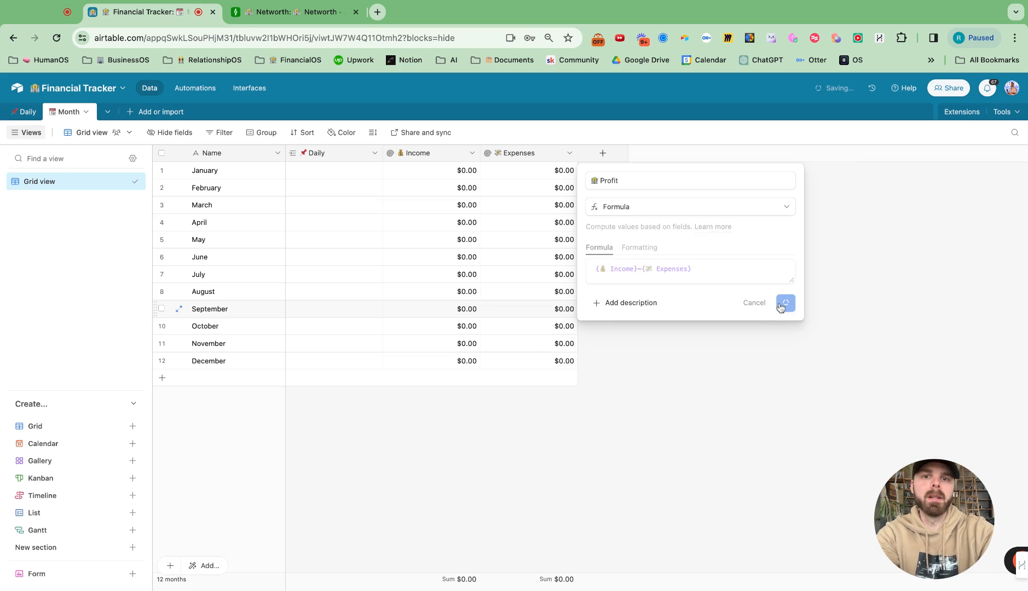
# - Change the Profit field's number format to Currency and save the field
pyautogui.click(666, 155)
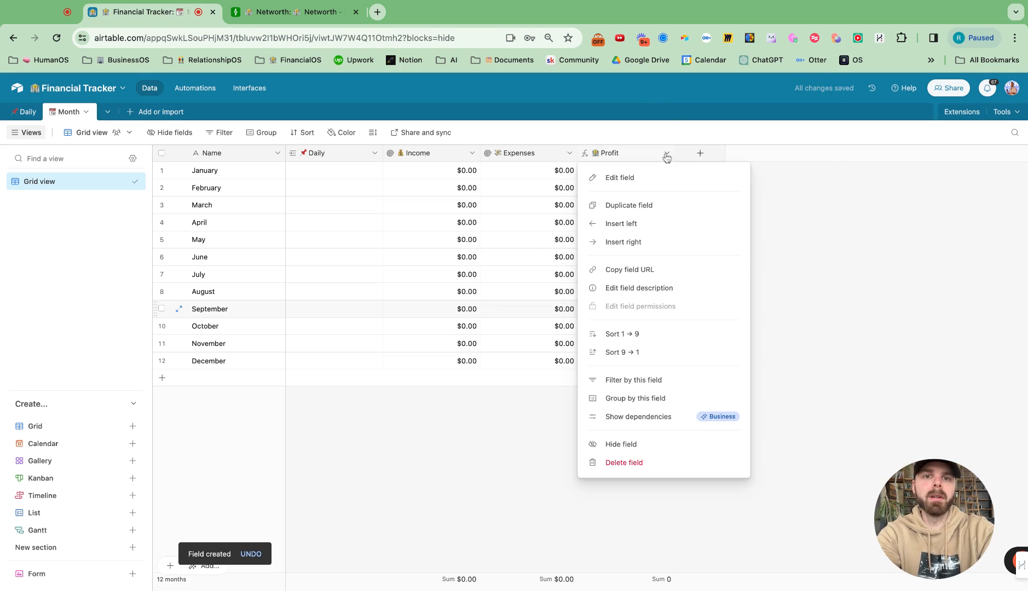
pyautogui.click(647, 177)
pyautogui.click(612, 248)
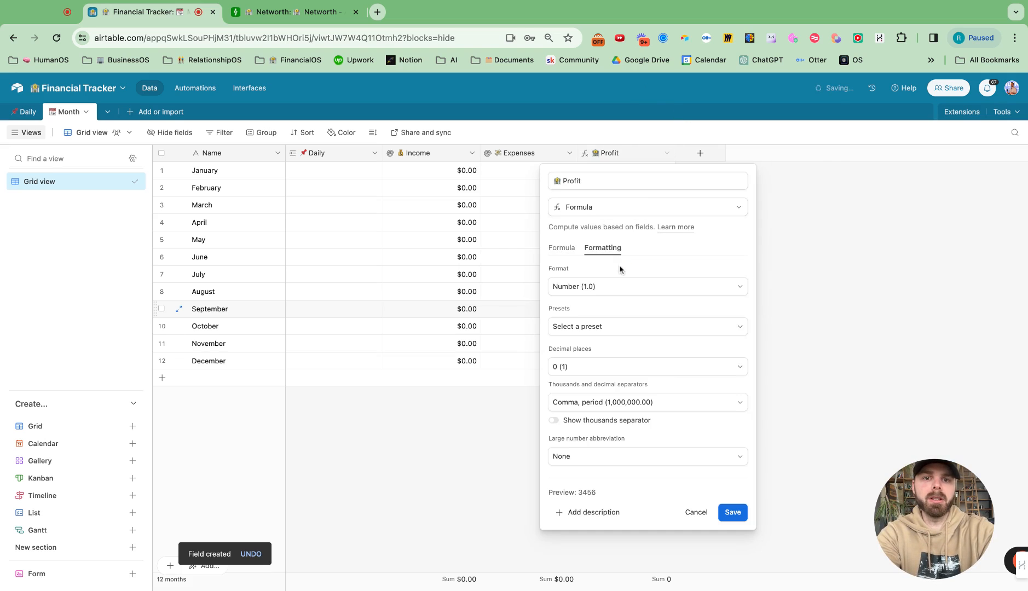
pyautogui.click(591, 287)
pyautogui.click(589, 348)
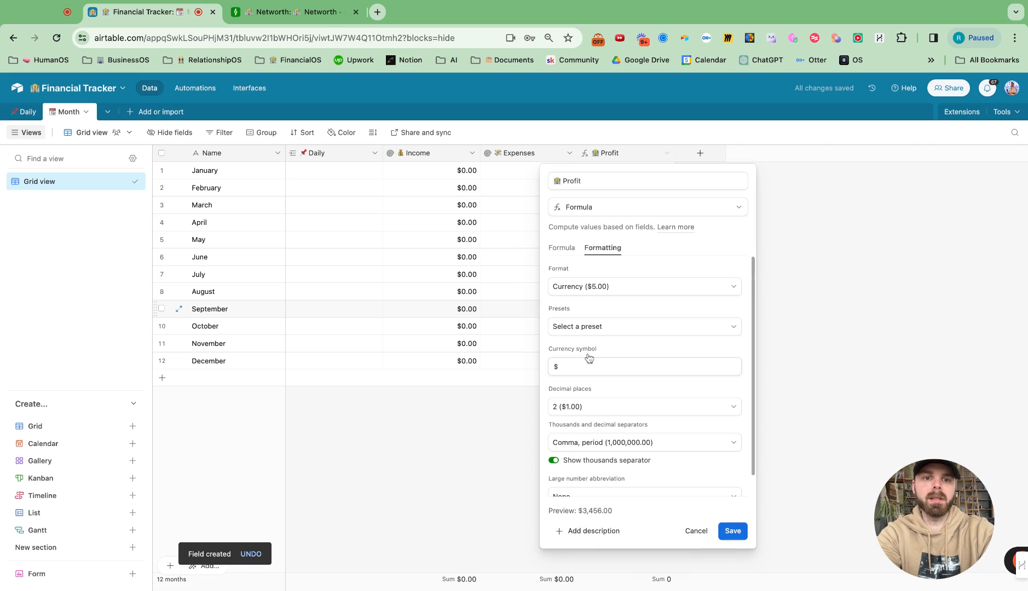
pyautogui.click(734, 531)
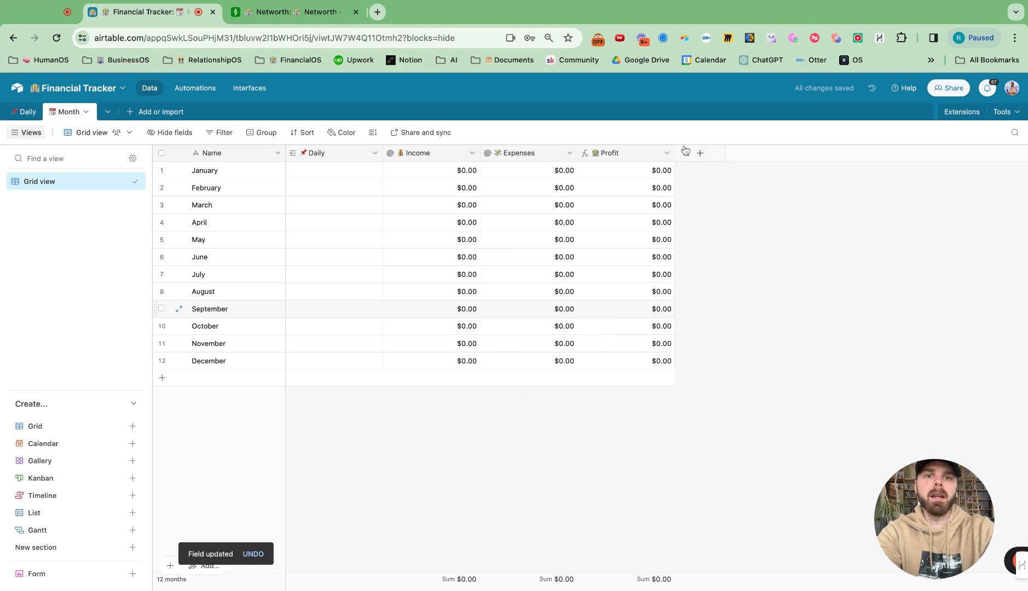
# - Start a new Month table field named "% Profit Margin" and set its type to Formula
pyautogui.click(700, 155)
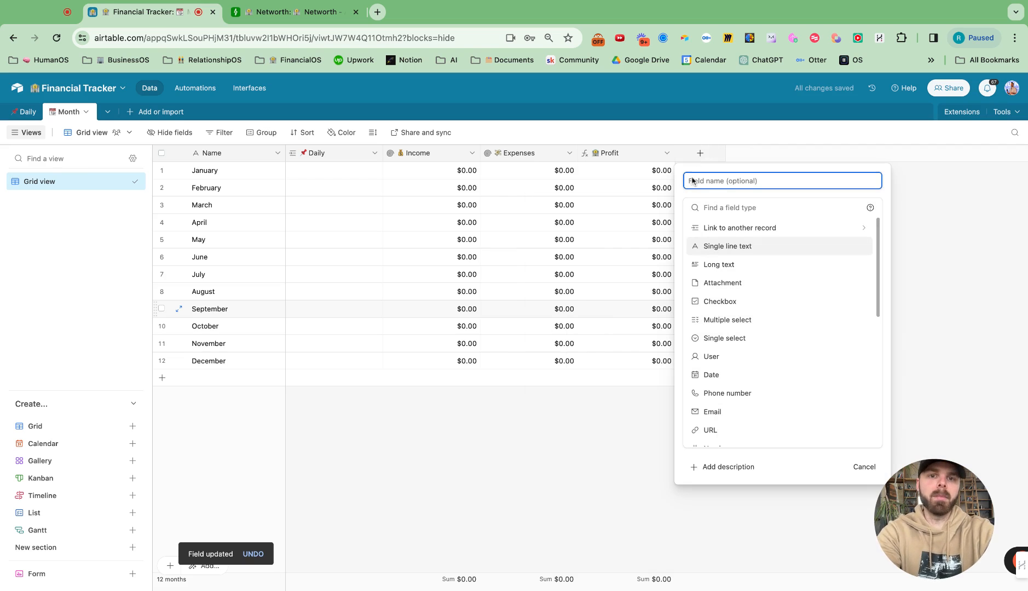
pyautogui.write('%')
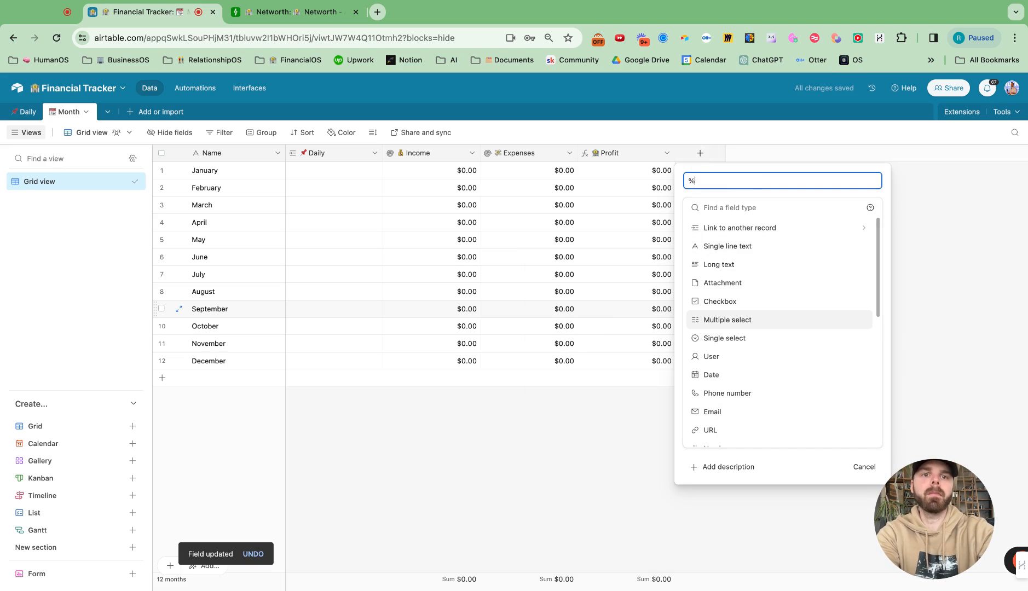
pyautogui.write(' Profit Margin')
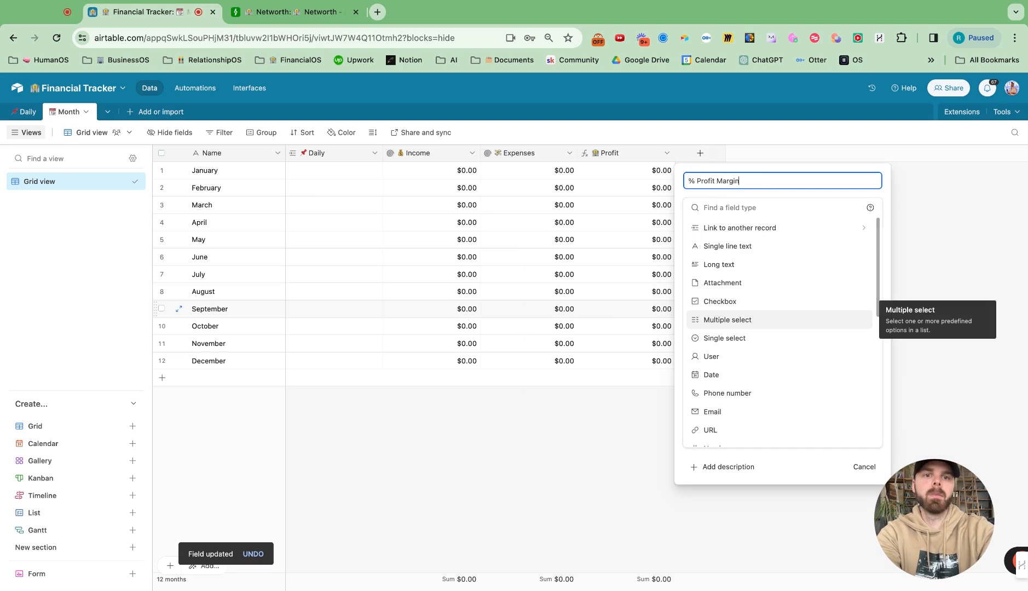
pyautogui.click(719, 206)
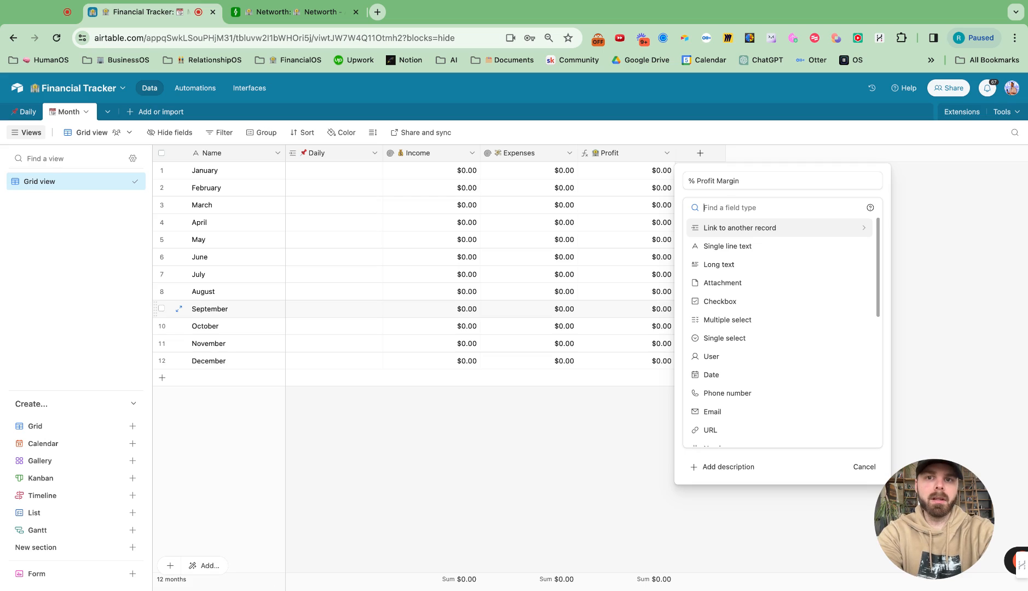
pyautogui.write('for')
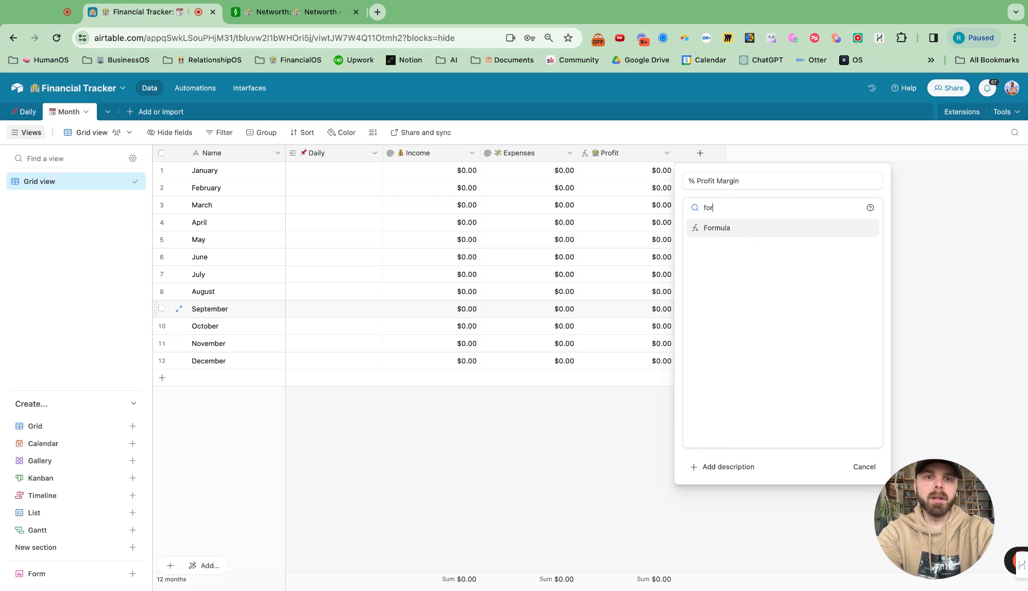
pyautogui.click(718, 229)
pyautogui.click(714, 271)
pyautogui.write('income')
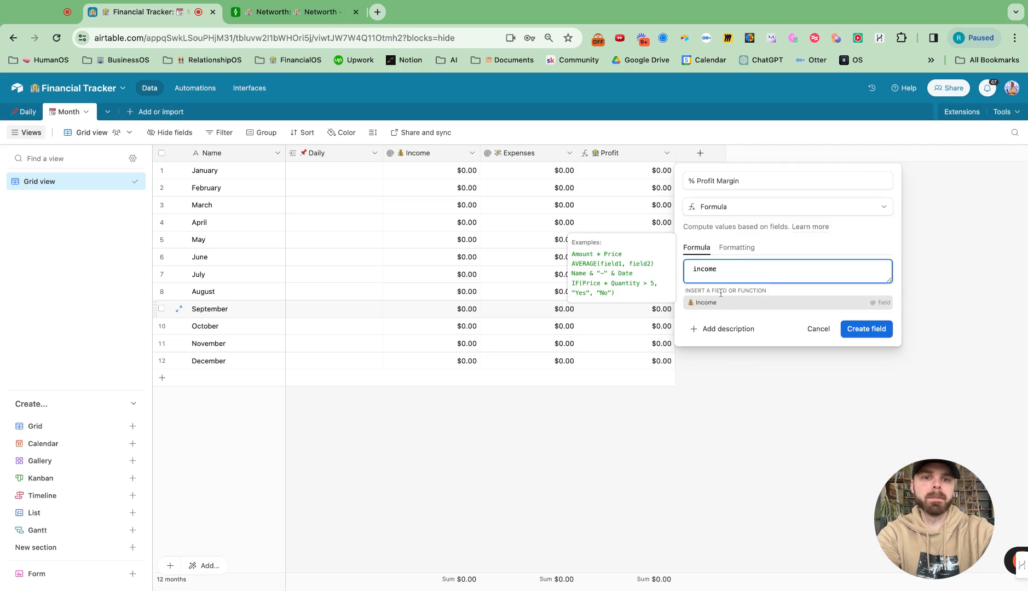
pyautogui.click(722, 303)
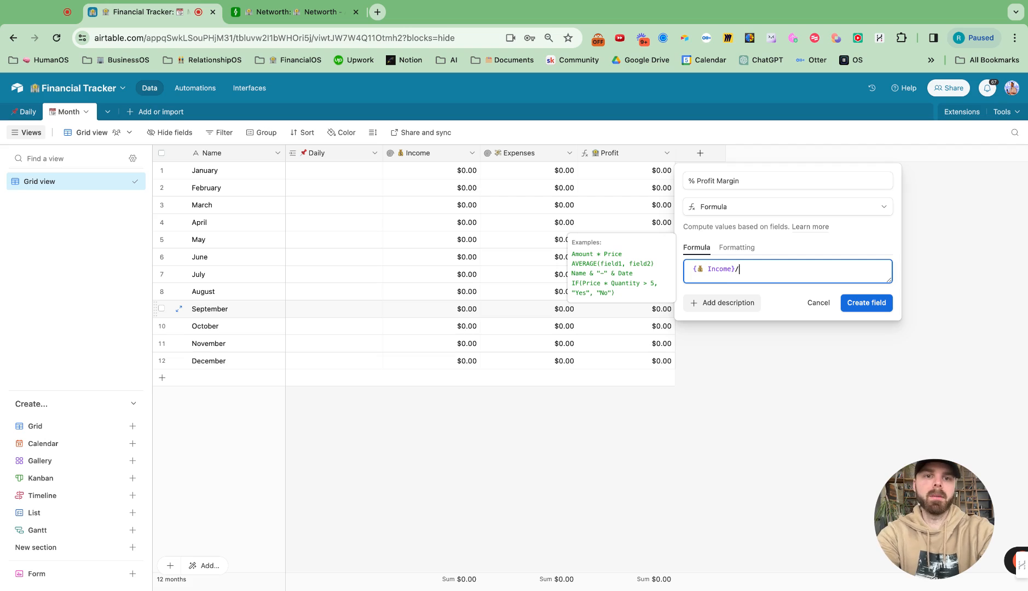
pyautogui.press('BackSpace')
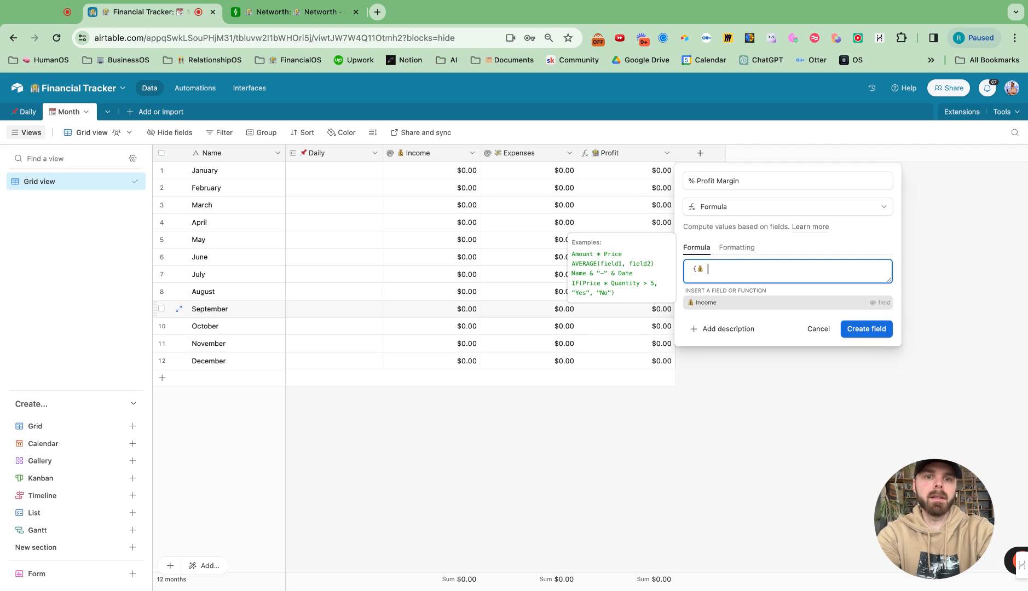
pyautogui.press('BackSpace')
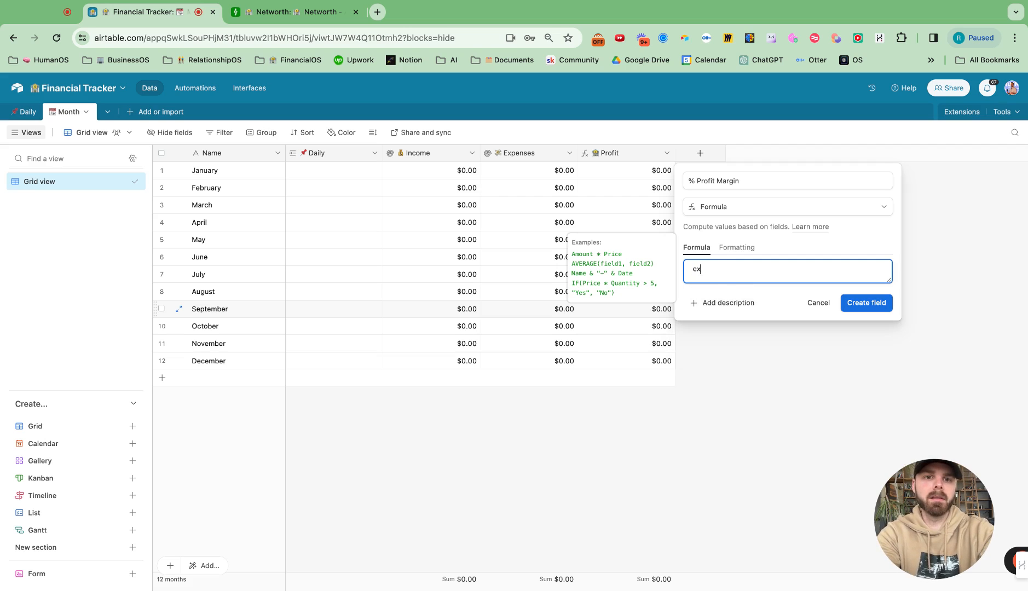
# - Enter the formula {💸 Expenses}/{💰 Income} for the % Profit Margin field
pyautogui.write('p')
pyautogui.click(728, 318)
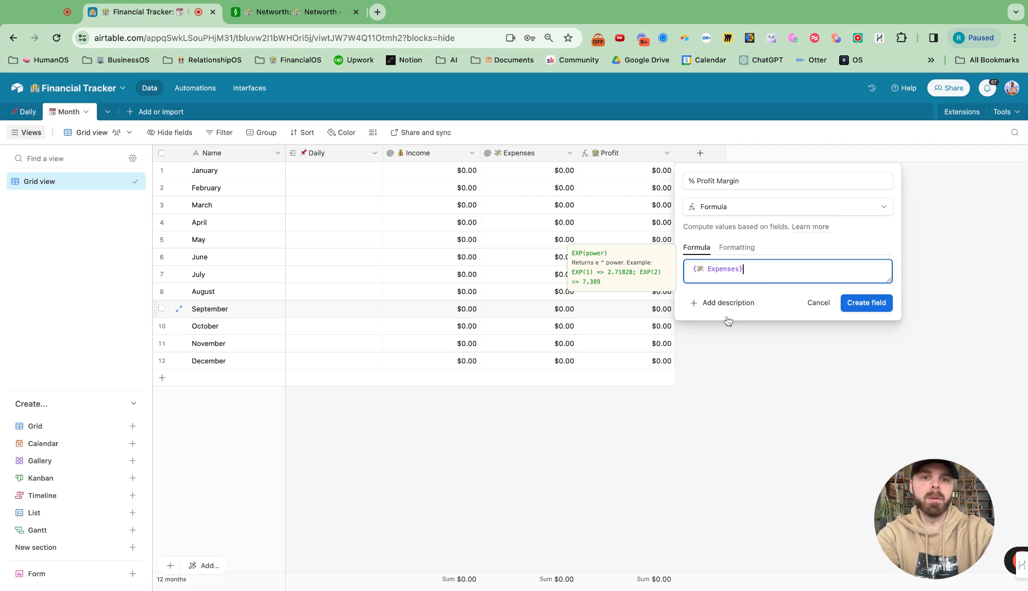
pyautogui.write('/')
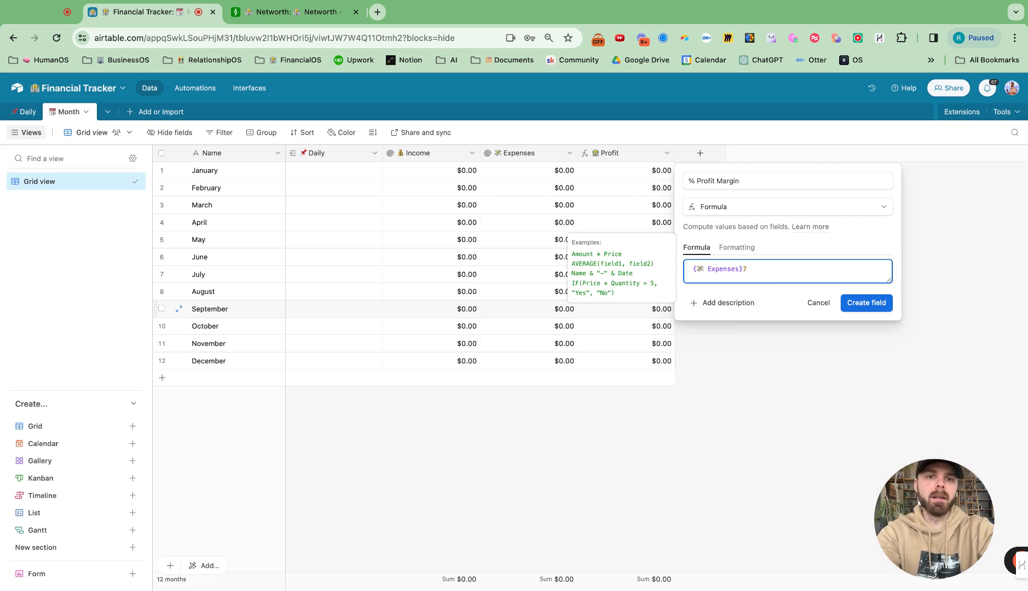
pyautogui.press('BackSpace')
pyautogui.write('income')
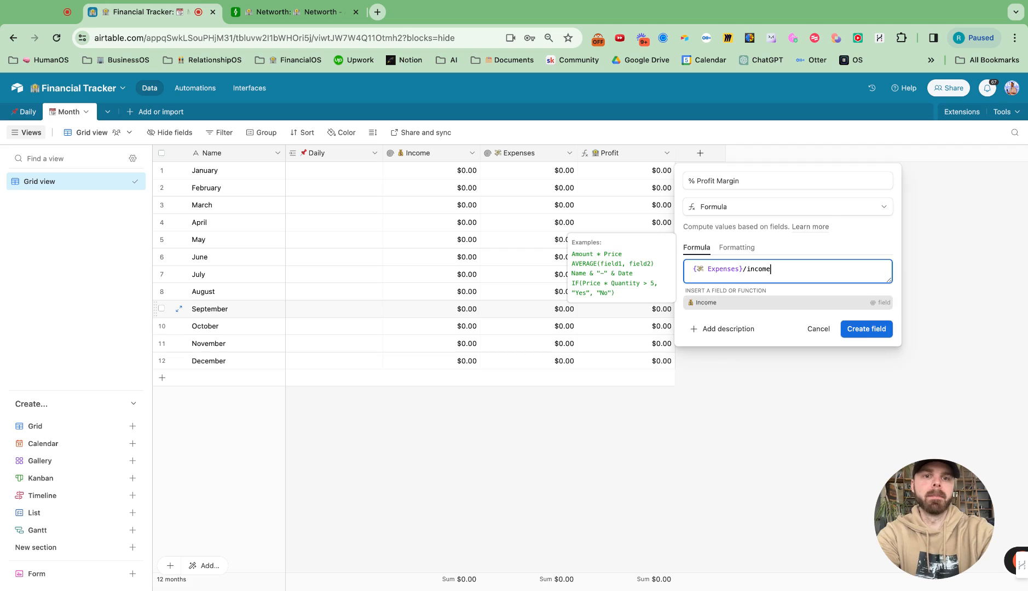
pyautogui.click(696, 309)
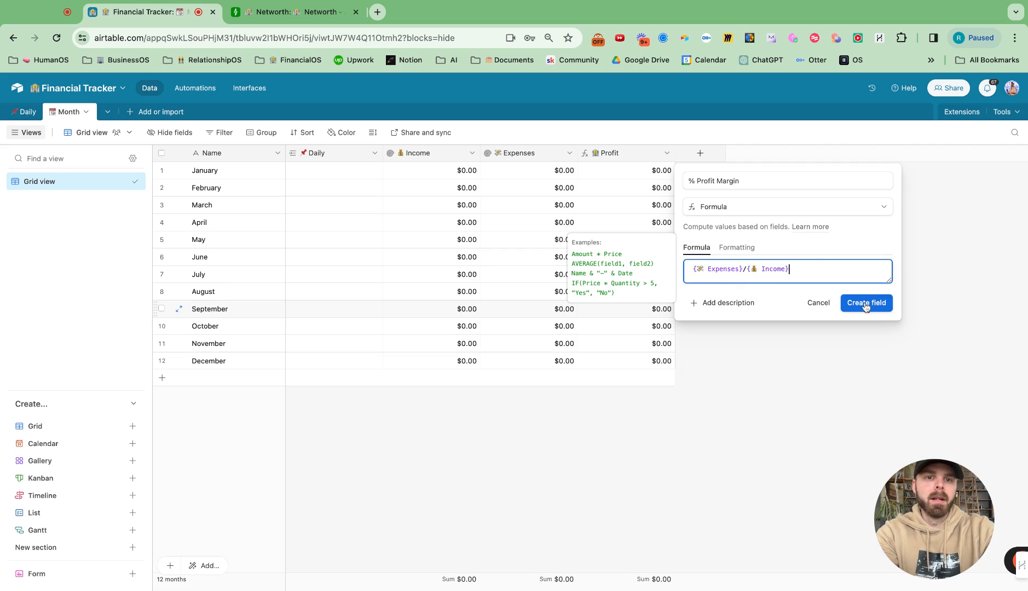
# - Format the % Profit Margin formula field as Percent and create the field
pyautogui.click(758, 248)
pyautogui.click(720, 287)
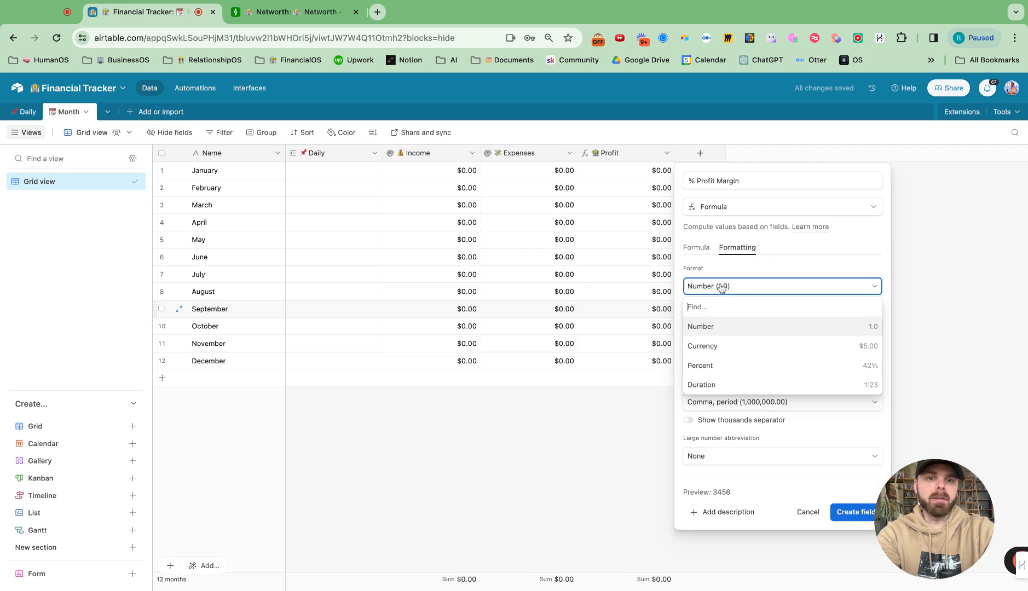
pyautogui.click(714, 365)
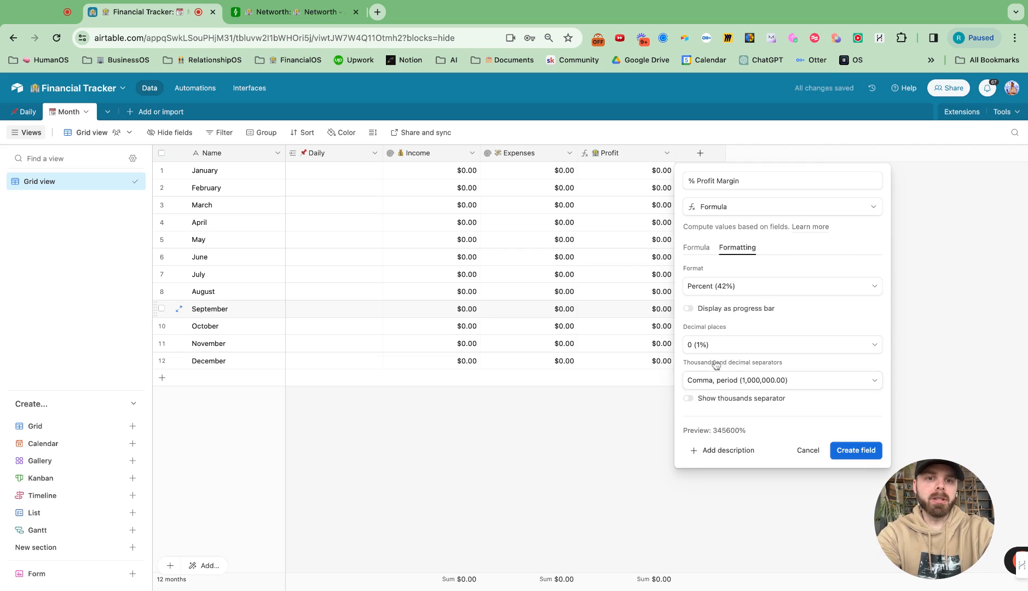
pyautogui.click(843, 448)
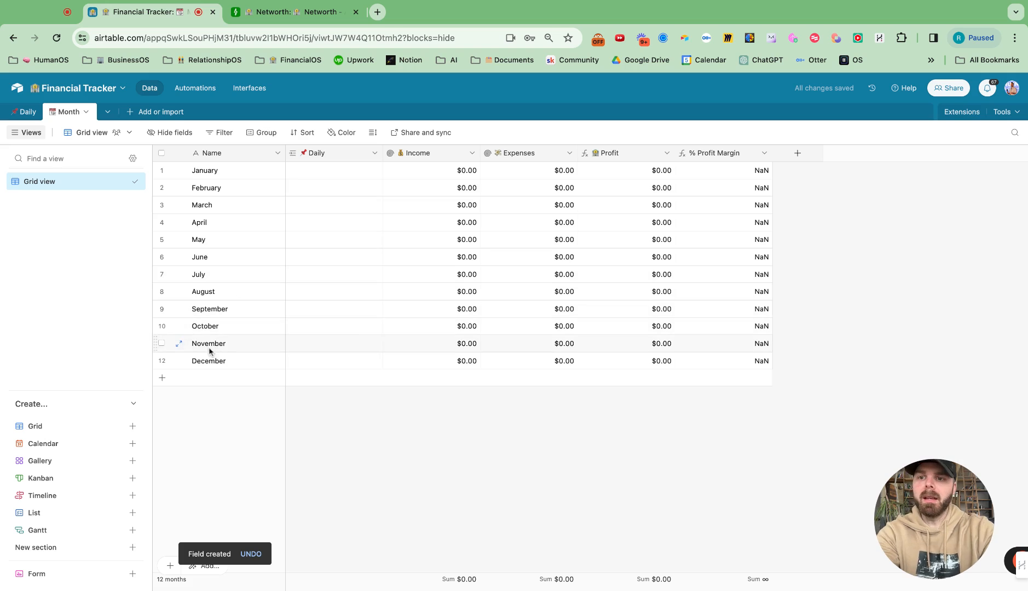
# - Delete the single-select Month field from the Daily table, accepting the impact on its dependency
pyautogui.click(26, 112)
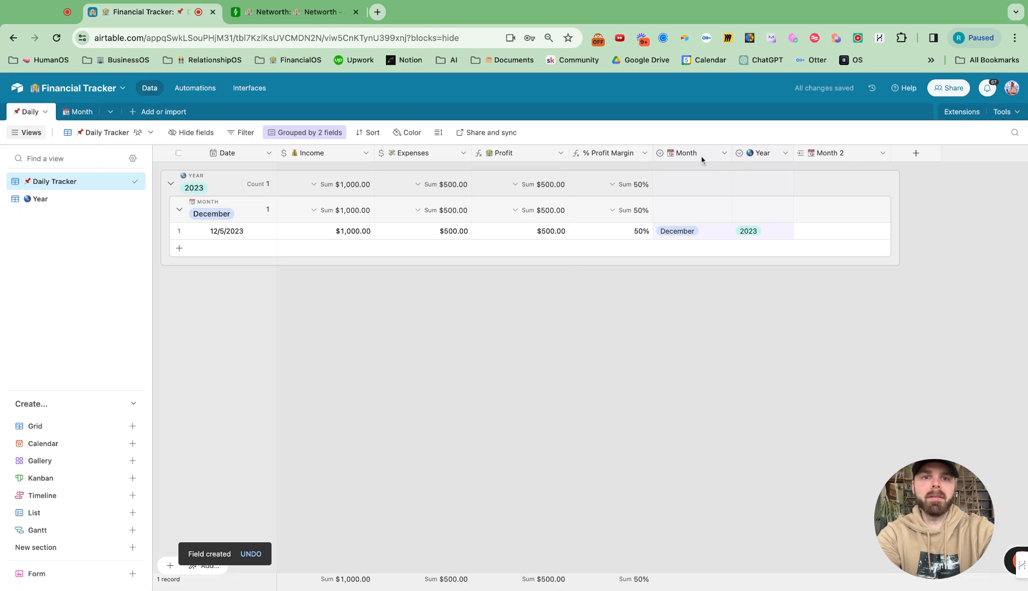
pyautogui.click(883, 156)
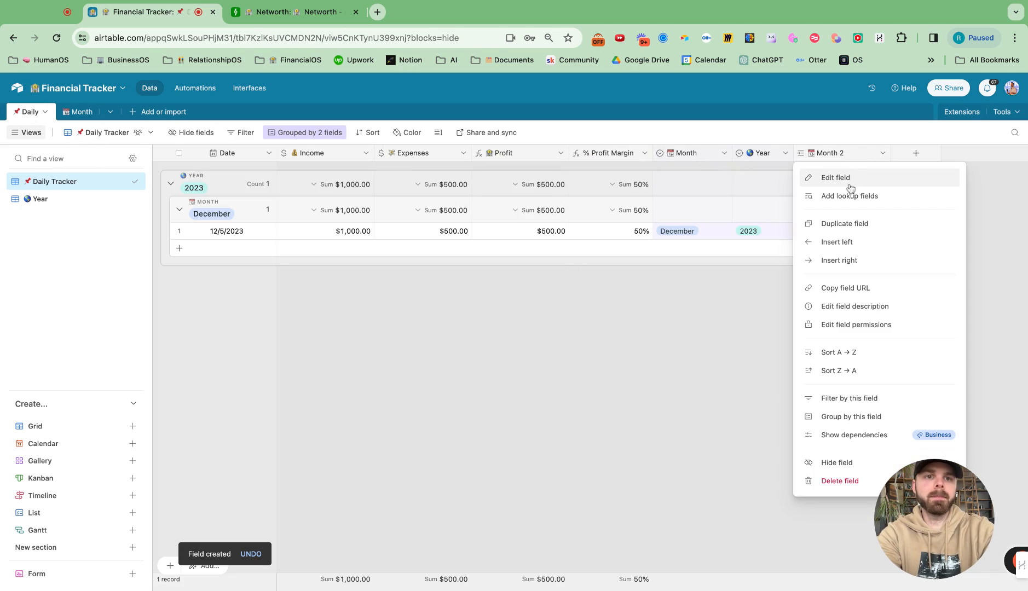
pyautogui.click(722, 155)
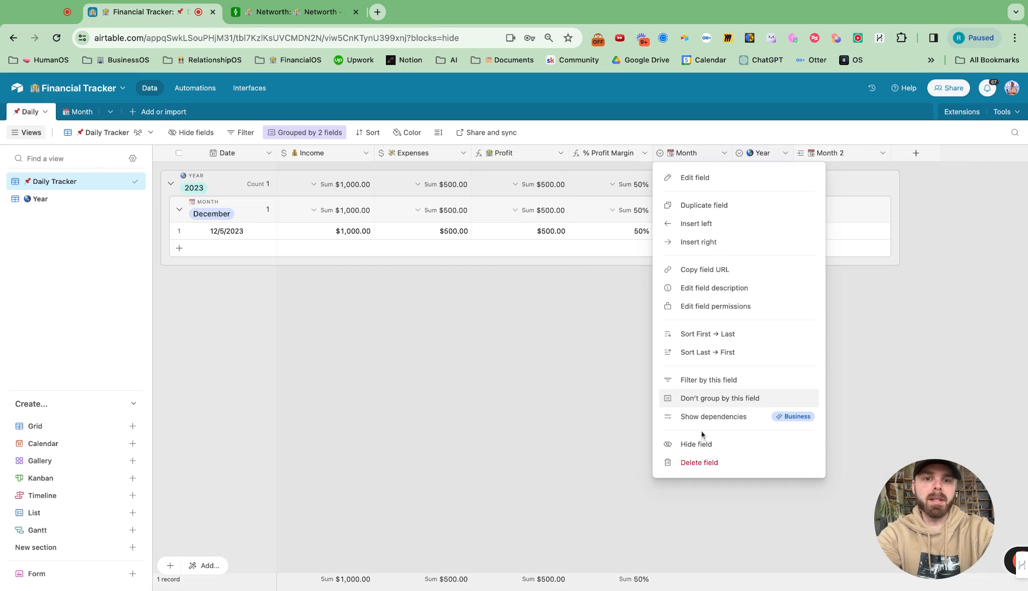
pyautogui.click(701, 463)
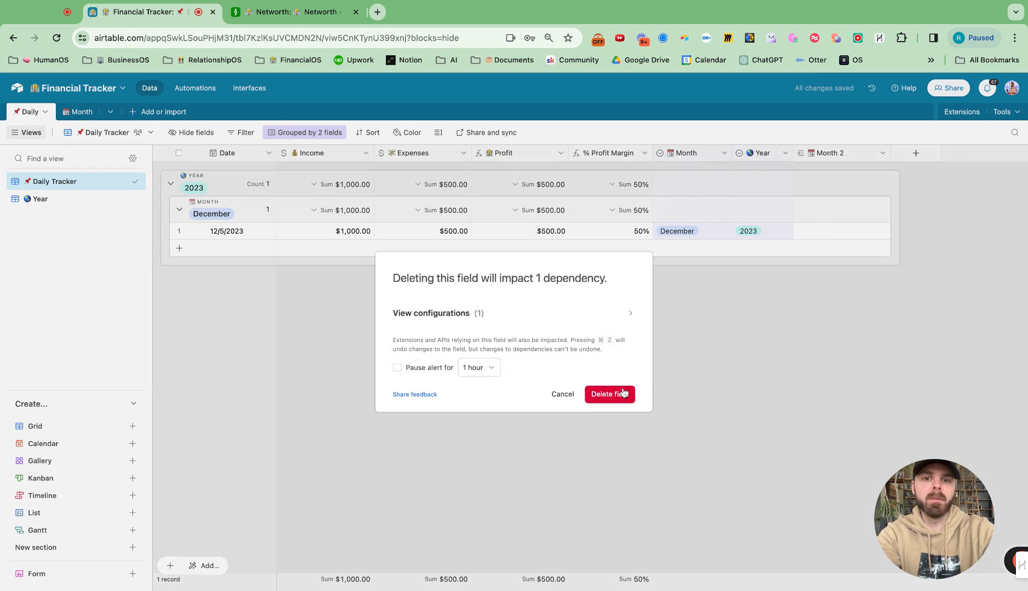
pyautogui.click(626, 394)
# - Move the Month 2 field ahead of Year in the Daily table and link the 12/5/2023 record to December
pyautogui.moveTo(748, 153); pyautogui.dragTo(657, 154)
pyautogui.click(656, 207)
pyautogui.click(653, 205)
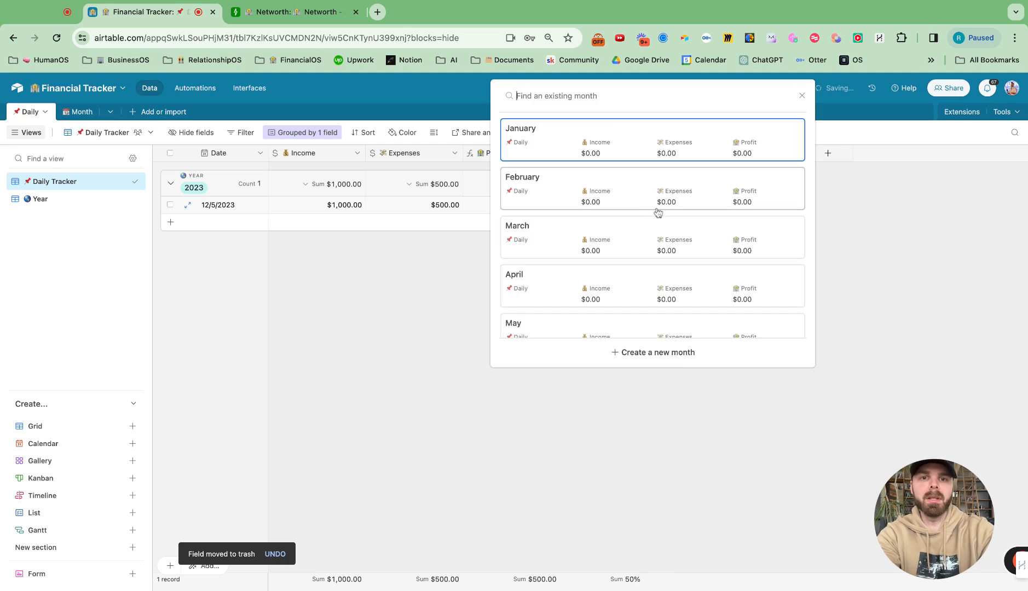
pyautogui.write('de')
pyautogui.click(596, 145)
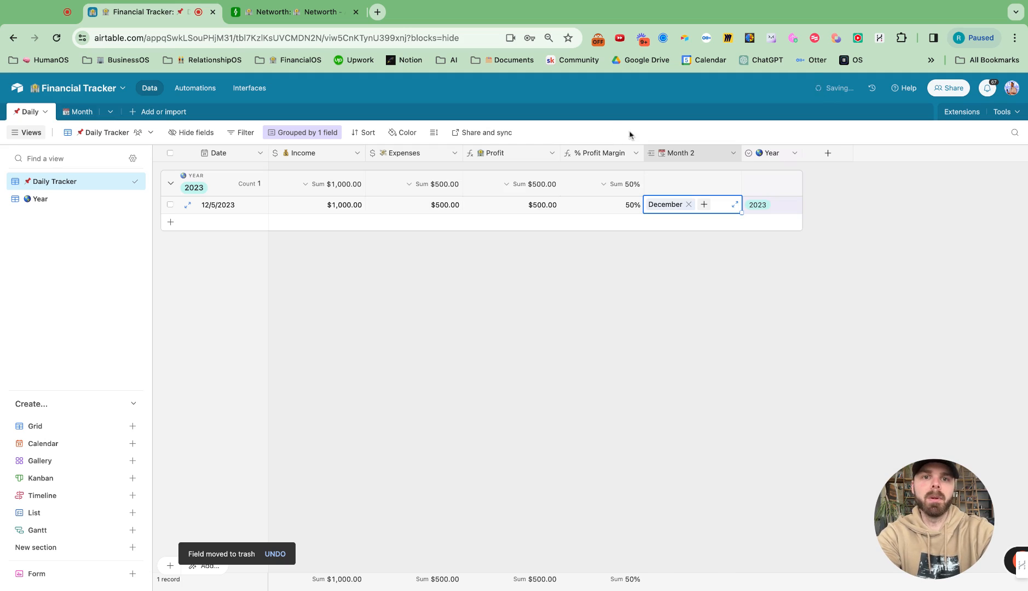
# - Rename the Daily table's linked Month 2 field to Month and save it
pyautogui.click(733, 153)
pyautogui.click(690, 174)
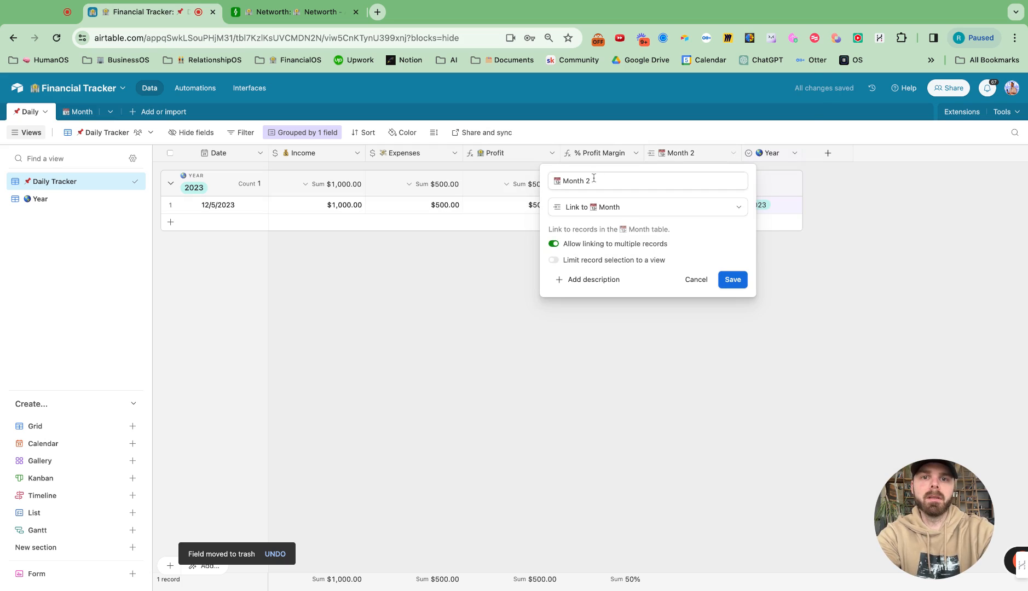
pyautogui.click(689, 172)
pyautogui.press('BackSpace')
pyautogui.press('BackSpace')
pyautogui.click(731, 280)
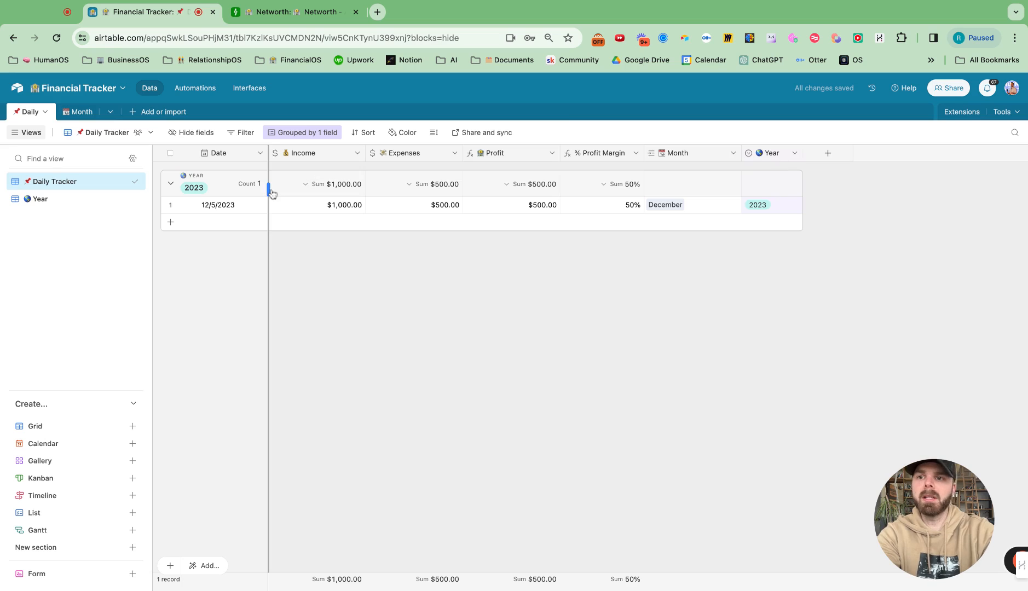
# - Create a new table from scratch in the base and name it "🌎 Year"
pyautogui.click(140, 111)
pyautogui.click(164, 140)
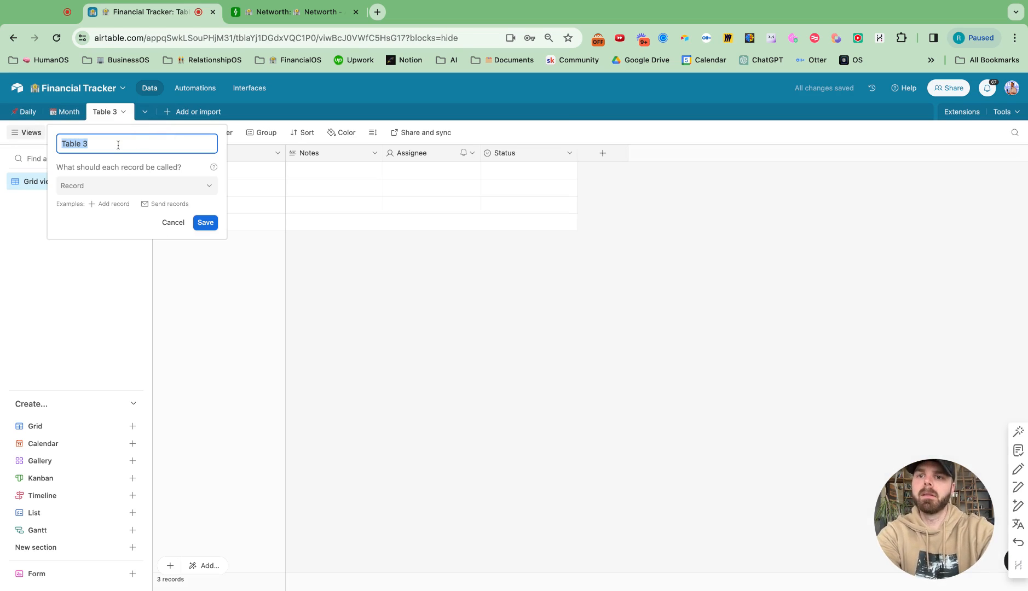
pyautogui.write('🌎 Year')
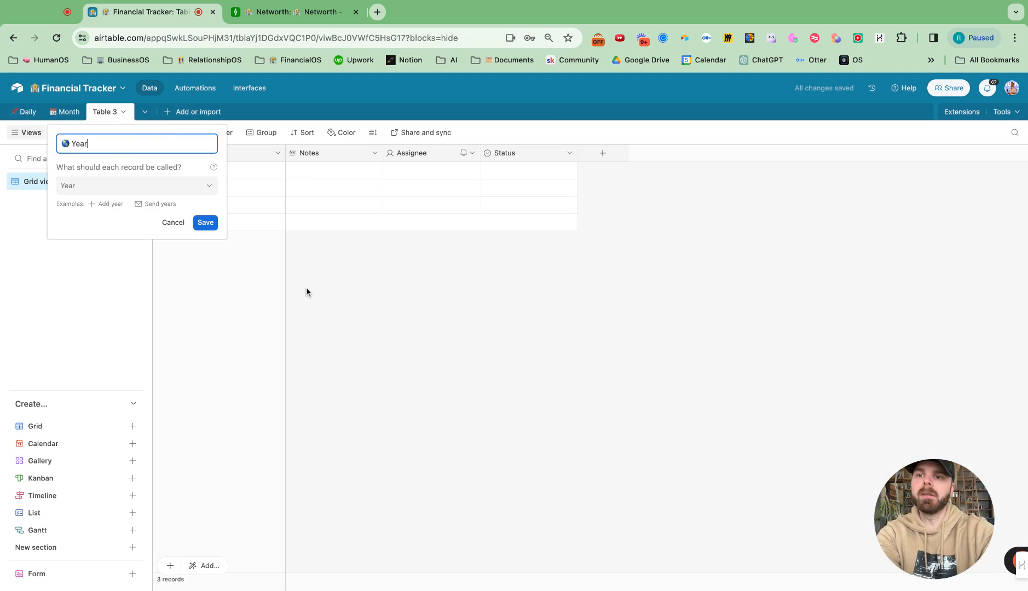
pyautogui.click(205, 222)
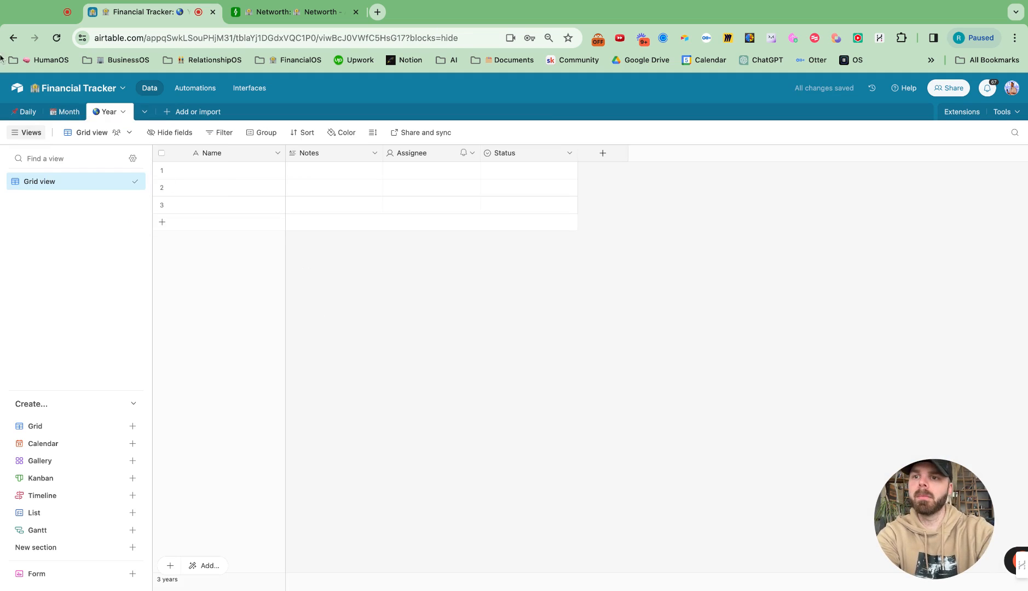
# - Convert the Daily table's Year field to a link to the Year table without lookup fields, and narrow the Month column
pyautogui.click(29, 112)
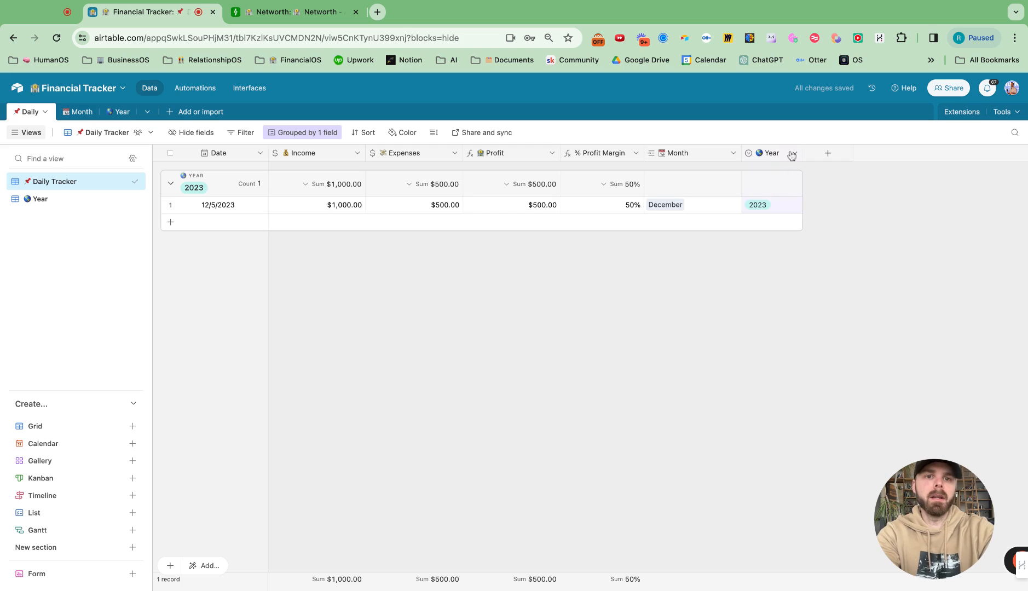
pyautogui.click(793, 153)
pyautogui.click(784, 178)
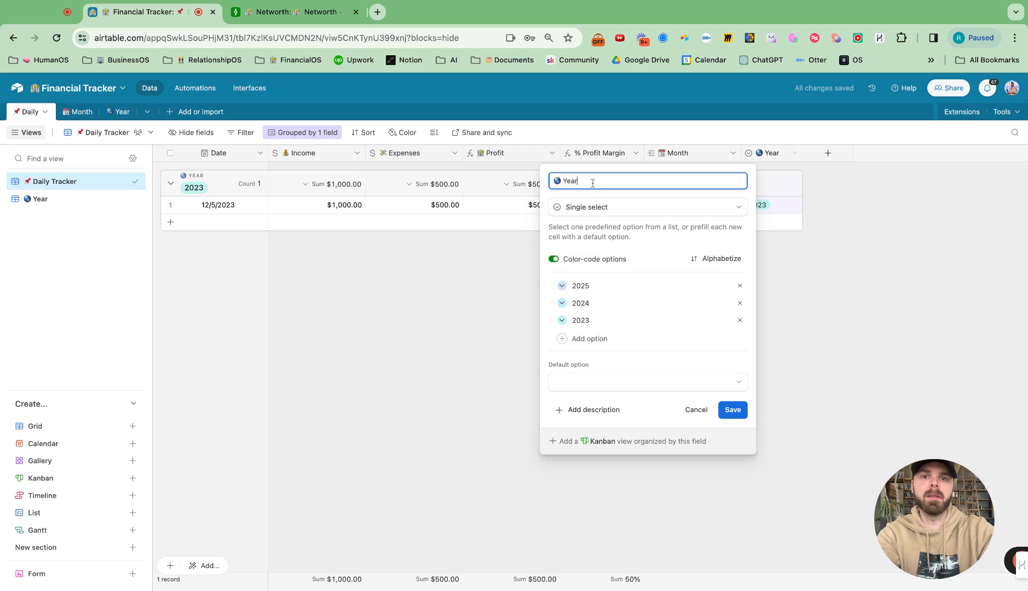
pyautogui.doubleClick(592, 184)
pyautogui.write('Y')
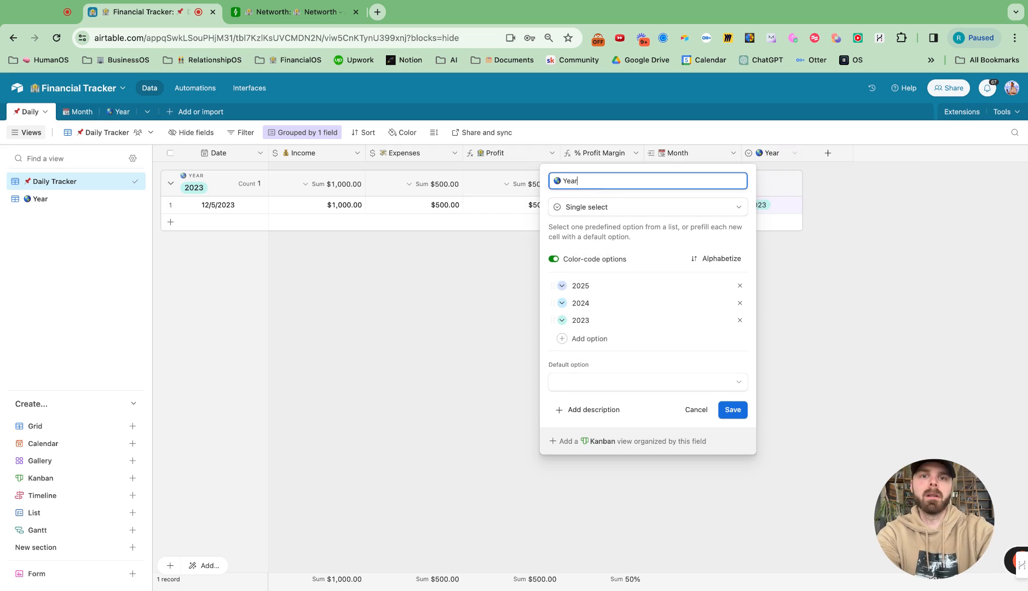
pyautogui.click(599, 210)
pyautogui.click(604, 230)
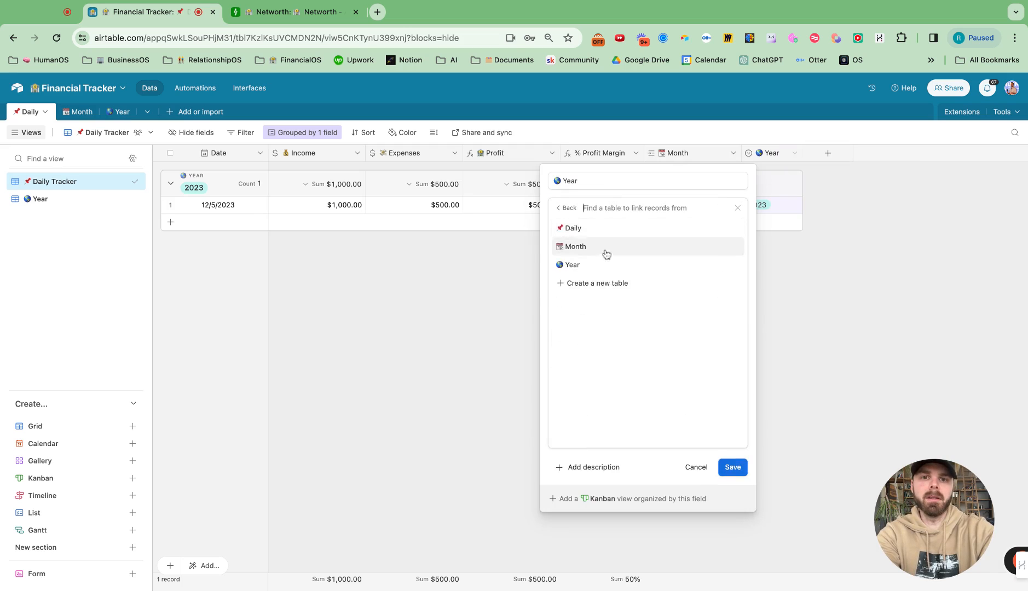
pyautogui.click(572, 265)
pyautogui.click(732, 278)
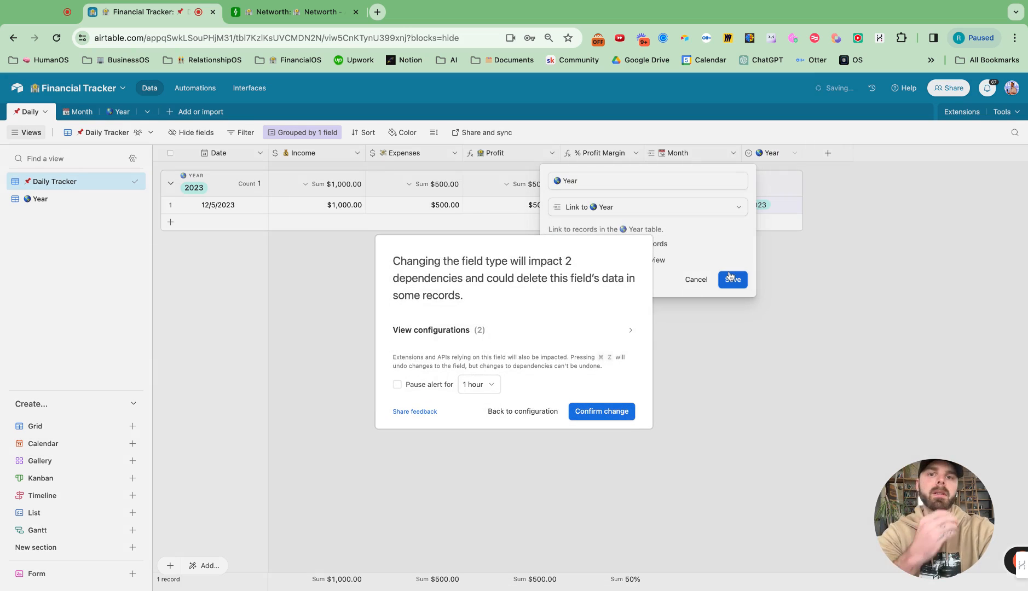
pyautogui.click(623, 415)
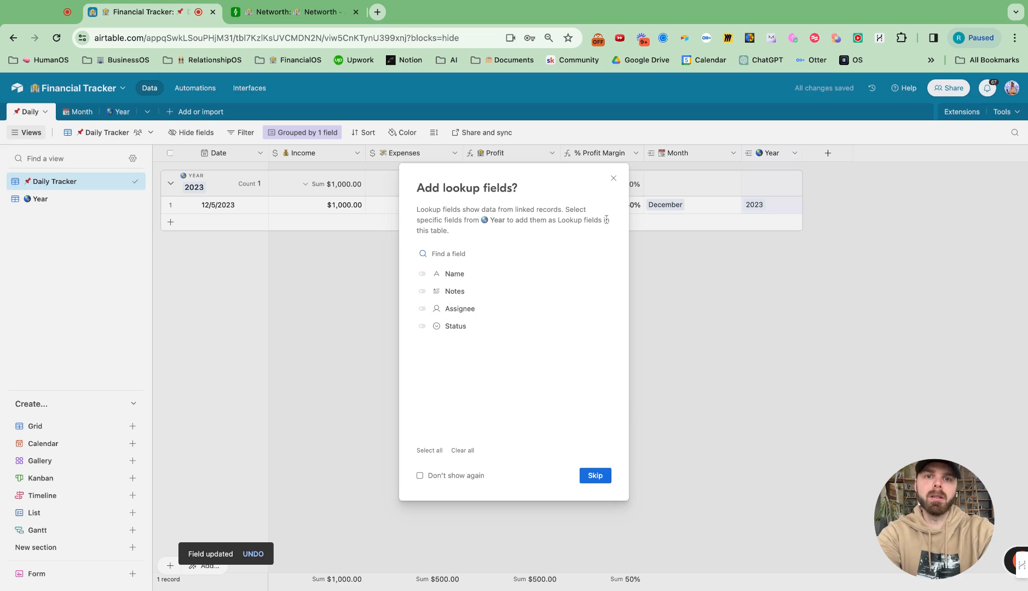
pyautogui.click(614, 178)
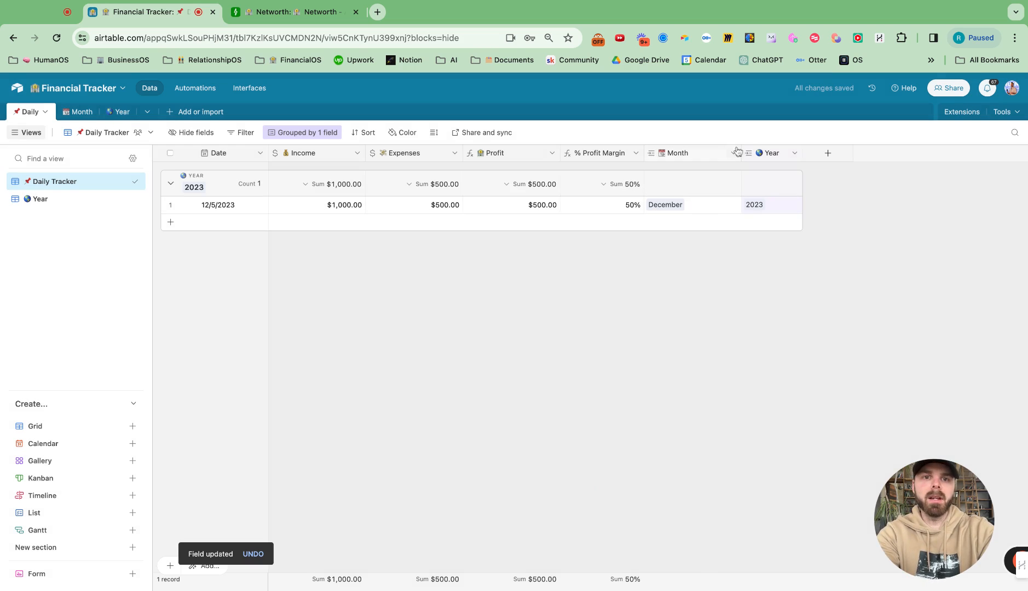
pyautogui.moveTo(739, 147); pyautogui.dragTo(723, 151)
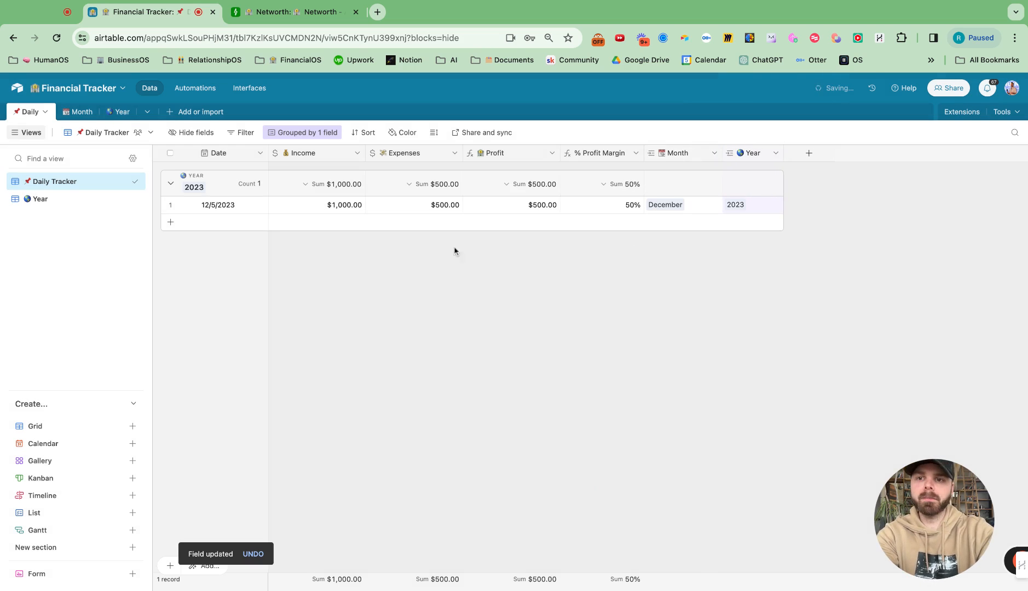
# - Add four records to the 2023 group of the Daily table, dated 12/1/2023, 12/2/2023, 12/3/2023 and 12/4/2023
pyautogui.click(170, 222)
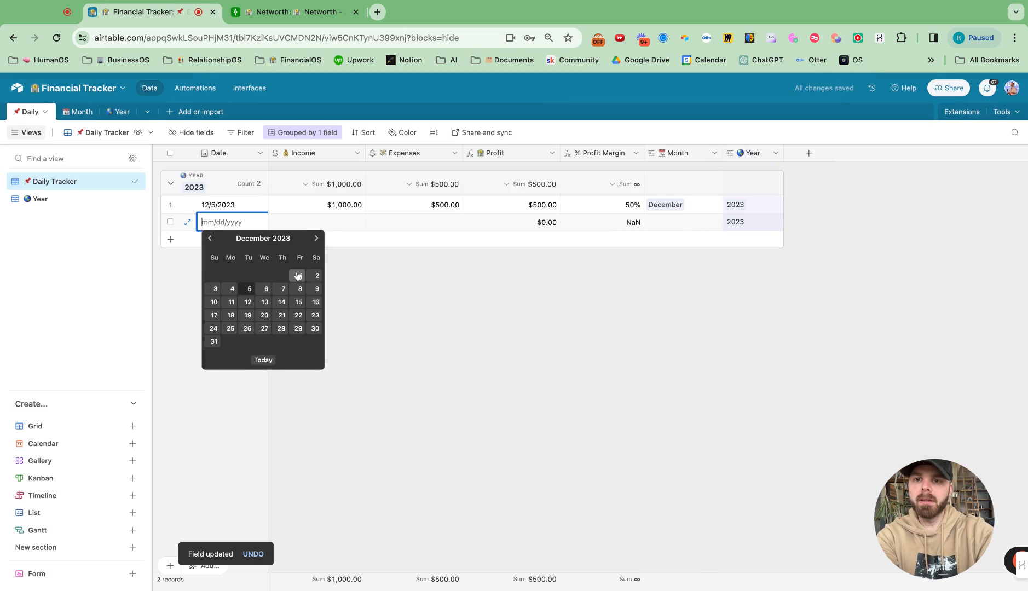
pyautogui.click(298, 275)
pyautogui.click(170, 239)
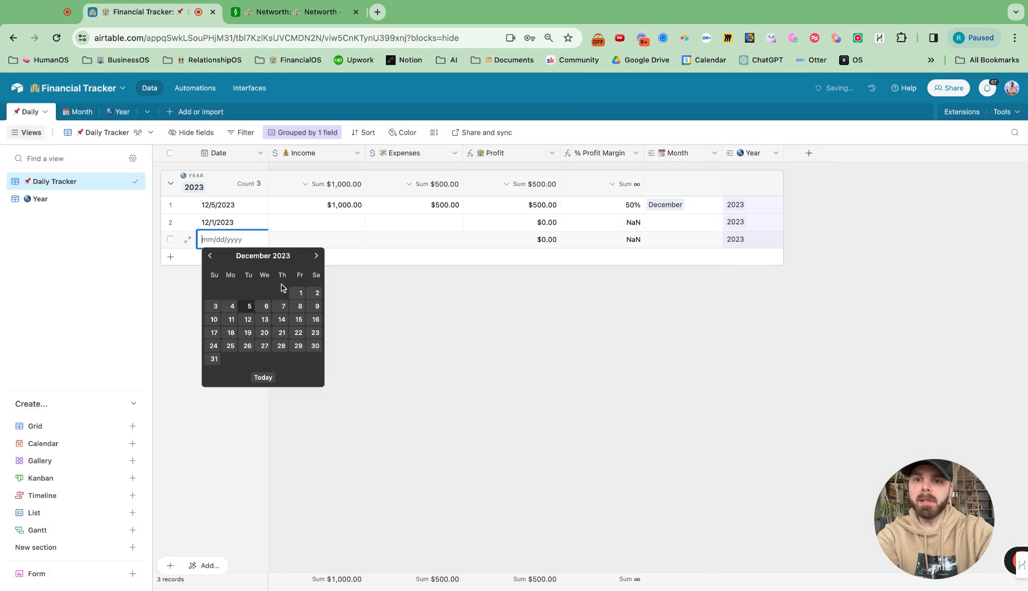
pyautogui.click(316, 294)
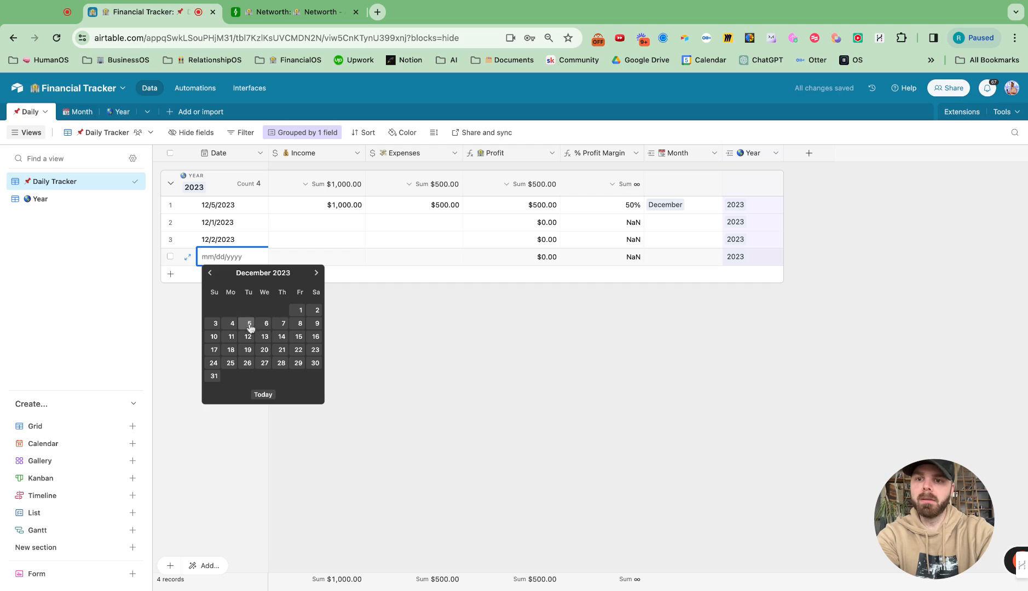
pyautogui.click(214, 323)
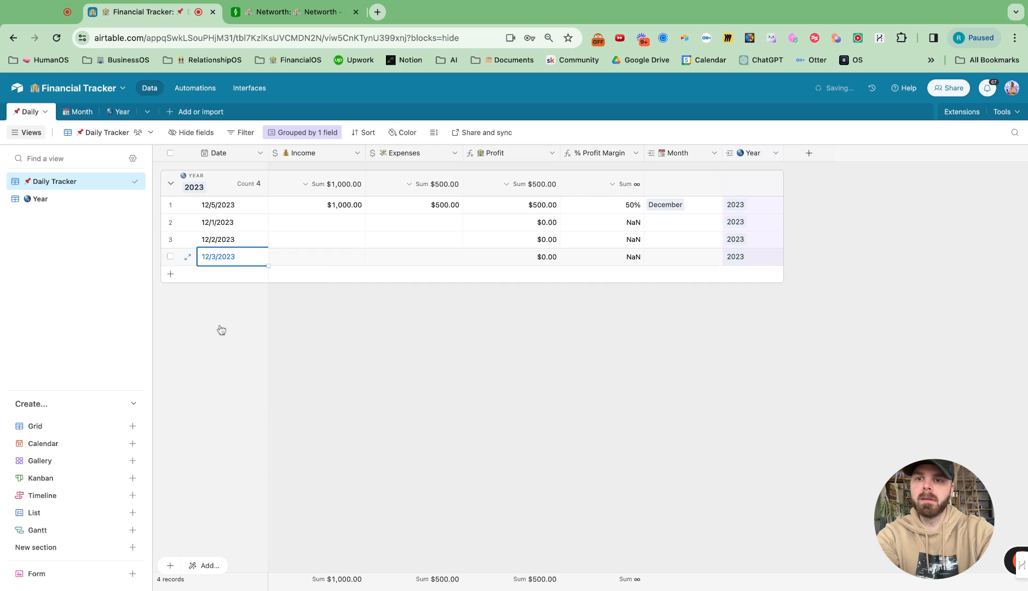
pyautogui.click(170, 274)
pyautogui.click(254, 335)
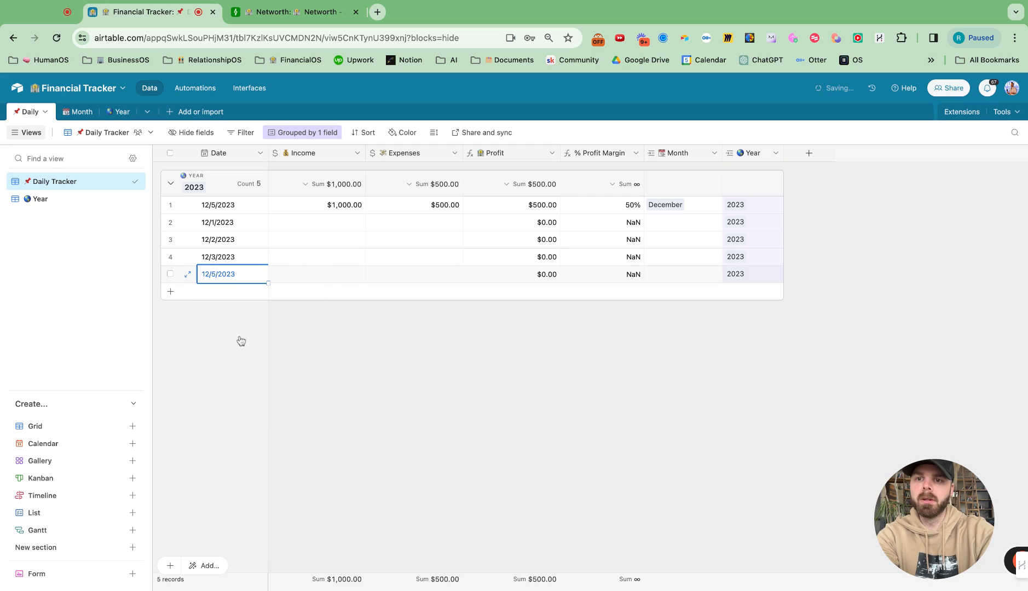
pyautogui.click(220, 277)
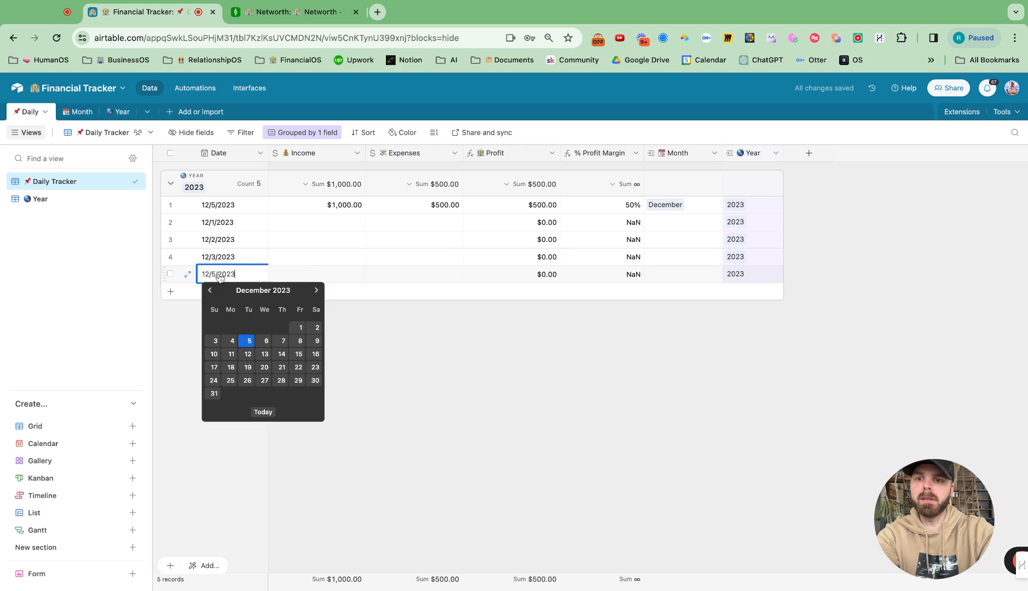
pyautogui.click(231, 340)
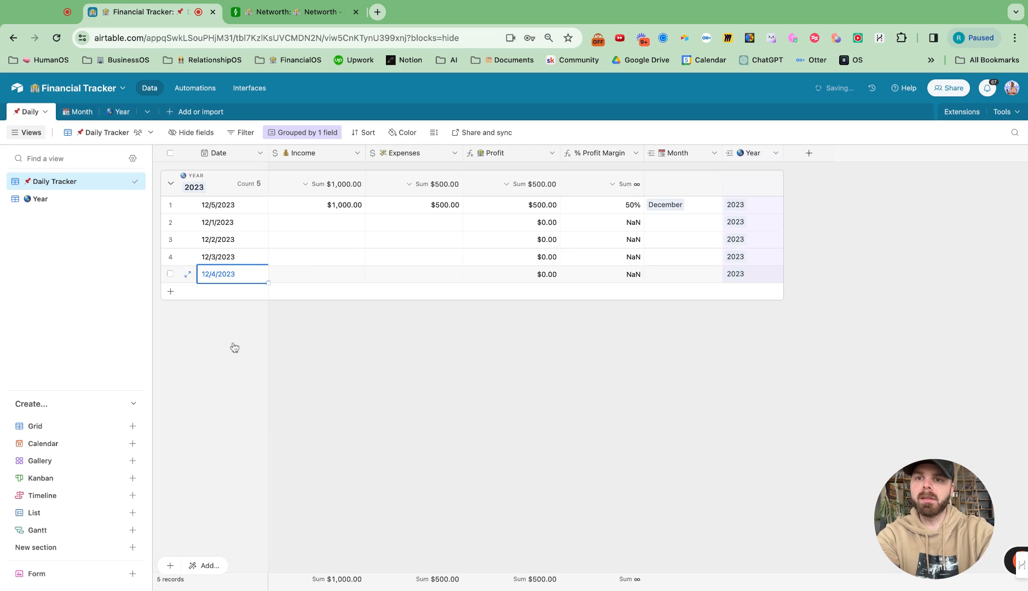
# - Sort the Daily Tracker view by Date in descending order (9 → 1)
pyautogui.click(363, 133)
pyautogui.write('so')
pyautogui.press('BackSpace')
pyautogui.press('BackSpace')
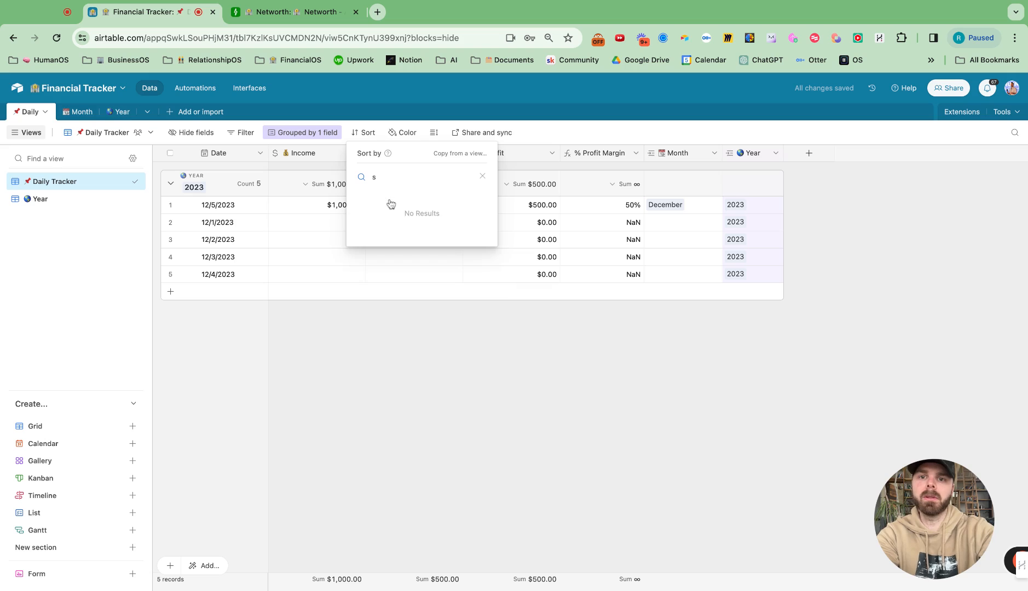
pyautogui.write('date')
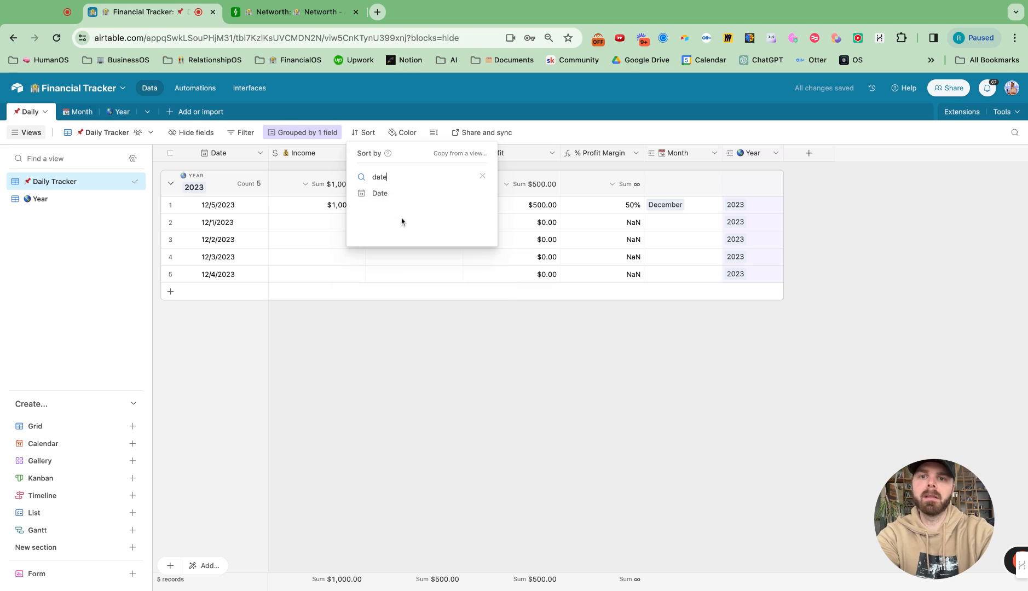
pyautogui.click(389, 194)
pyautogui.click(534, 181)
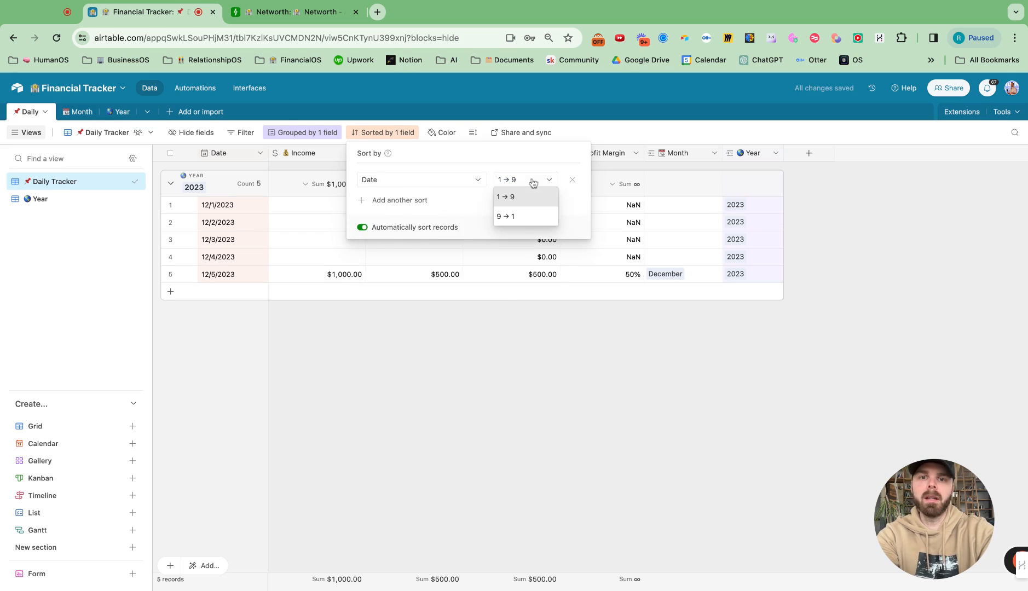
pyautogui.click(524, 219)
pyautogui.click(545, 367)
# - Enter $2,000 income and $500 expenses for the 12/4/2023 record in the Daily table
pyautogui.click(705, 212)
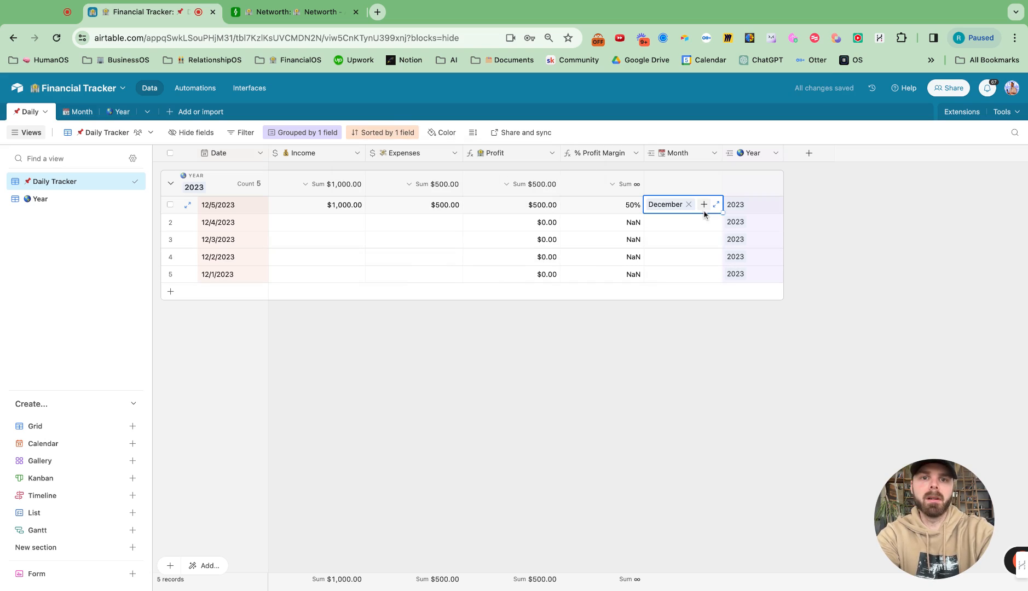
pyautogui.click(334, 222)
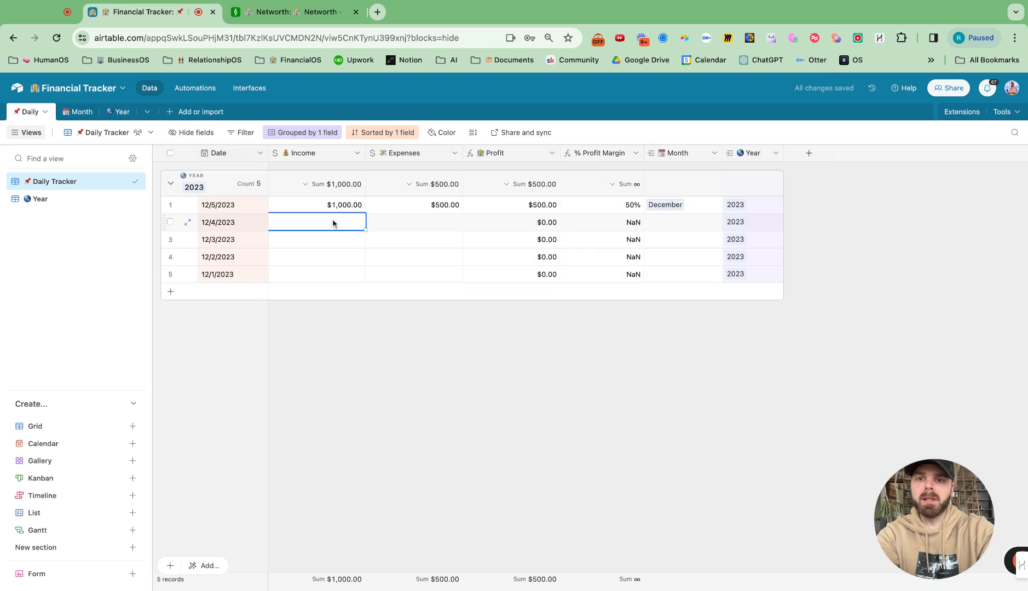
pyautogui.write('2000')
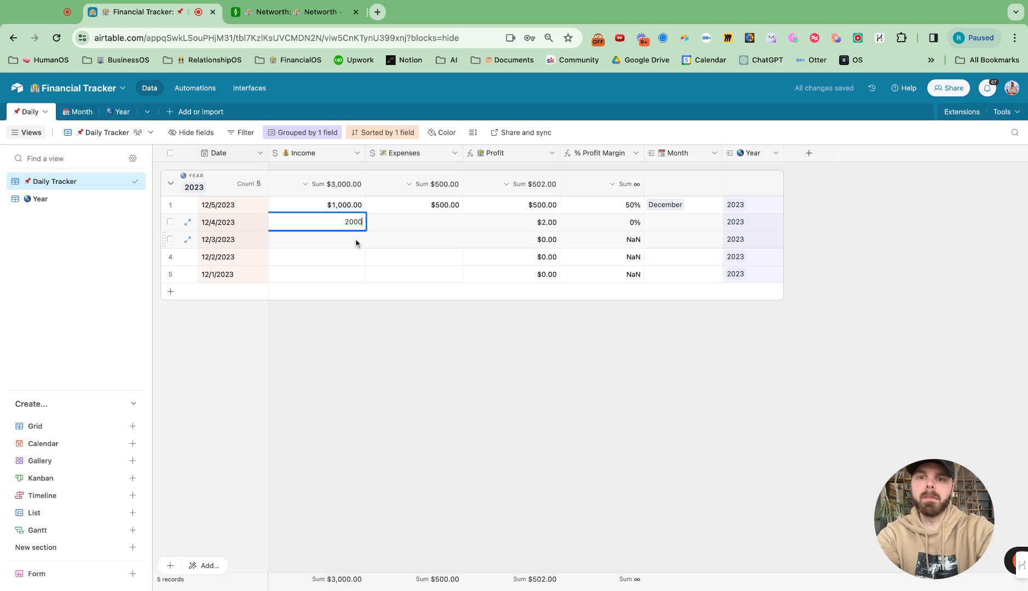
pyautogui.doubleClick(420, 226)
pyautogui.write('5')
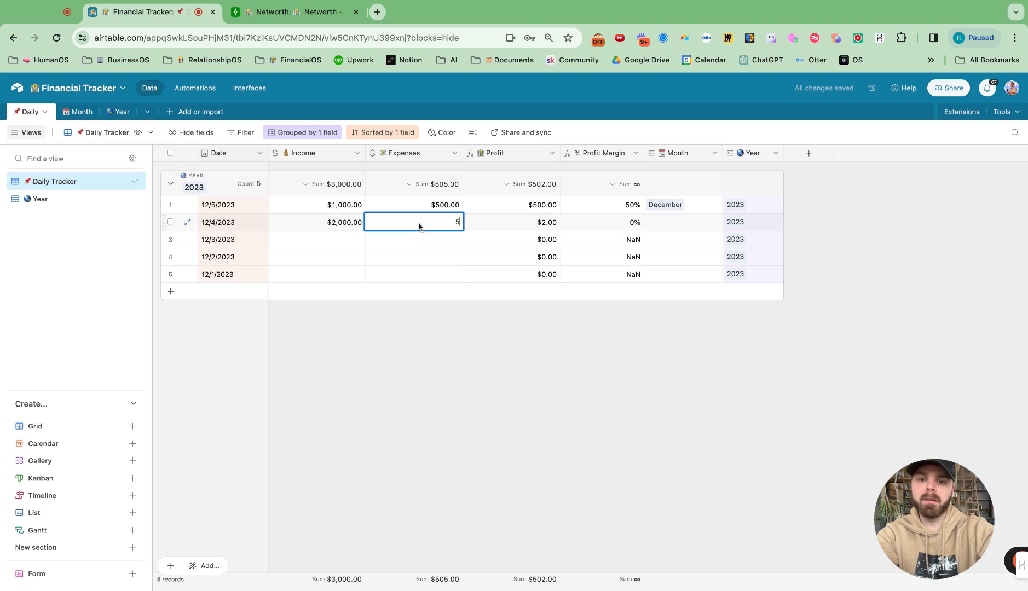
pyautogui.write('00')
# - Enter $300 income and $100 expenses for 12/3/2023, and $2,000 income and $1,000 expenses for 12/2/2023
pyautogui.click(336, 241)
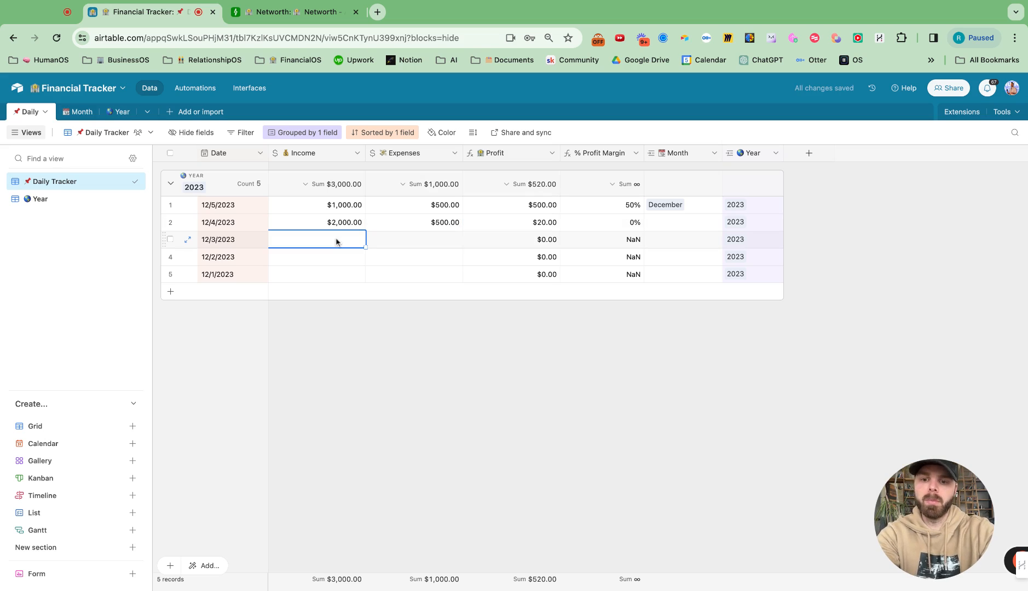
pyautogui.write('300')
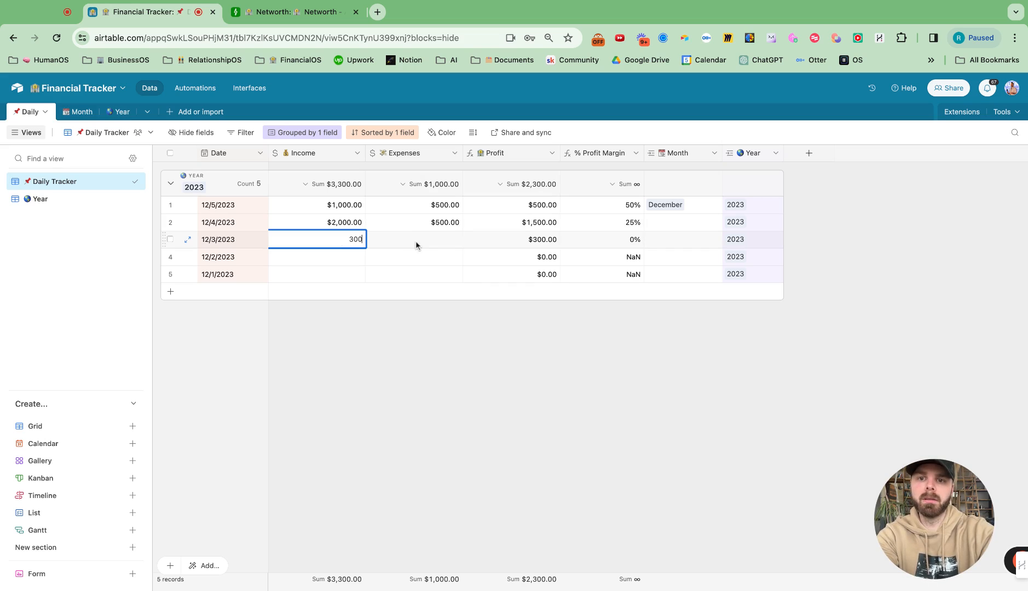
pyautogui.click(416, 245)
pyautogui.write('100')
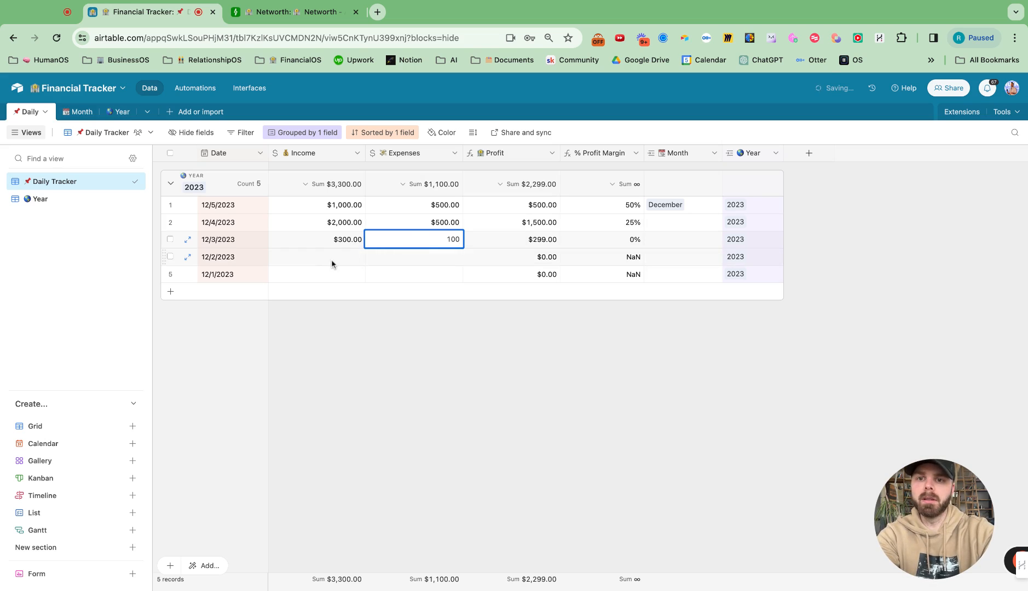
pyautogui.click(333, 257)
pyautogui.write('2000')
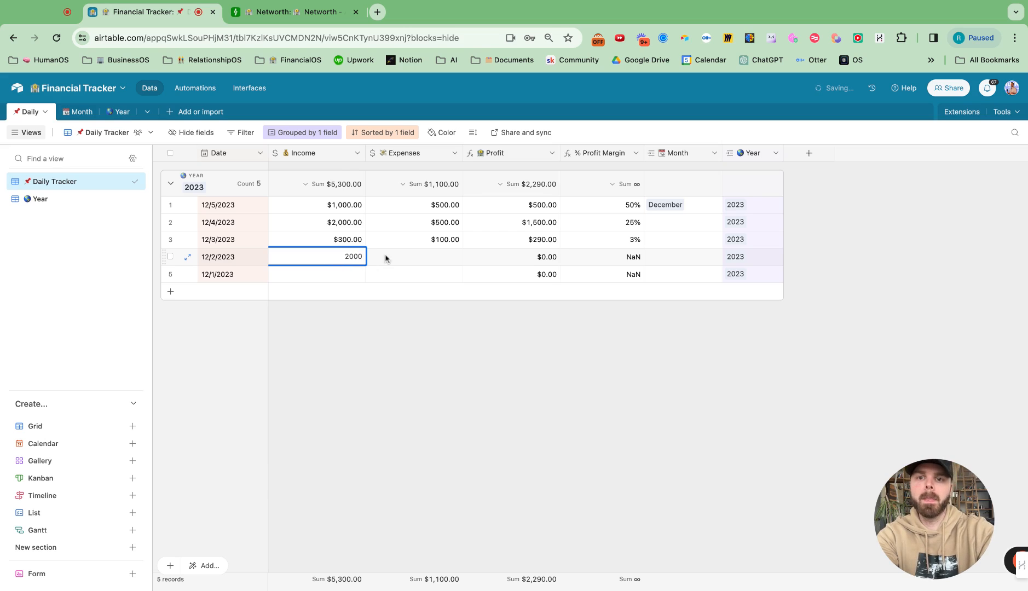
pyautogui.click(413, 257)
pyautogui.write('1000')
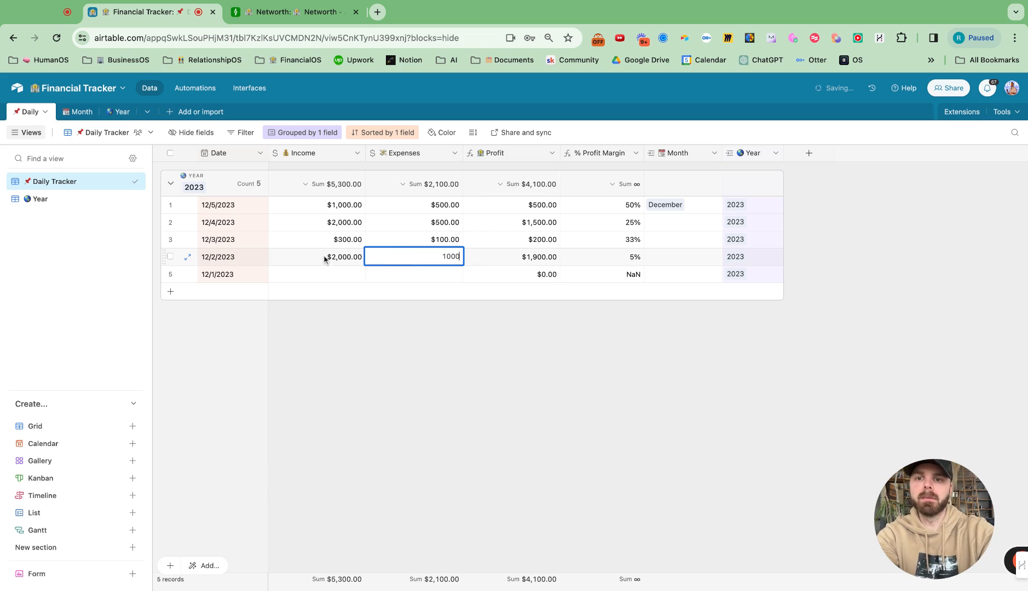
# - Enter $500 income and $1,000 expenses for the 12/1/2023 record
pyautogui.click(318, 270)
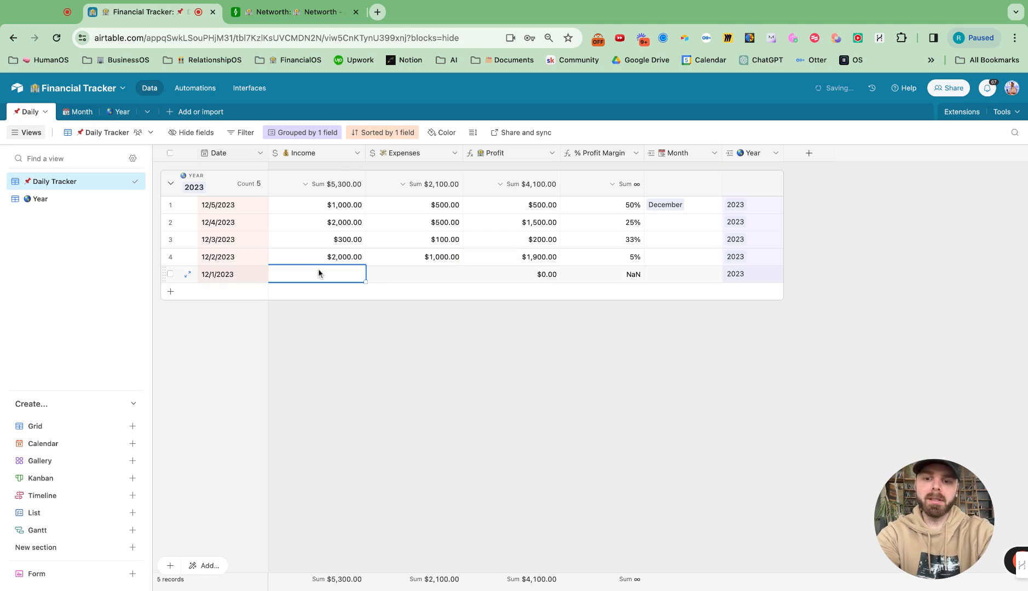
pyautogui.write('4')
pyautogui.press('BackSpace')
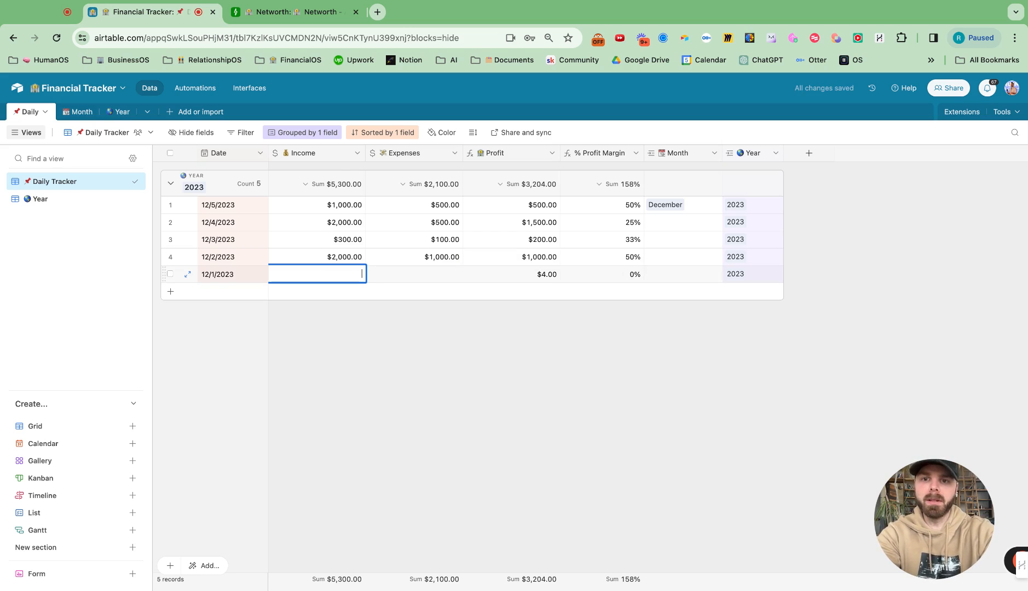
pyautogui.write('500')
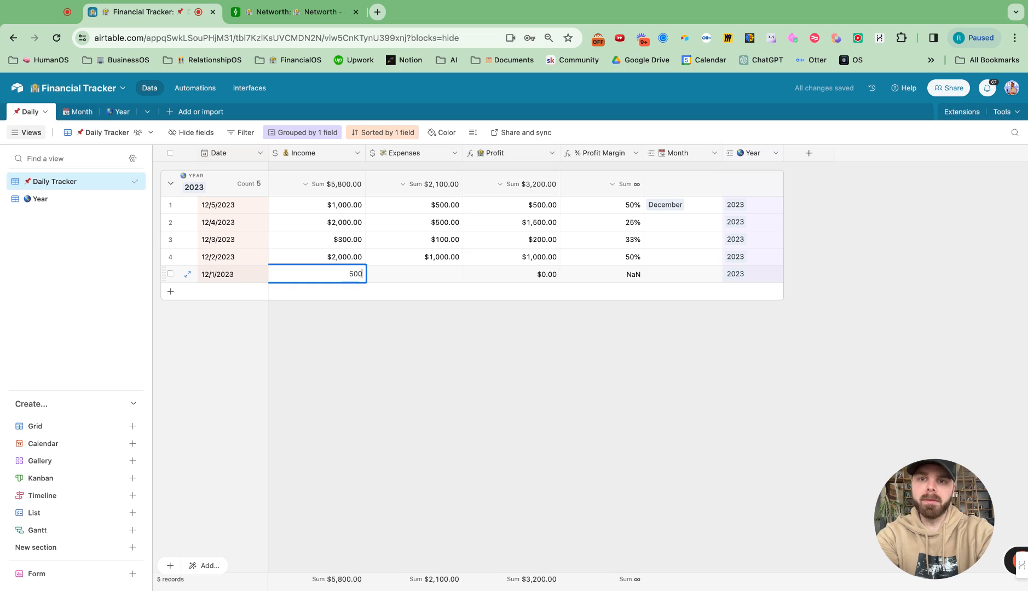
pyautogui.click(409, 285)
pyautogui.click(412, 280)
pyautogui.write('1000')
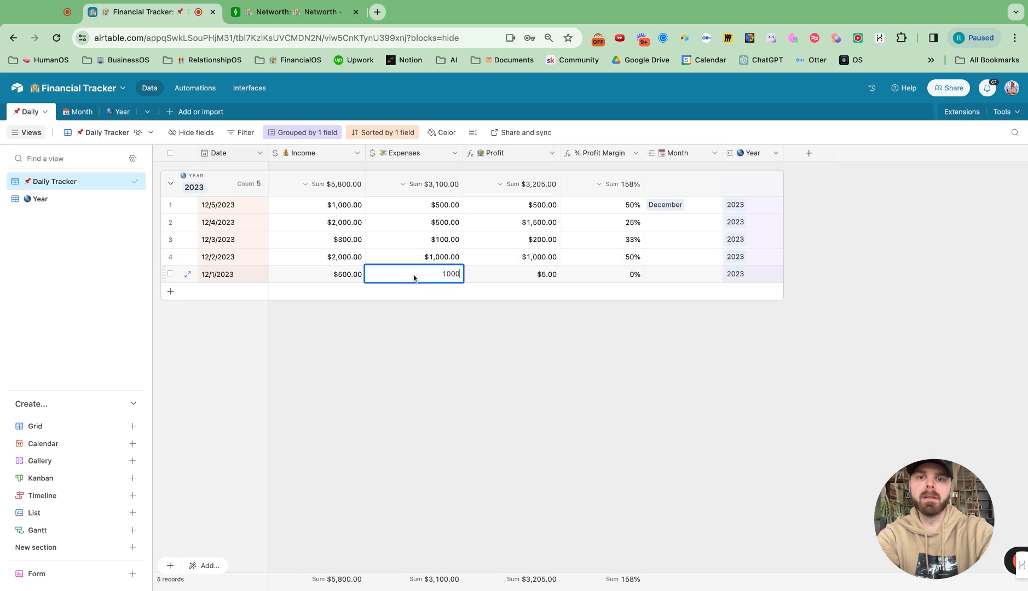
pyautogui.click(577, 353)
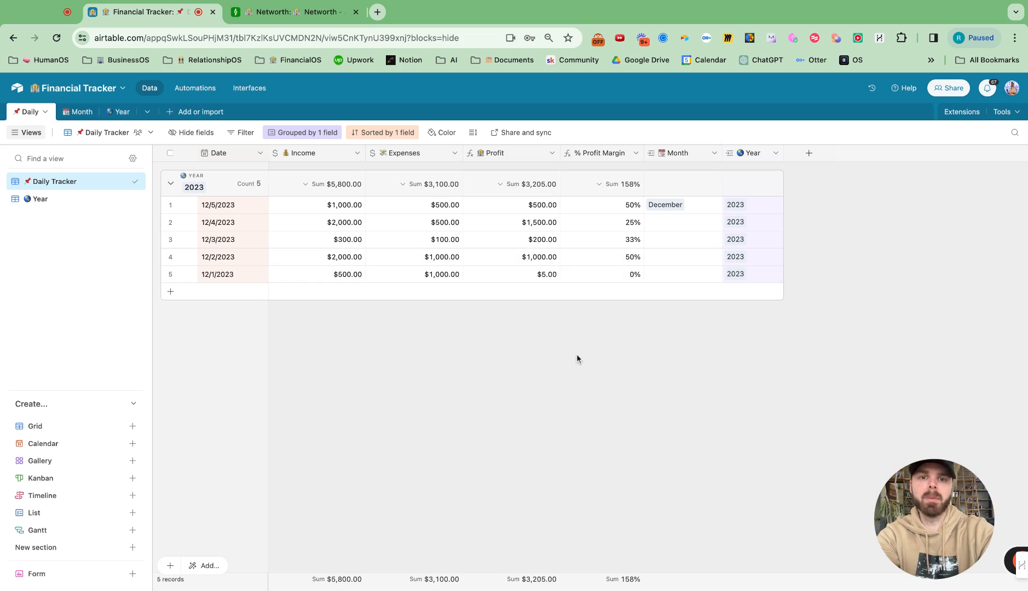
# - Fill the December month link from the 12/5/2023 record down to the other four Daily records
pyautogui.click(701, 211)
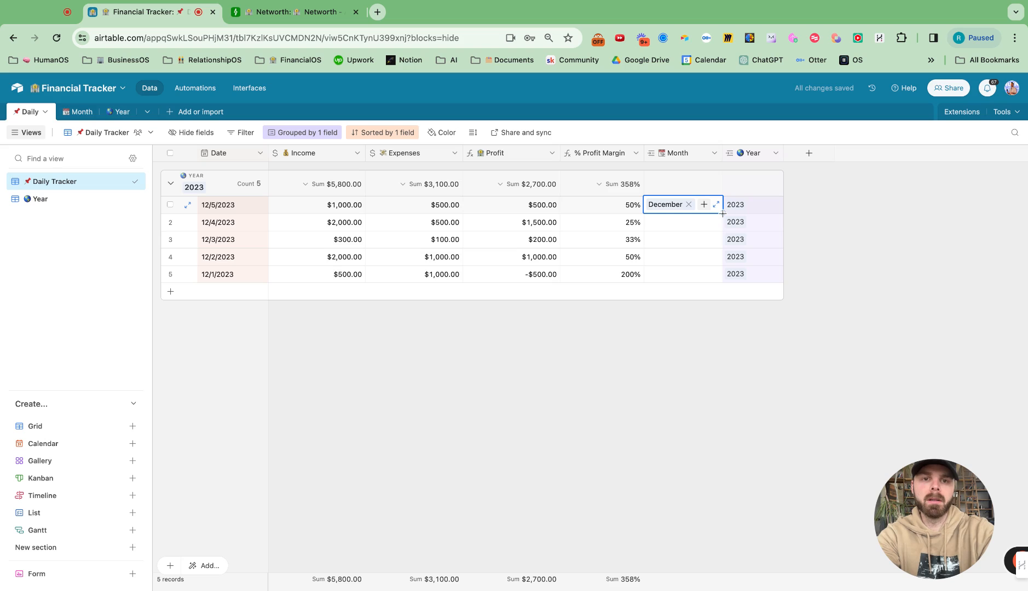
pyautogui.moveTo(723, 213); pyautogui.dragTo(722, 282)
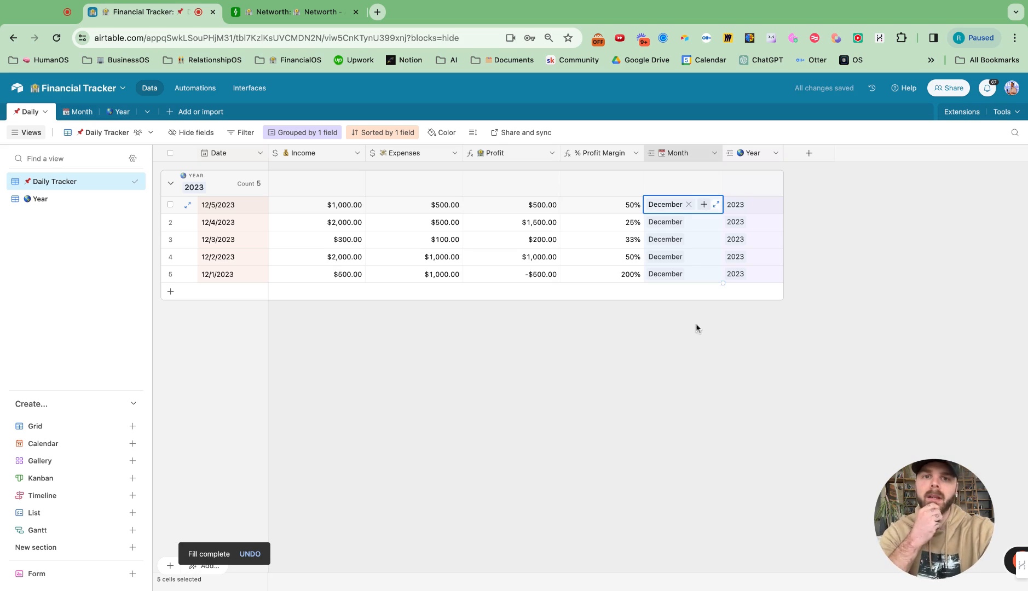
# - Reorder the records of the Month table in reverse calendar order, from December down to January
pyautogui.click(77, 112)
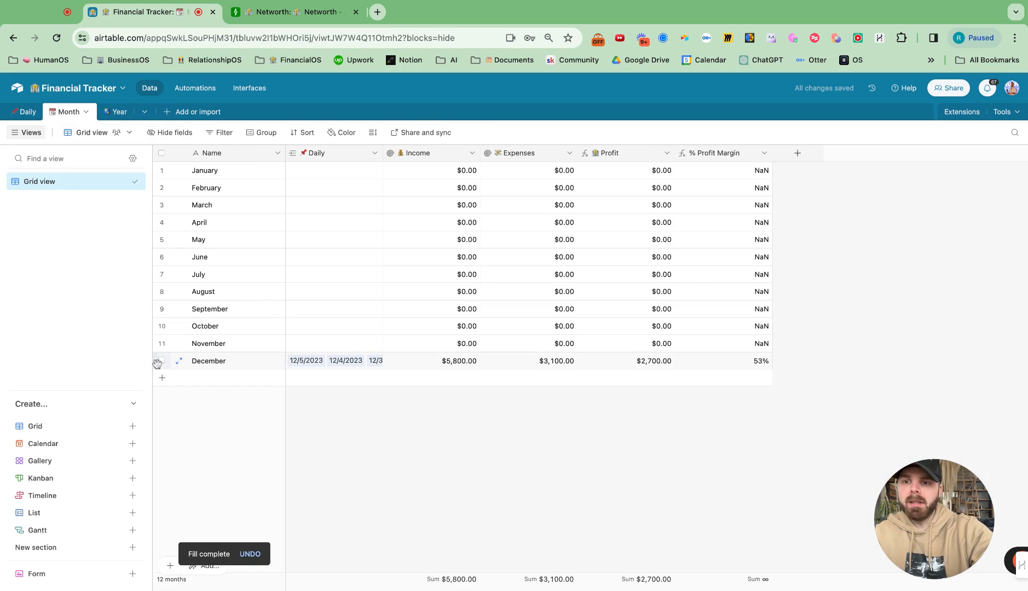
pyautogui.moveTo(157, 363); pyautogui.dragTo(156, 169)
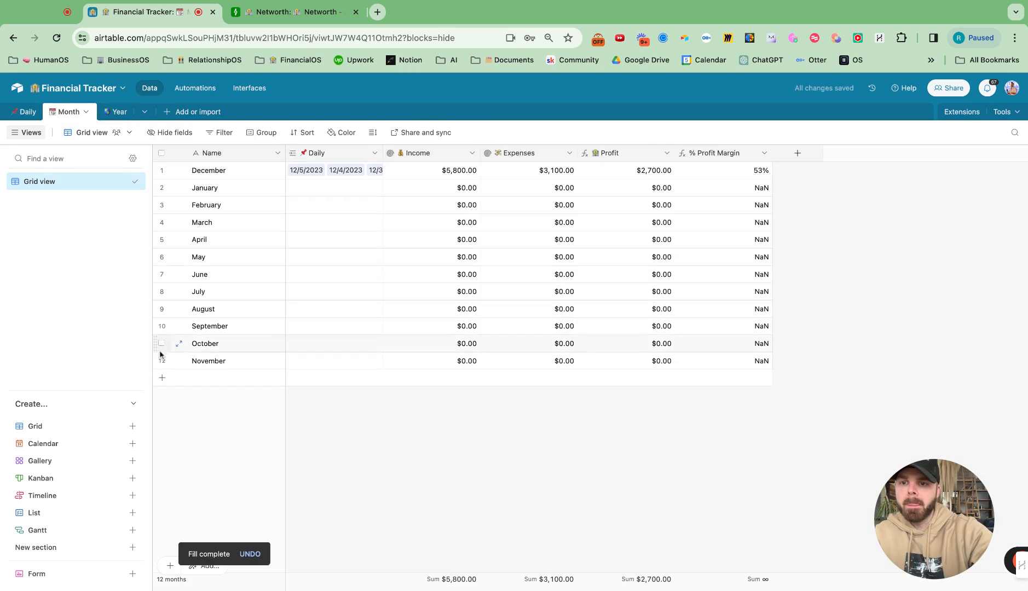
pyautogui.moveTo(160, 355); pyautogui.dragTo(159, 189)
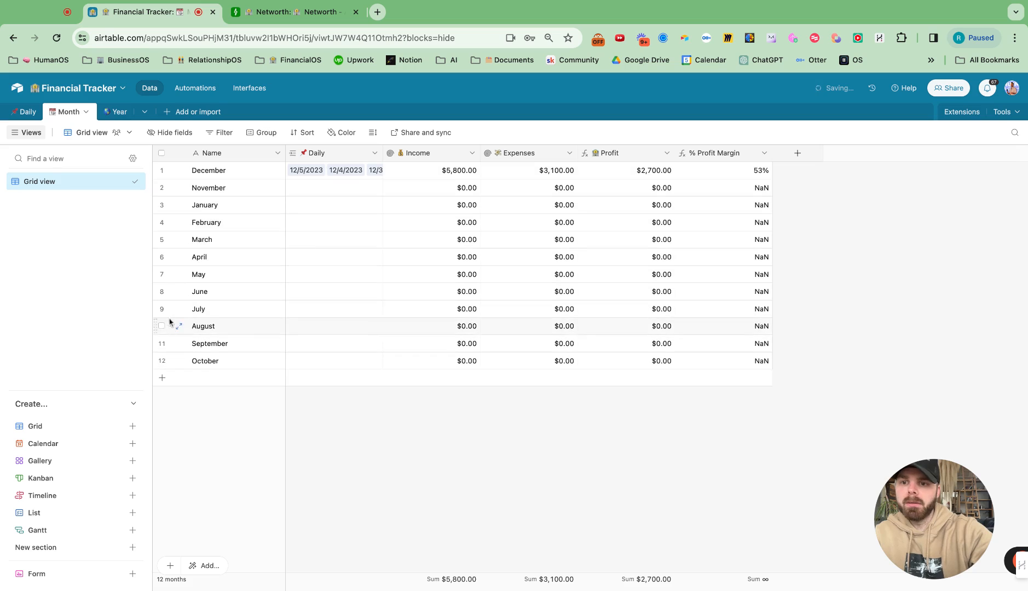
pyautogui.moveTo(157, 360); pyautogui.dragTo(159, 204)
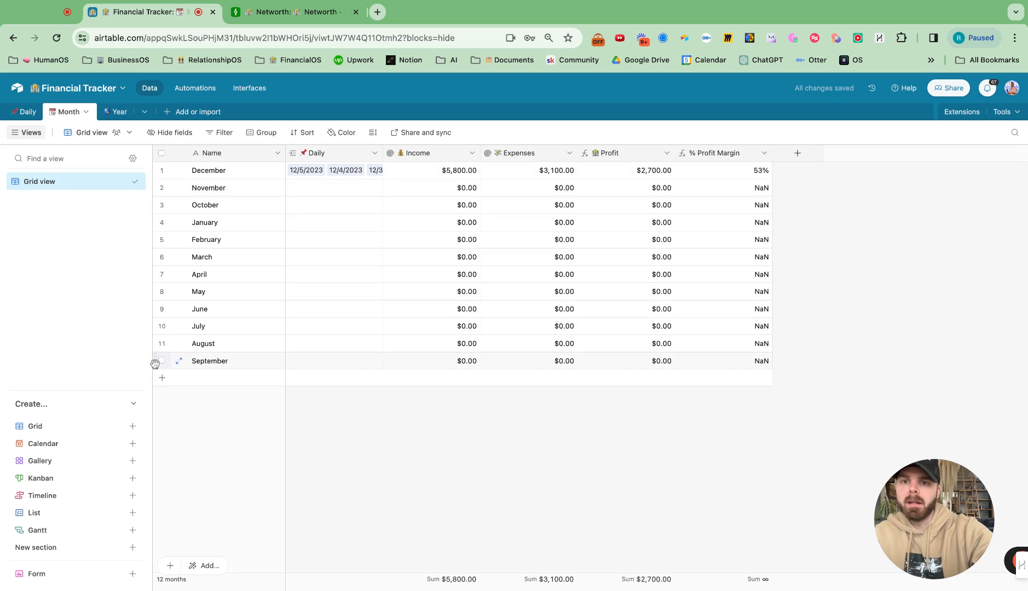
pyautogui.moveTo(155, 361); pyautogui.dragTo(159, 216)
pyautogui.moveTo(155, 361); pyautogui.dragTo(159, 240)
pyautogui.moveTo(157, 359); pyautogui.dragTo(158, 257)
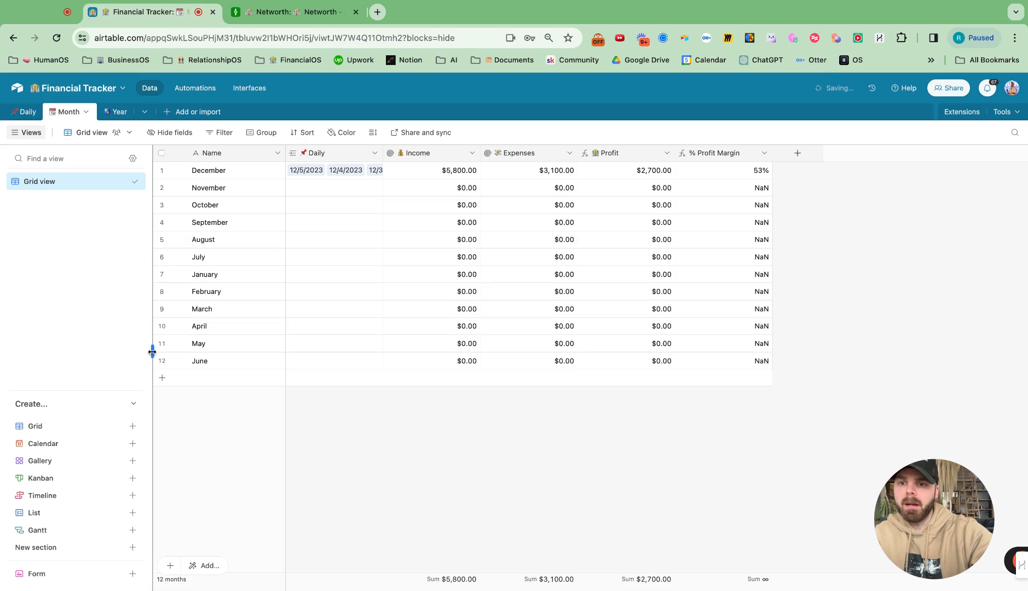
pyautogui.moveTo(157, 361); pyautogui.dragTo(159, 268)
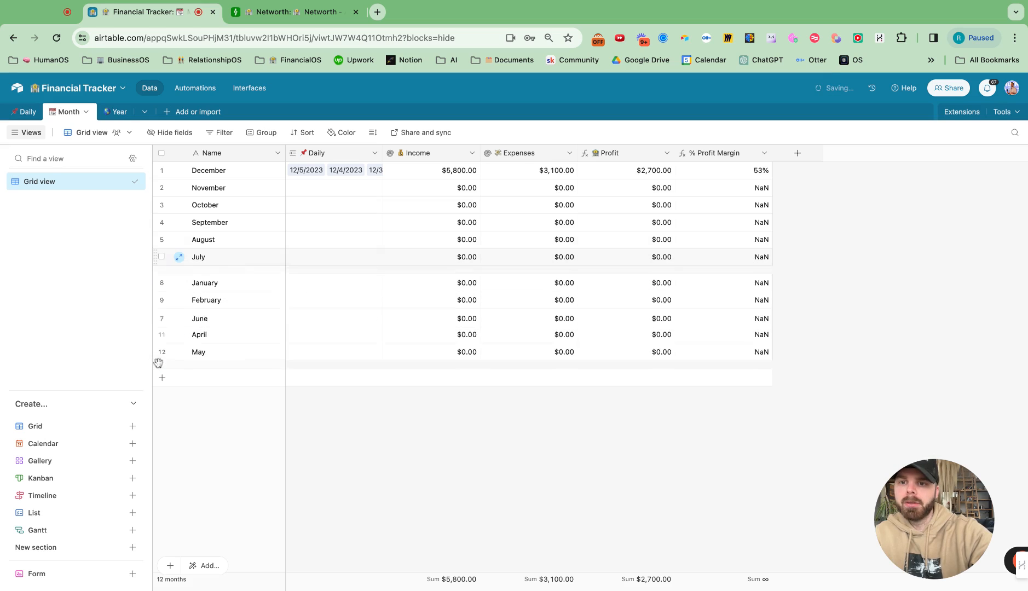
pyautogui.moveTo(155, 362); pyautogui.dragTo(158, 291)
pyautogui.moveTo(157, 360); pyautogui.dragTo(158, 310)
pyautogui.moveTo(158, 361)
pyautogui.mouseDown()
pyautogui.moveTo(159, 325)
pyautogui.moveTo(158, 343)
pyautogui.mouseUp()
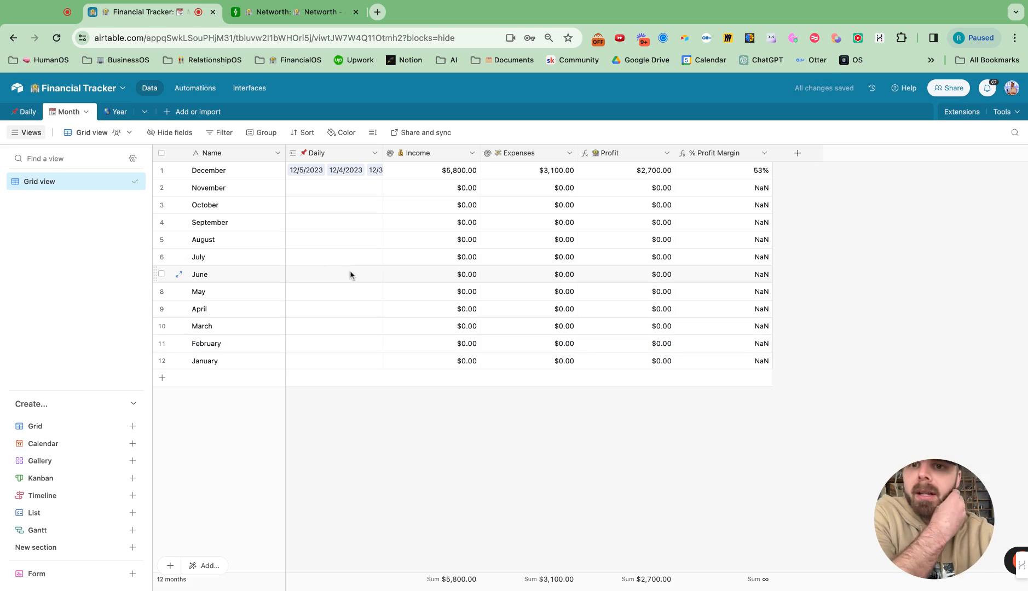
# - Move the Month table's Daily field after % Profit Margin and narrow the Income column
pyautogui.click(338, 157)
pyautogui.moveTo(339, 154); pyautogui.dragTo(675, 156)
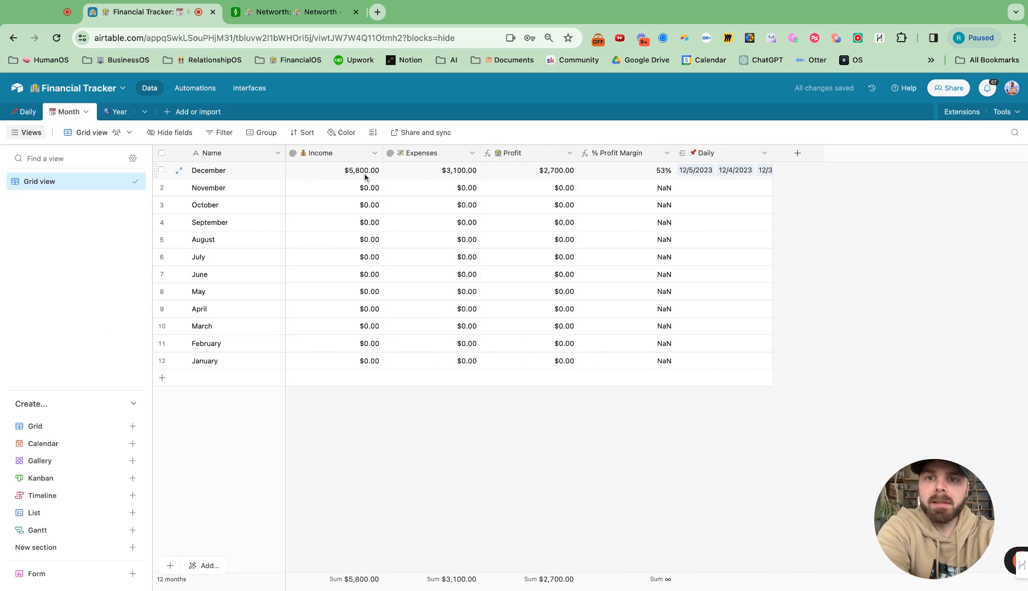
pyautogui.moveTo(381, 156); pyautogui.dragTo(362, 157)
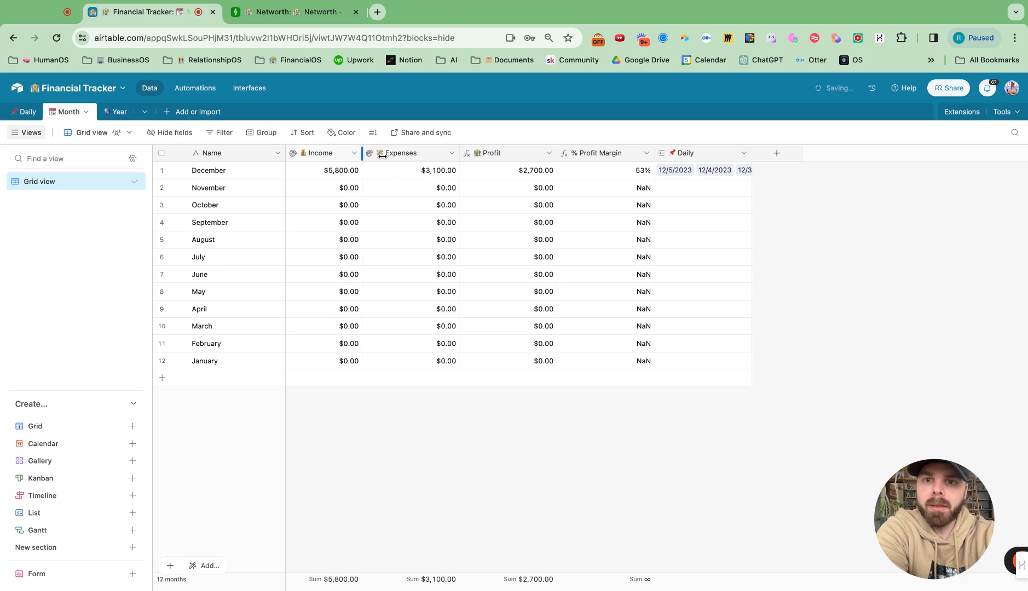
# - Narrow the Expenses, Profit and % Profit Margin columns in the Month table
pyautogui.moveTo(460, 155); pyautogui.dragTo(447, 155)
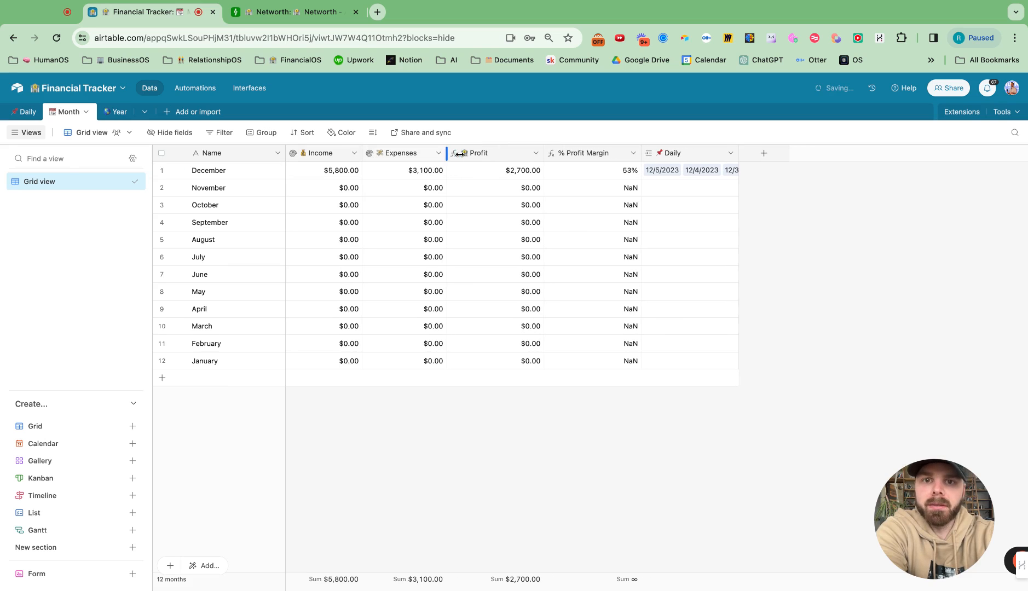
pyautogui.moveTo(544, 155); pyautogui.dragTo(520, 155)
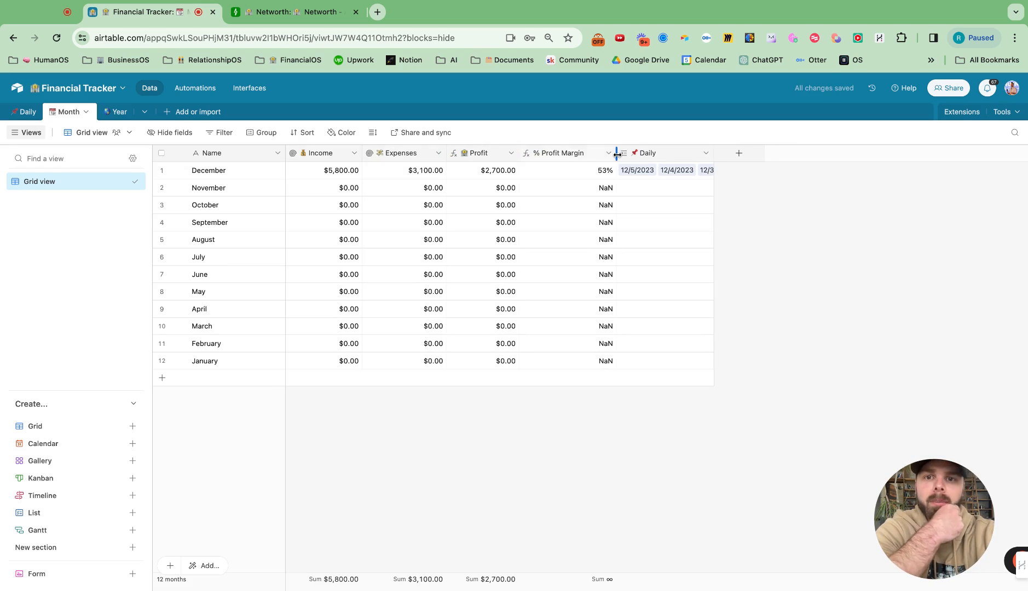
pyautogui.moveTo(617, 154); pyautogui.dragTo(608, 155)
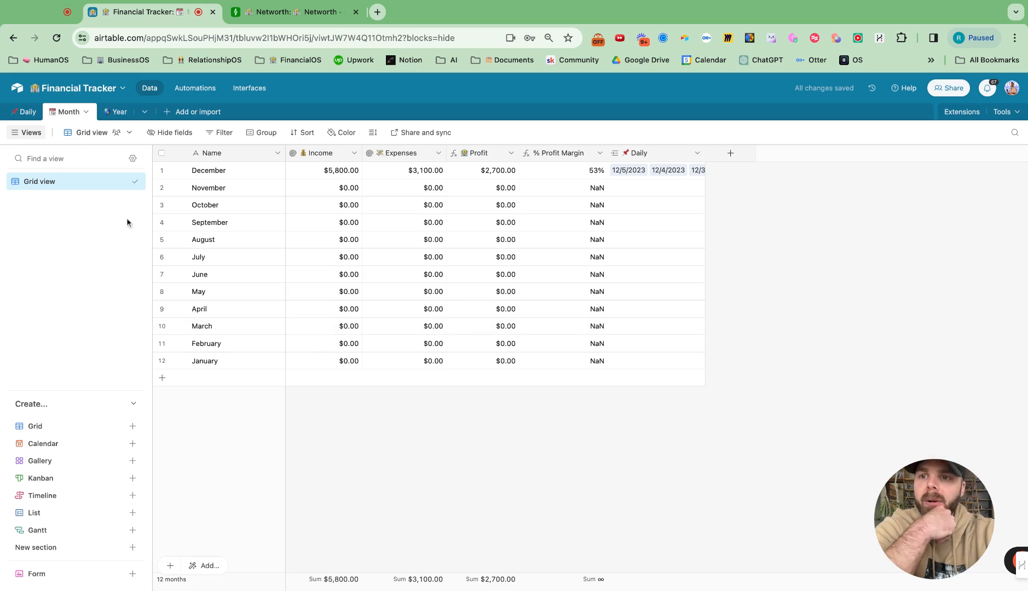
# - In the Year table, name the two empty records directly above 2023 as 2022 and 2024
pyautogui.click(115, 113)
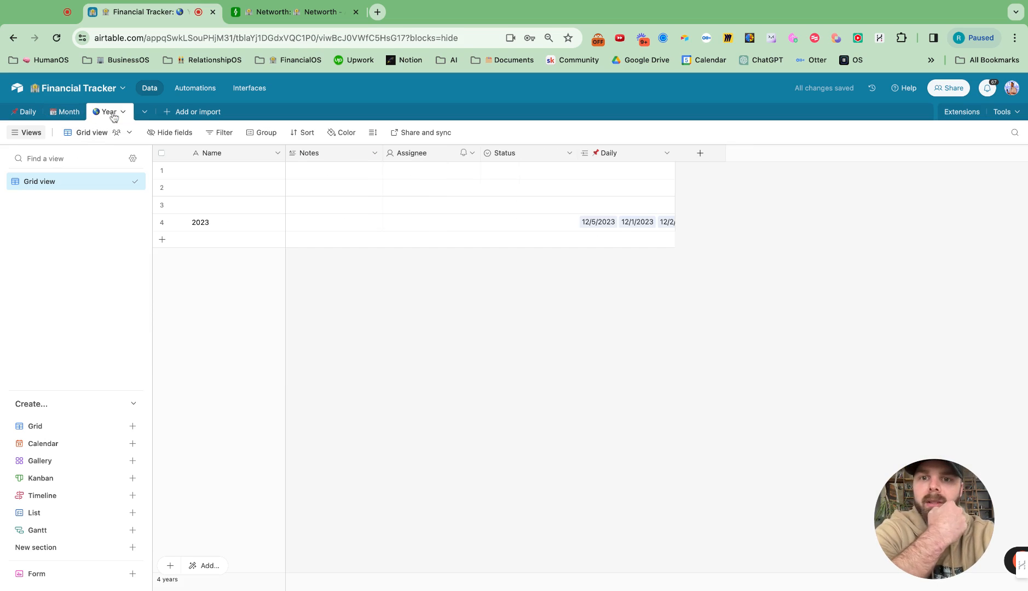
pyautogui.click(208, 212)
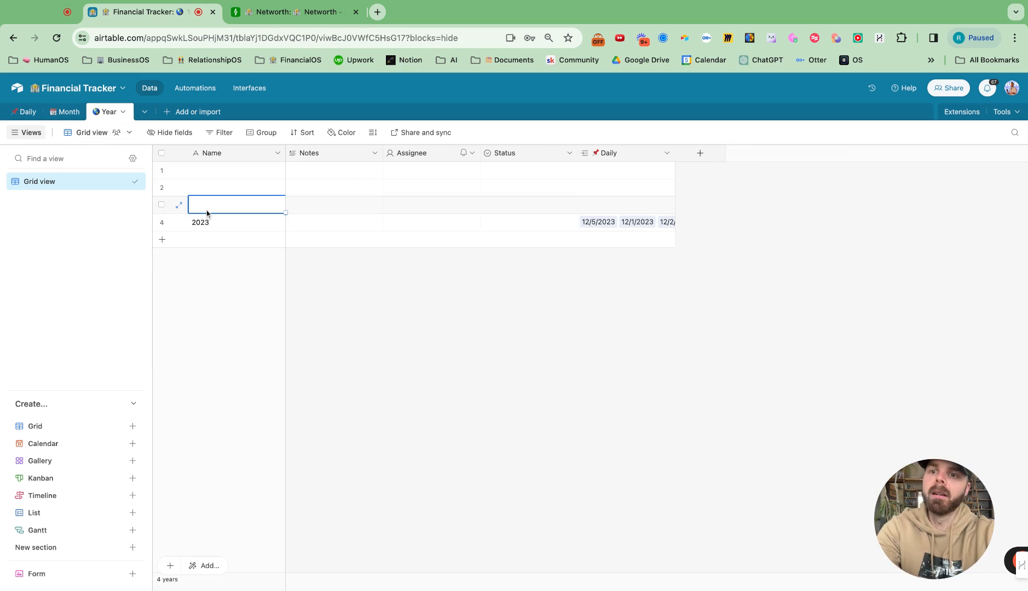
pyautogui.write('202')
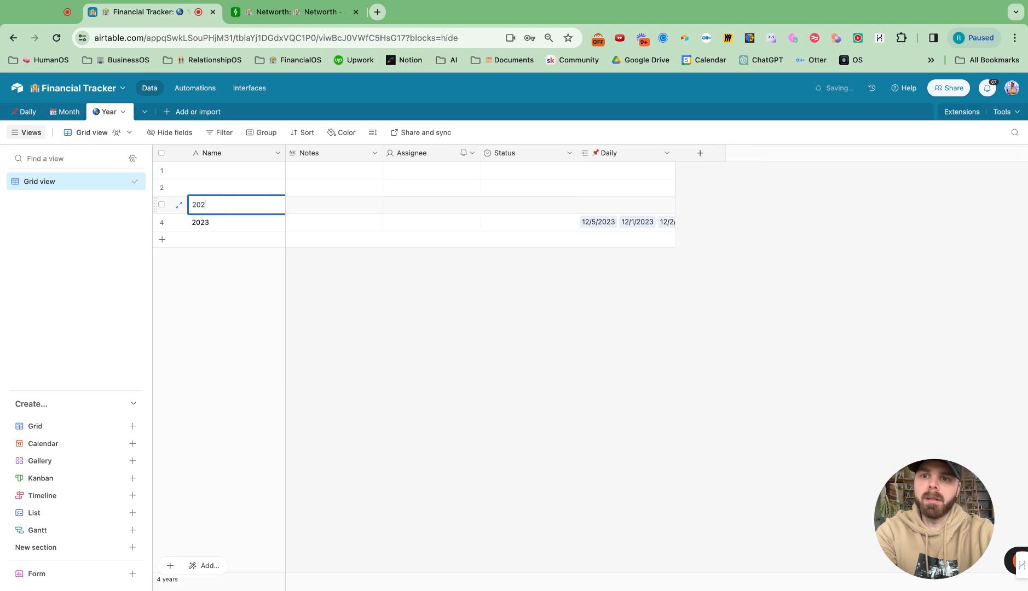
pyautogui.write('2')
pyautogui.click(210, 192)
pyautogui.write('22')
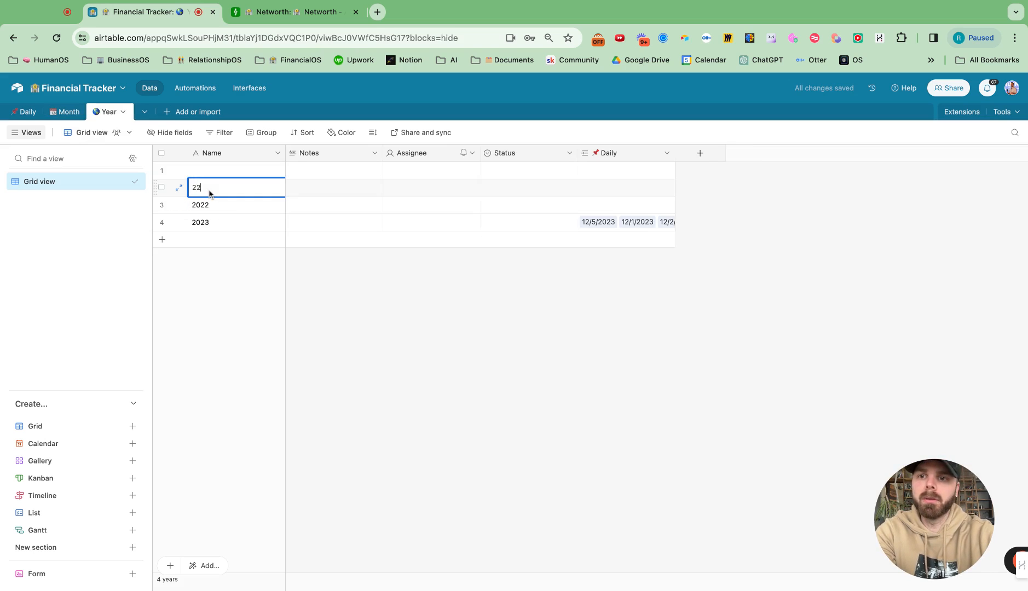
pyautogui.write('24')
pyautogui.click(462, 415)
# - Move the 2023 record above 2022, and delete the 2024 record and the blank record from the Year table
pyautogui.moveTo(156, 228); pyautogui.dragTo(156, 185)
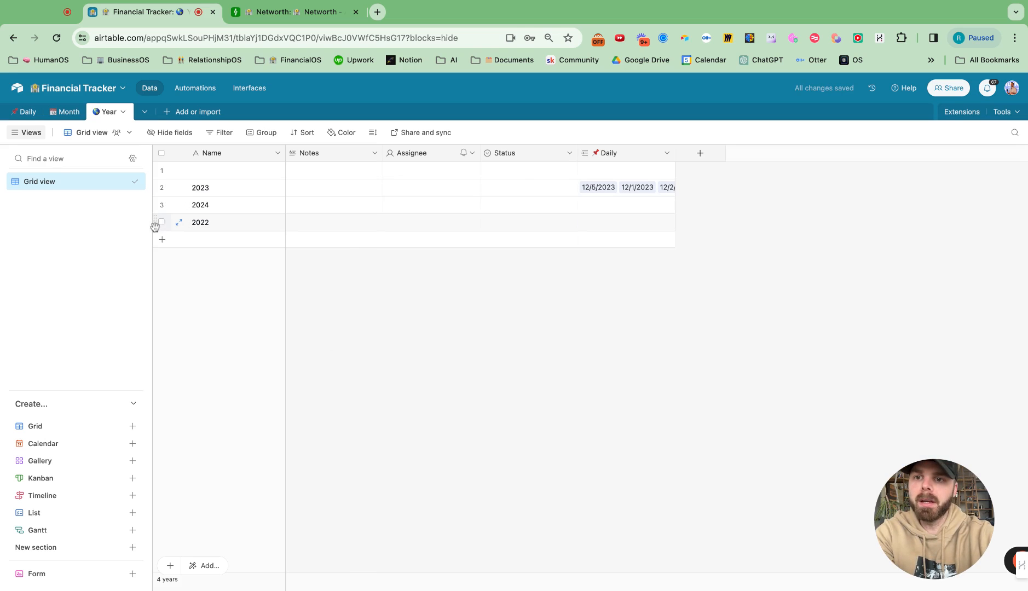
pyautogui.moveTo(156, 223); pyautogui.dragTo(156, 223)
pyautogui.rightClick(161, 228)
pyautogui.click(207, 416)
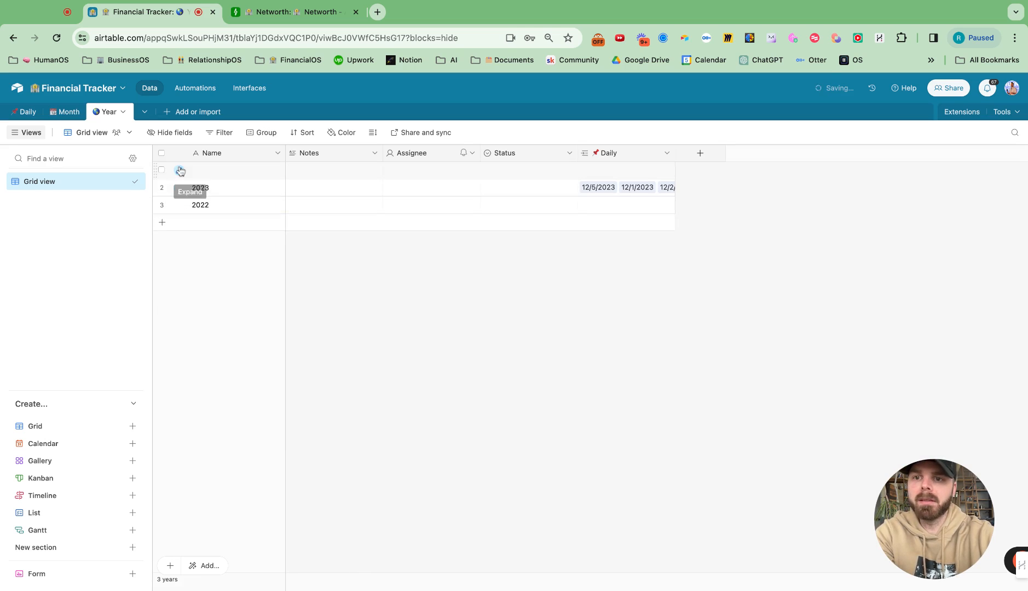
pyautogui.rightClick(164, 173)
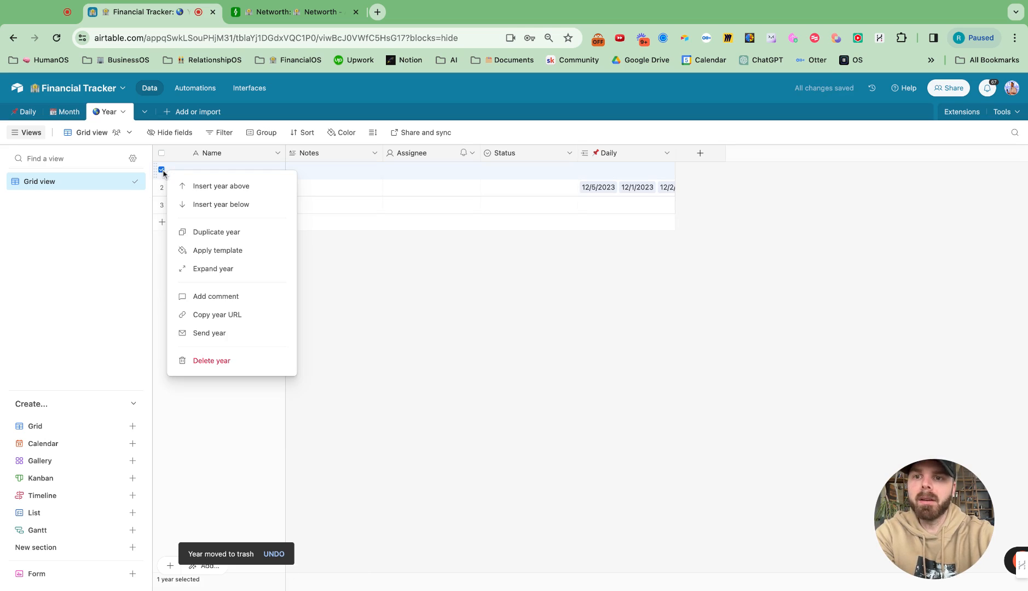
pyautogui.click(218, 359)
# - Delete the Notes, Assignee and Status fields from the Year table
pyautogui.click(375, 153)
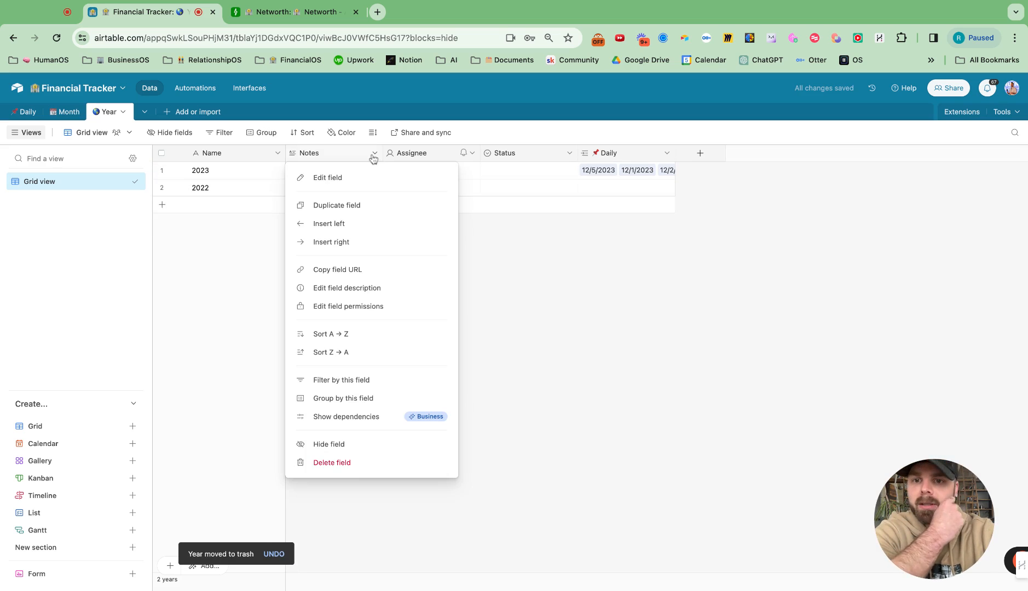
pyautogui.click(351, 464)
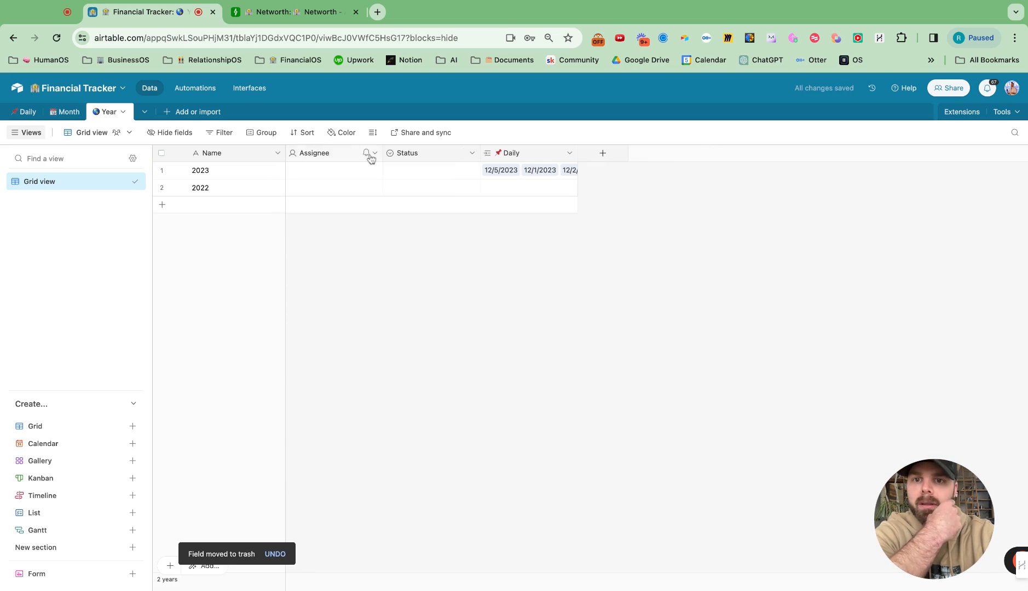
pyautogui.click(375, 154)
pyautogui.click(353, 464)
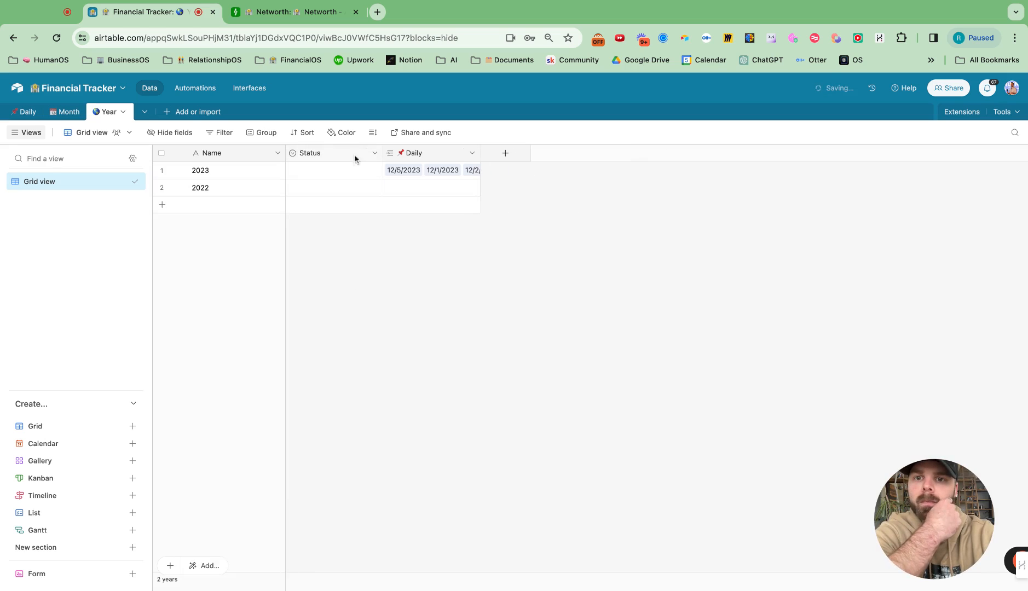
pyautogui.click(374, 154)
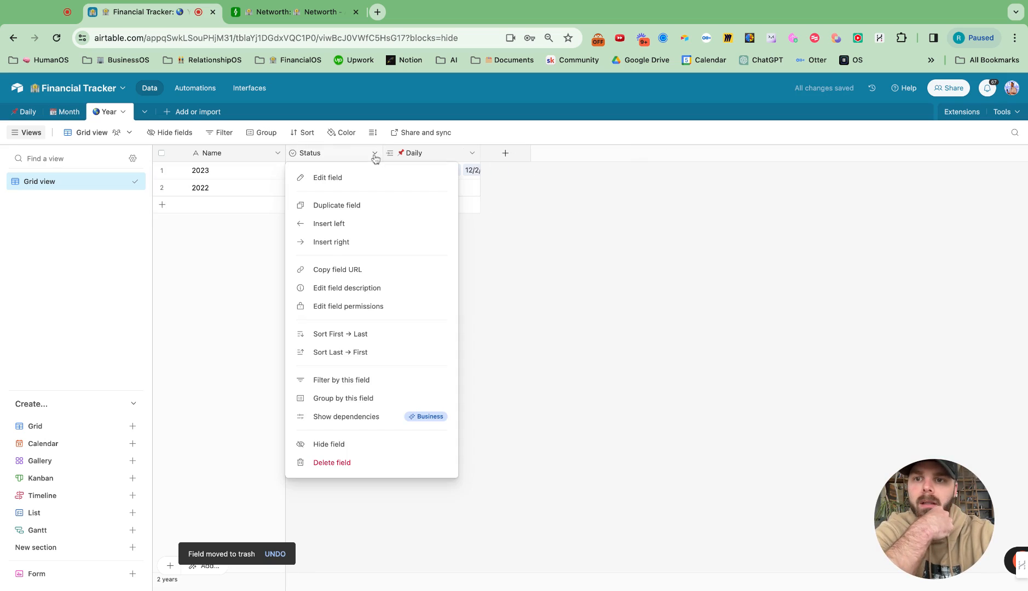
pyautogui.click(347, 465)
# - Start a new field named "💰 Income" in the Year table and set its type to Rollup
pyautogui.click(408, 154)
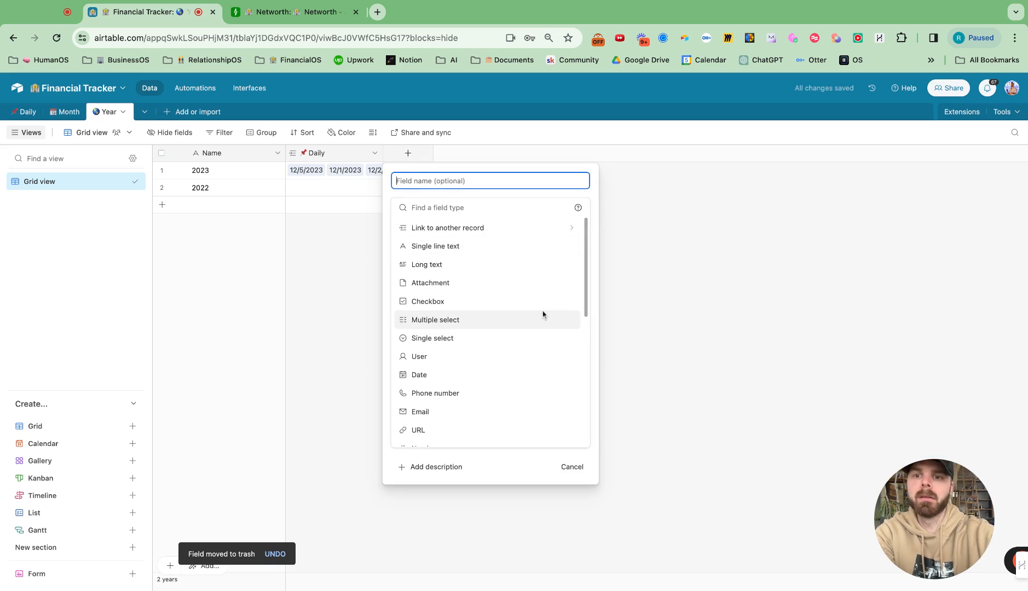
pyautogui.write('💰 Income')
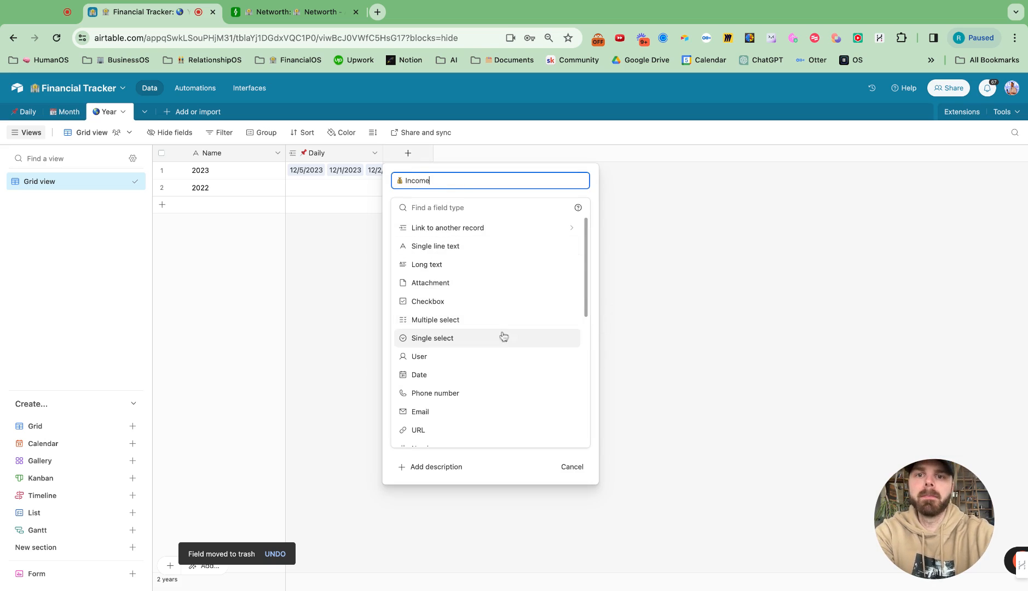
pyautogui.click(449, 208)
pyautogui.write('cur')
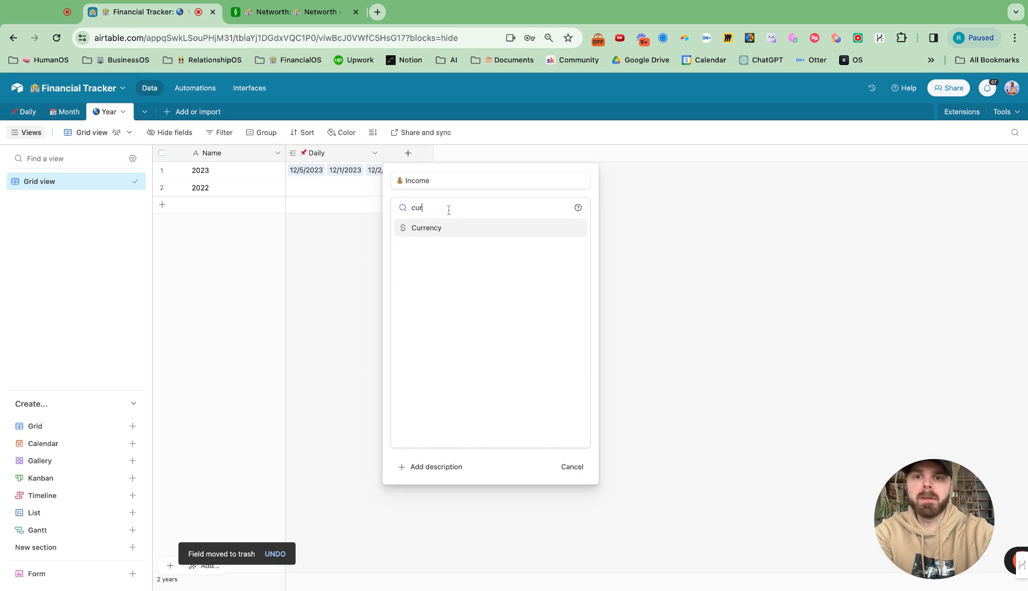
pyautogui.click(444, 229)
pyautogui.click(492, 205)
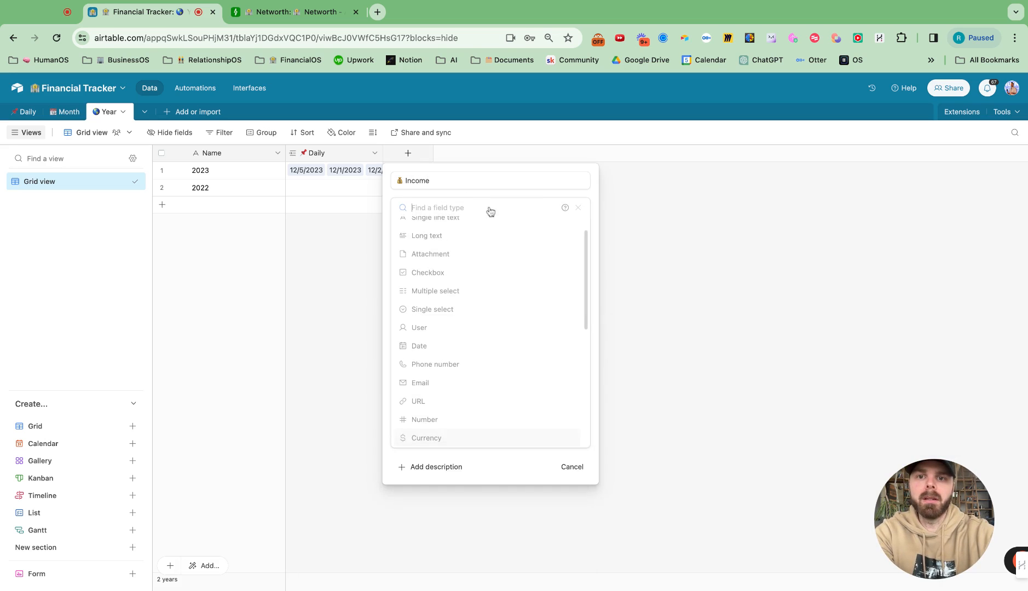
pyautogui.write('rol')
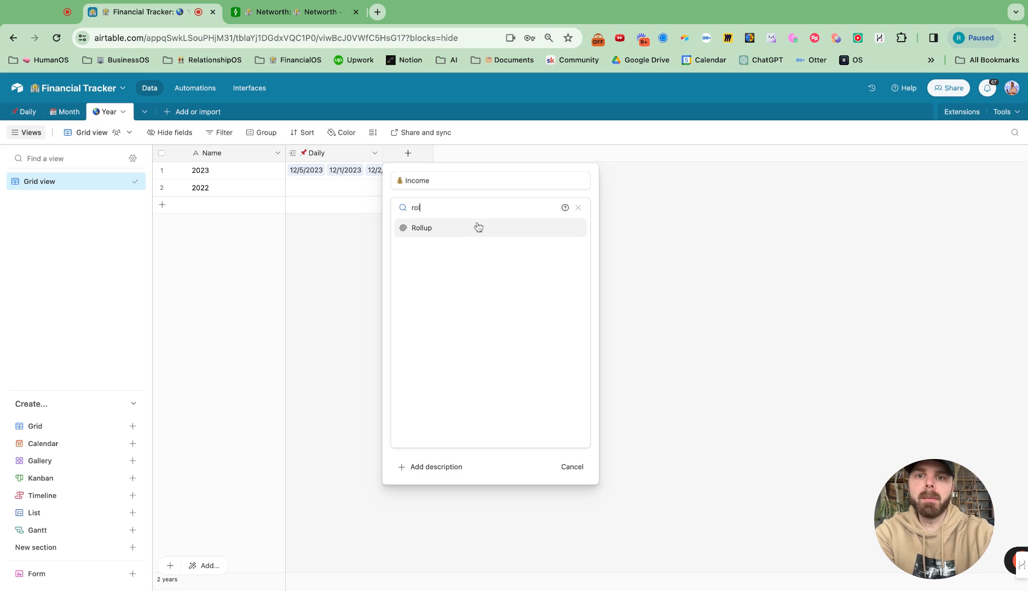
pyautogui.click(463, 229)
# - Create the Income rollup from the Daily table's Income field and place its column before Daily
pyautogui.click(441, 286)
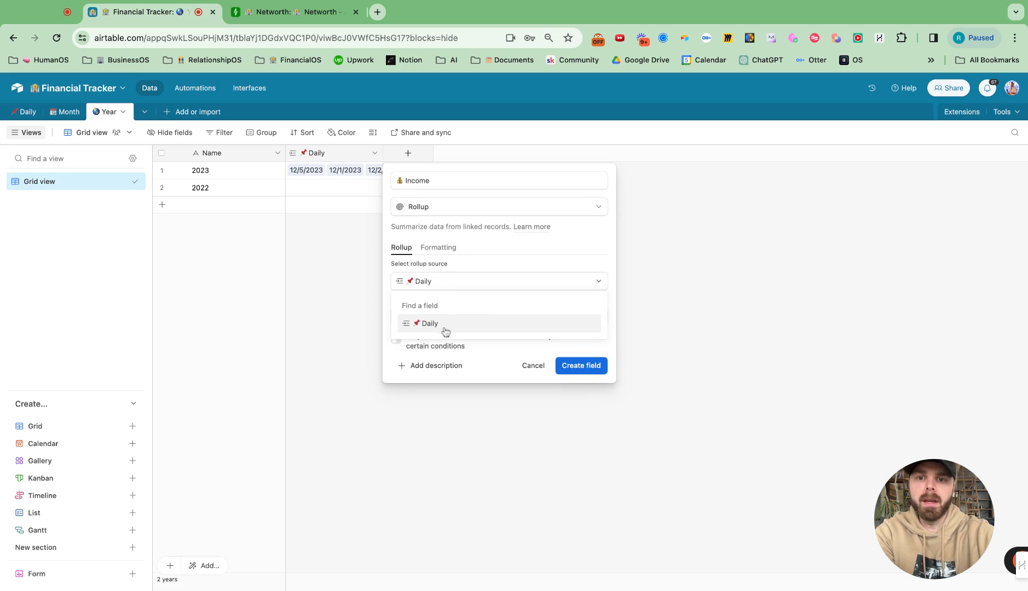
pyautogui.click(439, 332)
pyautogui.click(428, 319)
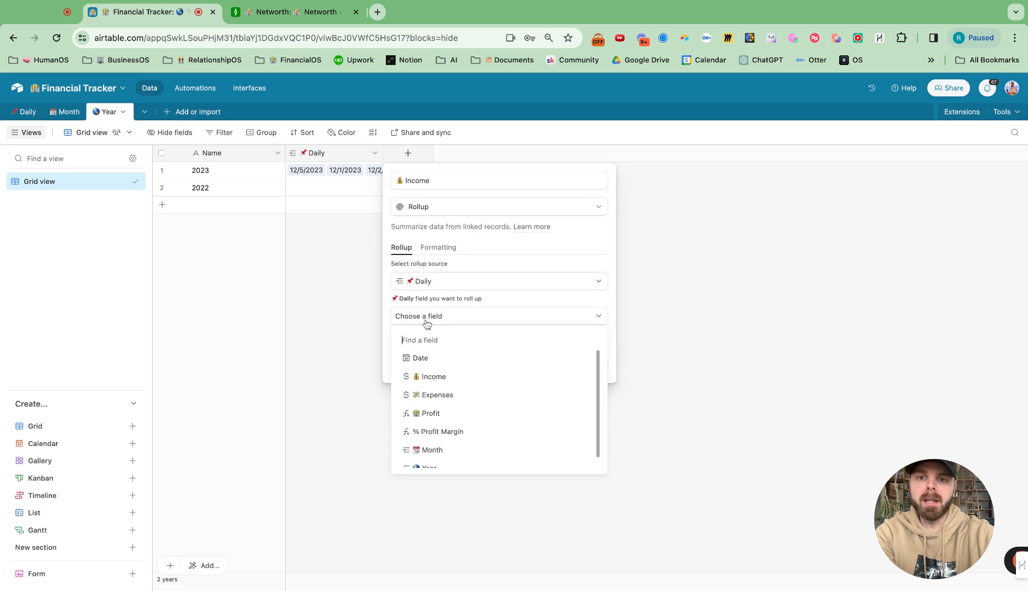
pyautogui.click(434, 378)
pyautogui.click(581, 414)
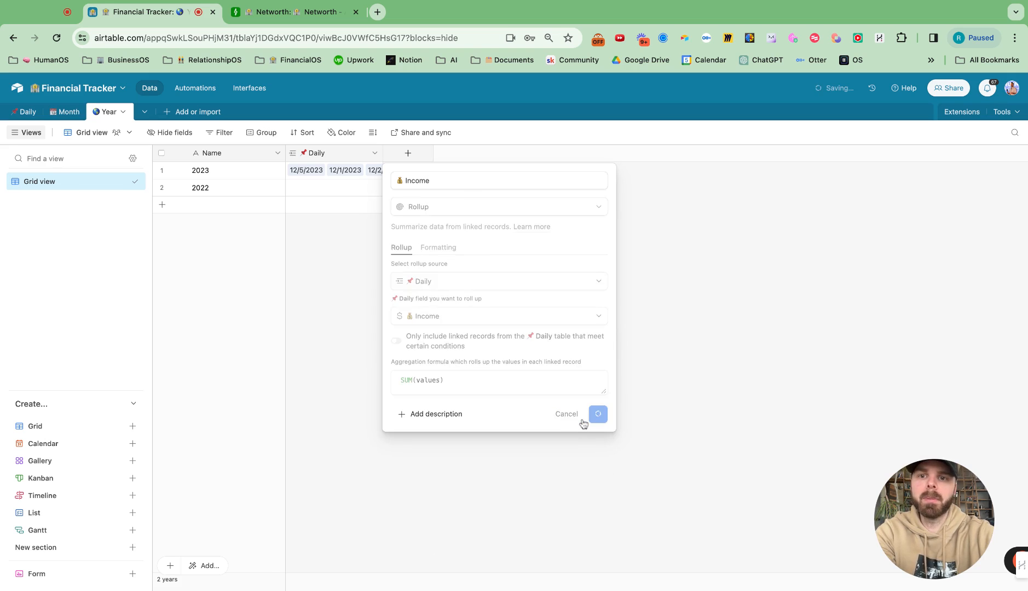
pyautogui.moveTo(436, 155); pyautogui.dragTo(438, 158)
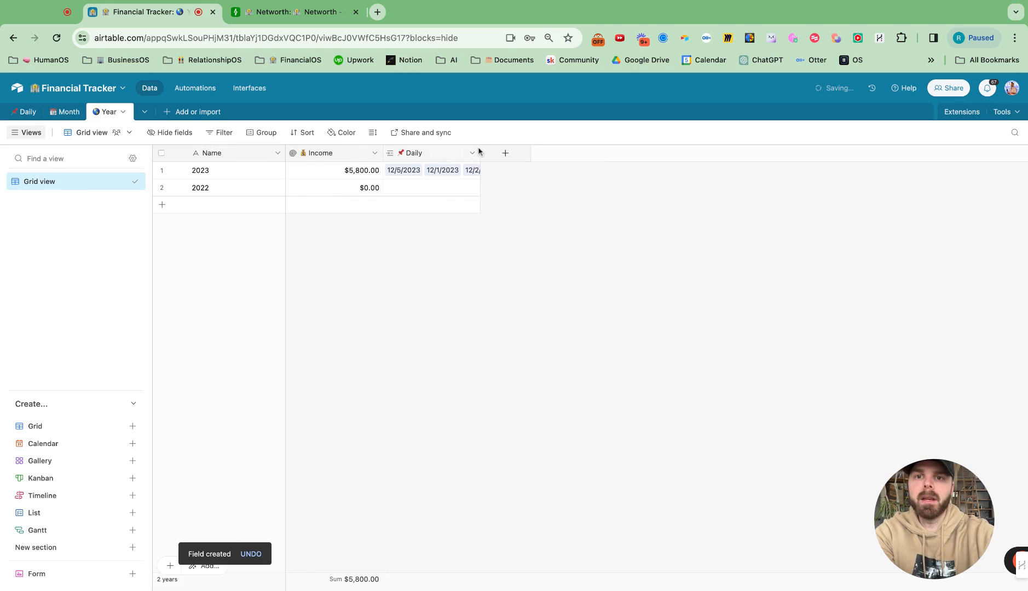
# - Start another field named "💸 Expenses" in the Year table with Rollup as its type
pyautogui.click(505, 153)
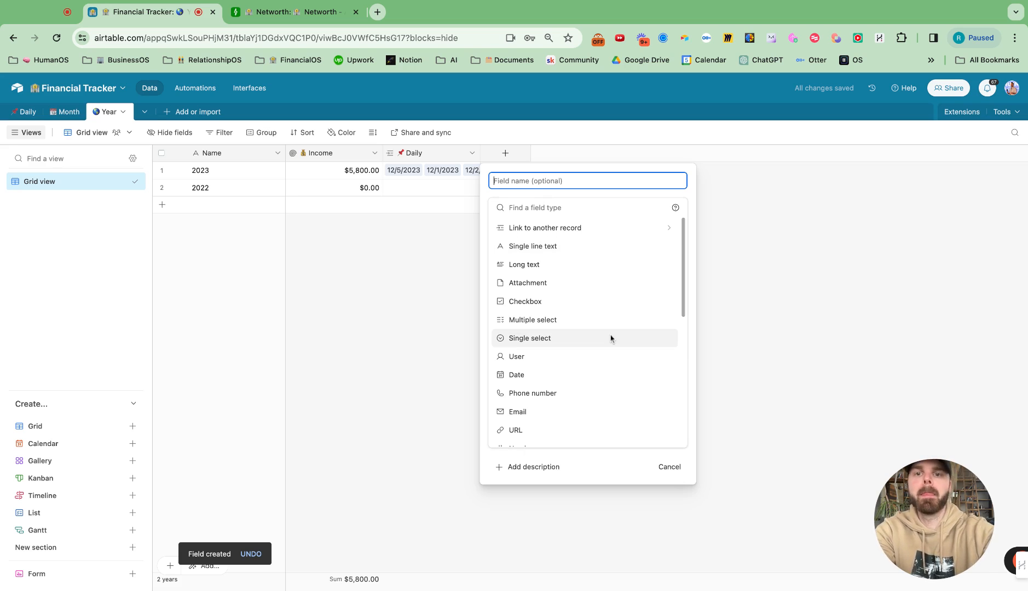
pyautogui.write('💸 Expense')
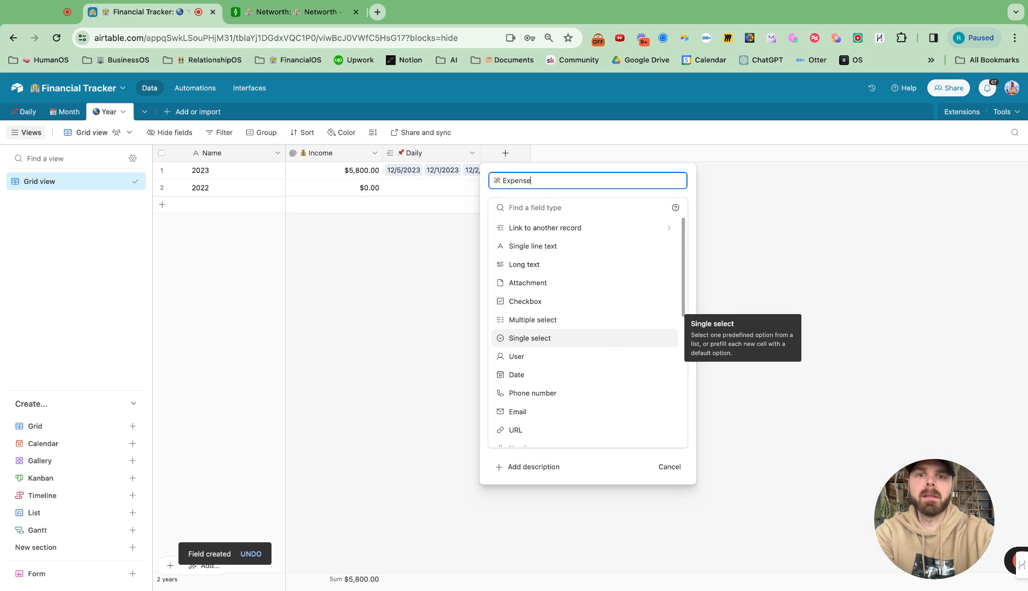
pyautogui.write('s')
pyautogui.click(560, 203)
pyautogui.write('cu')
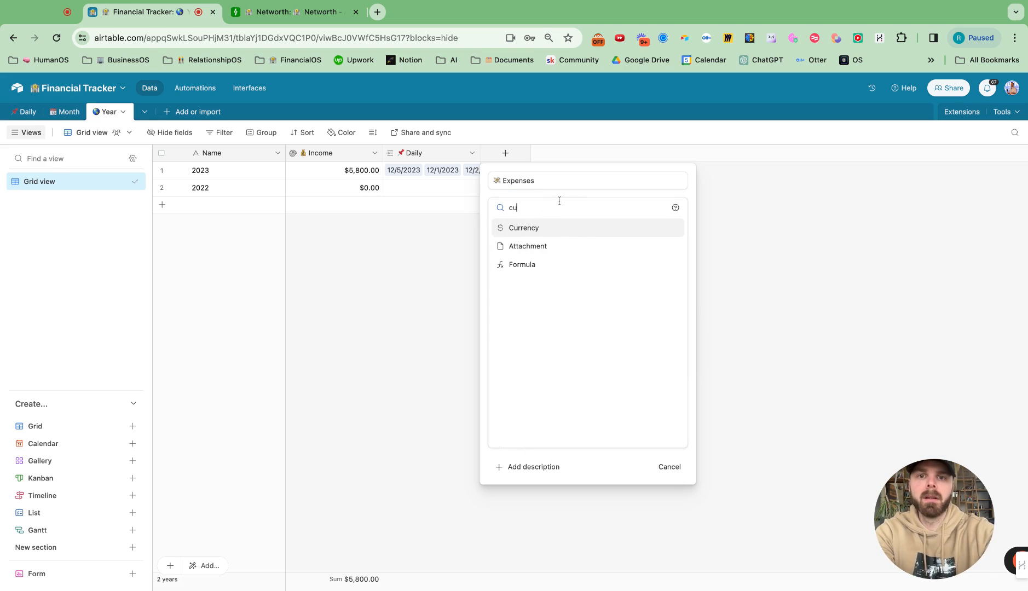
pyautogui.press('BackSpace')
pyautogui.press('BackSpace')
pyautogui.write('rol')
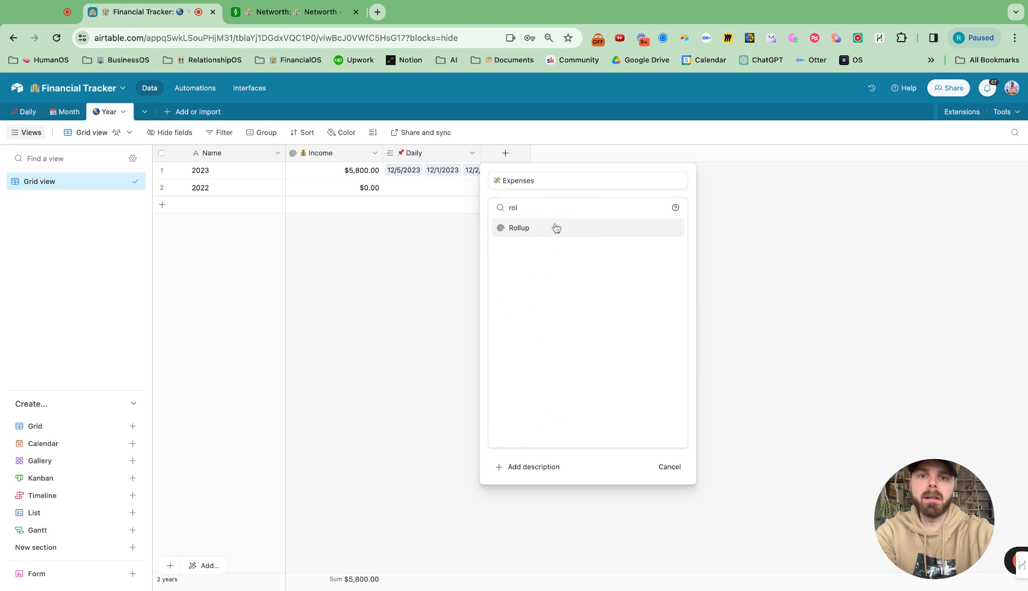
pyautogui.click(556, 228)
# - Create the Expenses rollup from the Daily table's Expenses field and place its column between Income and Daily
pyautogui.click(527, 320)
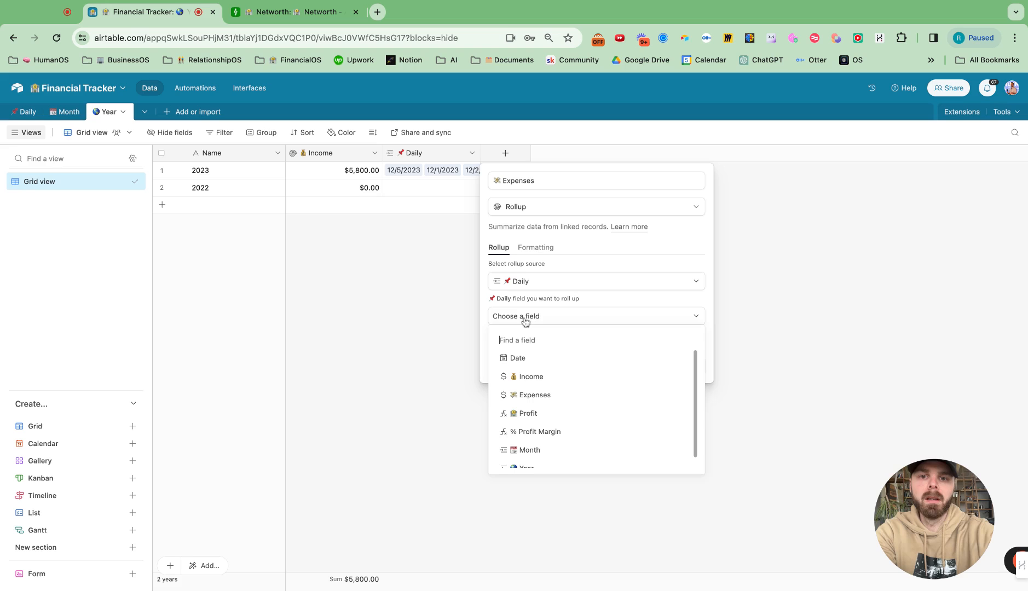
pyautogui.click(527, 397)
pyautogui.click(679, 416)
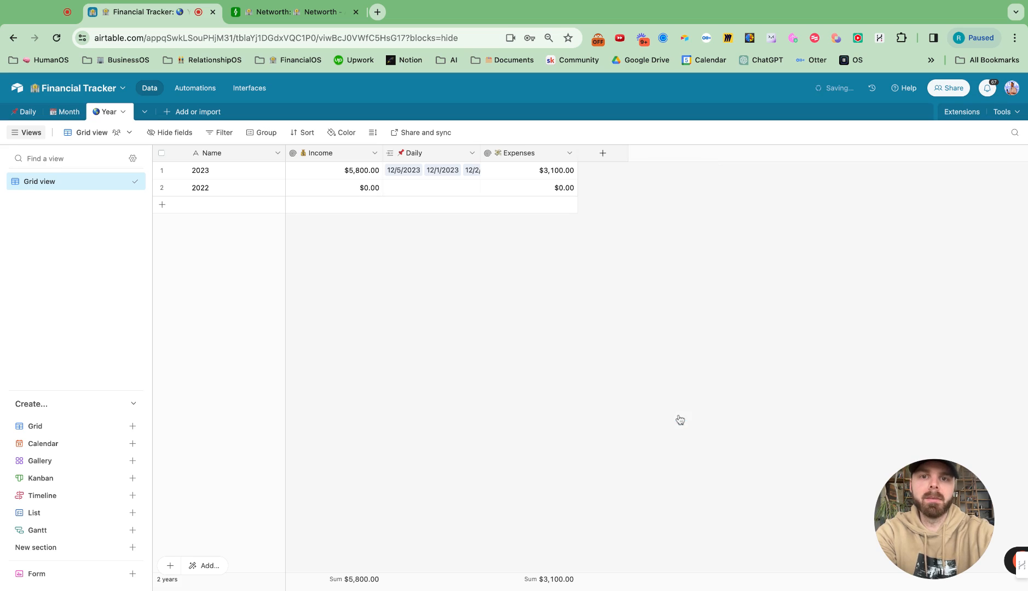
pyautogui.moveTo(546, 154); pyautogui.dragTo(382, 155)
# - Start a new field named "🏦 Profit" in the Year table and set its type to Formula
pyautogui.click(602, 154)
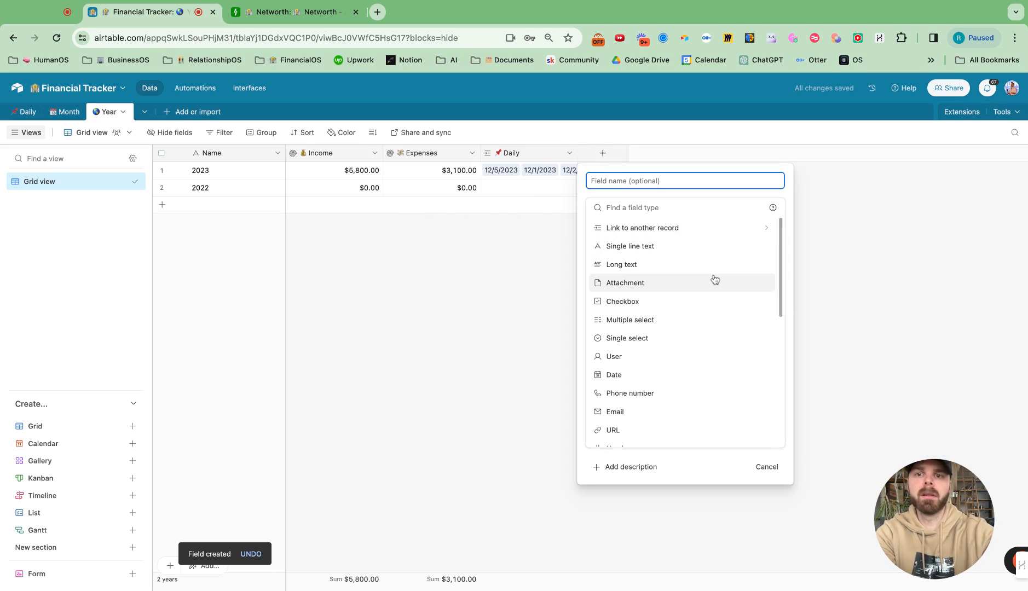
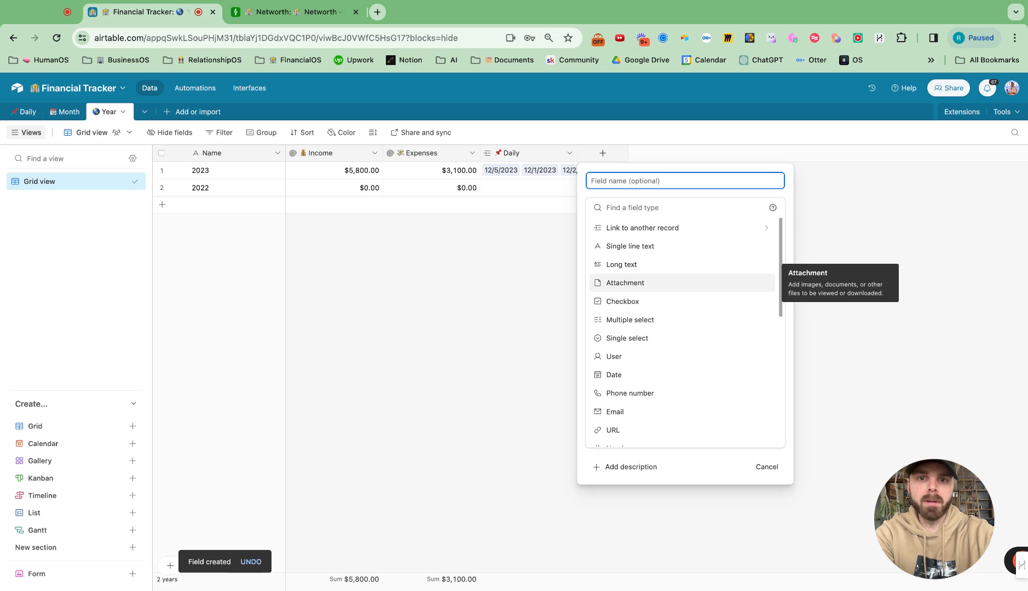
pyautogui.write('🏦 PR')
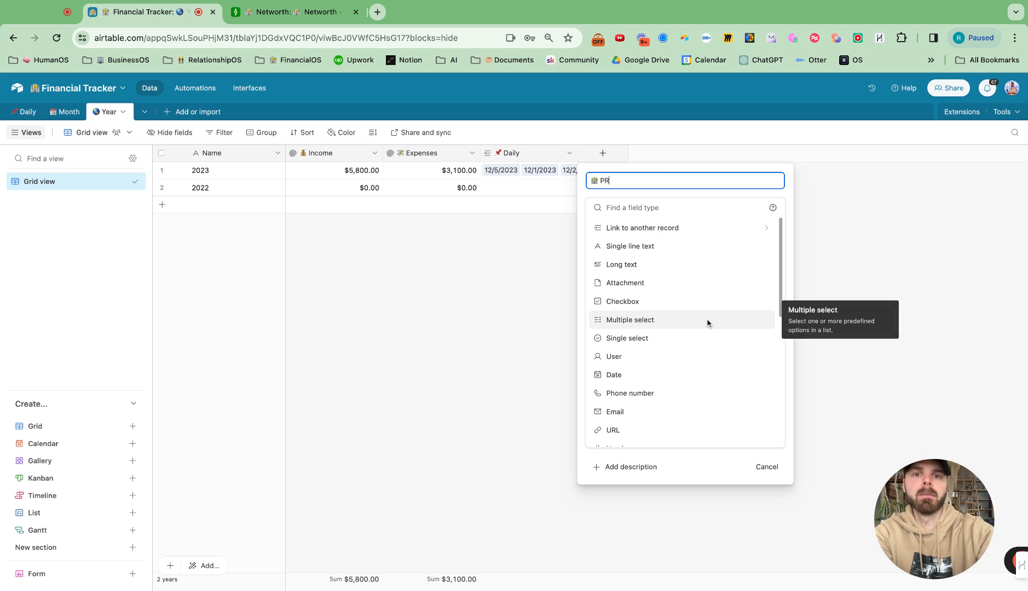
pyautogui.click(680, 207)
pyautogui.write('form')
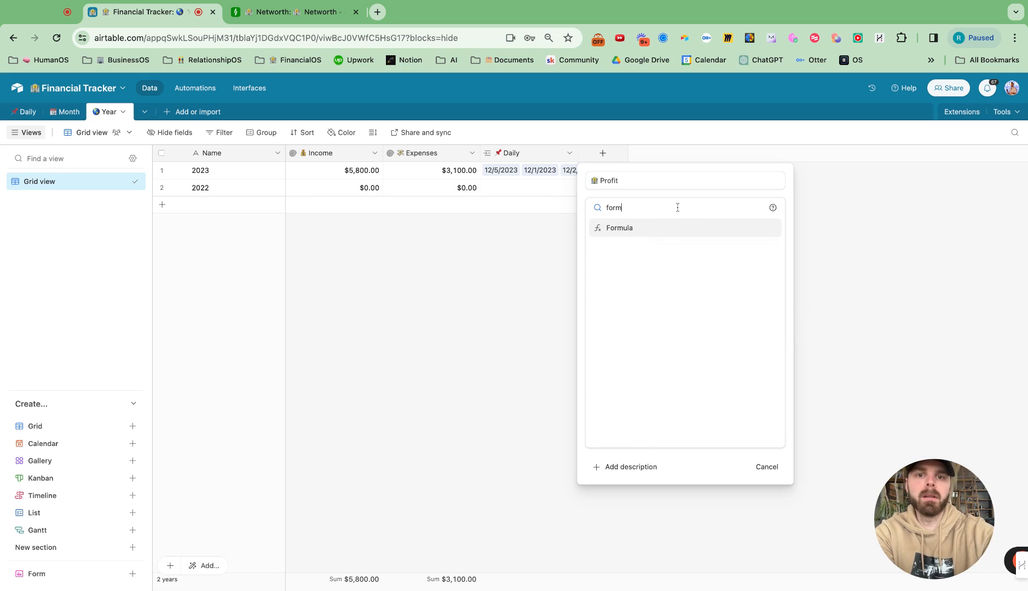
pyautogui.click(664, 229)
# - Enter the Profit formula as the Income field minus the Expenses field
pyautogui.click(615, 272)
pyautogui.write('i')
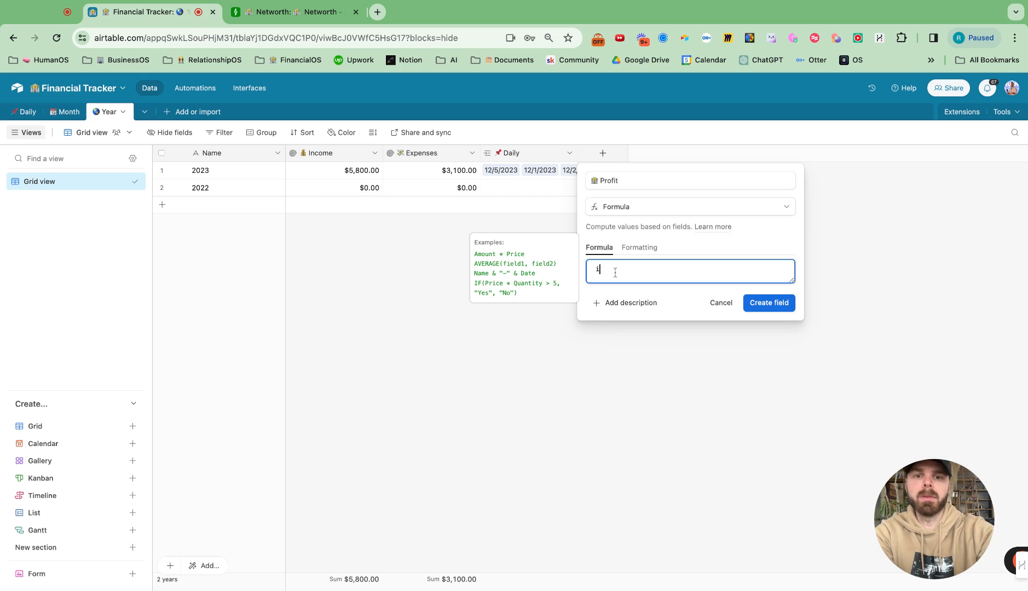
pyautogui.write('ncome')
pyautogui.click(615, 302)
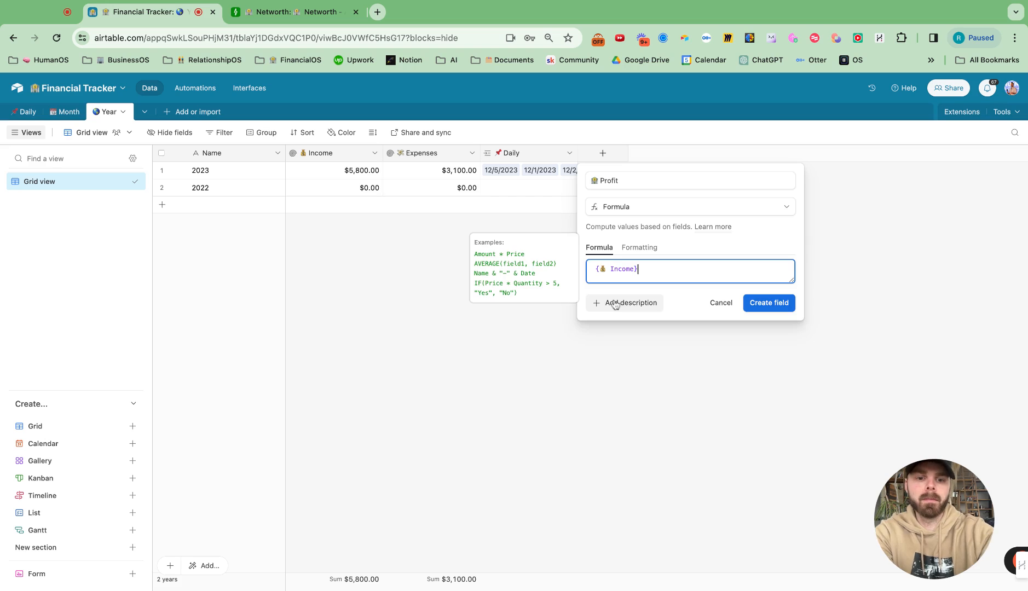
pyautogui.write('-expen')
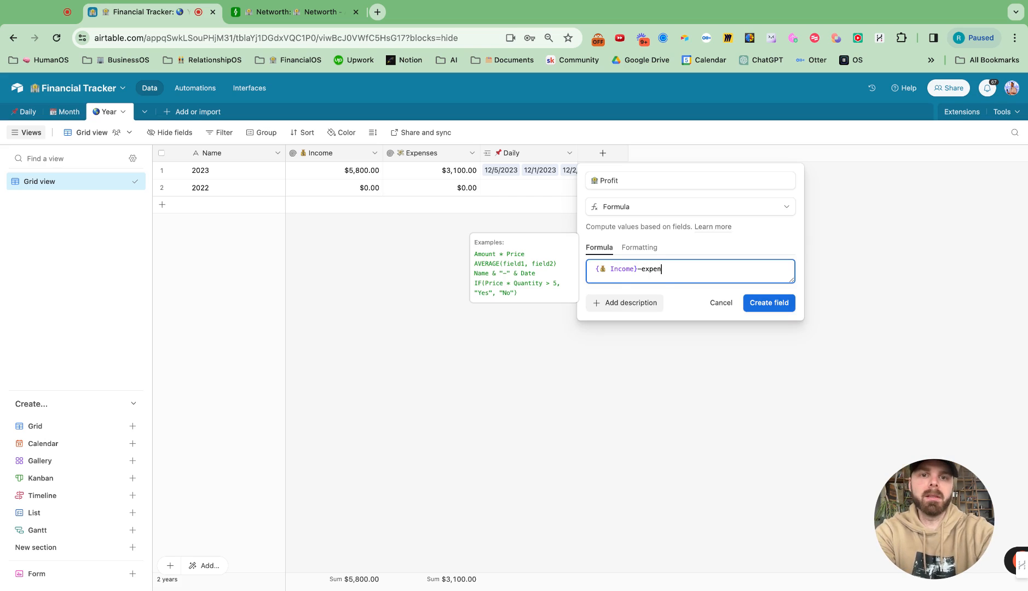
pyautogui.click(617, 308)
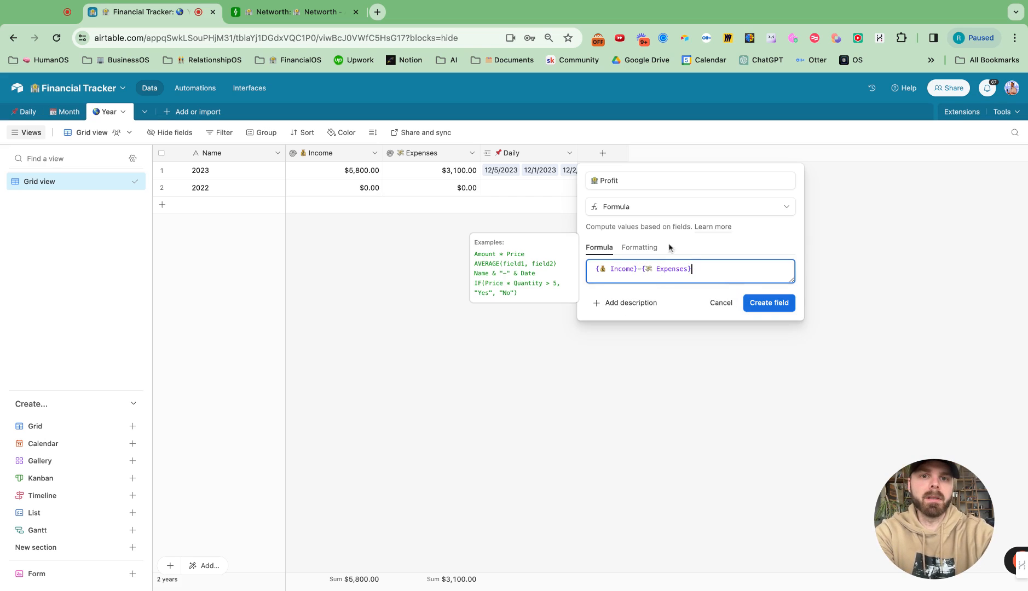
# - Format the Profit result as Currency, create the field and place its column between Expenses and Daily
pyautogui.click(646, 249)
pyautogui.click(661, 288)
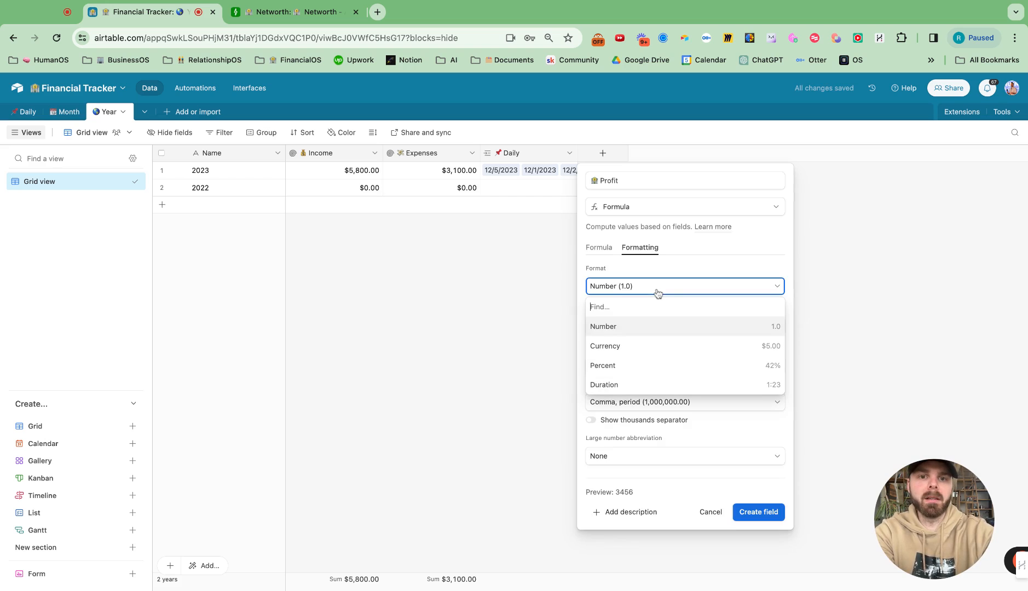
pyautogui.click(626, 347)
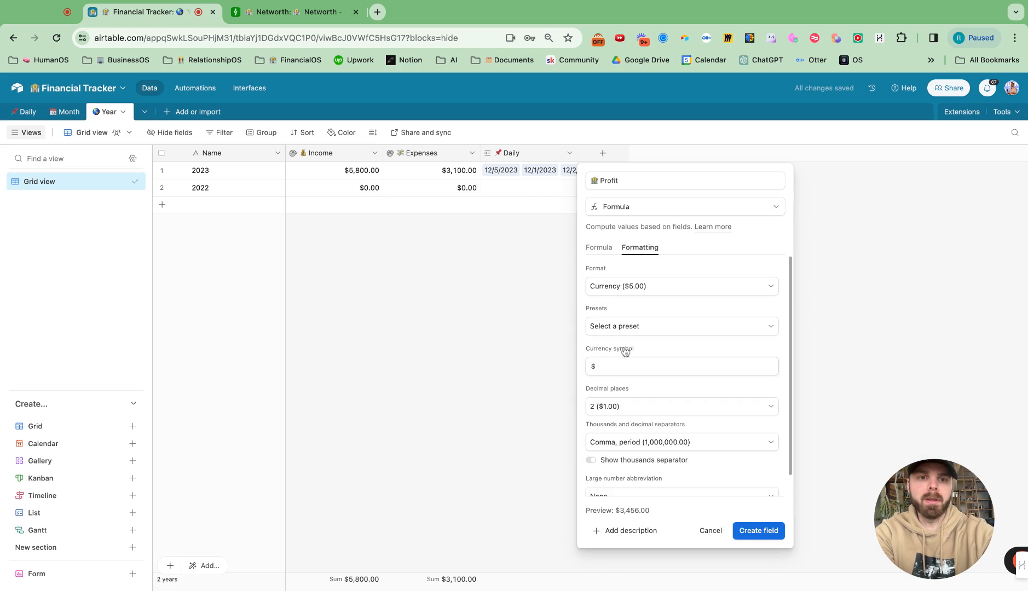
pyautogui.click(764, 538)
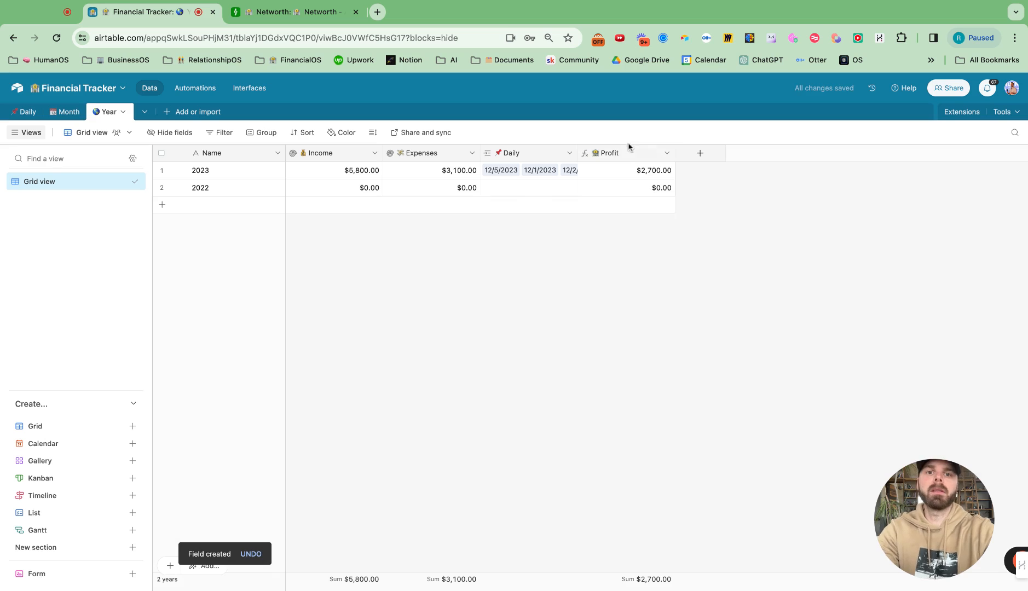
pyautogui.moveTo(627, 156)
pyautogui.mouseDown()
pyautogui.moveTo(482, 155)
pyautogui.moveTo(627, 156)
pyautogui.mouseUp()
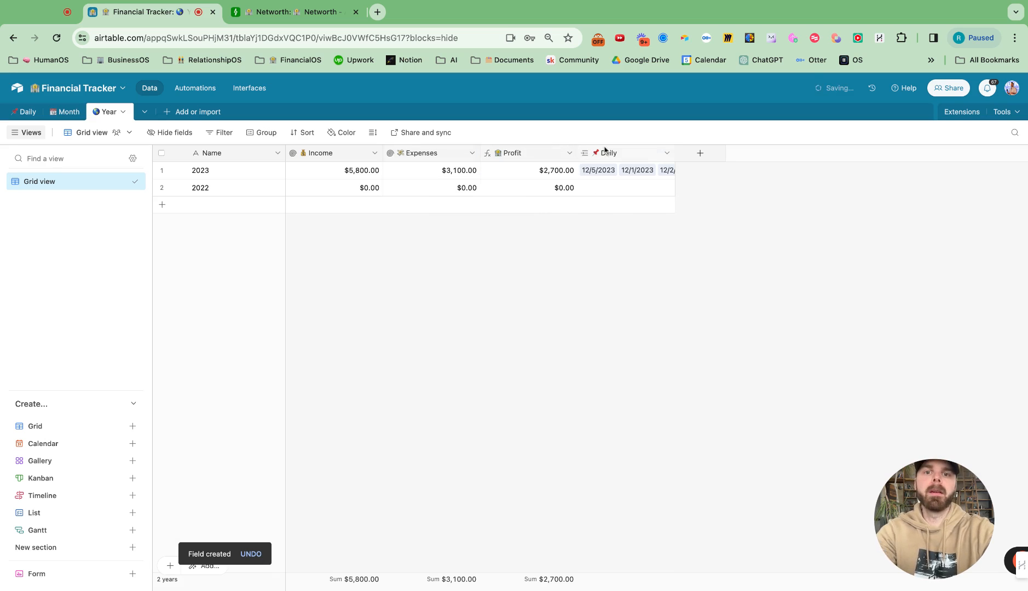
# - Start a new field named "% Profit Margin" in the Year table with Formula as its type
pyautogui.click(700, 154)
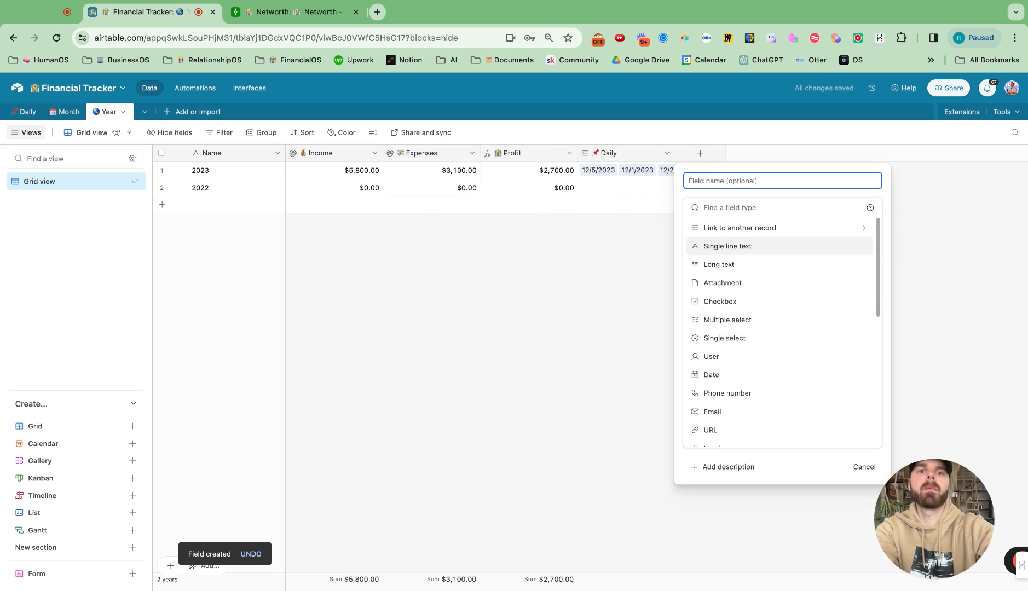
pyautogui.write('% Profit Margin')
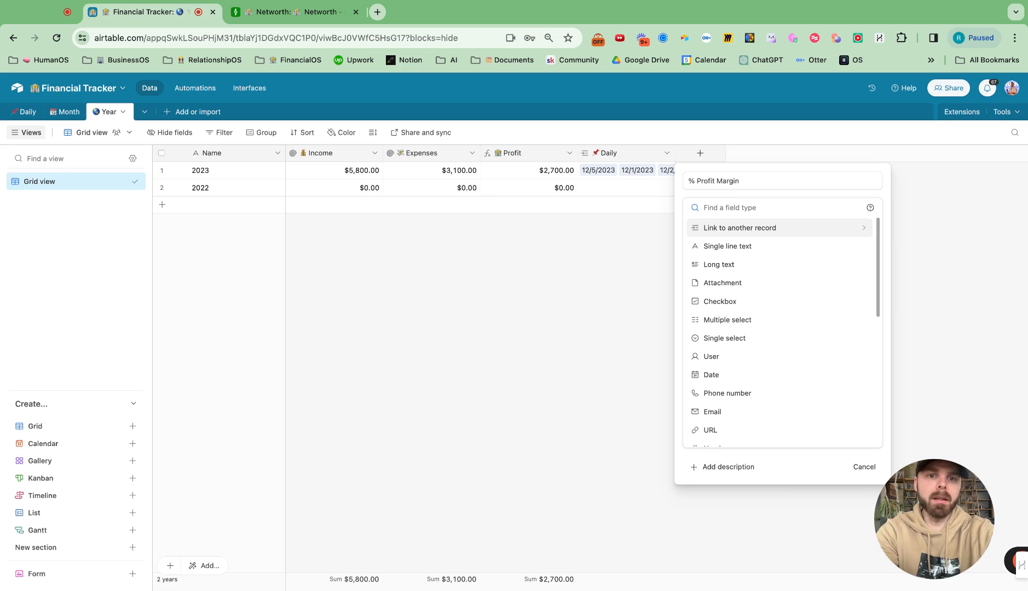
pyautogui.write('form')
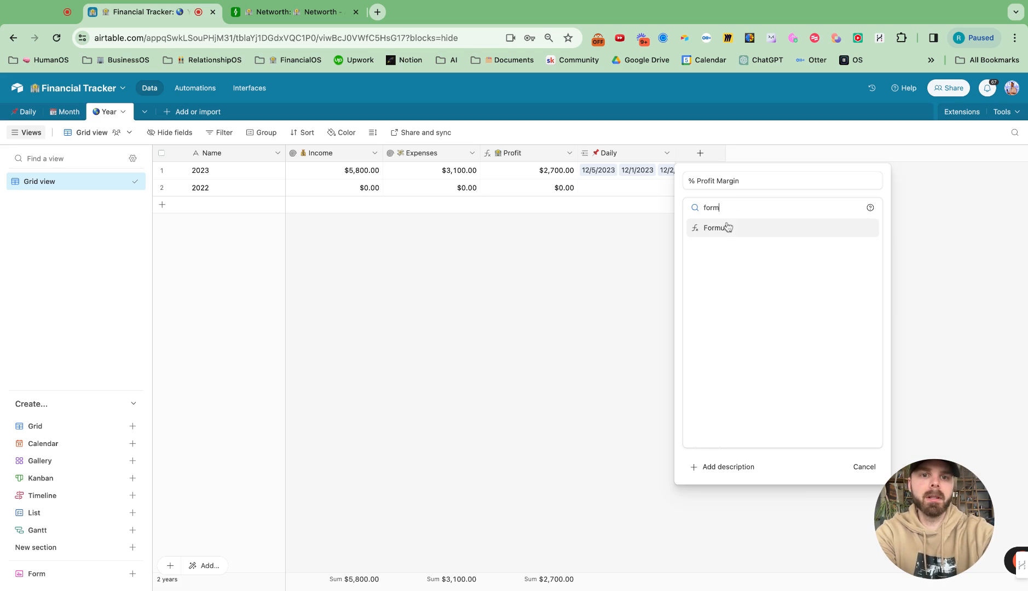
pyautogui.click(728, 228)
# - Enter the % Profit Margin formula as the Expenses field divided by the Income field
pyautogui.write('ex')
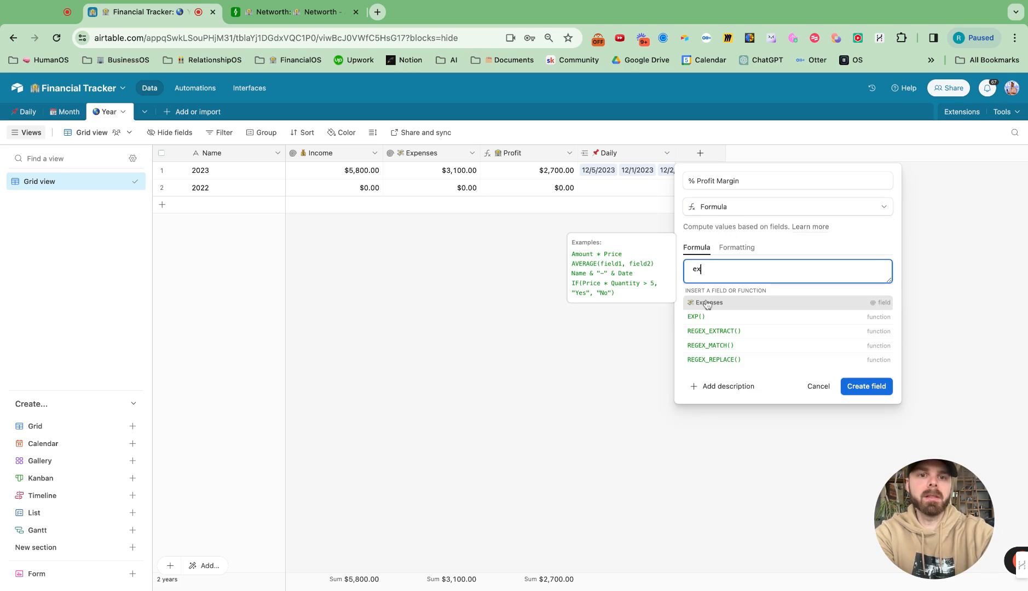
pyautogui.click(708, 304)
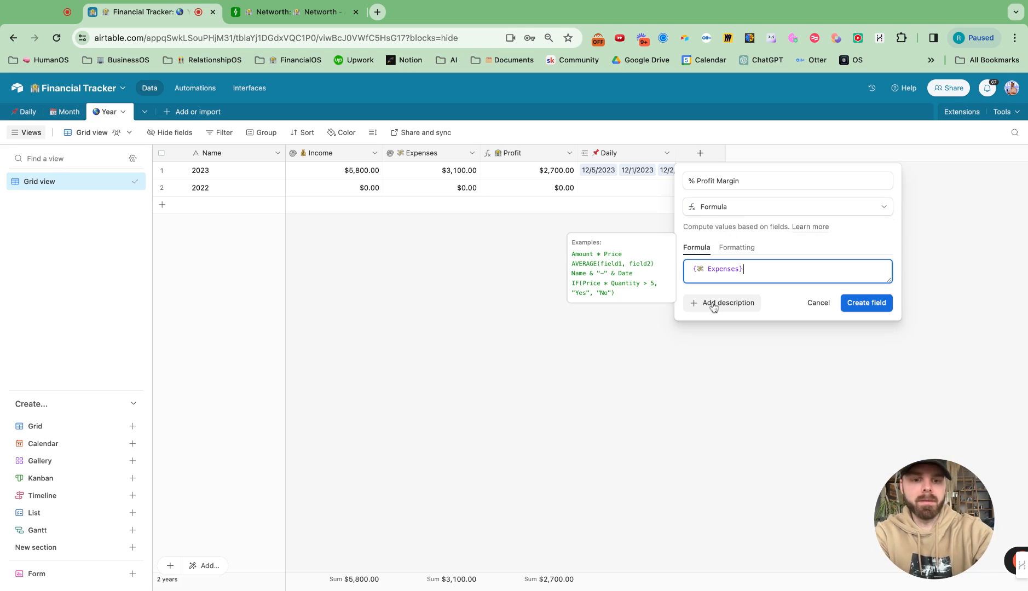
pyautogui.write('7')
pyautogui.press('BackSpace')
pyautogui.write('/i')
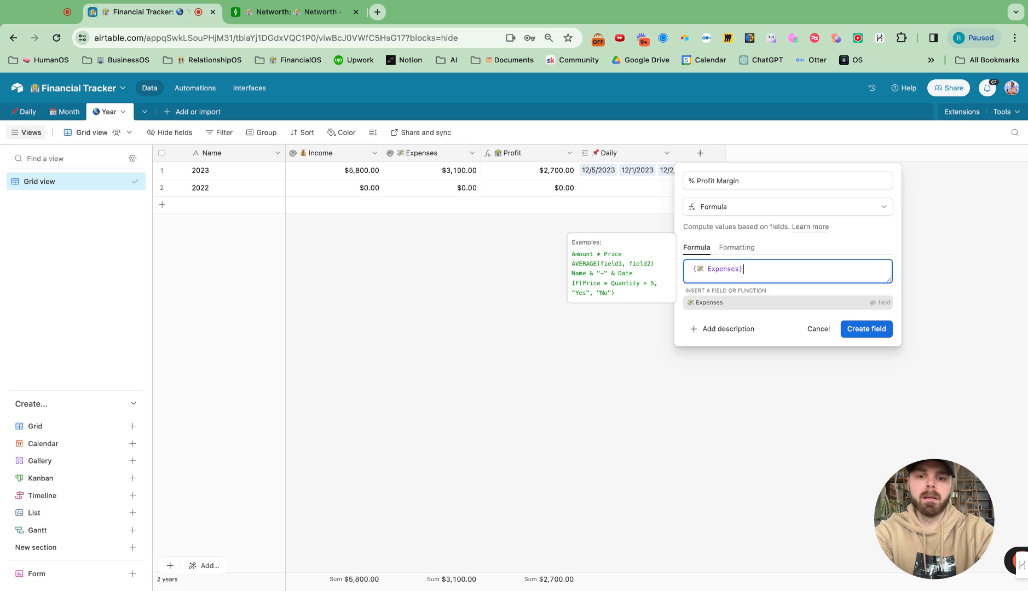
pyautogui.write('ncome')
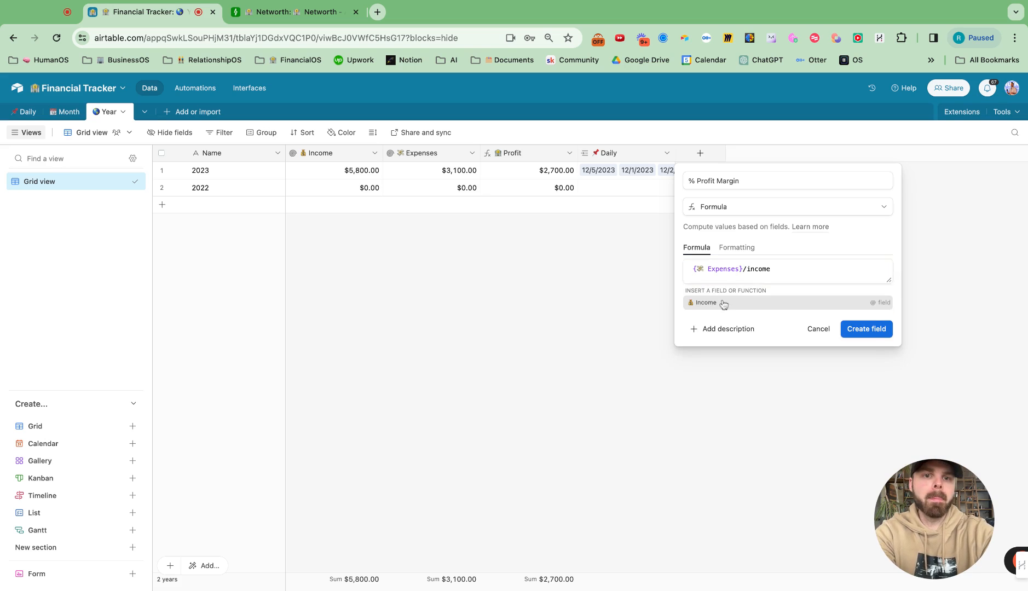
pyautogui.click(718, 304)
# - Format the % Profit Margin result as Percent, create the field and place its column between Profit and Daily
pyautogui.click(739, 248)
pyautogui.click(737, 294)
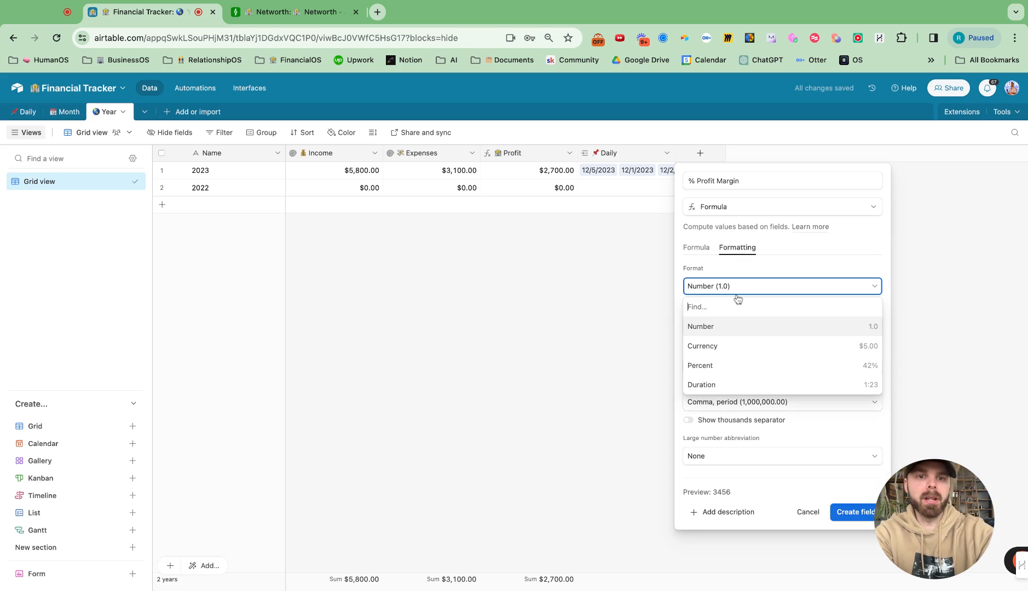
pyautogui.click(721, 366)
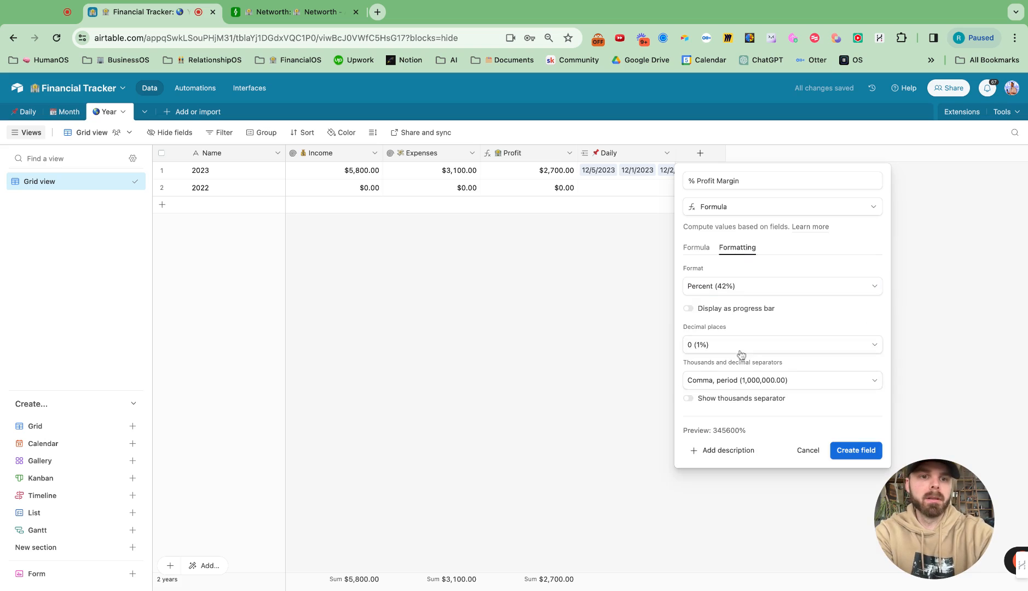
pyautogui.click(856, 450)
pyautogui.moveTo(739, 156); pyautogui.dragTo(664, 154)
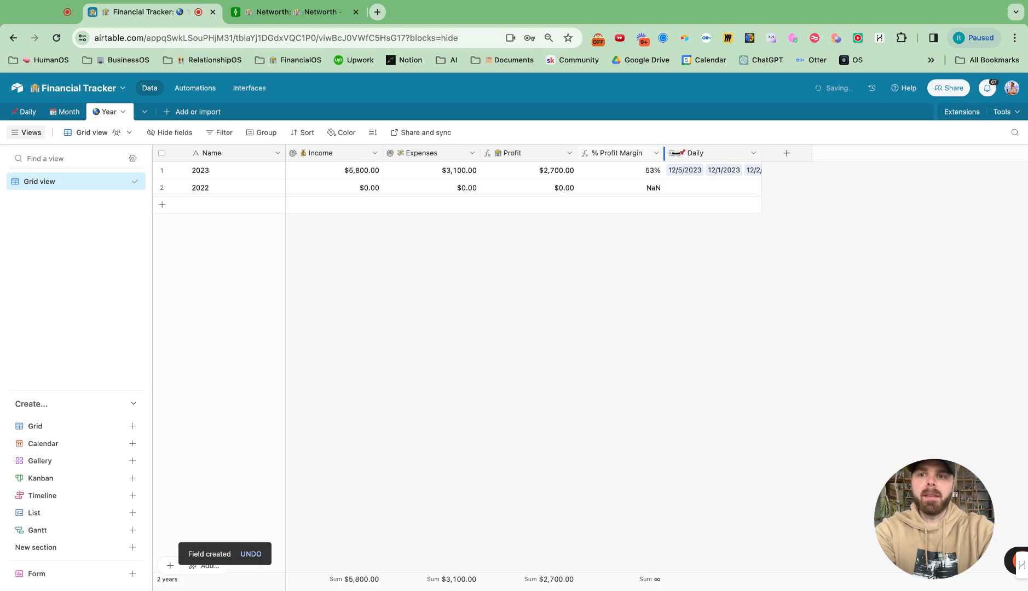
# - Rename the Year table's grid view to "🌏 Year"
pyautogui.click(126, 183)
pyautogui.click(146, 233)
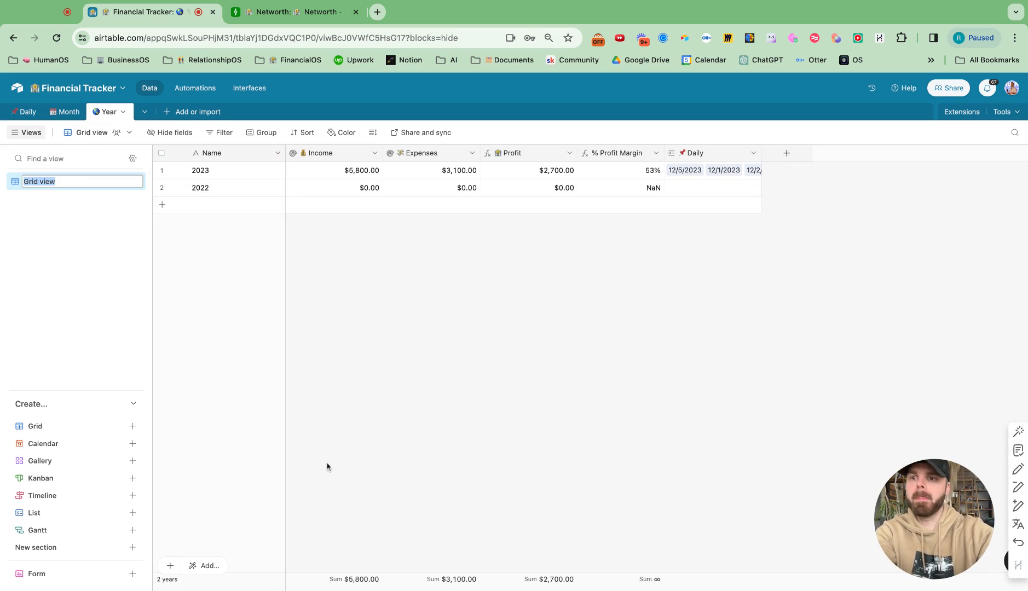
pyautogui.write('🌏')
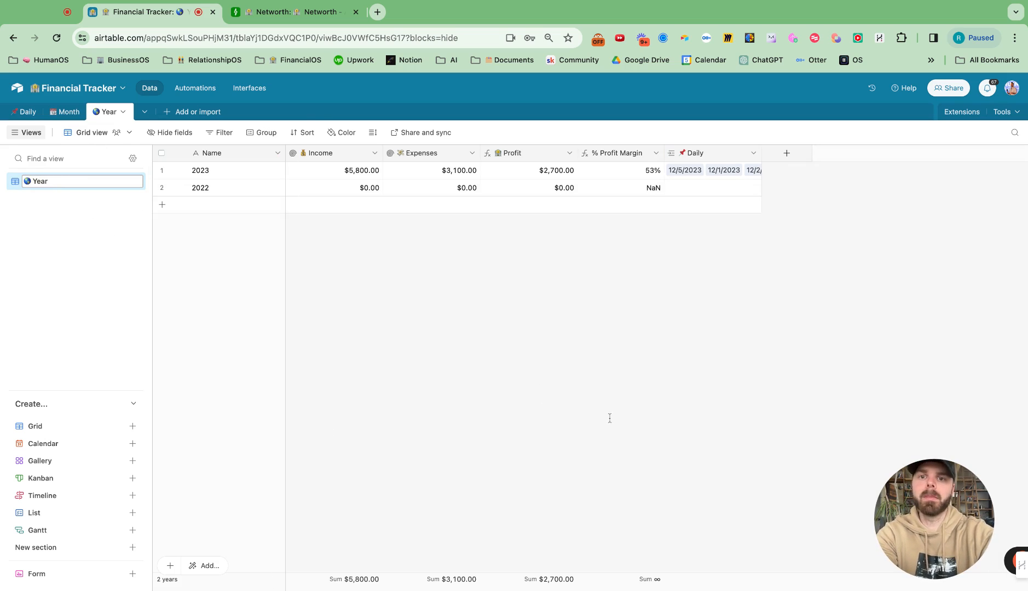
pyautogui.press('Return')
# - Rename the Month table's grid view to "📆 Month"
pyautogui.click(65, 112)
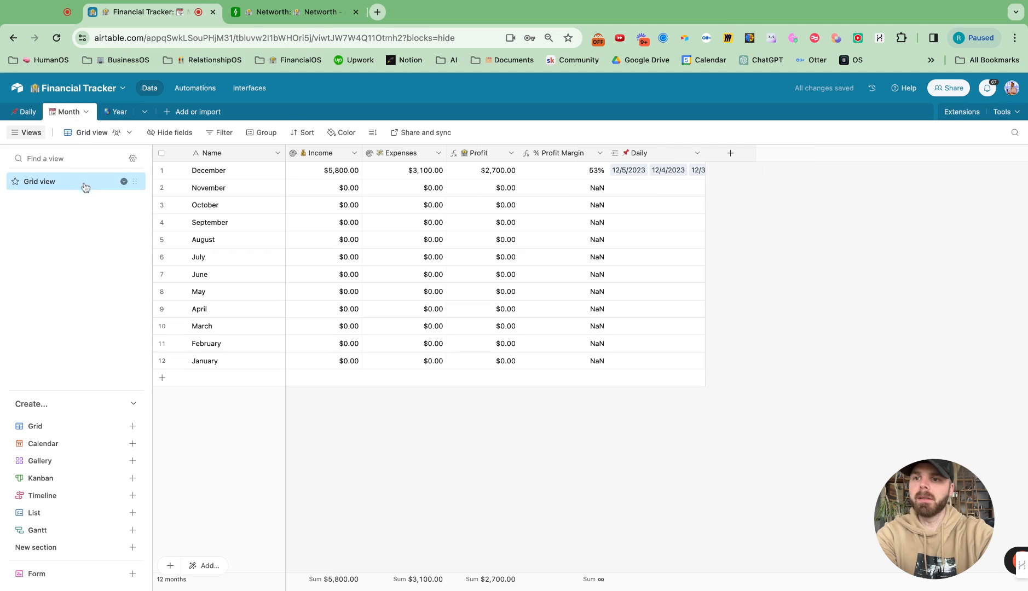
pyautogui.click(124, 181)
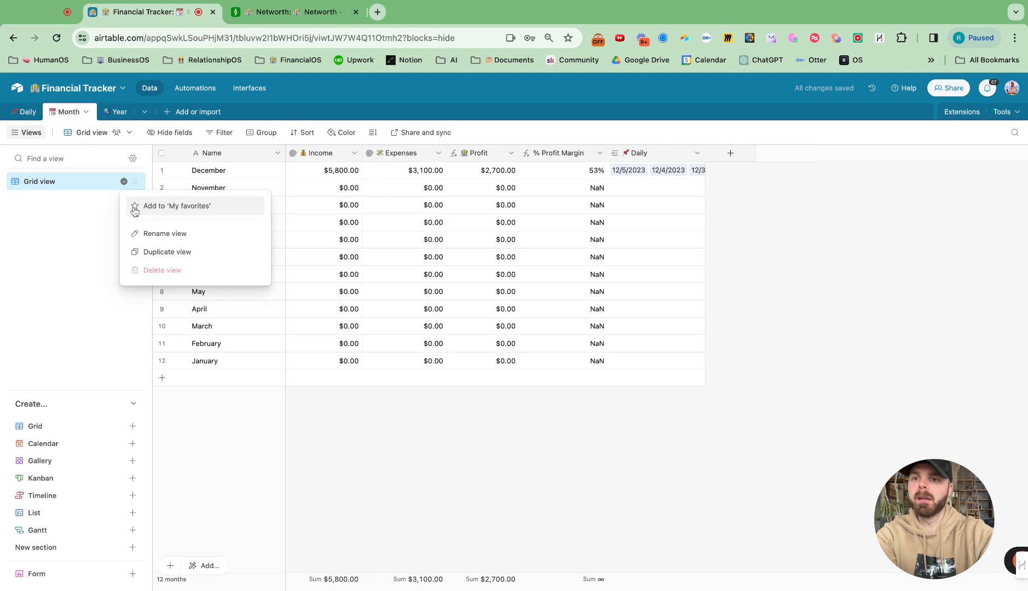
pyautogui.click(151, 234)
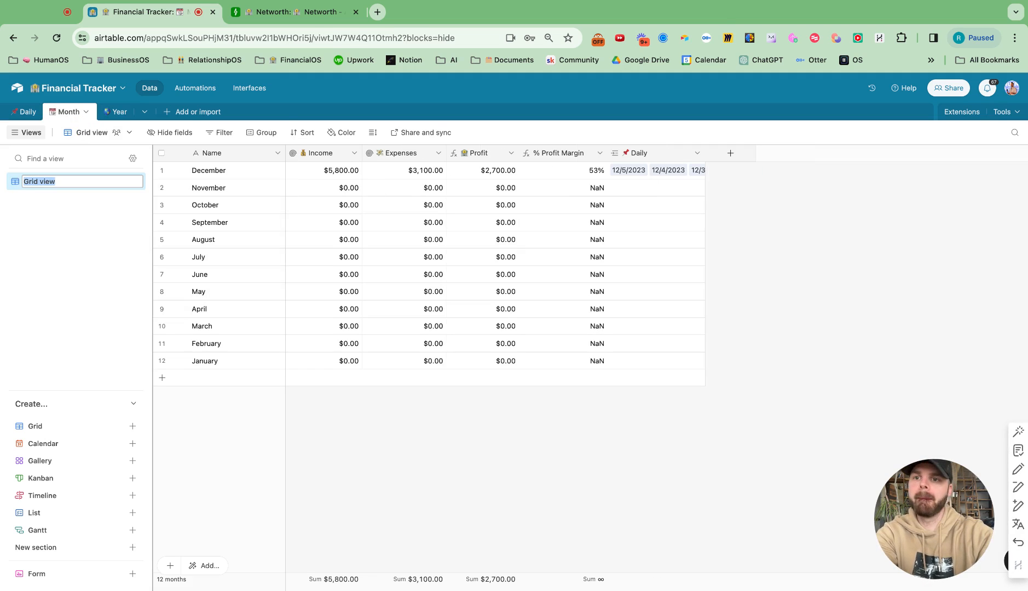
pyautogui.write('📆')
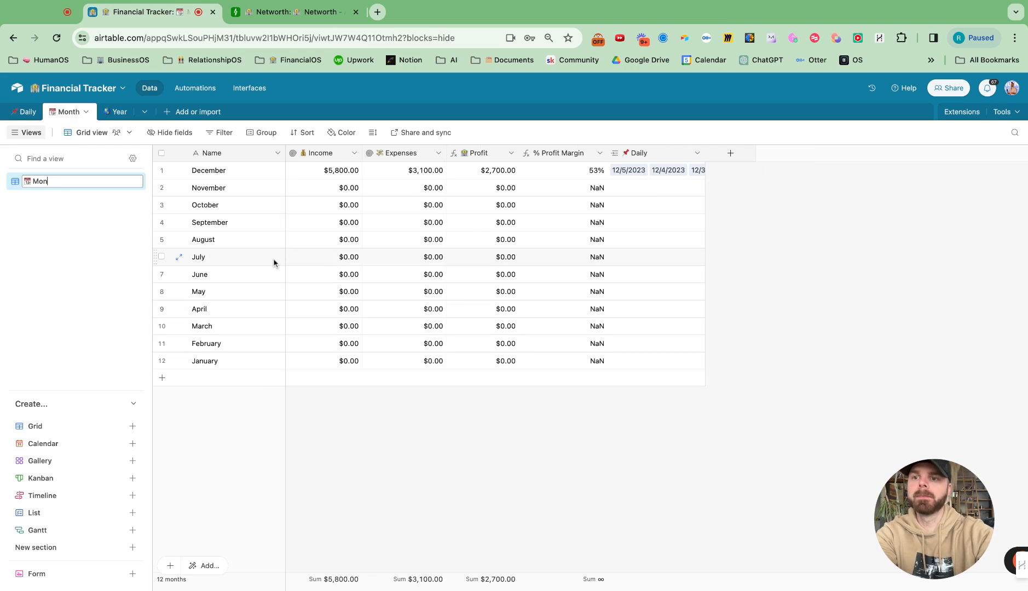
# - Remove the grouping by Year from the Daily table's Daily Tracker view
pyautogui.click(24, 111)
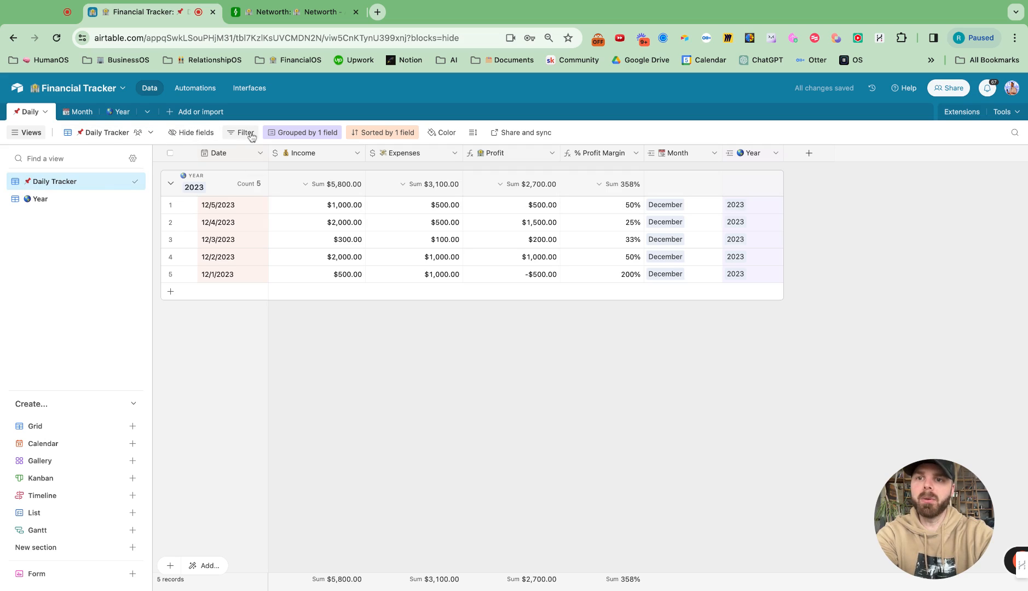
pyautogui.click(305, 133)
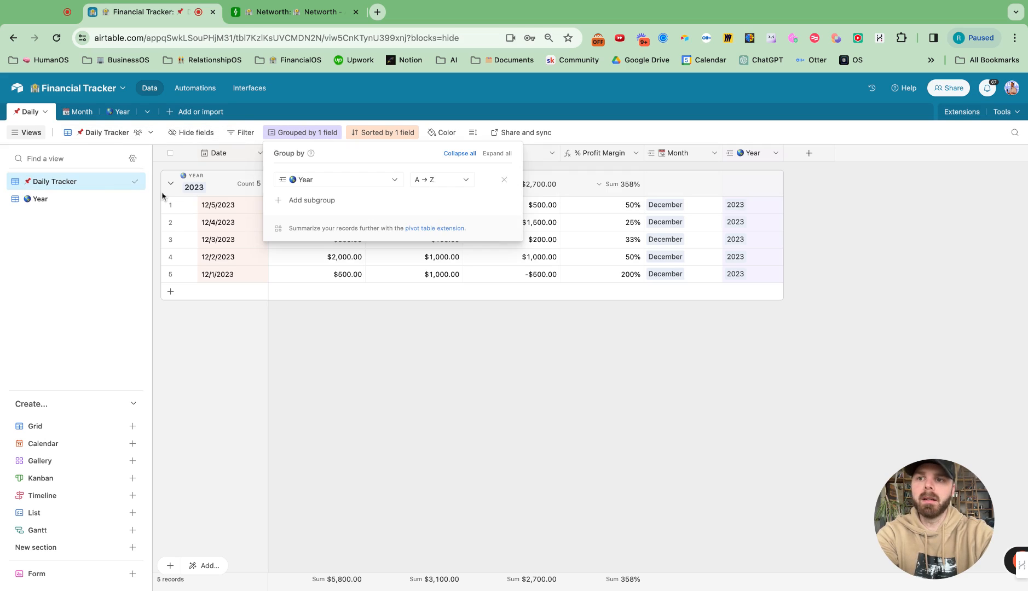
pyautogui.click(504, 181)
pyautogui.click(536, 338)
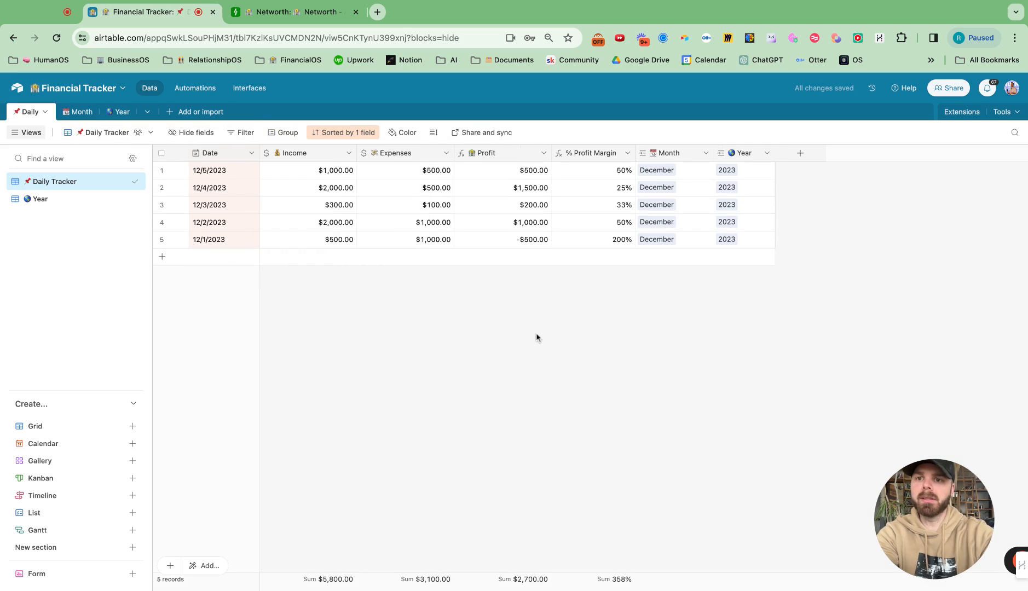
# - Duplicate the Daily Tracker view and name the copy "📆 Month"
pyautogui.click(123, 181)
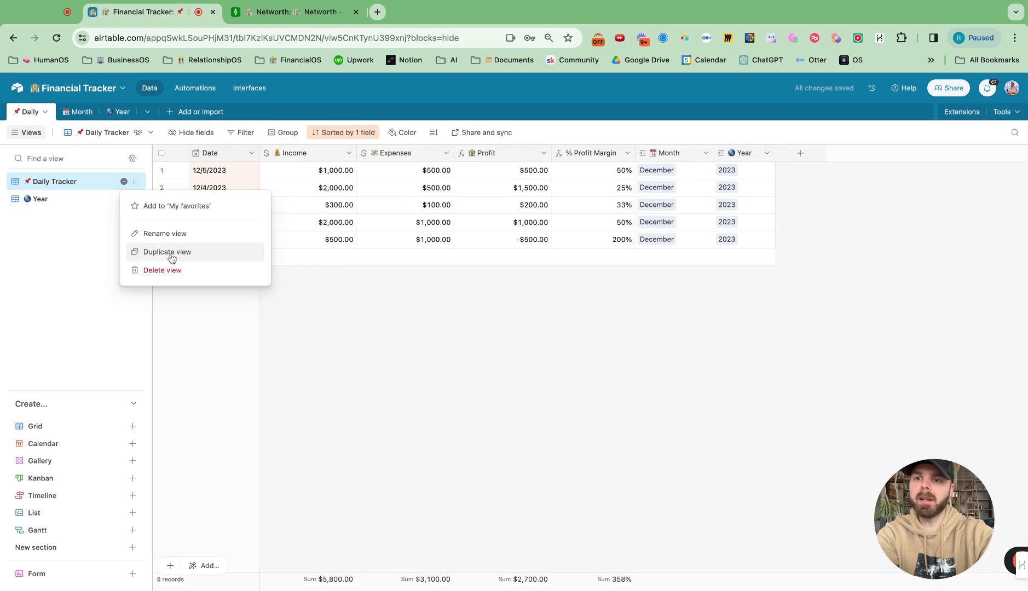
pyautogui.click(170, 253)
pyautogui.click(124, 199)
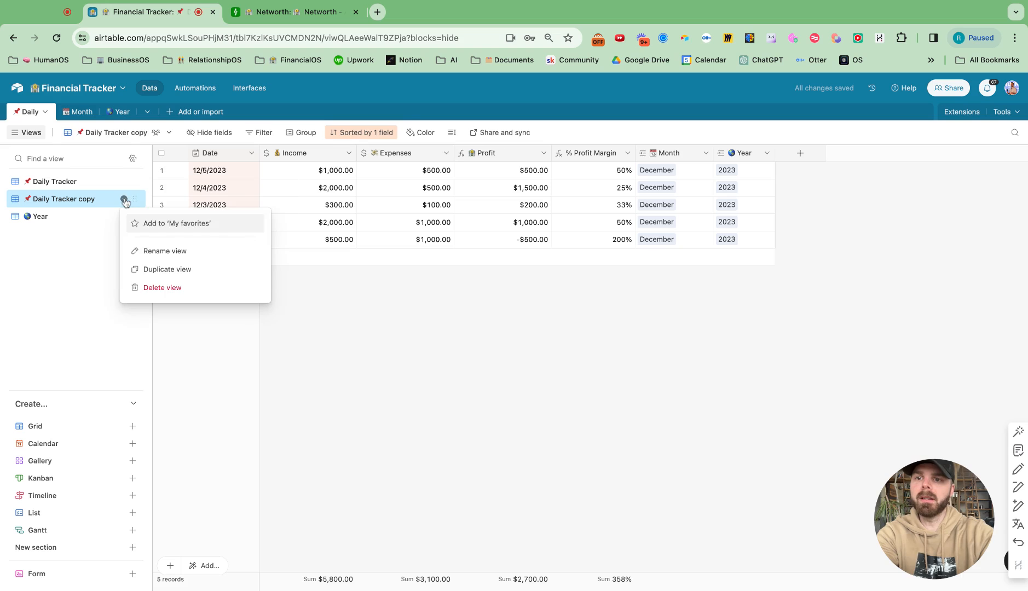
pyautogui.click(200, 252)
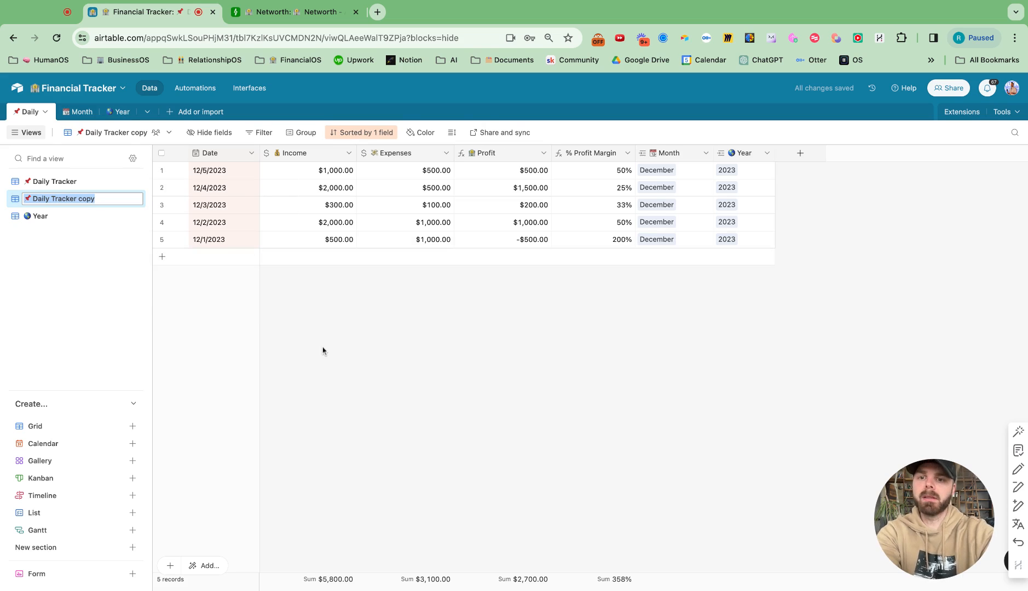
pyautogui.write('📆')
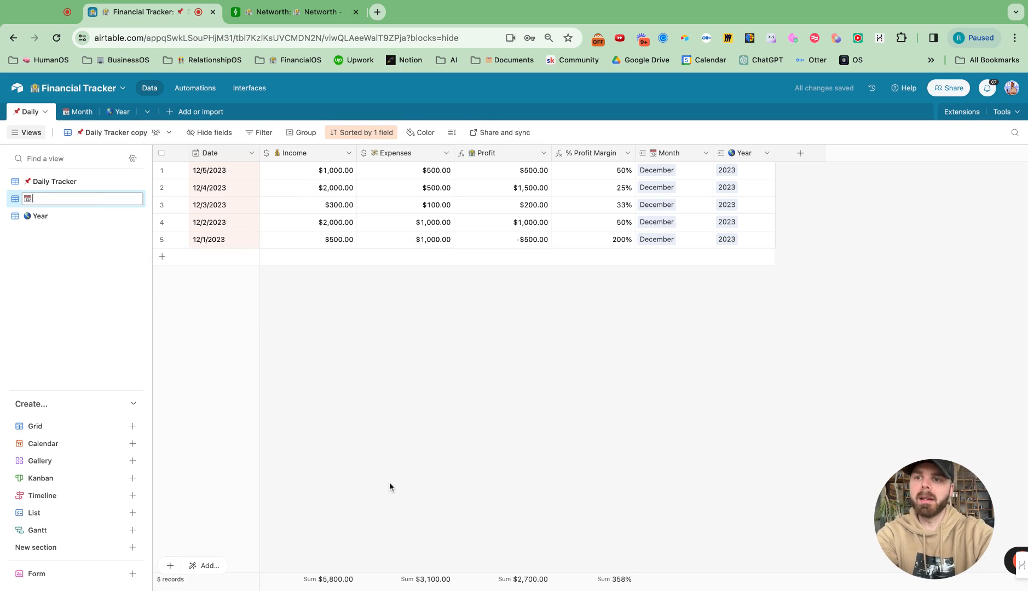
pyautogui.write('Month')
pyautogui.press('Return')
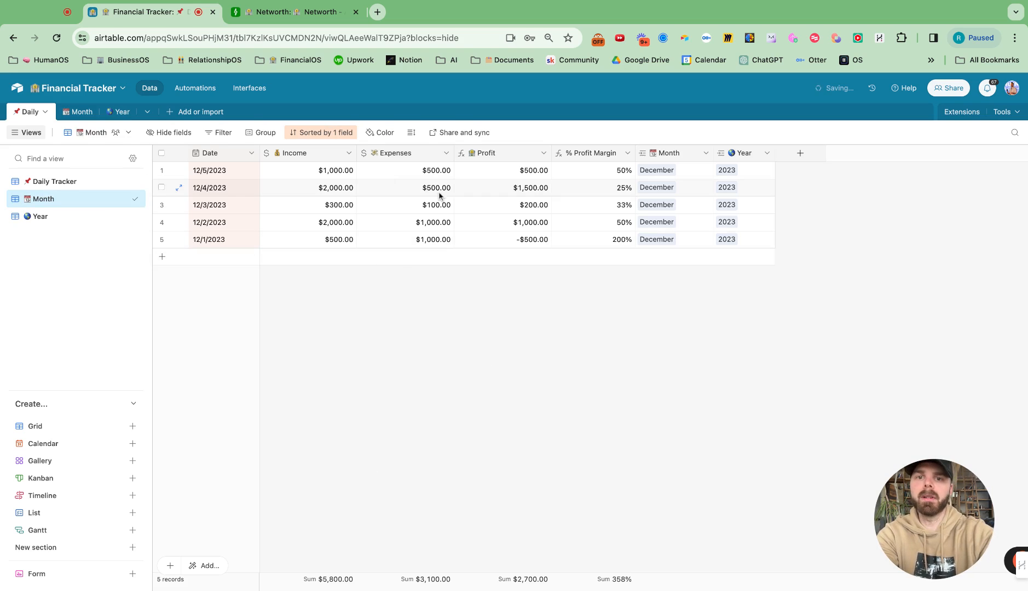
# - Group the records of the Daily table's new Month view by the Month field
pyautogui.click(262, 133)
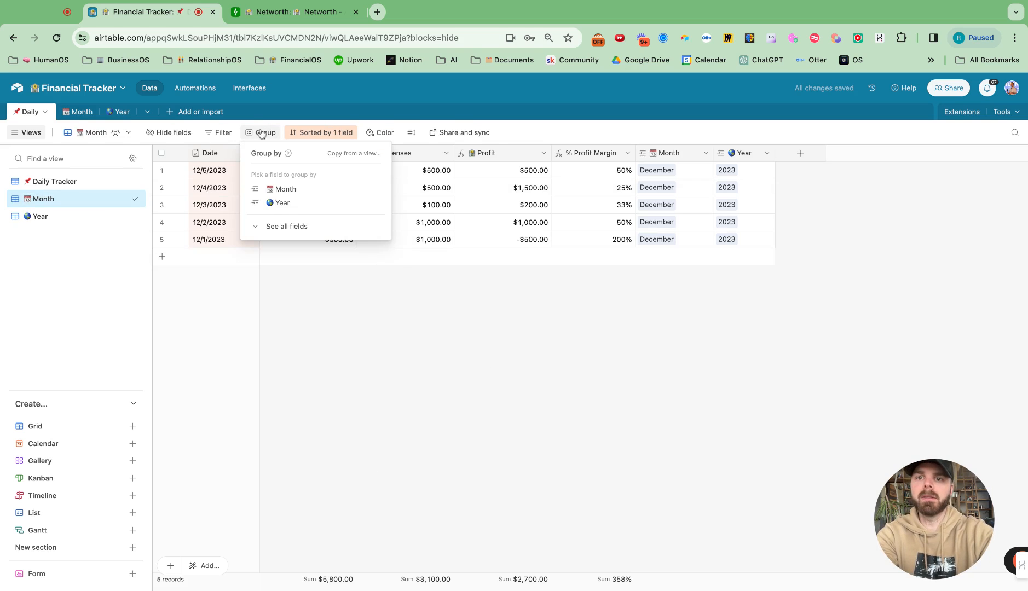
pyautogui.click(290, 190)
pyautogui.click(876, 273)
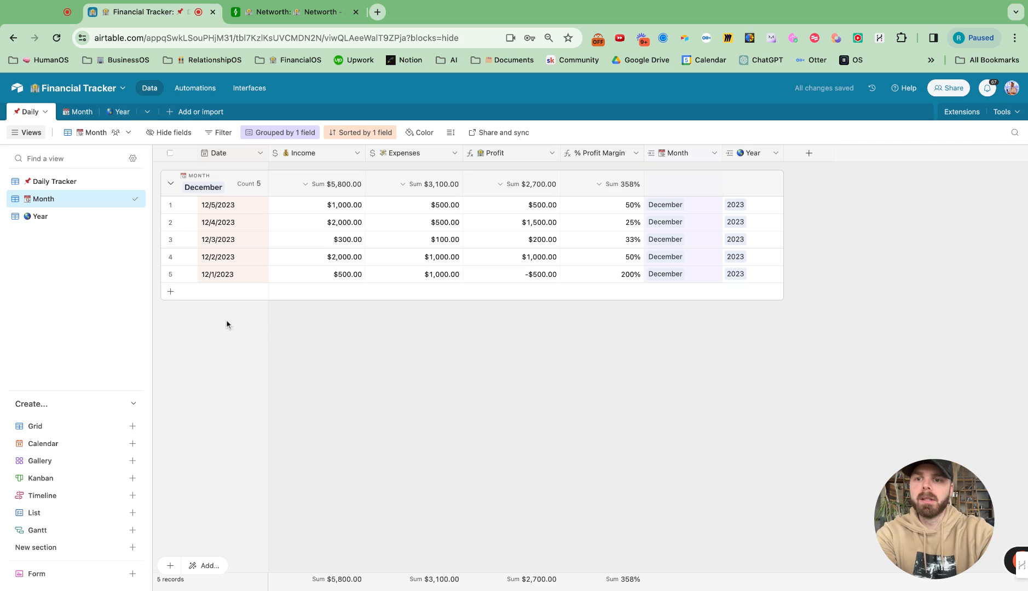
# - Add a record dated 11/30/2023 to the Daily table's Month view and change its Month link from December to November
pyautogui.click(170, 291)
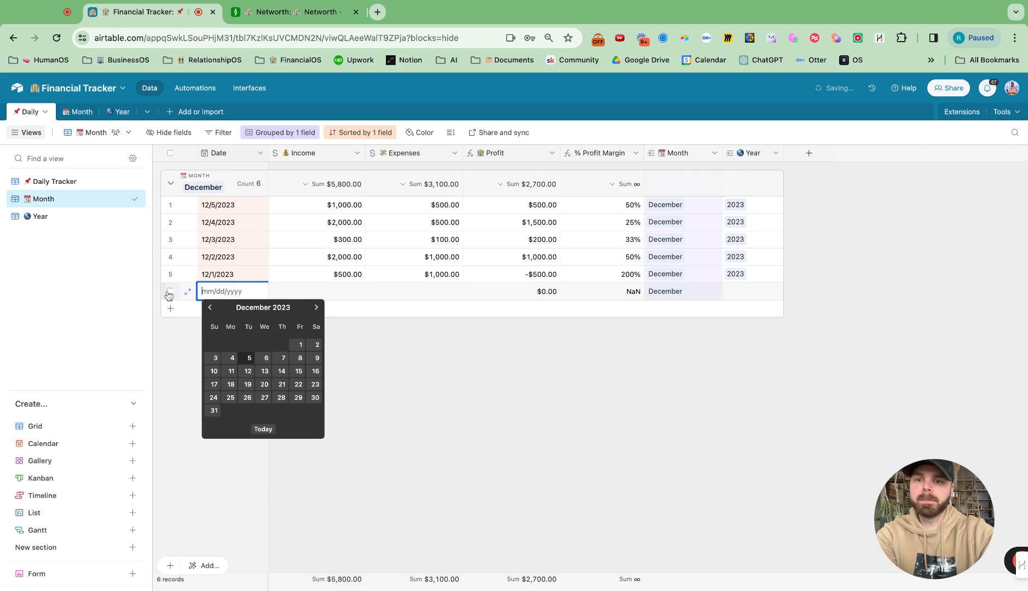
pyautogui.click(209, 308)
pyautogui.click(281, 398)
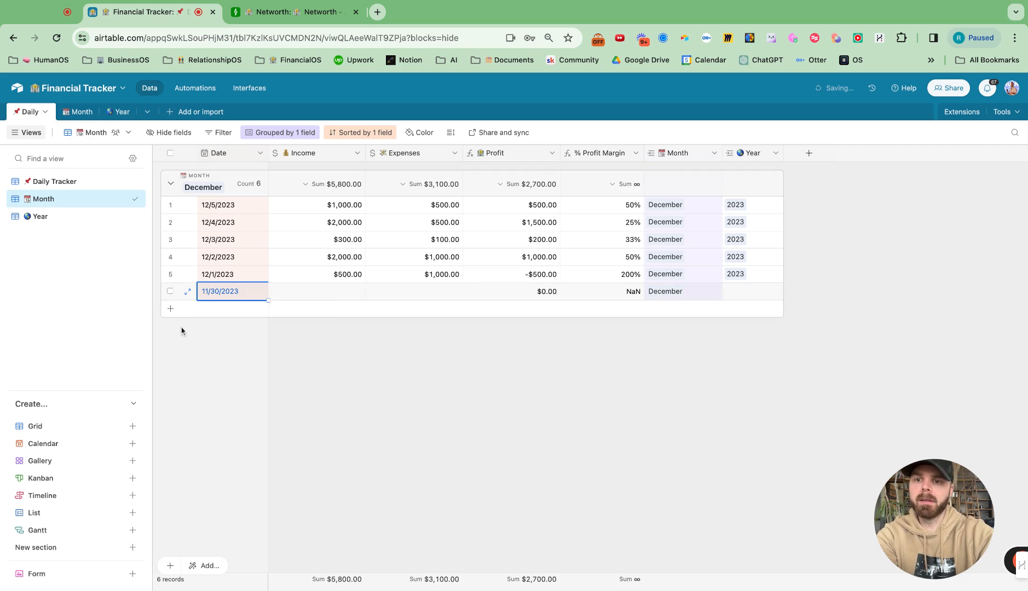
pyautogui.click(689, 294)
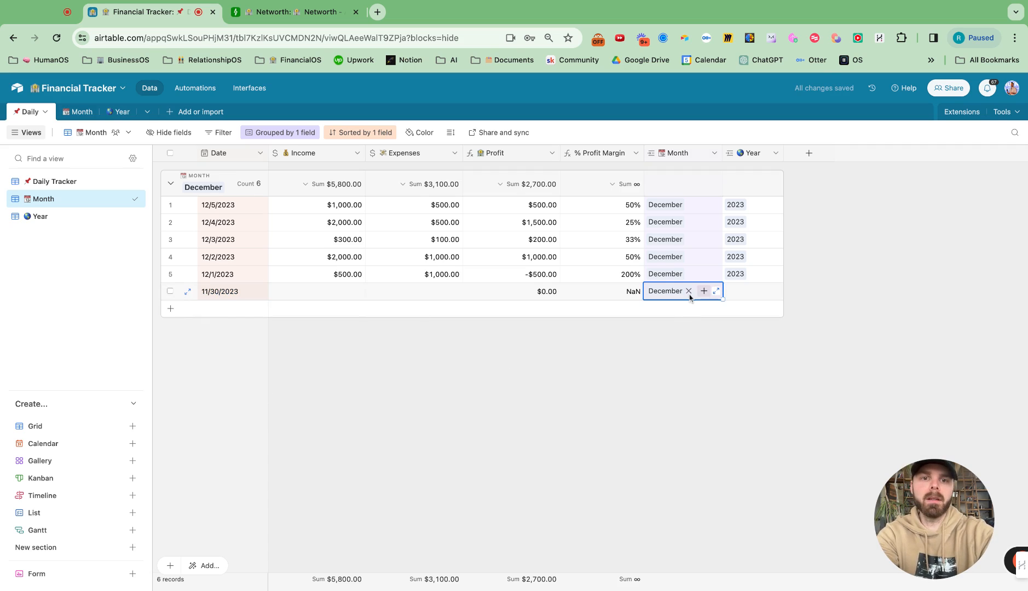
pyautogui.click(690, 291)
pyautogui.click(653, 285)
pyautogui.click(595, 245)
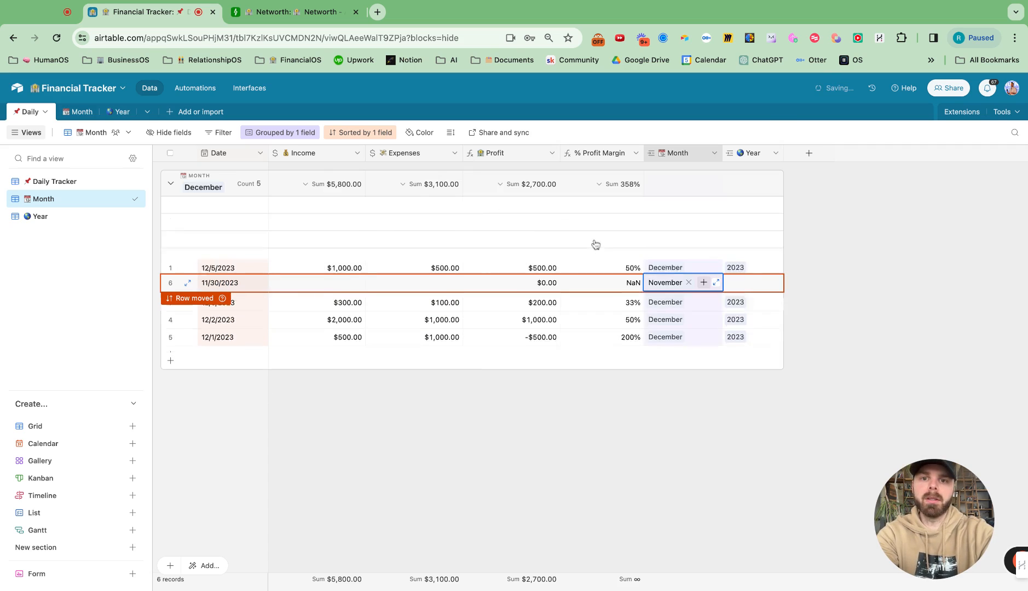
# - Add two more records to the November group, dated 11/29/2023 and 11/28/2023
pyautogui.click(172, 362)
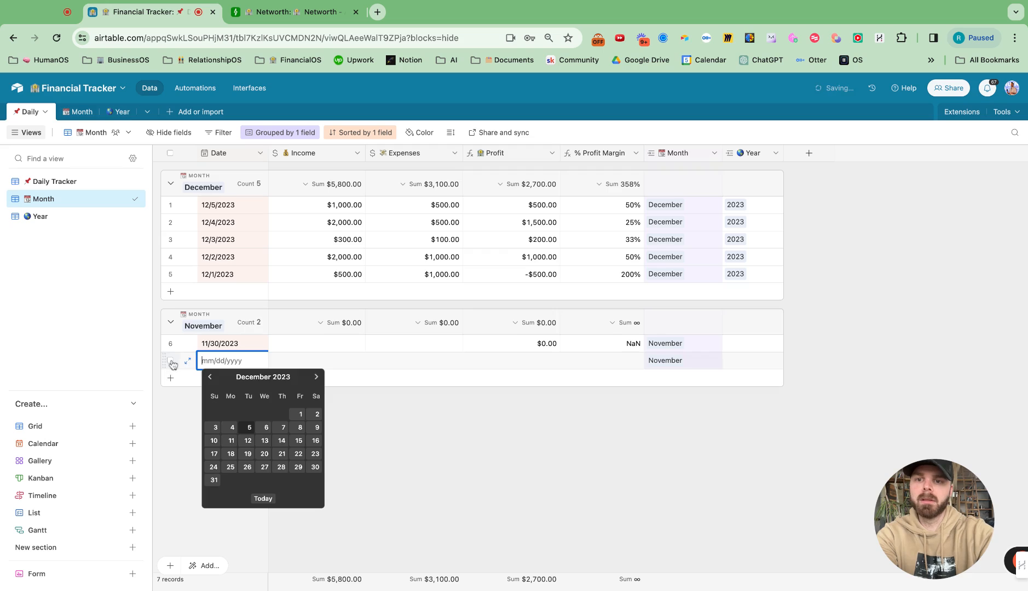
pyautogui.click(212, 378)
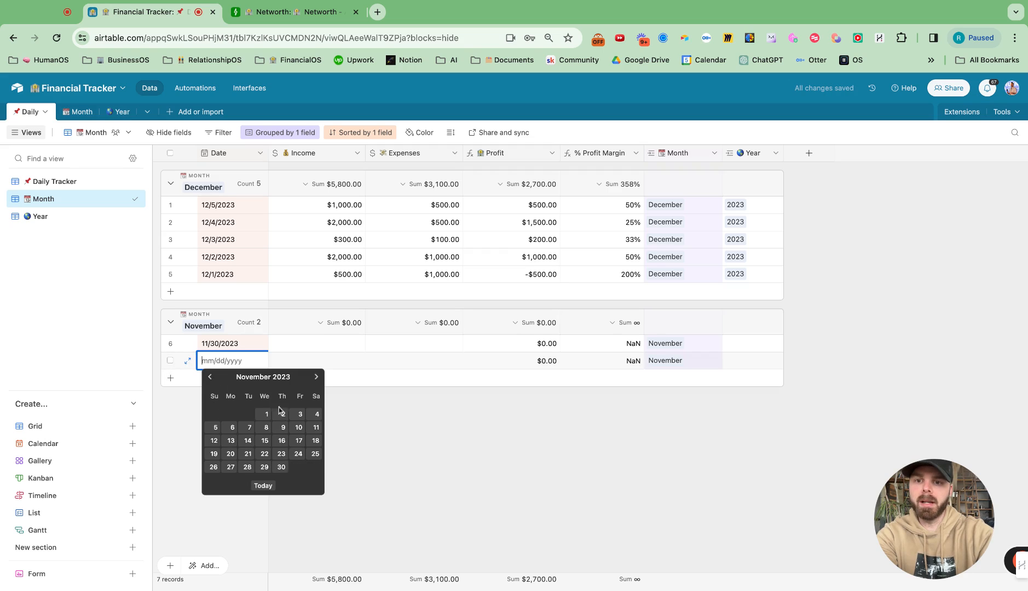
pyautogui.click(264, 467)
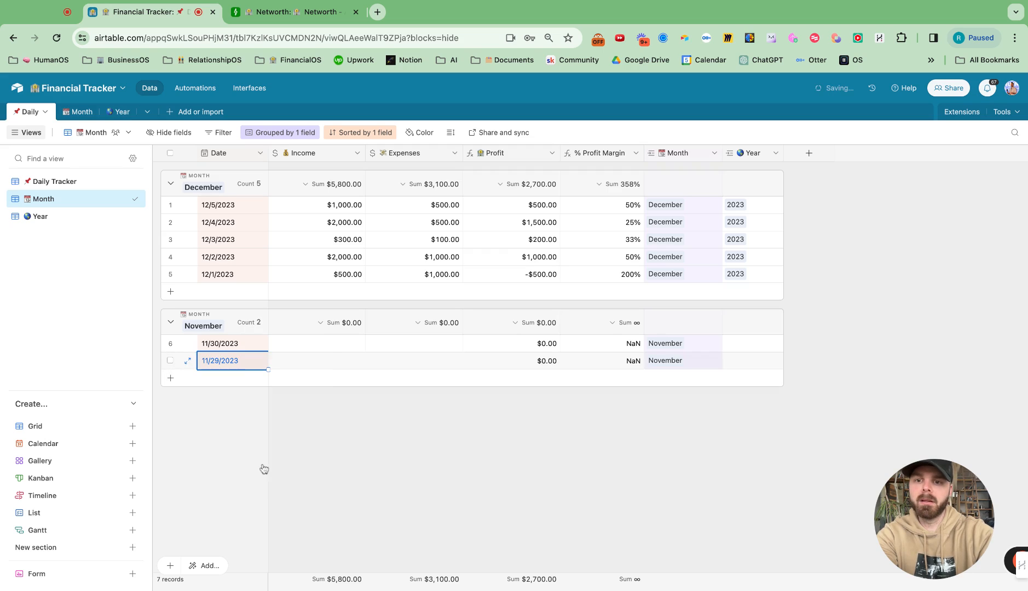
pyautogui.click(170, 378)
pyautogui.click(210, 394)
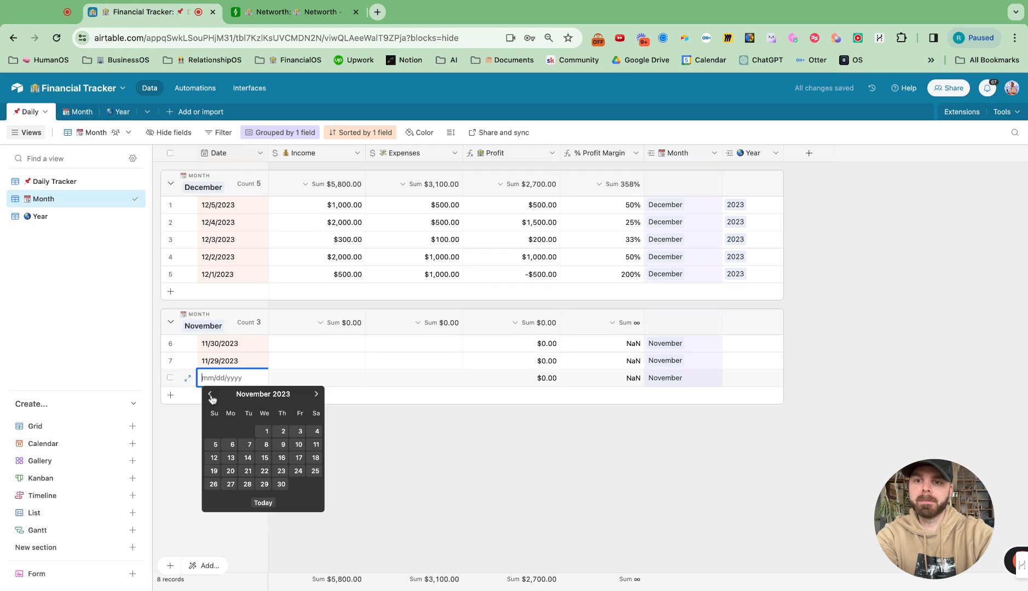
pyautogui.click(250, 485)
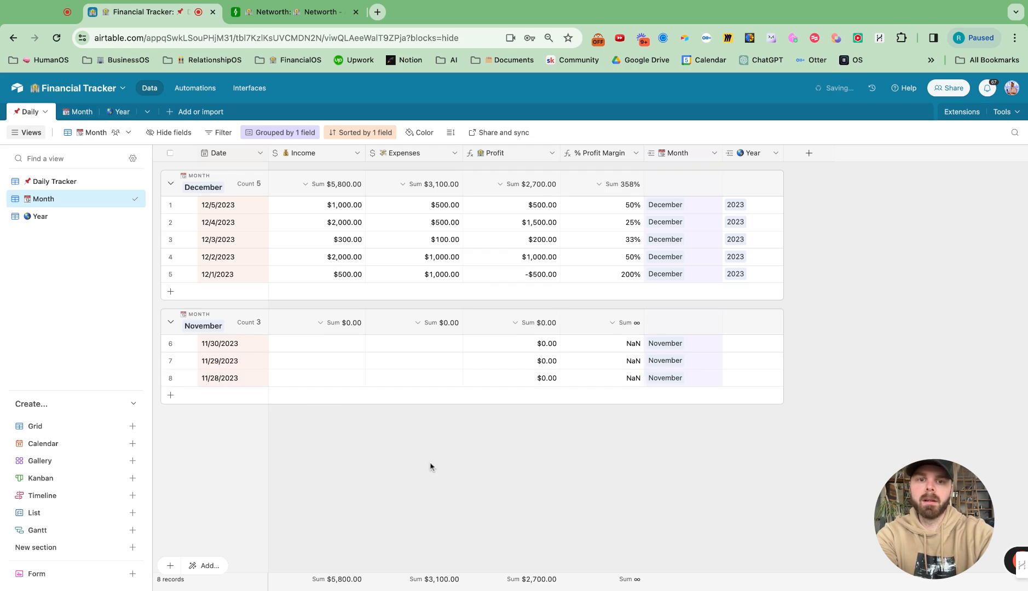
# - Link the 11/30/2023 record to the year 2023 and fill that year down to the other two November records
pyautogui.click(752, 345)
pyautogui.click(732, 343)
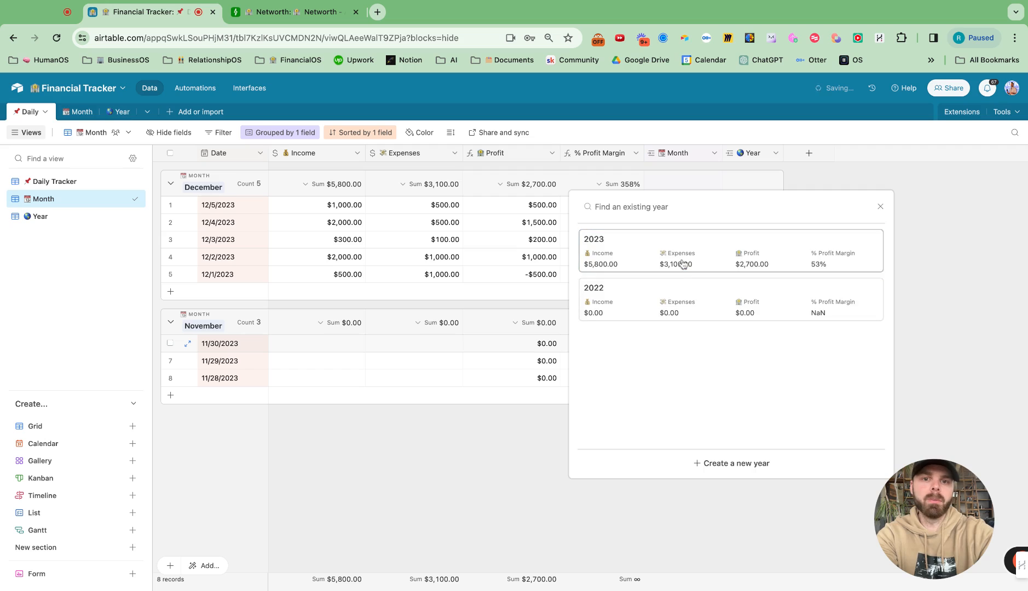
pyautogui.click(683, 263)
pyautogui.moveTo(783, 351); pyautogui.dragTo(783, 381)
# - Enter $1,000 income and $500 expenses for the 11/30/2023 record
pyautogui.click(327, 348)
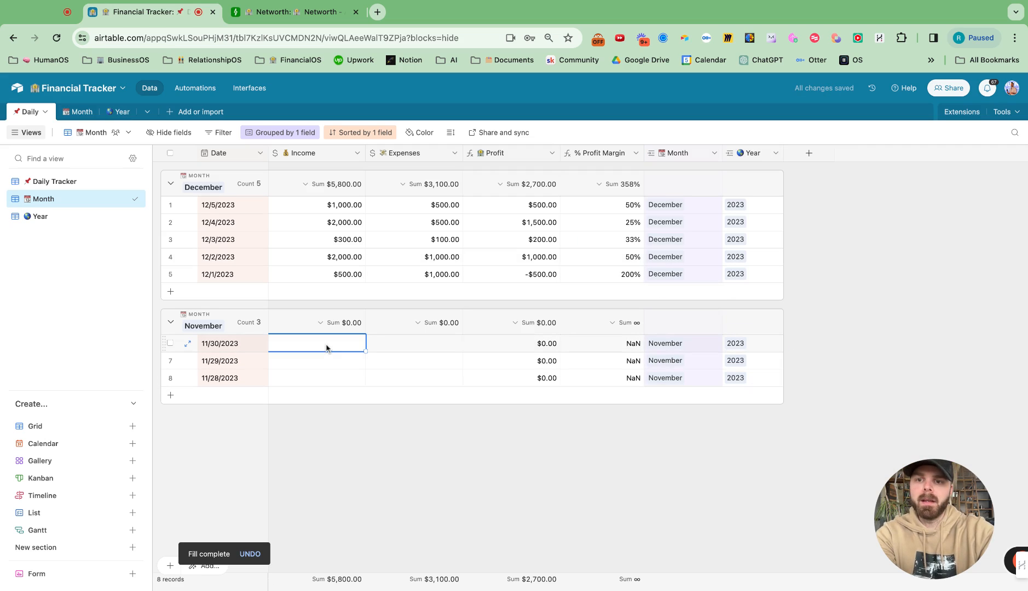
pyautogui.click(327, 348)
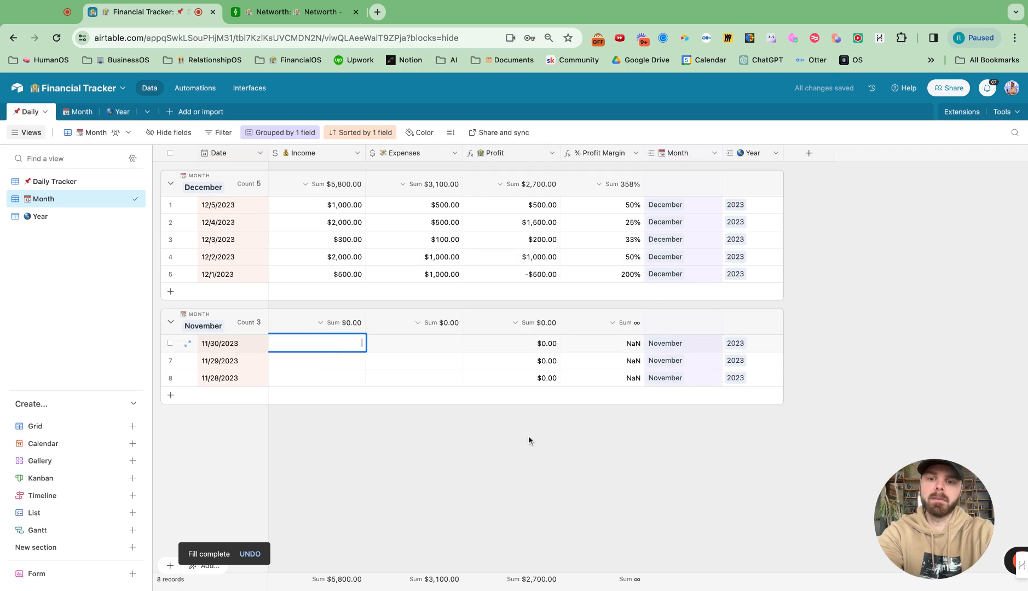
pyautogui.write('1000')
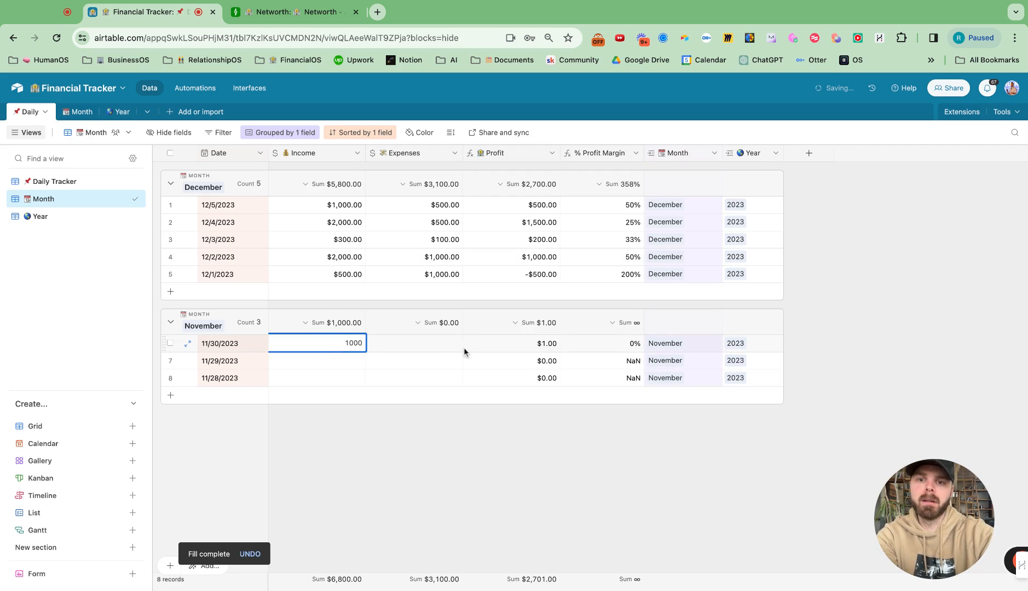
pyautogui.click(444, 351)
pyautogui.write('500')
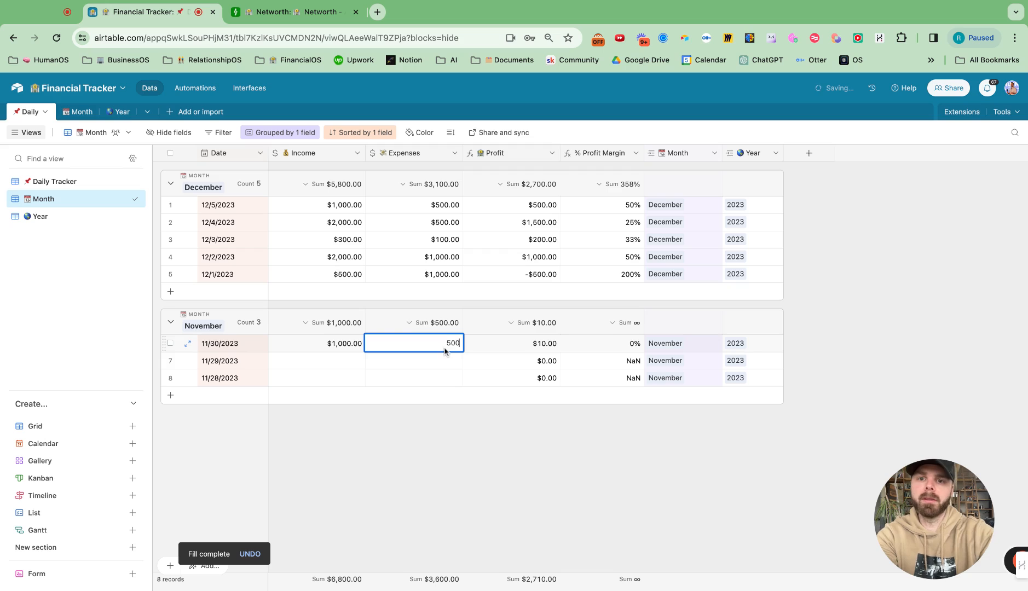
# - Enter $400 income and $200 expenses for the 11/29/2023 record
pyautogui.click(357, 364)
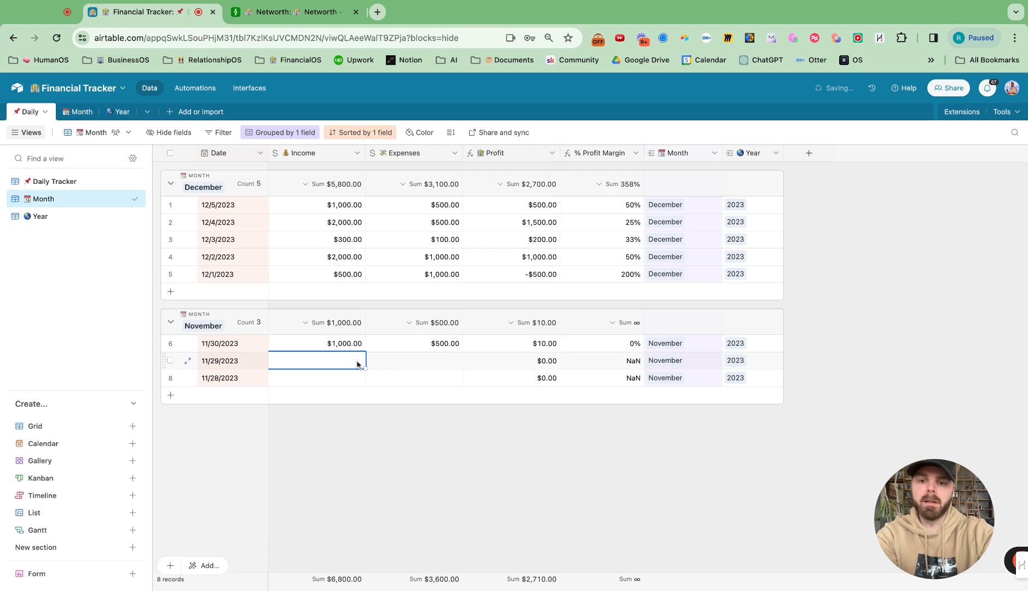
pyautogui.write('400')
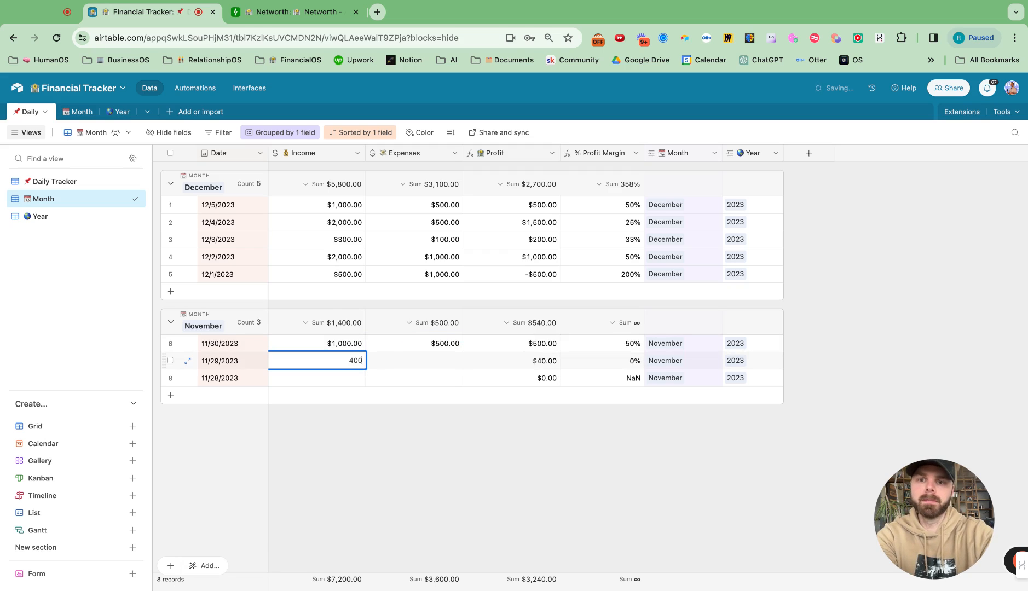
pyautogui.click(416, 366)
pyautogui.write('200')
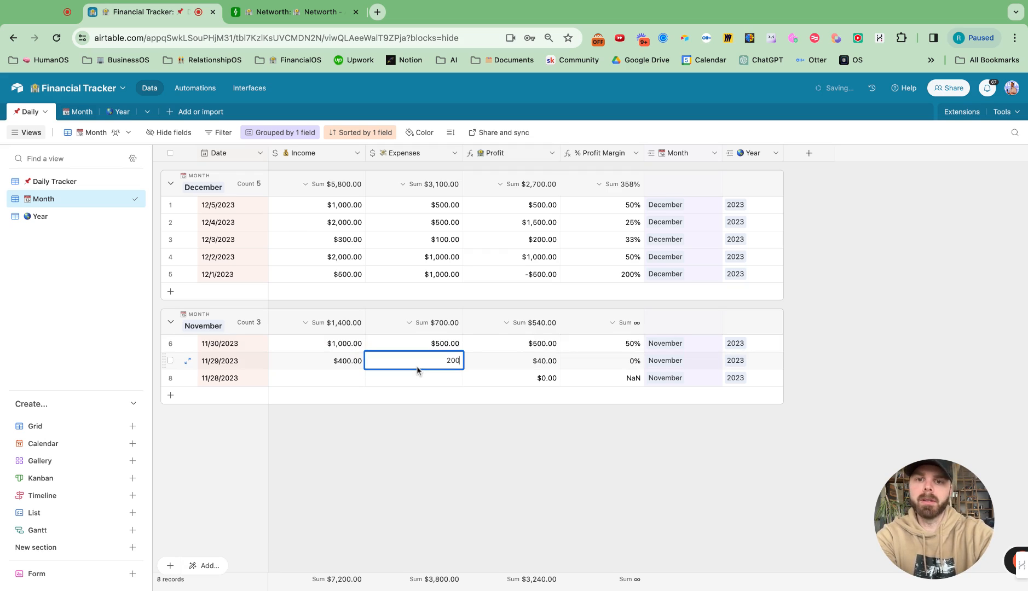
# - Enter $1,000 income and $200 expenses for the 11/28/2023 record
pyautogui.click(310, 385)
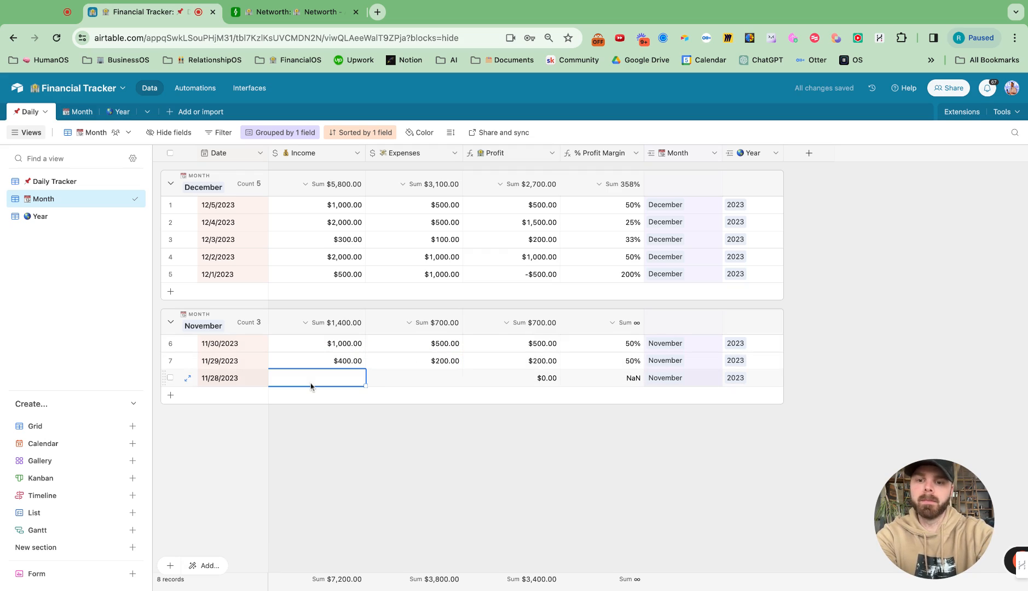
pyautogui.write('1,00')
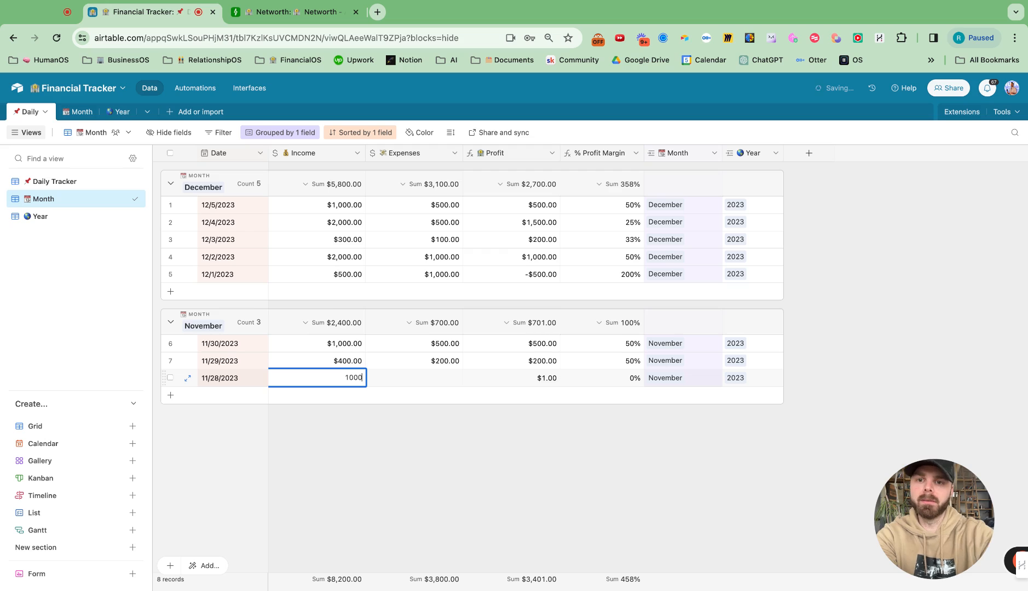
pyautogui.write('0')
pyautogui.click(407, 383)
pyautogui.write('20')
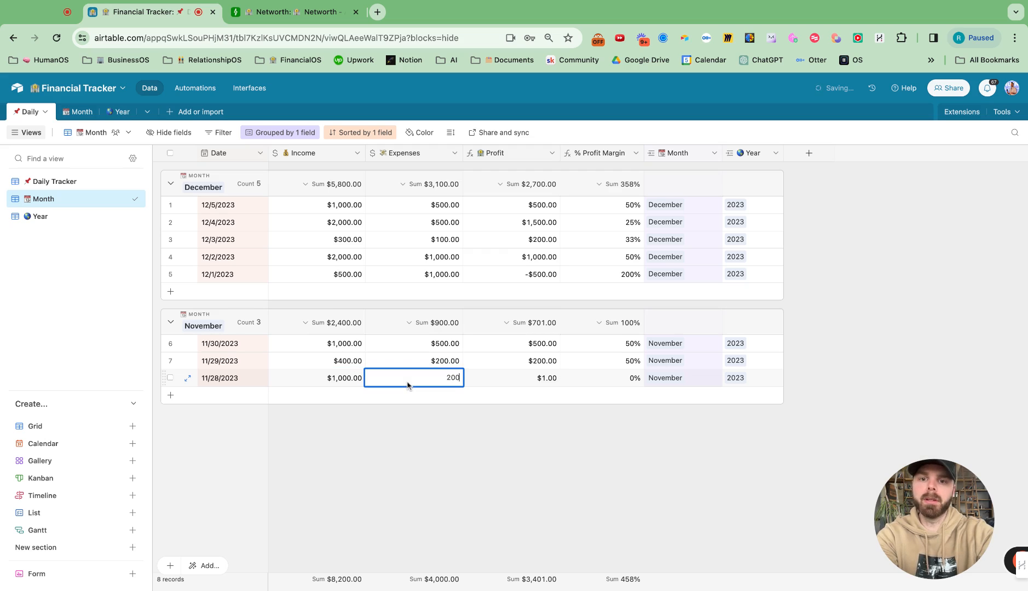
pyautogui.click(463, 422)
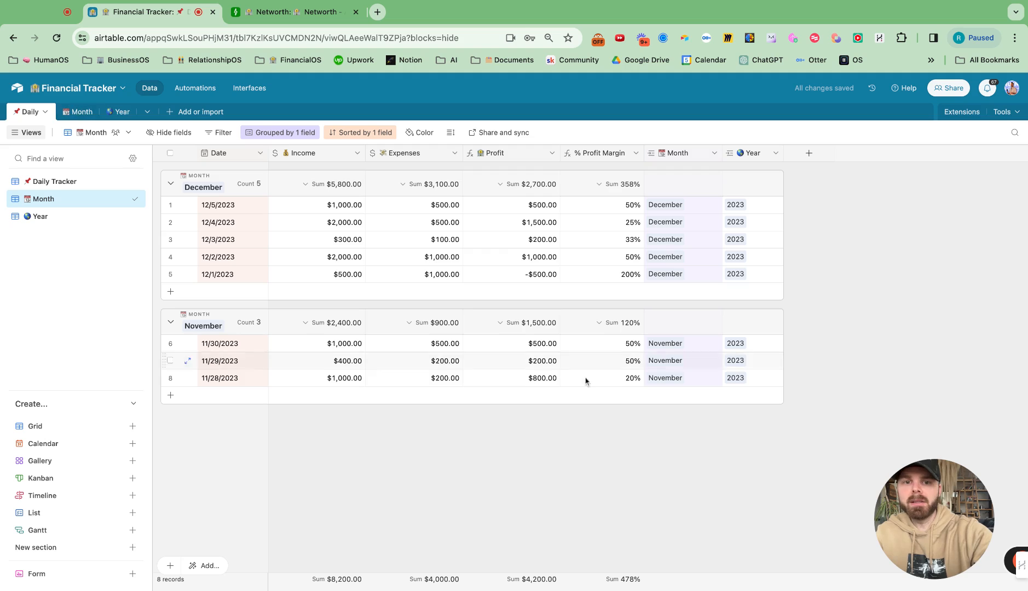
# - Check the Month table's rollups, and narrow the Name, Income, Expenses and Profit columns in the Year table
pyautogui.click(77, 112)
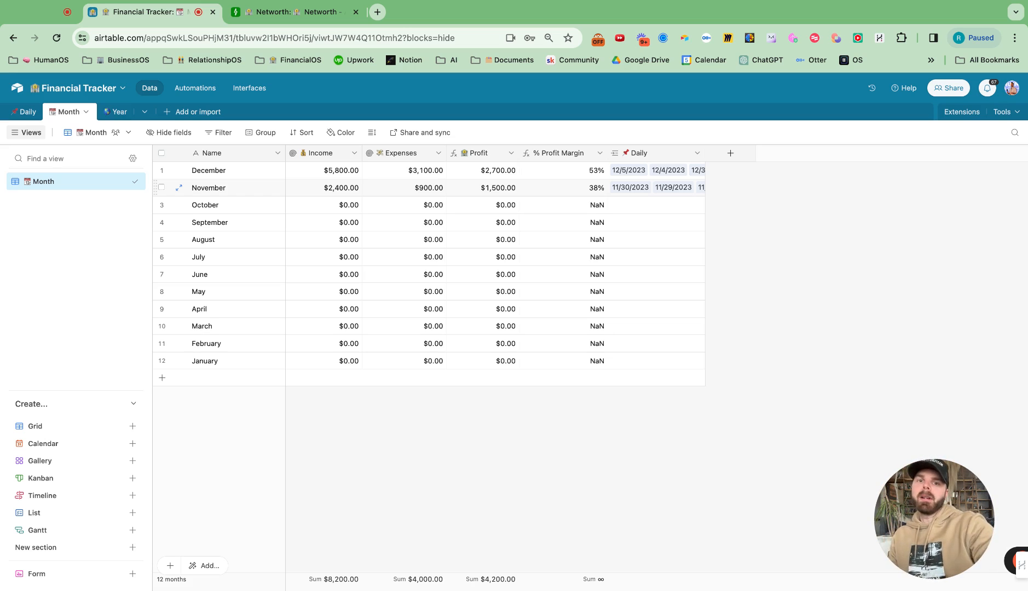
pyautogui.click(115, 111)
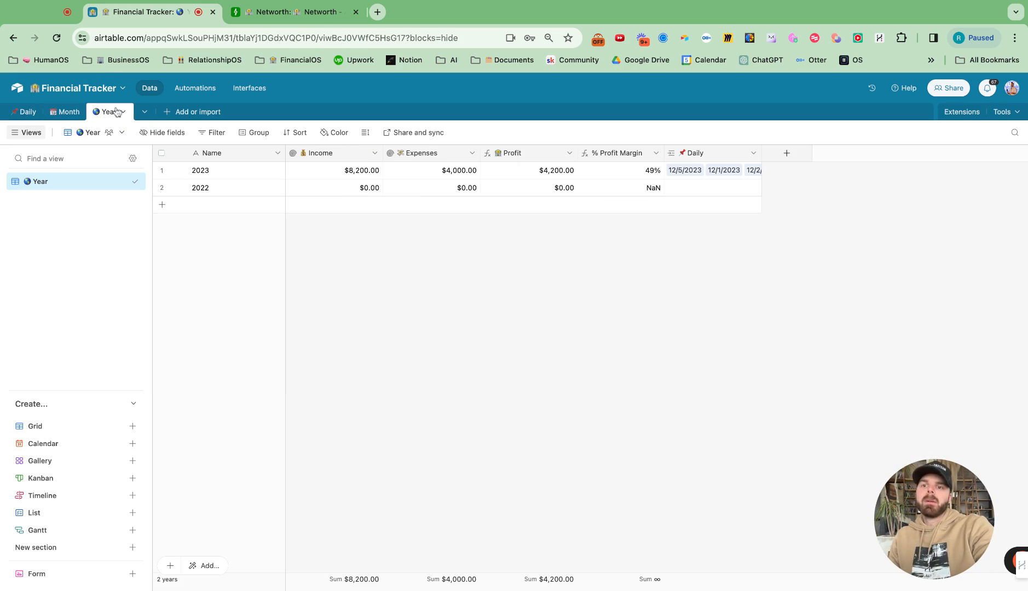
pyautogui.moveTo(286, 153); pyautogui.dragTo(257, 153)
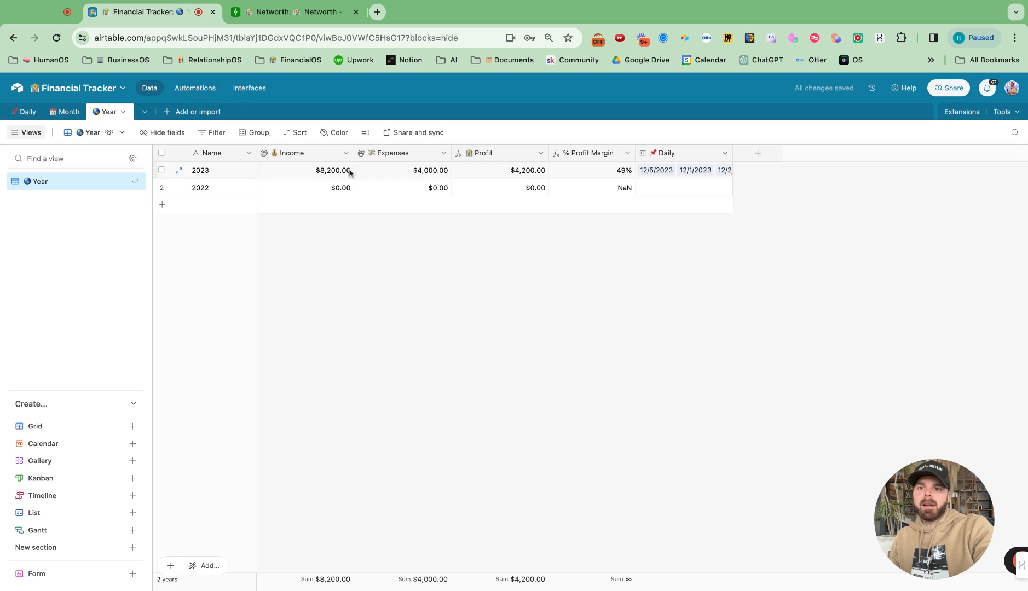
pyautogui.moveTo(353, 153); pyautogui.dragTo(337, 155)
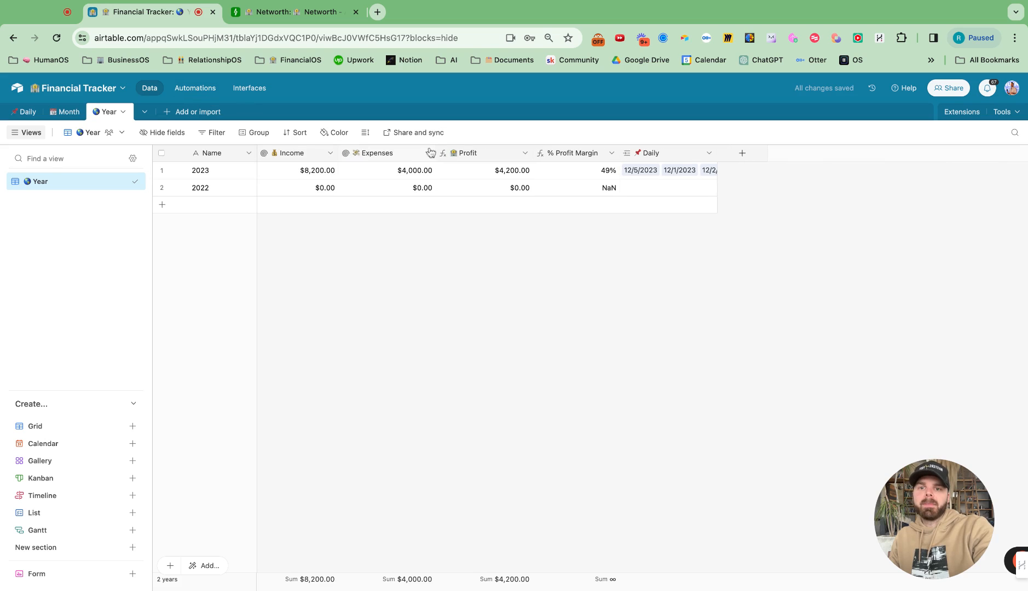
pyautogui.moveTo(435, 151); pyautogui.dragTo(422, 152)
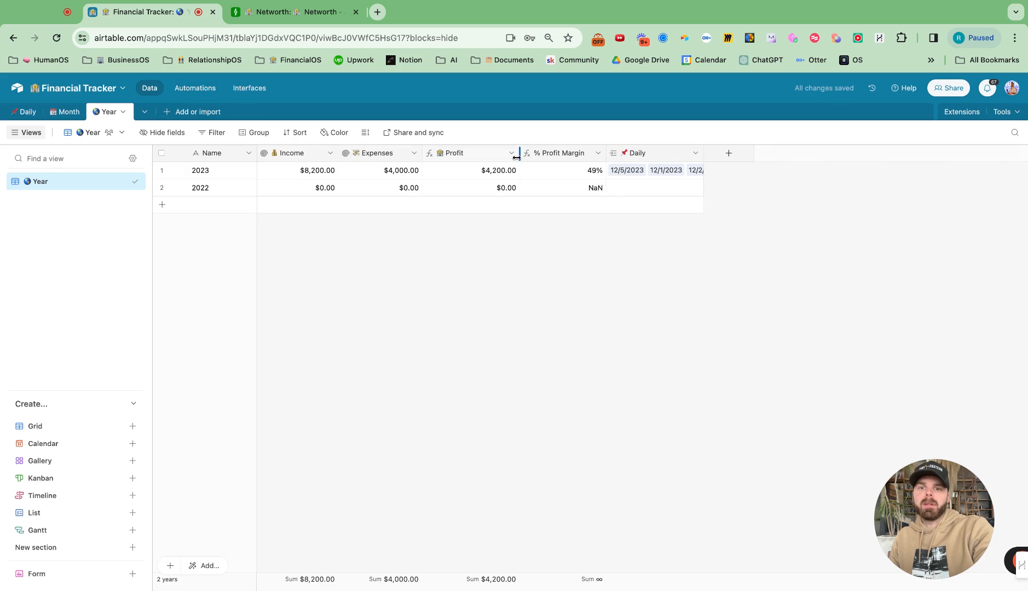
pyautogui.moveTo(520, 153); pyautogui.dragTo(501, 156)
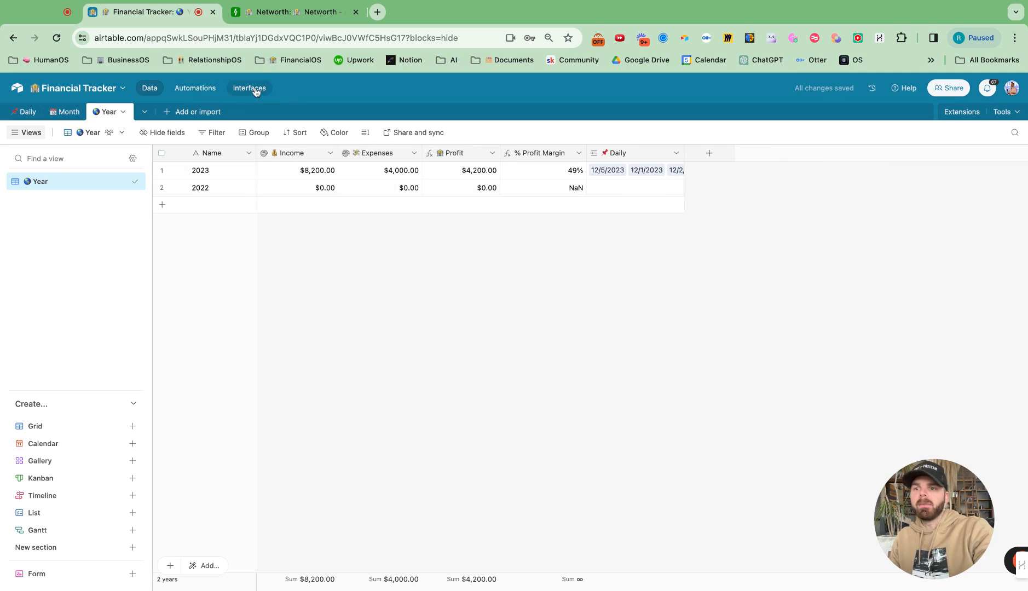
# - Start building a new interface named "🏦 Finances" and give it the bank emoji as its icon
pyautogui.click(24, 112)
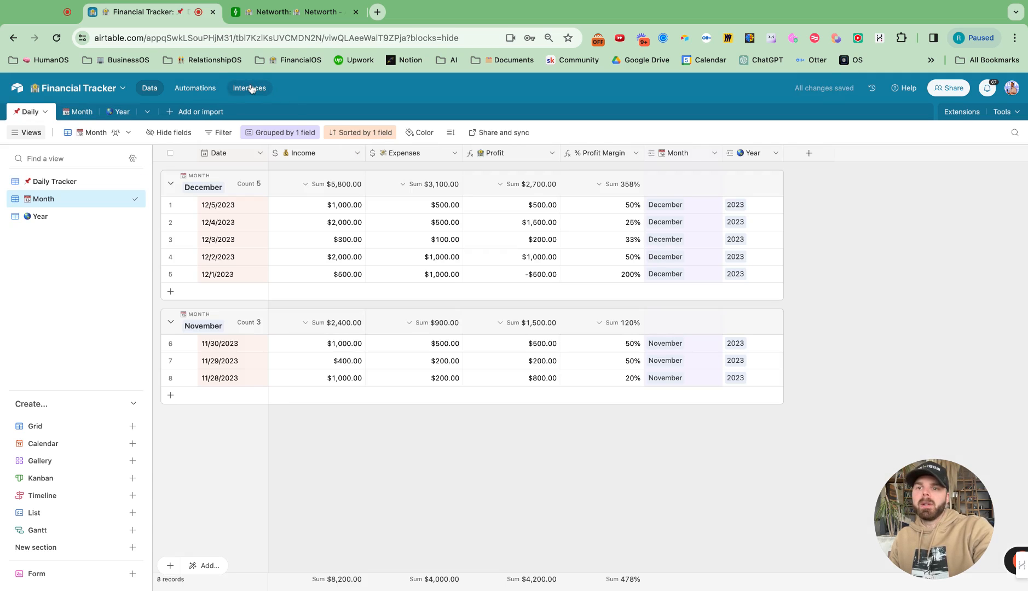
pyautogui.click(250, 88)
pyautogui.click(546, 242)
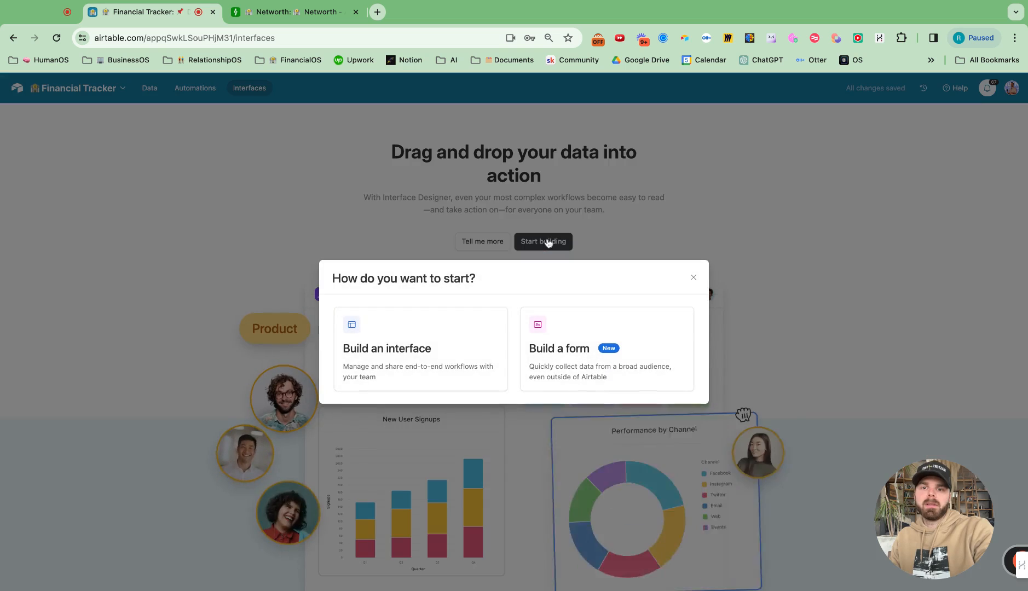
pyautogui.click(401, 360)
pyautogui.doubleClick(467, 290)
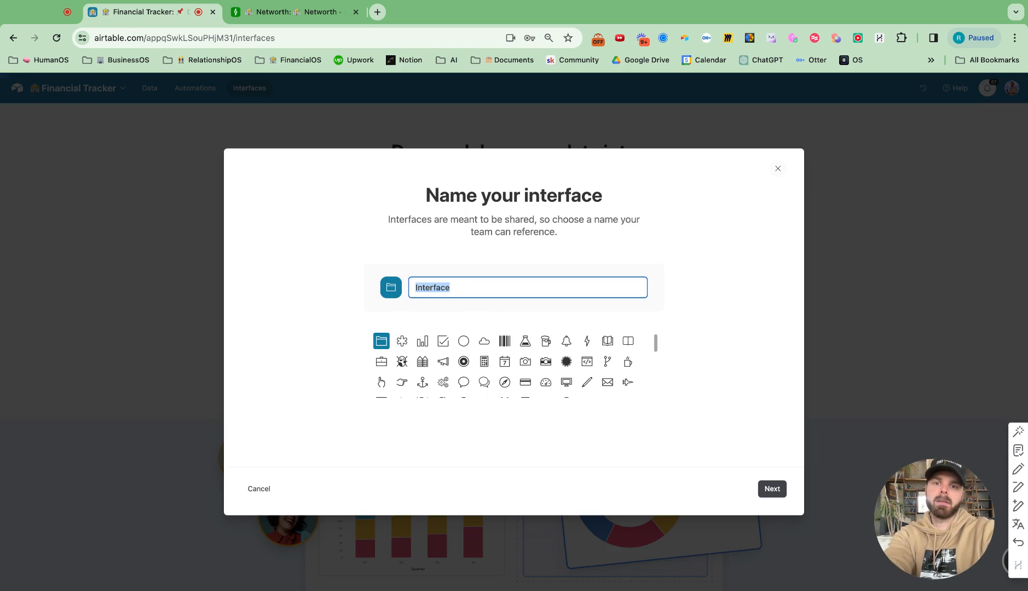
pyautogui.write('🏦')
pyautogui.write('F')
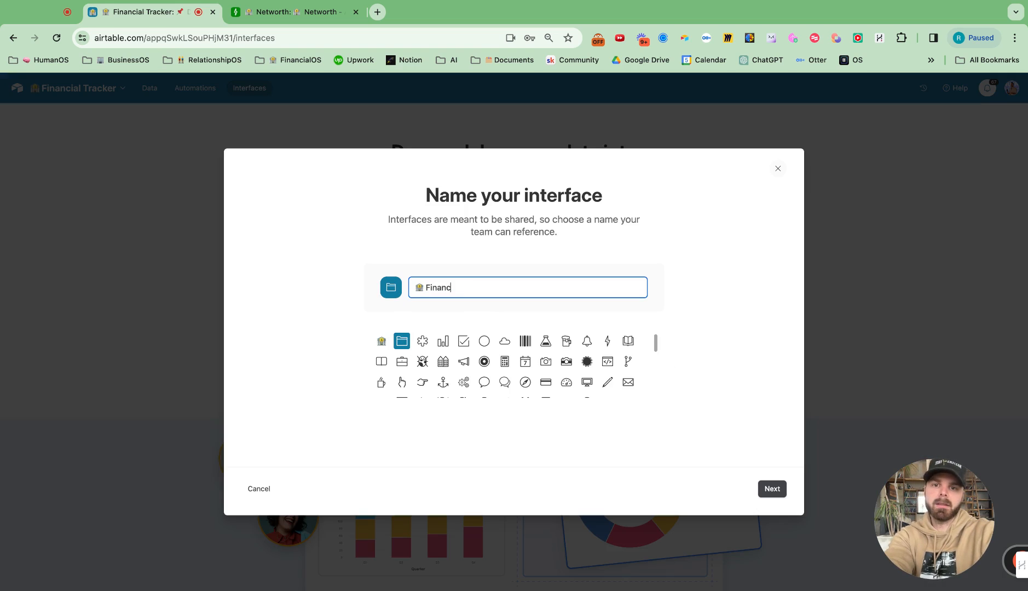
pyautogui.click(379, 356)
pyautogui.click(382, 341)
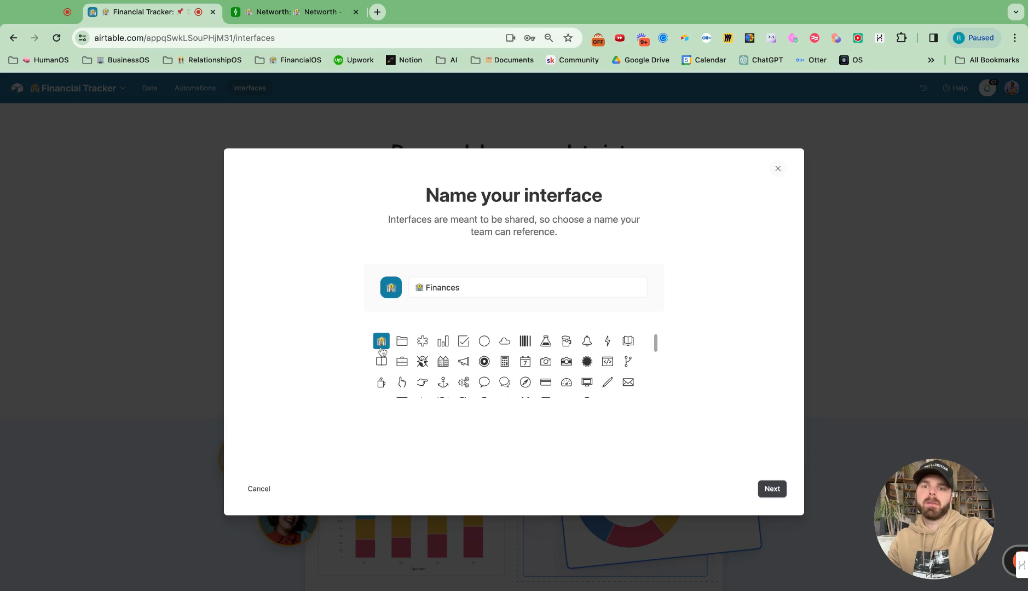
pyautogui.click(772, 489)
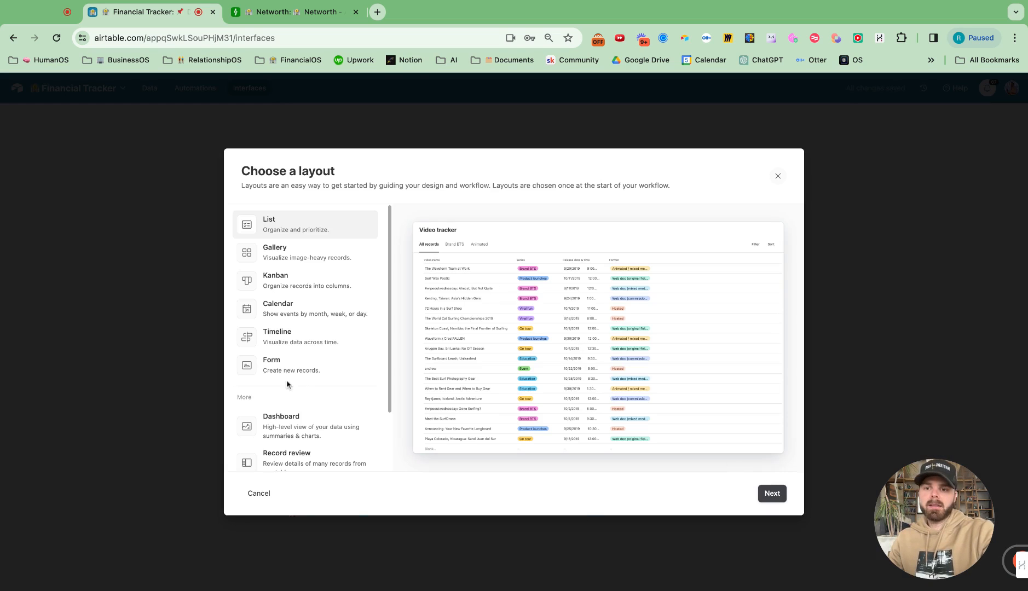
# - Choose the Blank layout for the Finances interface and finish creating its first page
pyautogui.scroll(-3, 287, 394)
pyautogui.click(278, 445)
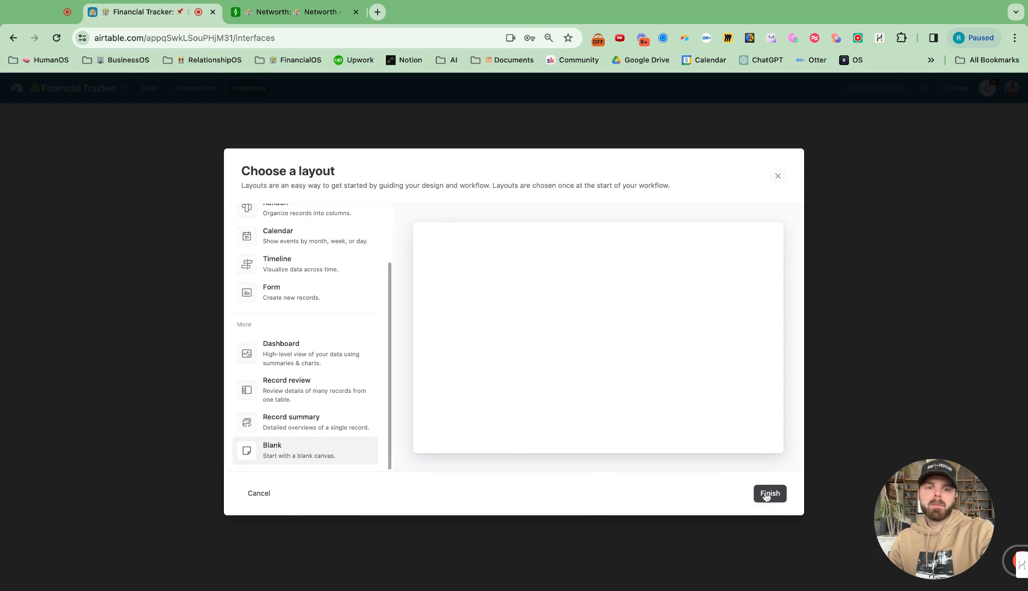
pyautogui.click(769, 494)
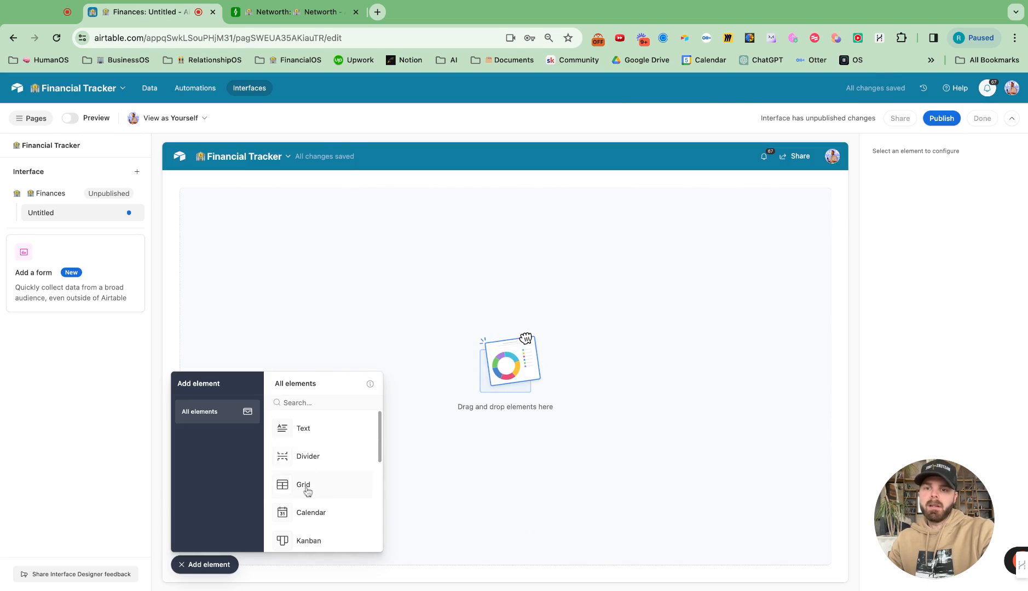
# - Add a Grid element to the blank page, stretch it to full width and use the Daily table as its source
pyautogui.moveTo(307, 492); pyautogui.dragTo(350, 427)
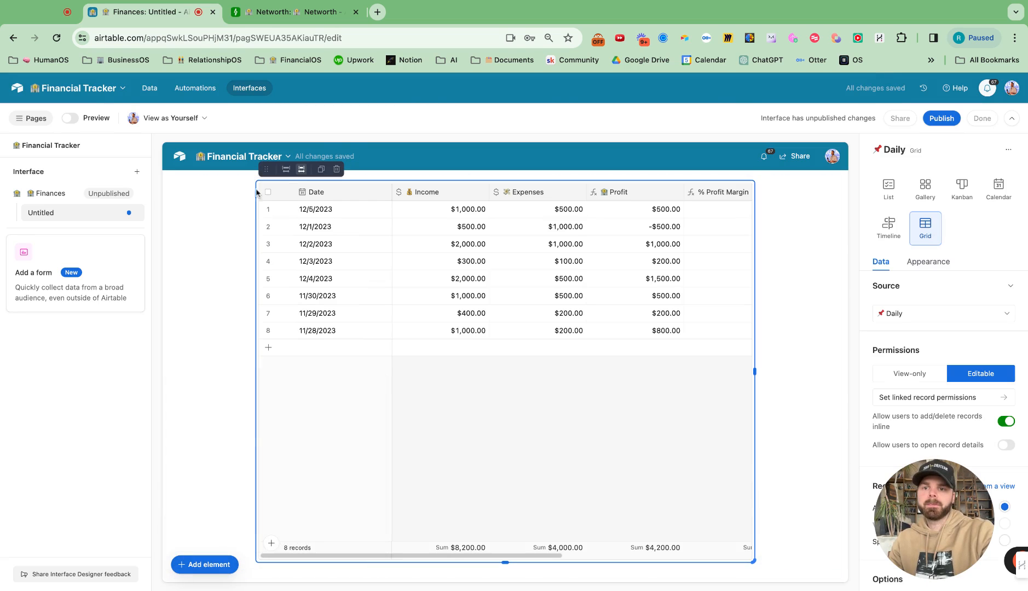
pyautogui.click(286, 170)
pyautogui.click(914, 315)
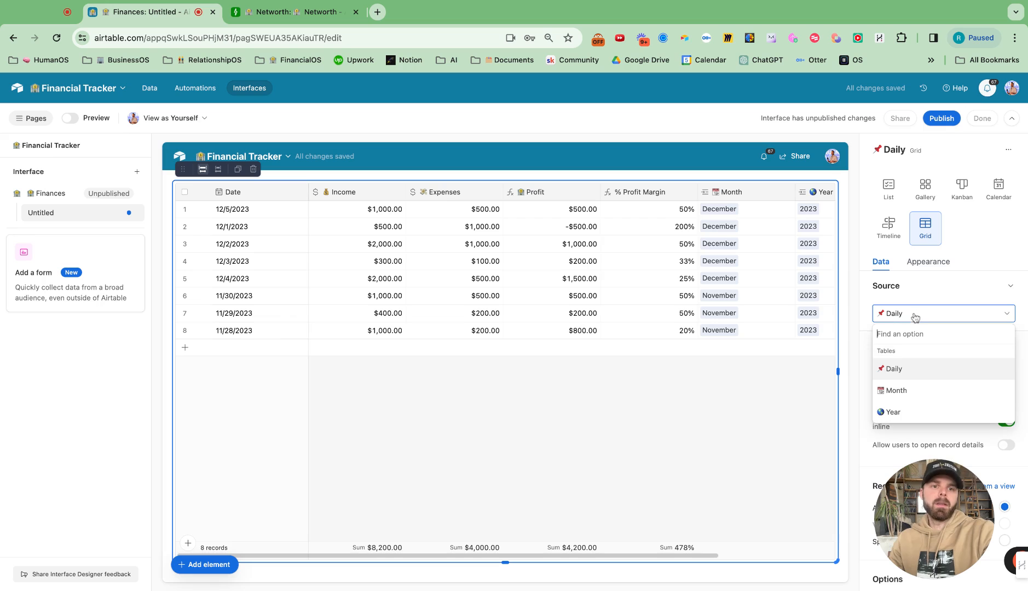
pyautogui.click(898, 377)
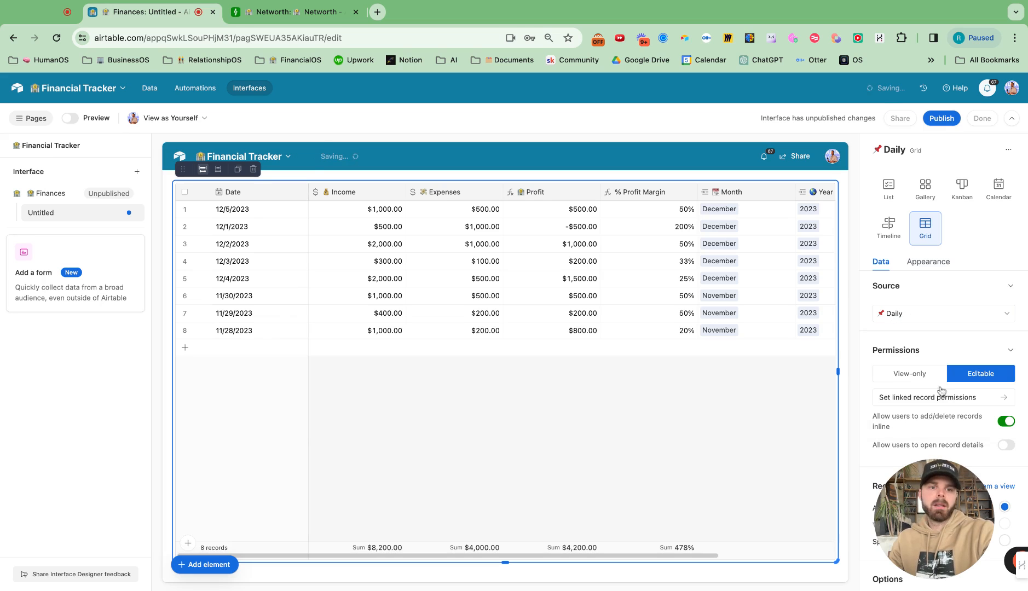
# - Copy the Daily grid's record settings from the Daily Tracker view
pyautogui.scroll(-3, 978, 398)
pyautogui.click(971, 365)
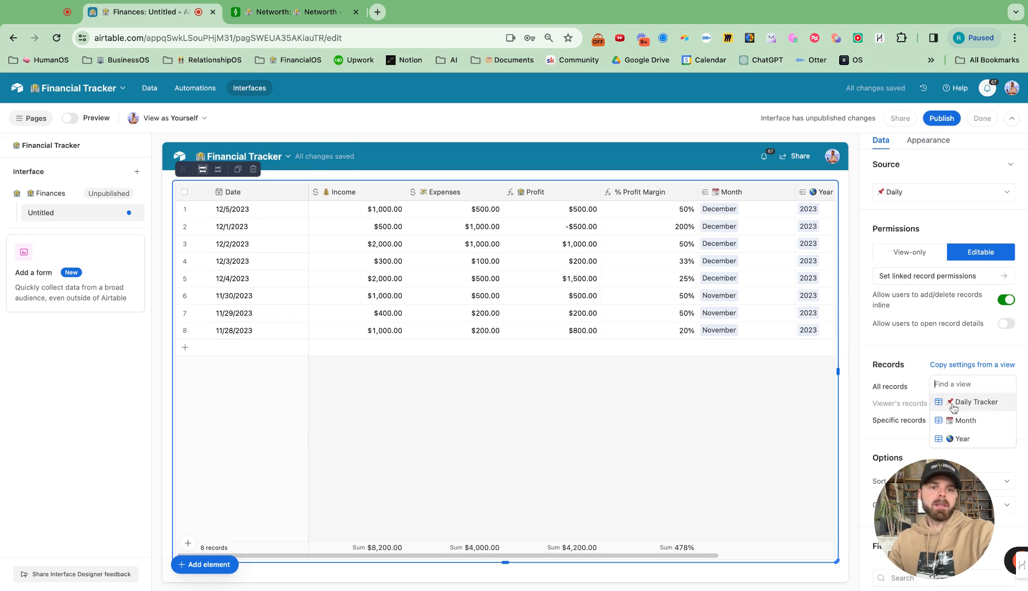
pyautogui.click(964, 403)
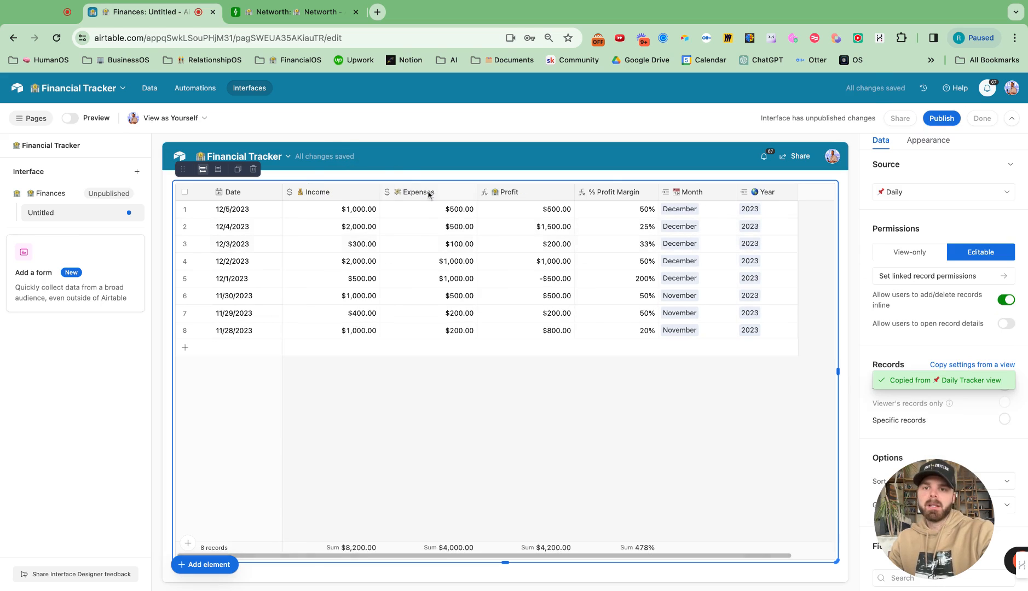
# - Narrow the Income, Expenses and Profit columns in the Daily grid
pyautogui.moveTo(380, 193); pyautogui.dragTo(364, 194)
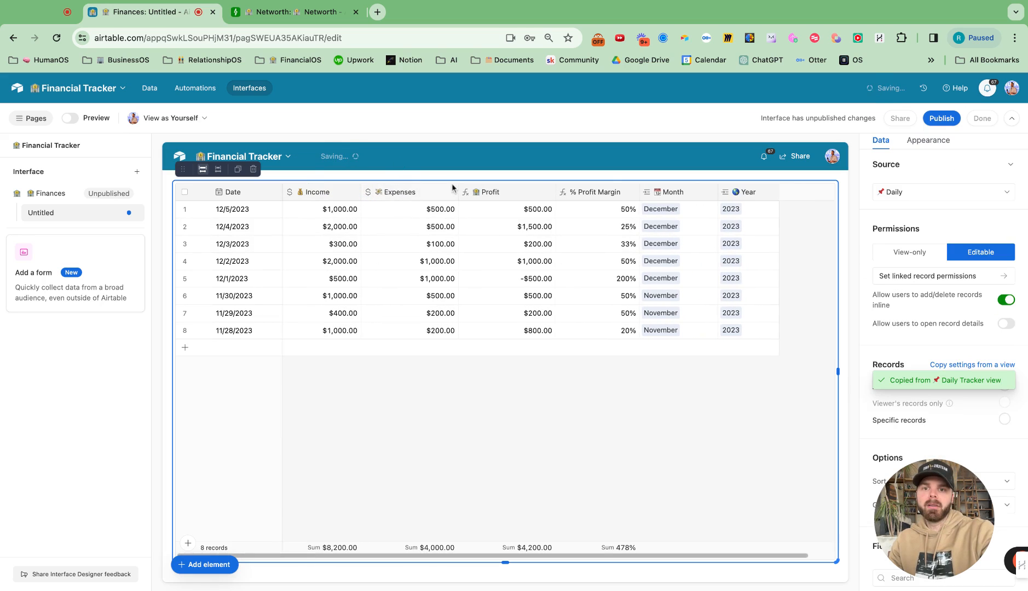
pyautogui.moveTo(460, 192); pyautogui.dragTo(444, 191)
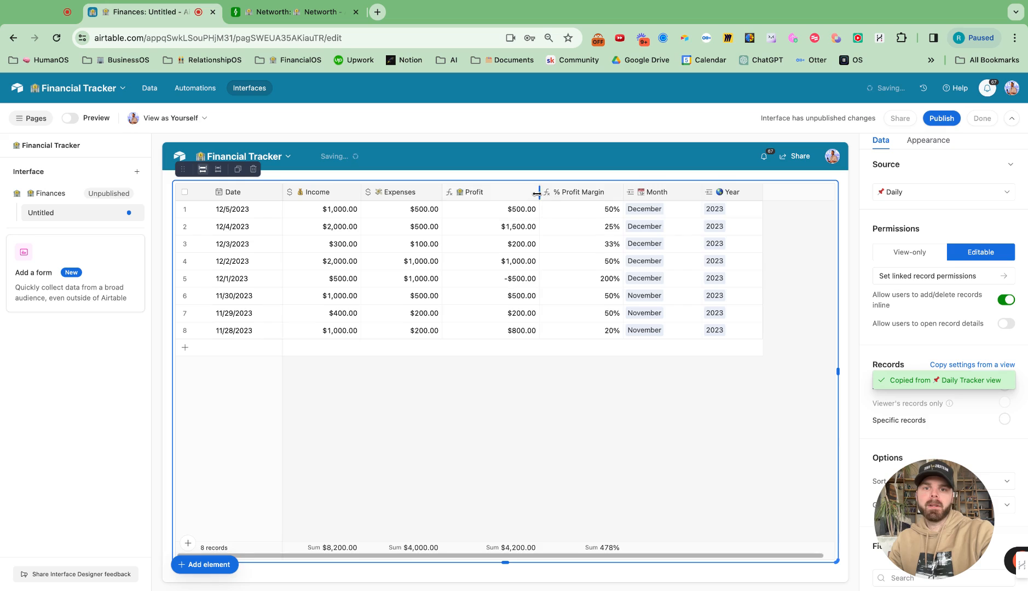
pyautogui.moveTo(536, 194); pyautogui.dragTo(515, 193)
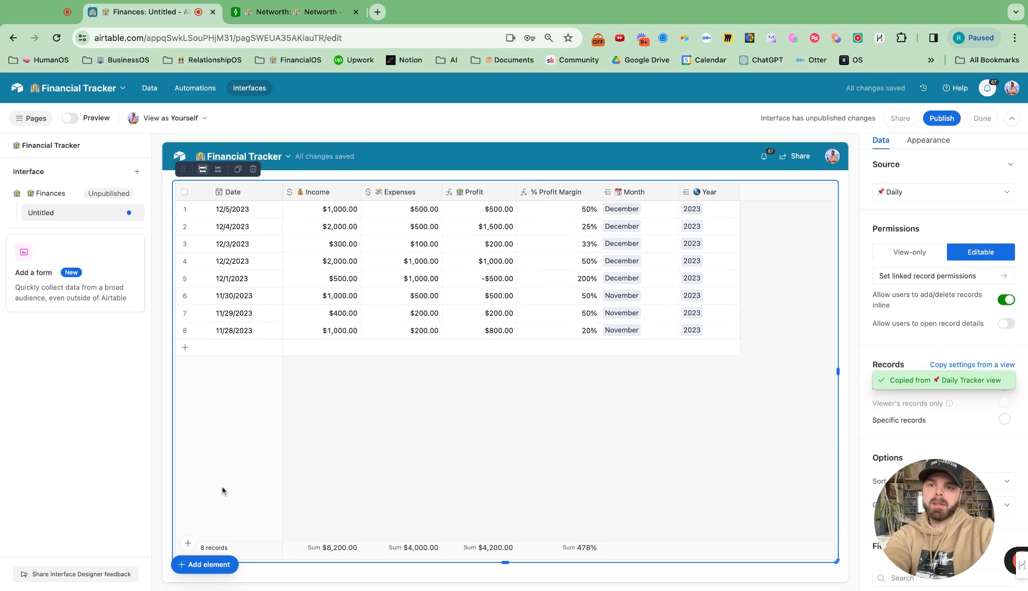
# - Place a Text element above the Daily grid and fill it with "📌 Daily Tracker"
pyautogui.click(215, 566)
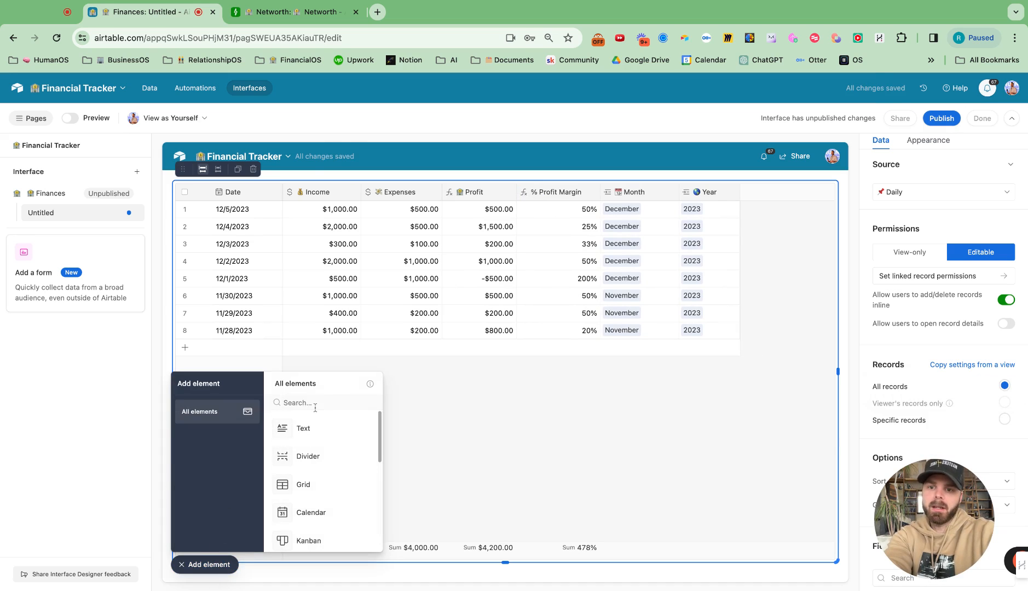
pyautogui.click(309, 428)
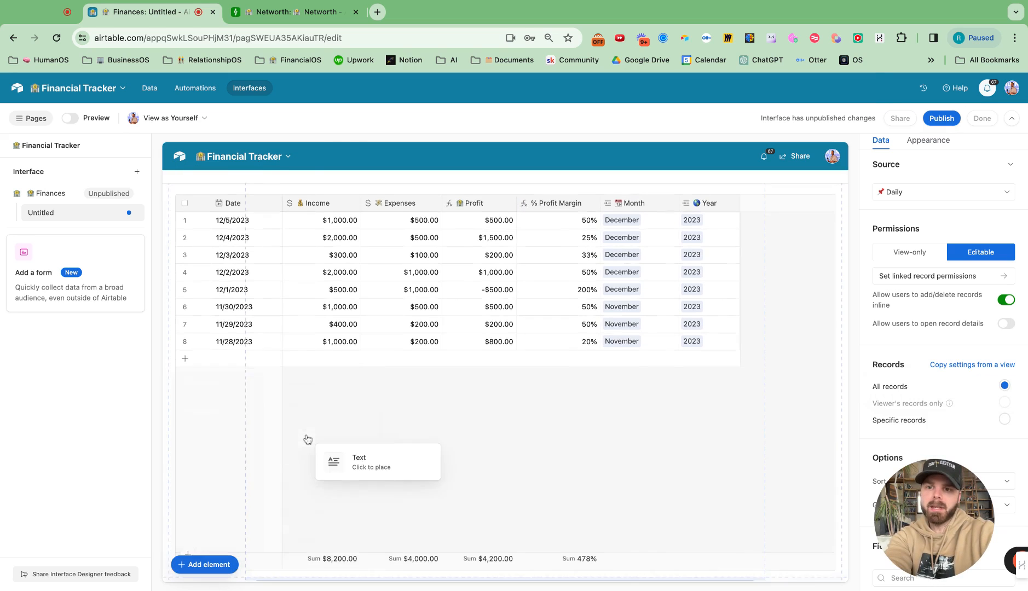
pyautogui.click(240, 194)
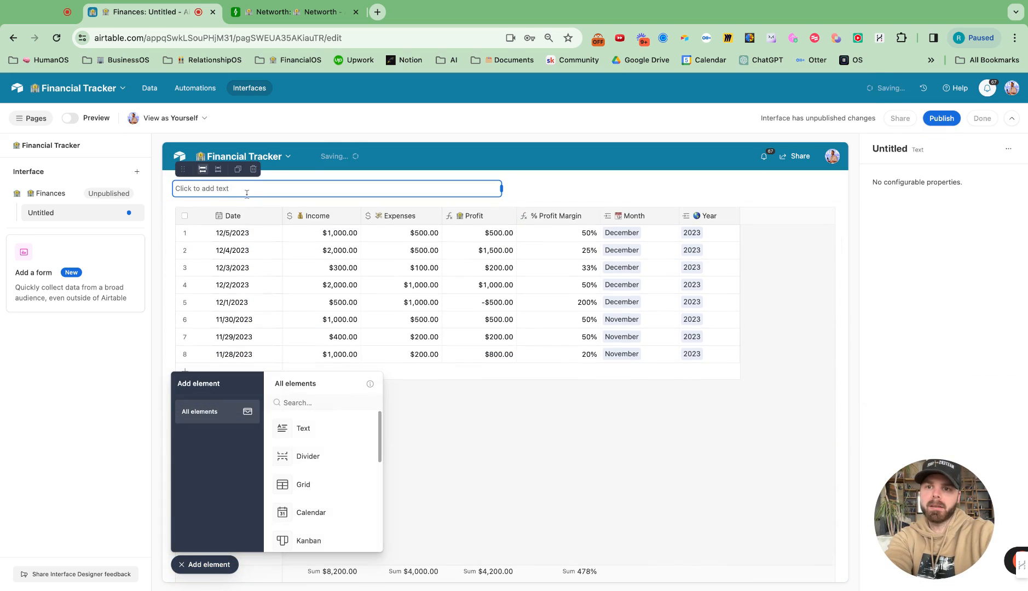
pyautogui.click(215, 187)
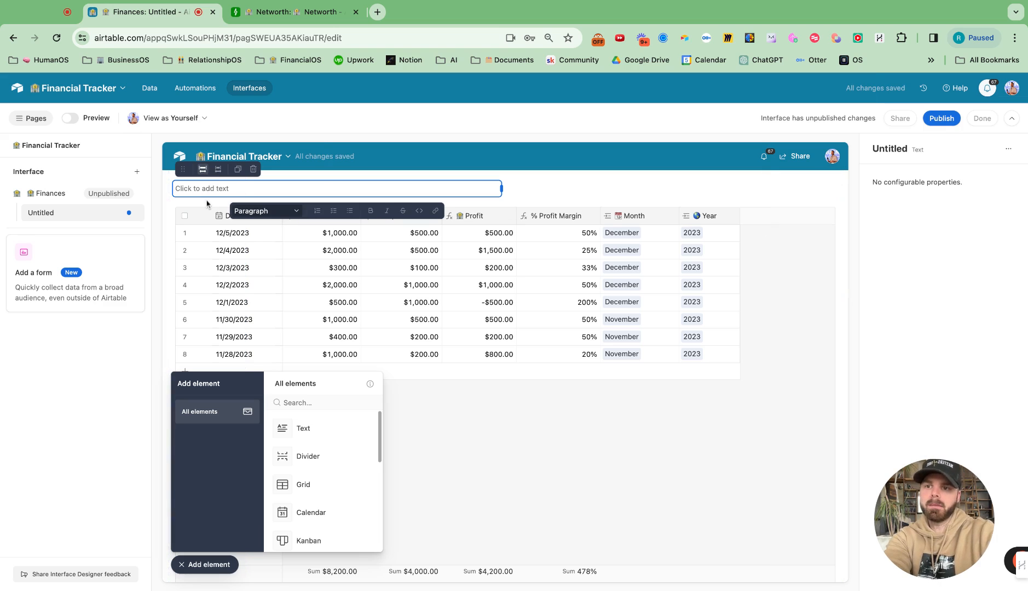
pyautogui.press('super+v')
pyautogui.write('Daily ')
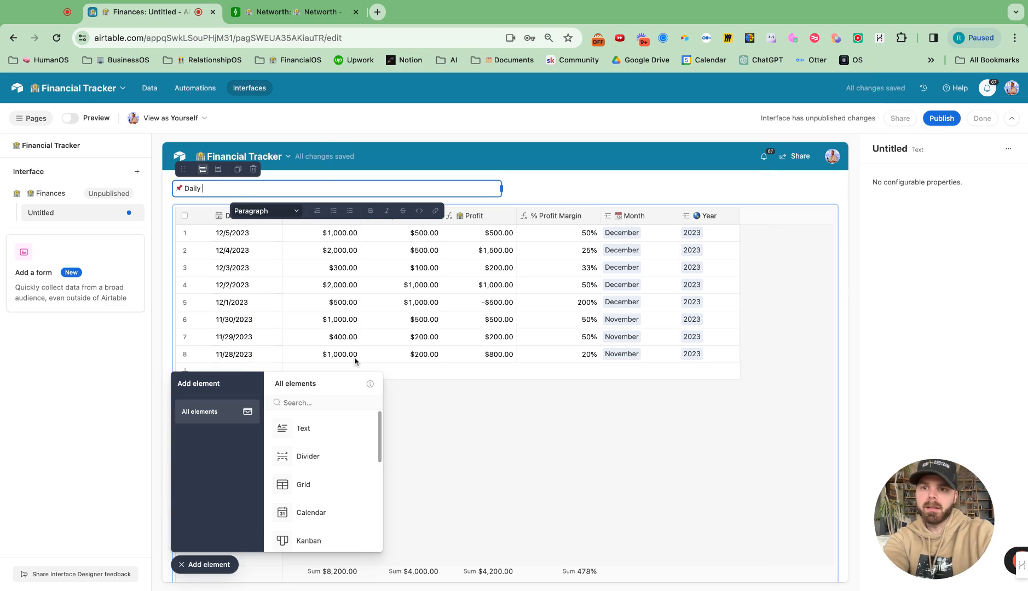
pyautogui.write('Tracker')
# - Format the Daily Tracker text as a large heading and end it with a 👇 emoji
pyautogui.click(285, 211)
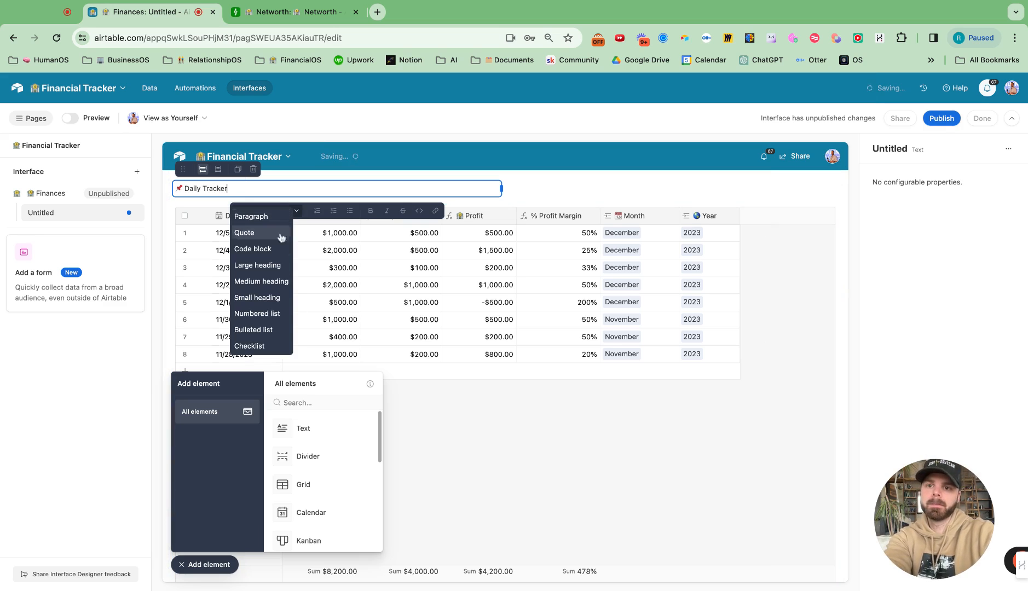
pyautogui.click(268, 266)
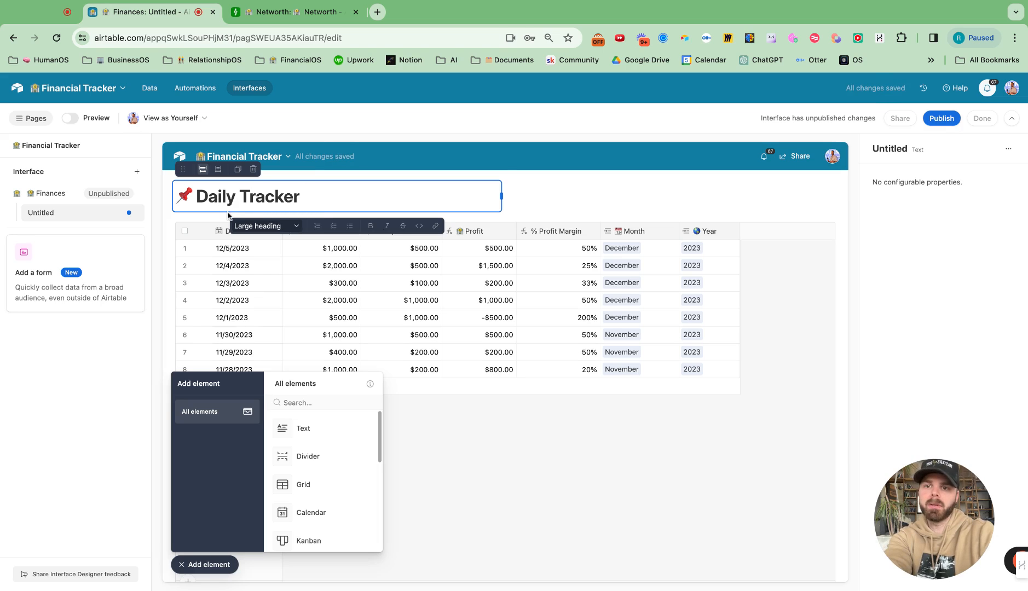
pyautogui.write('👇')
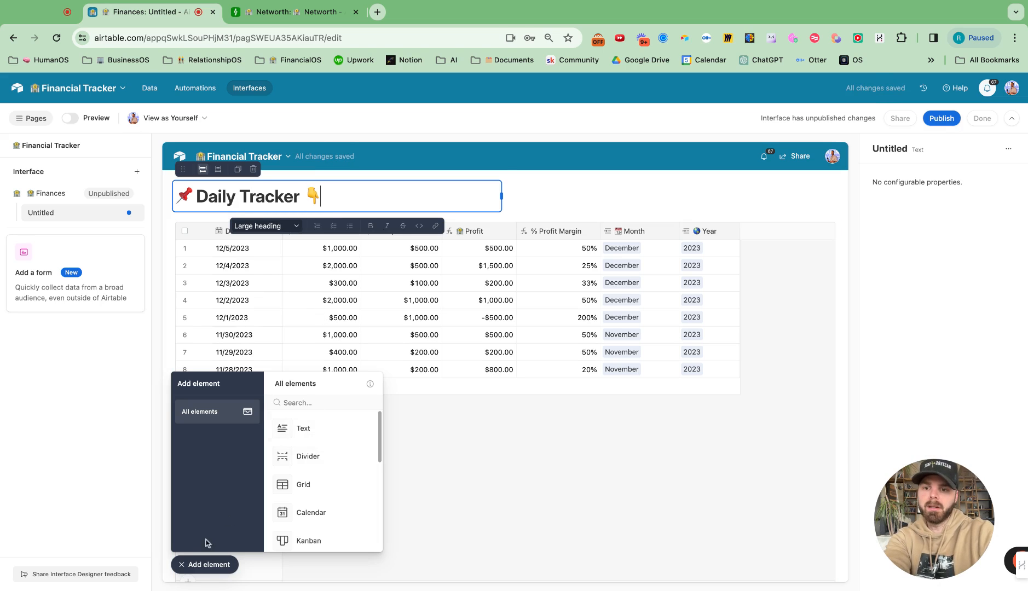
pyautogui.click(210, 565)
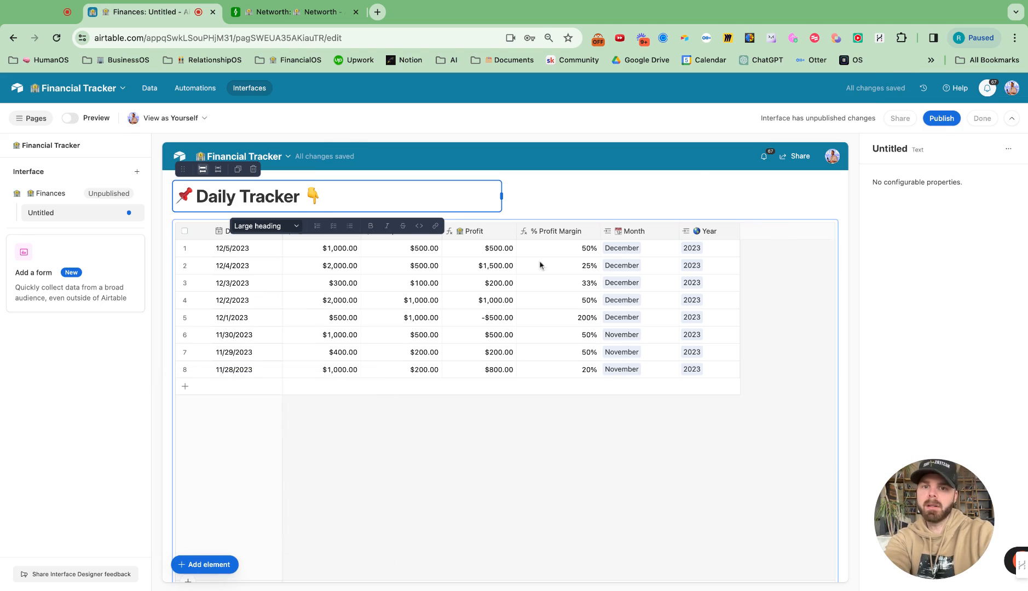
# - Copy the Daily grid's record settings from the Month view so the records are grouped by month
pyautogui.click(446, 472)
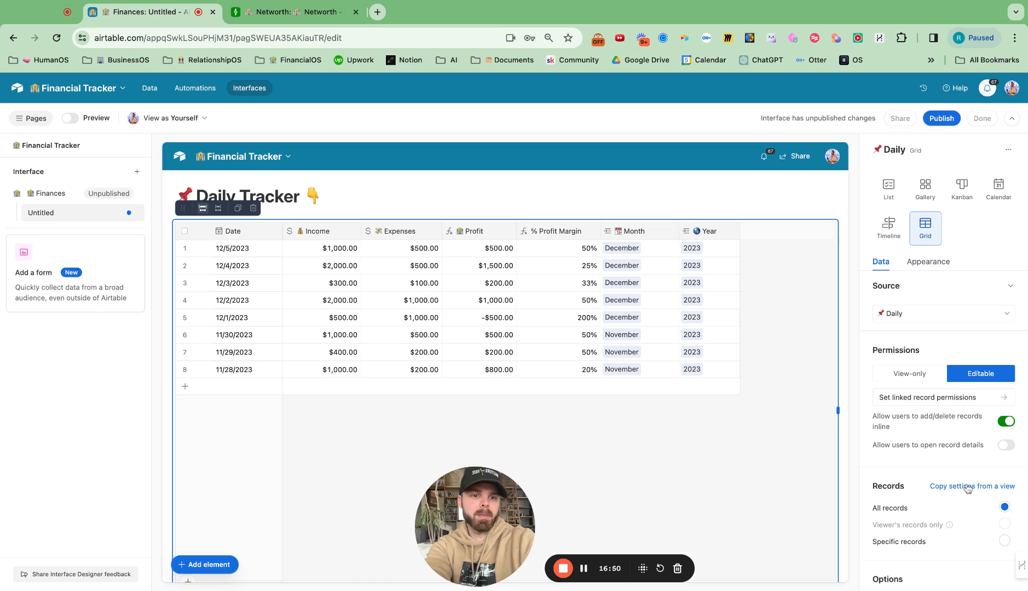
pyautogui.click(968, 488)
pyautogui.click(967, 540)
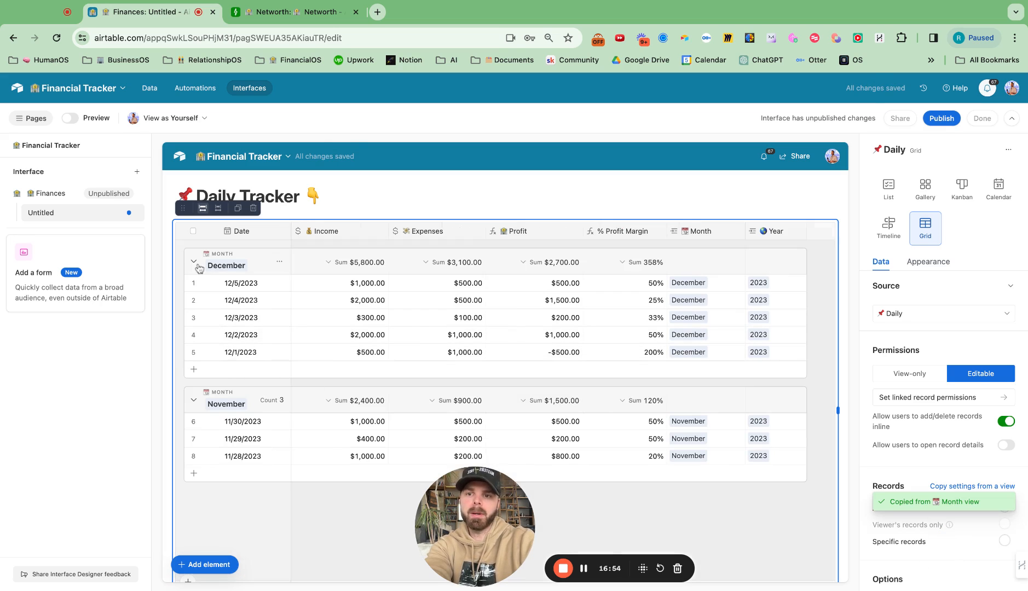
# - Place a Filter element above the Daily Tracker heading and connect it to the Daily grid
pyautogui.click(212, 566)
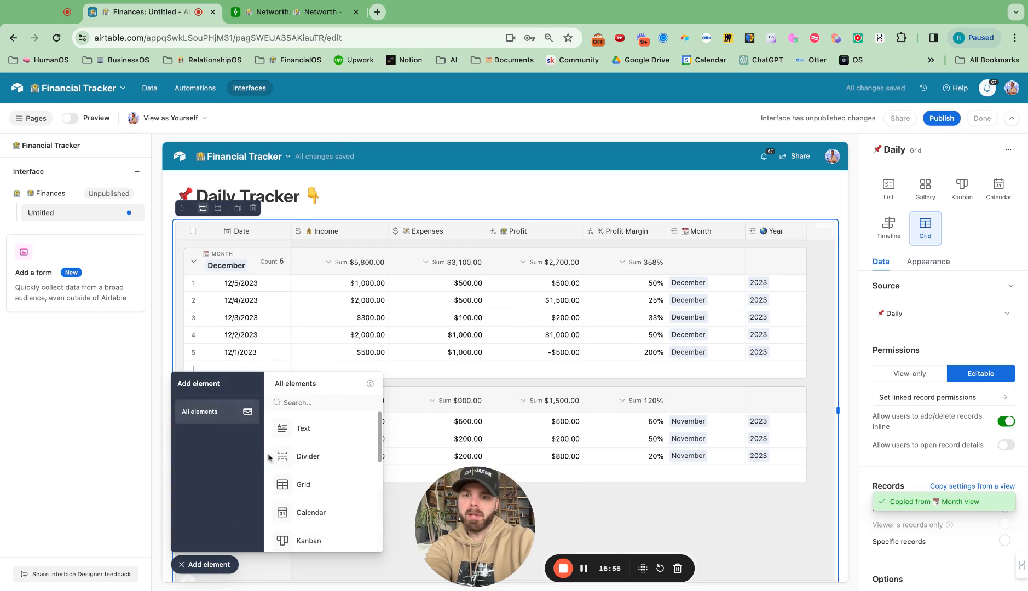
pyautogui.write('fi')
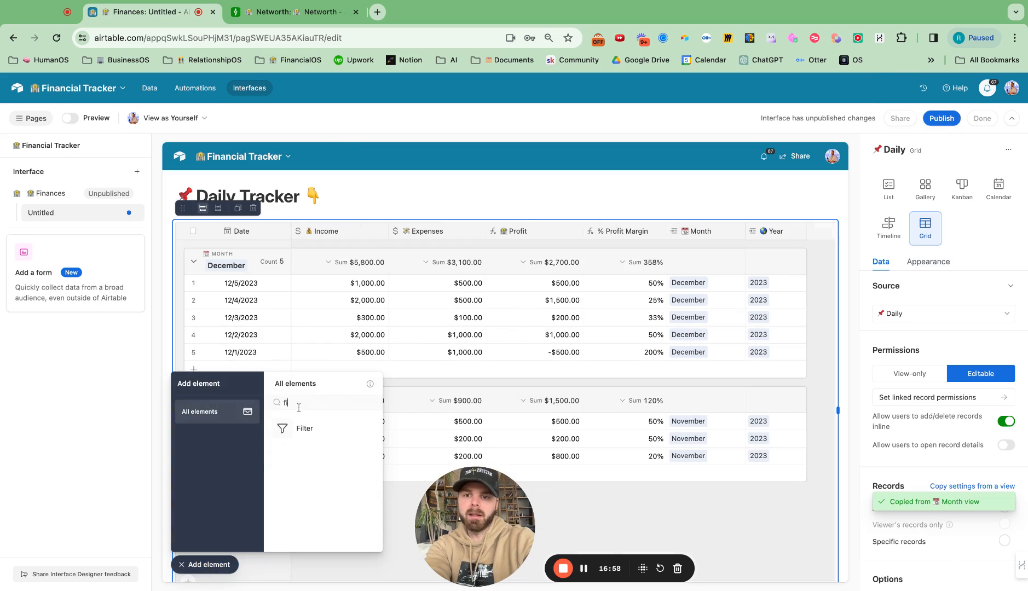
pyautogui.press('BackSpace')
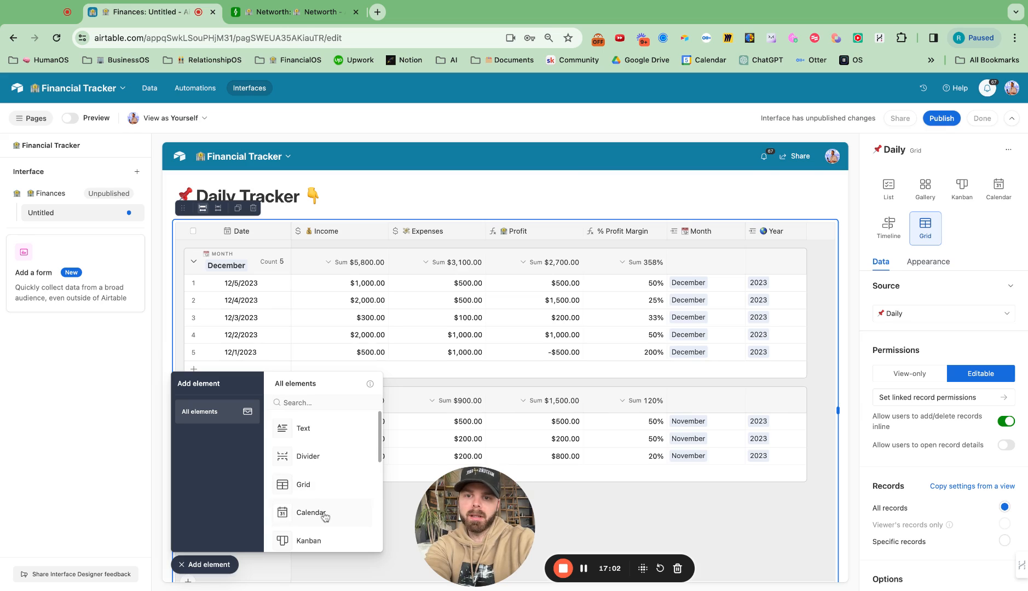
pyautogui.write('f')
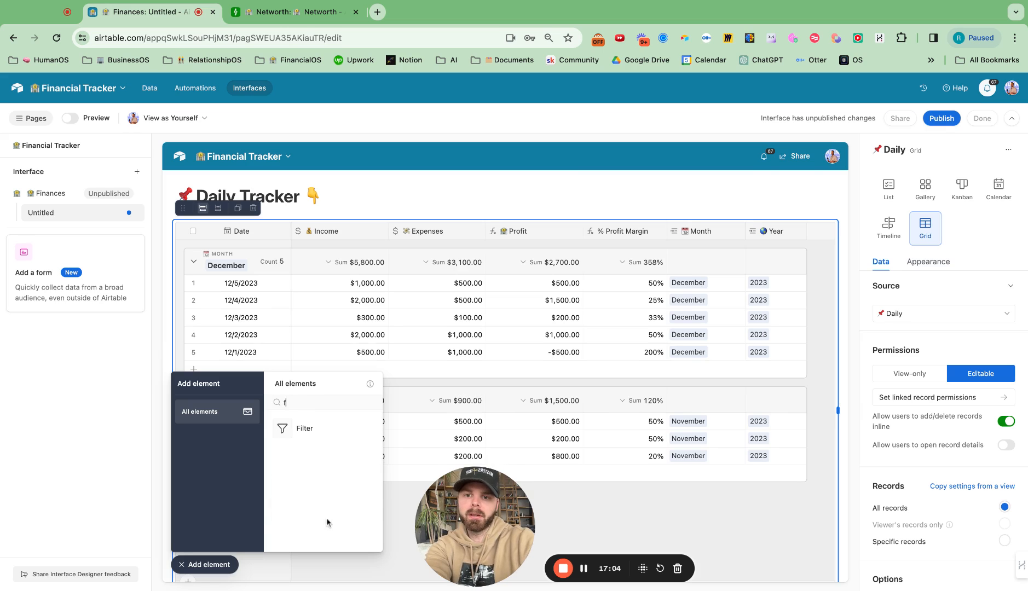
pyautogui.moveTo(311, 439); pyautogui.dragTo(262, 187)
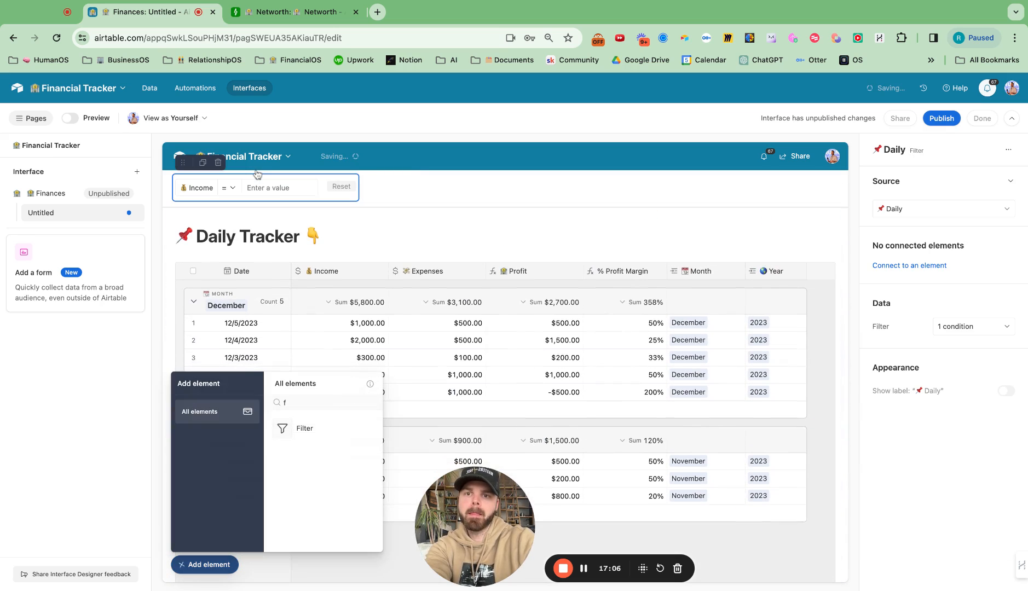
pyautogui.click(911, 267)
pyautogui.click(907, 308)
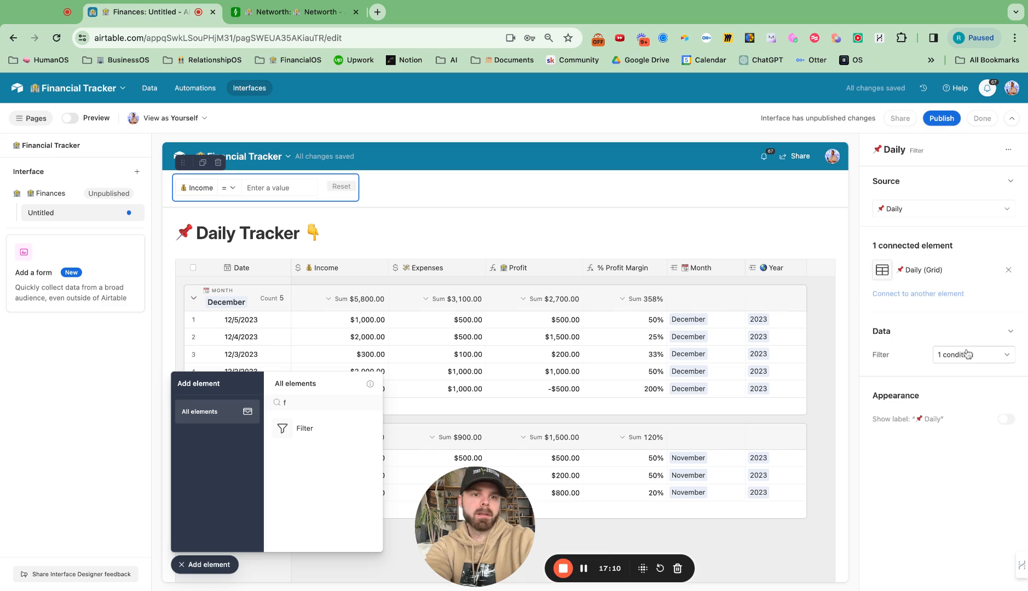
# - Set the filter's conditions to Month and Year, each using "is exactly" with no preset value
pyautogui.click(967, 355)
pyautogui.click(782, 422)
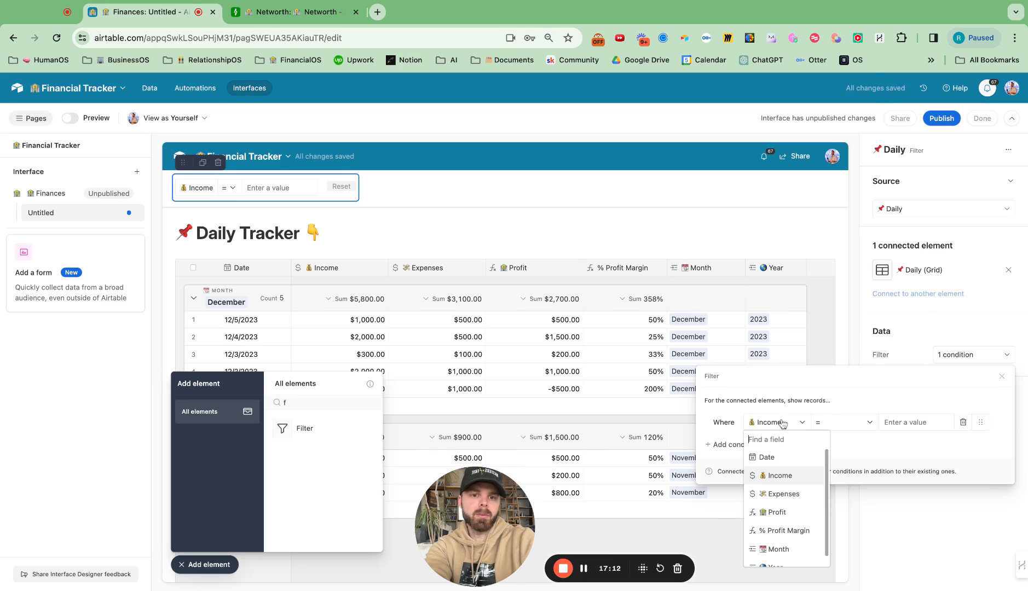
pyautogui.write('month')
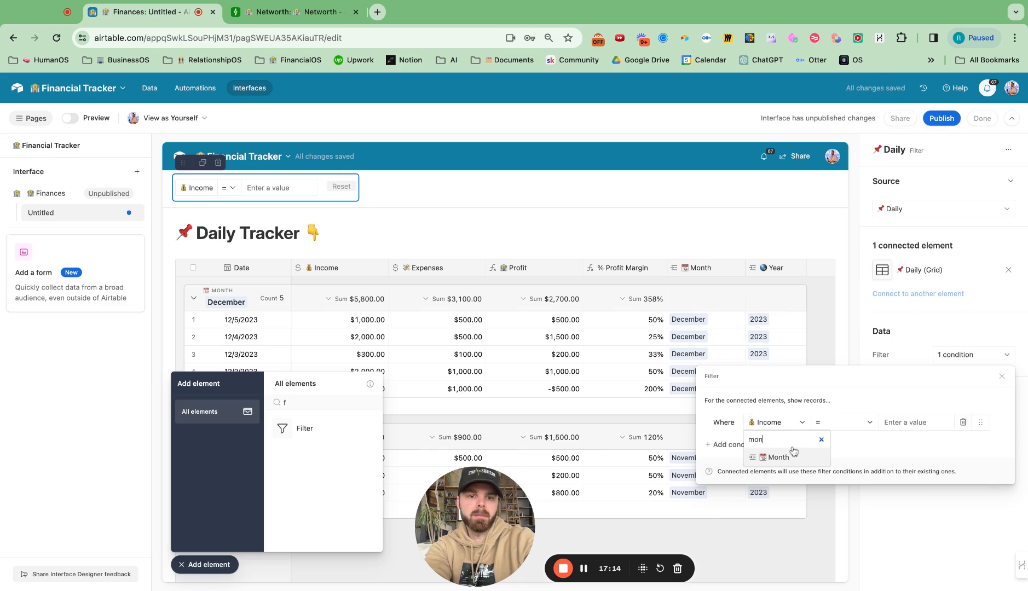
pyautogui.click(779, 457)
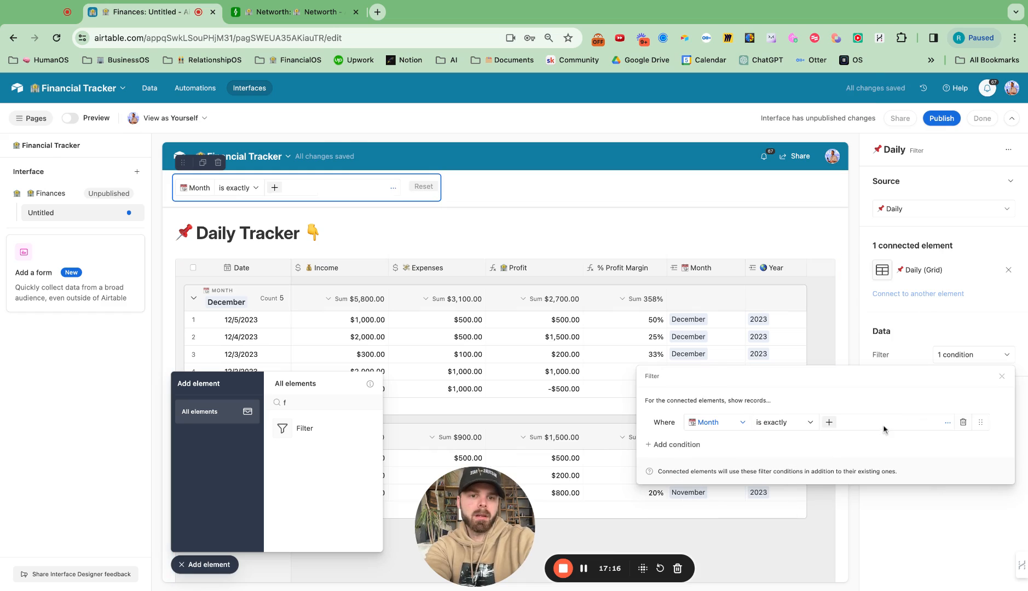
pyautogui.click(691, 445)
pyautogui.click(720, 448)
pyautogui.write('year')
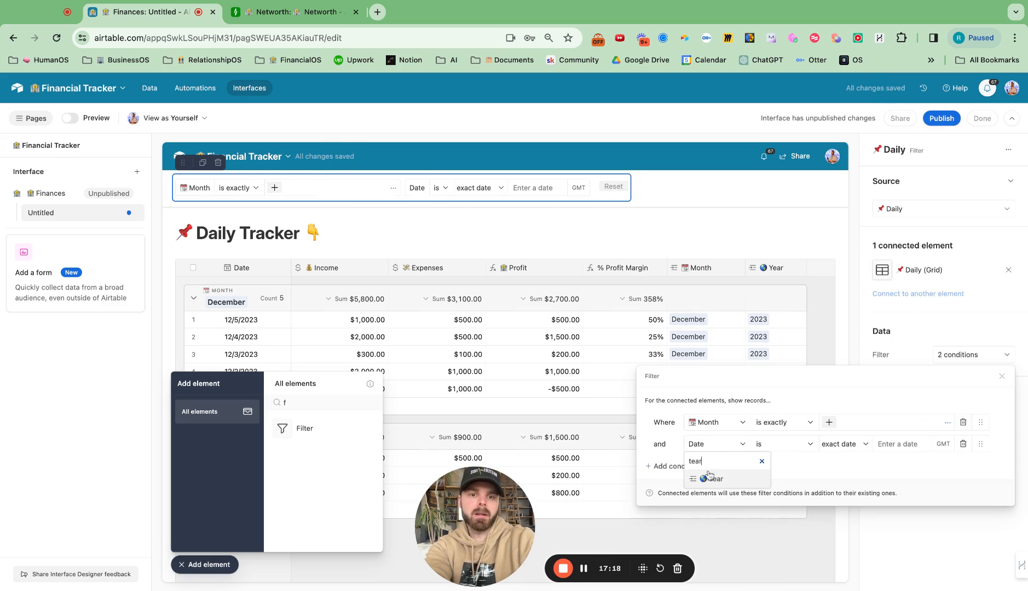
pyautogui.click(711, 479)
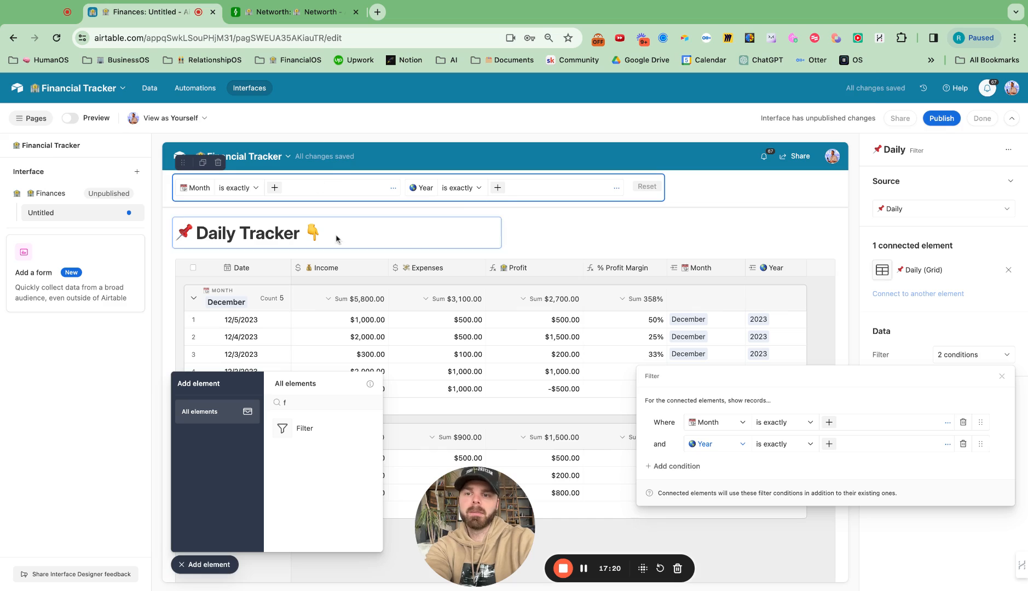
# - Rename the untitled interface page to "📌 Daily Tracker" and close the list of elements
pyautogui.click(131, 212)
pyautogui.click(156, 240)
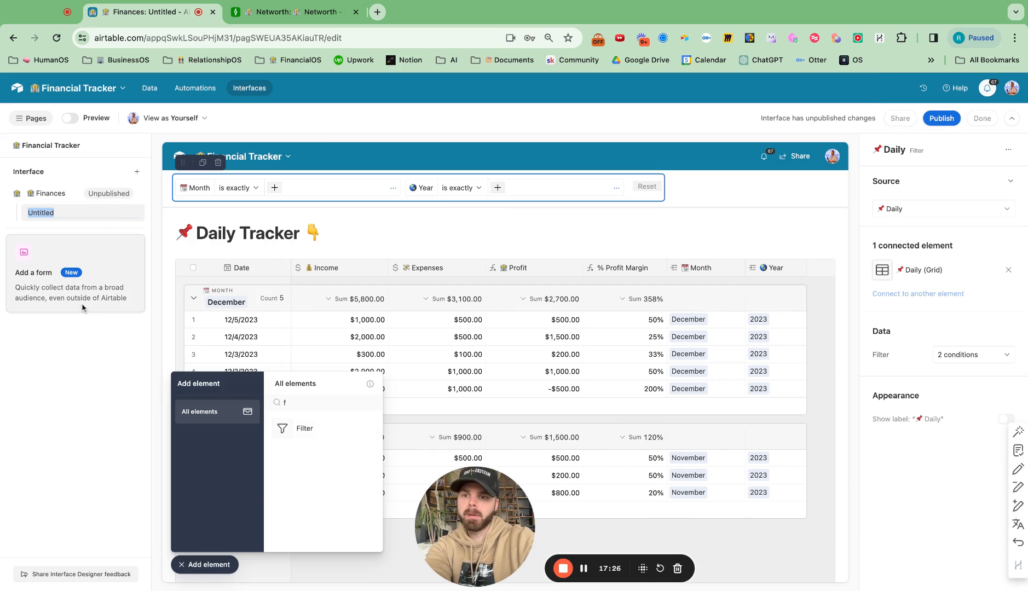
pyautogui.write('📌 Daily Tracker')
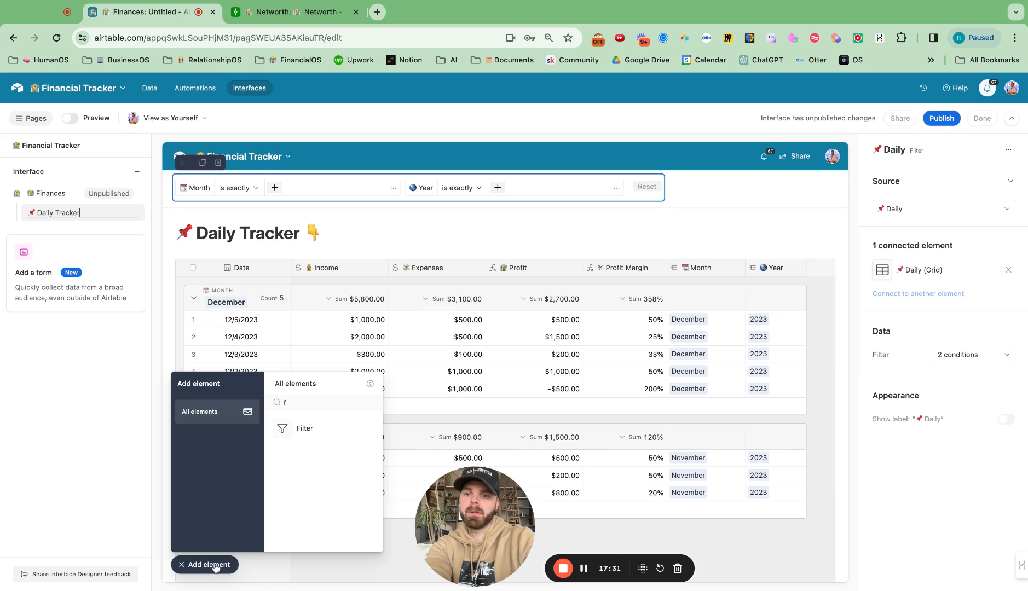
pyautogui.click(215, 565)
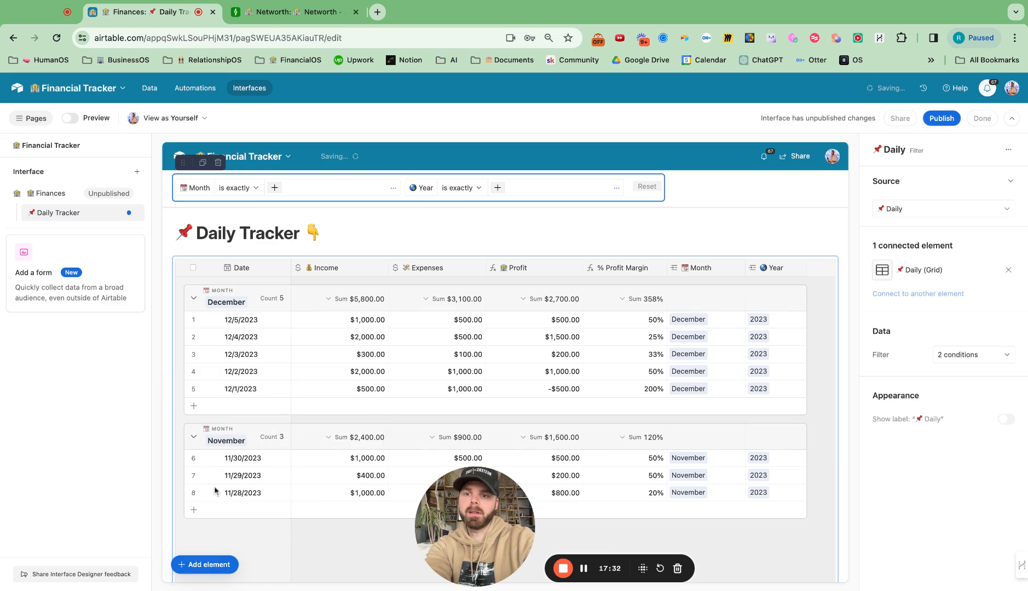
# - Open the 12/5/2023 record from the Daily grid and allow users to open record details
pyautogui.click(215, 321)
pyautogui.click(214, 321)
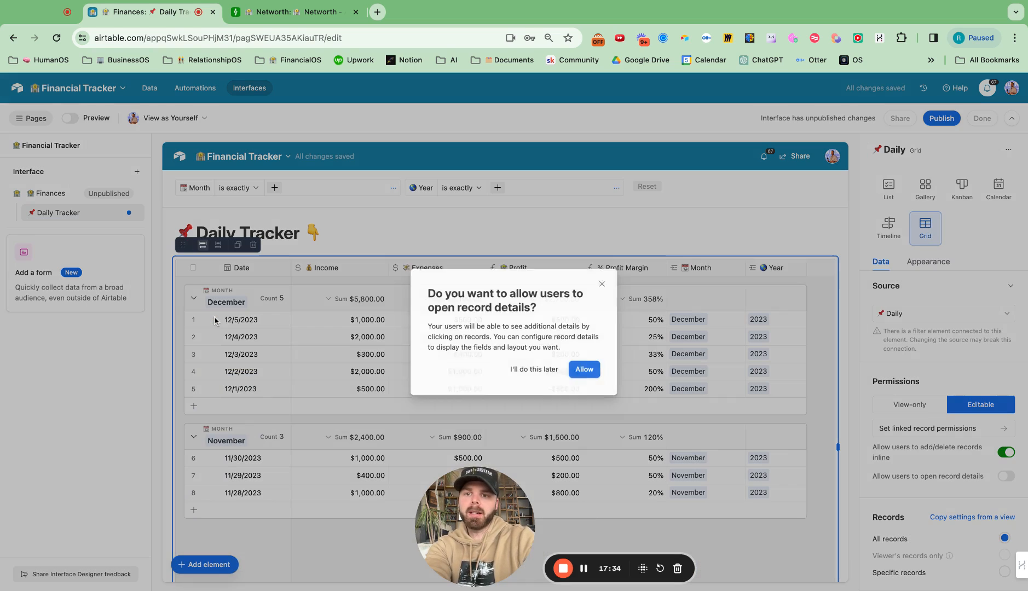
pyautogui.click(584, 369)
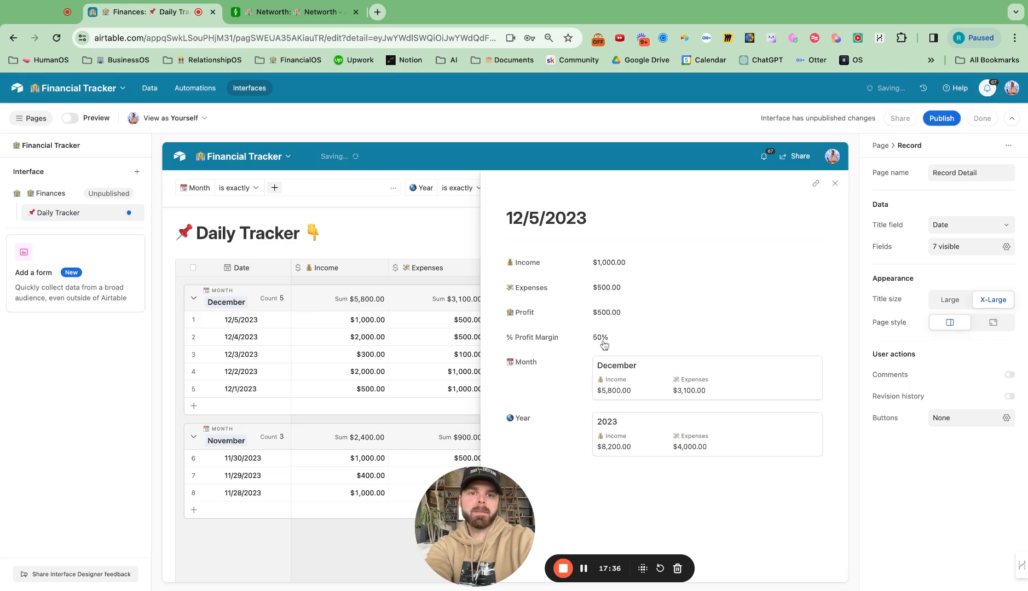
# - Make the Income and Expenses fields editable on the record detail page
pyautogui.click(654, 263)
pyautogui.click(1000, 272)
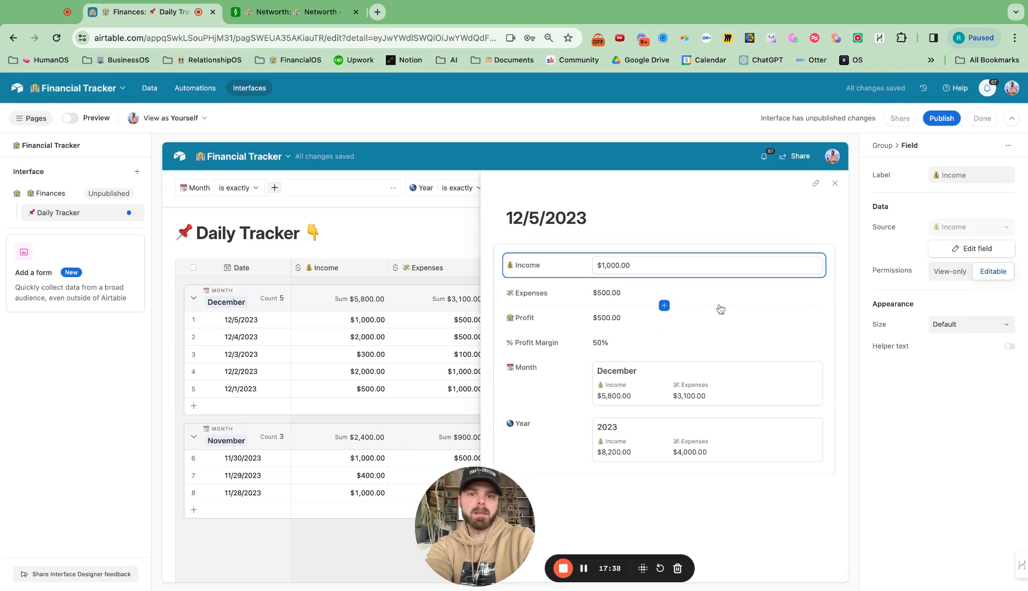
pyautogui.click(719, 297)
pyautogui.click(992, 272)
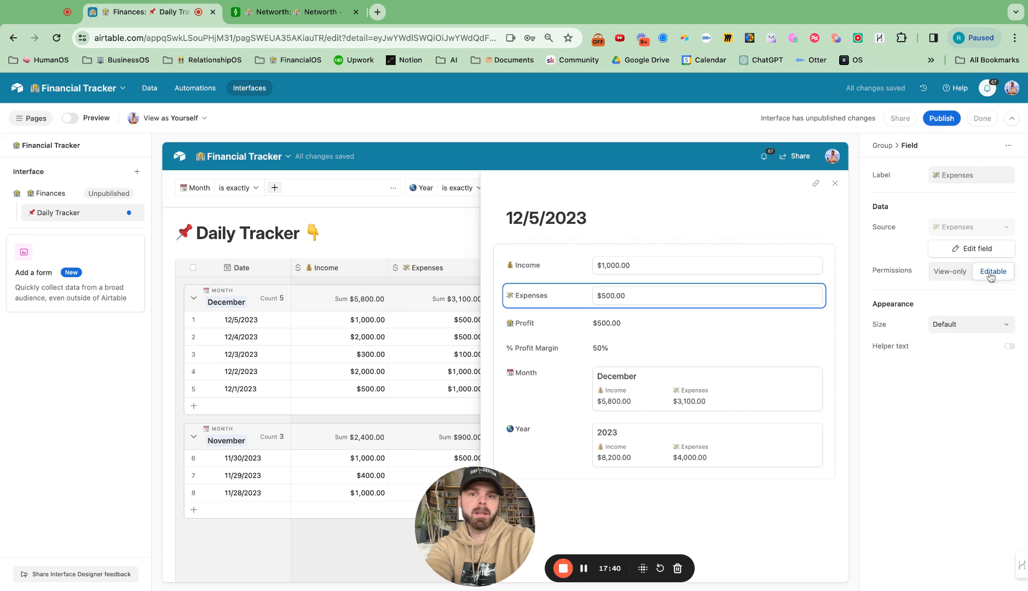
pyautogui.click(708, 331)
# - Allow linking and unlinking records for the Month and Year fields, and close the 12/5/2023 record detail
pyautogui.click(663, 408)
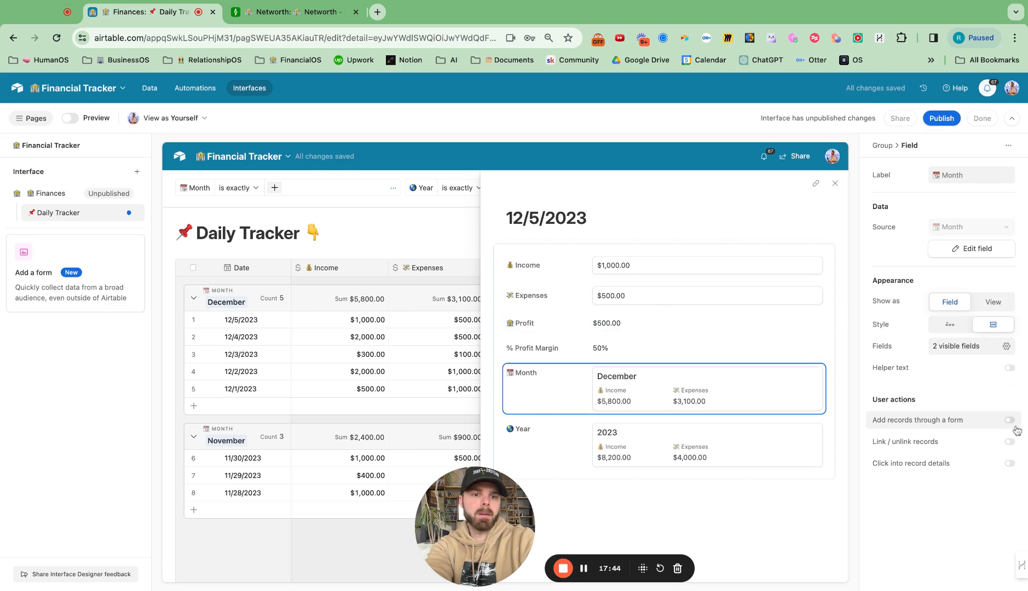
pyautogui.click(1010, 443)
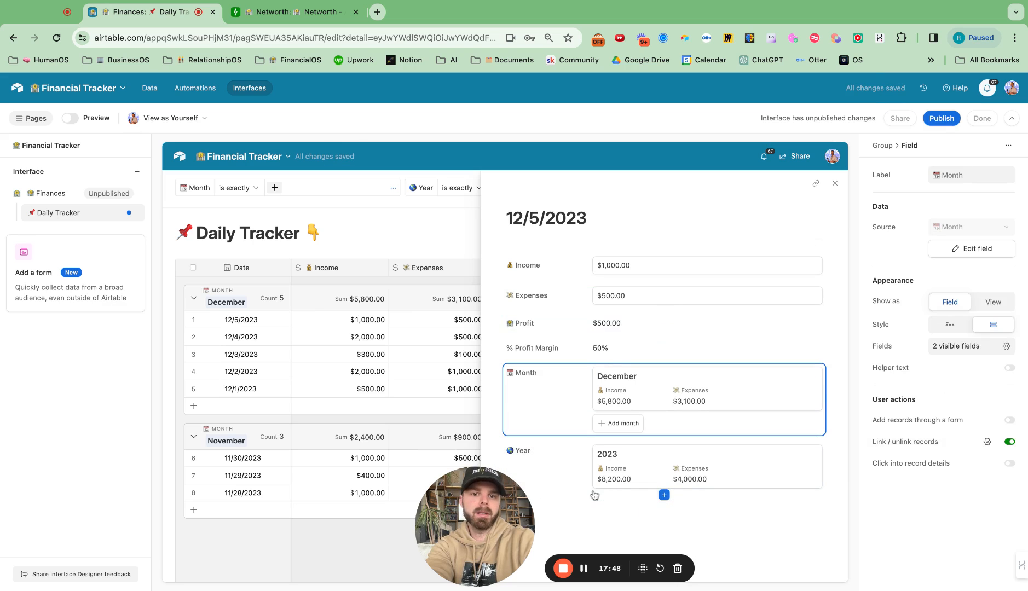
pyautogui.click(553, 467)
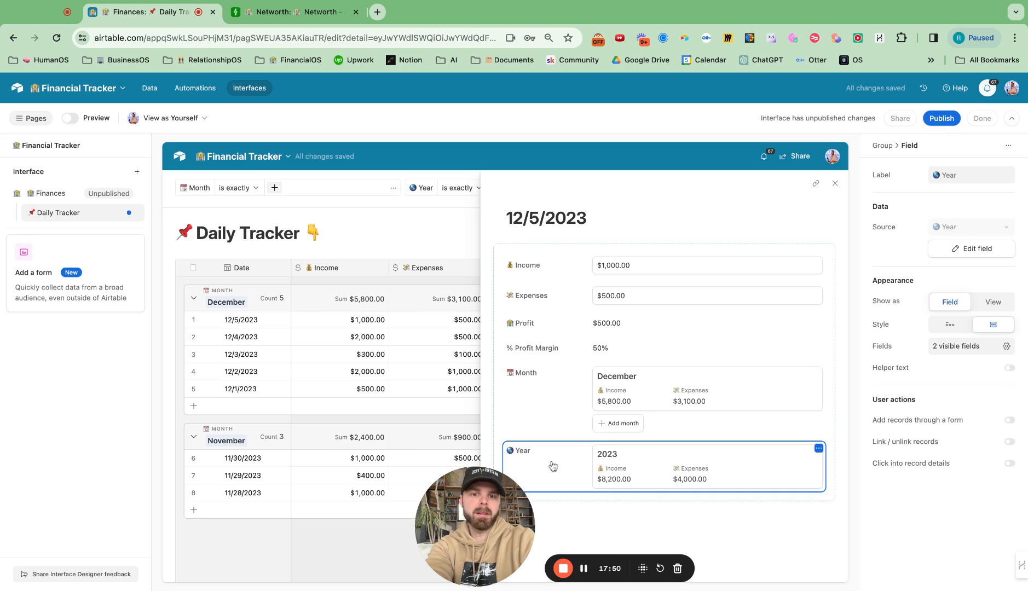
pyautogui.click(1010, 443)
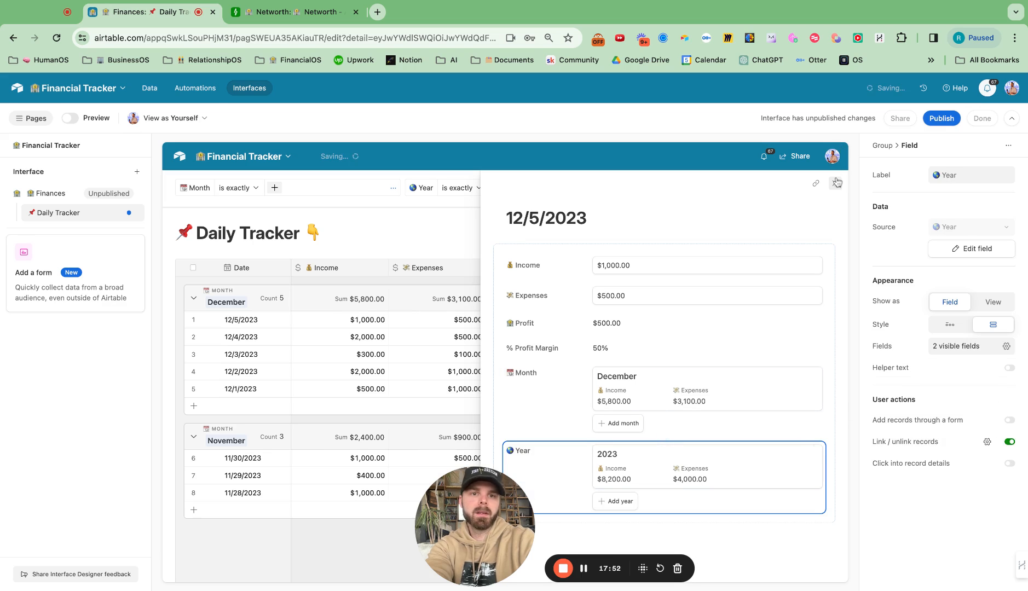
pyautogui.click(649, 218)
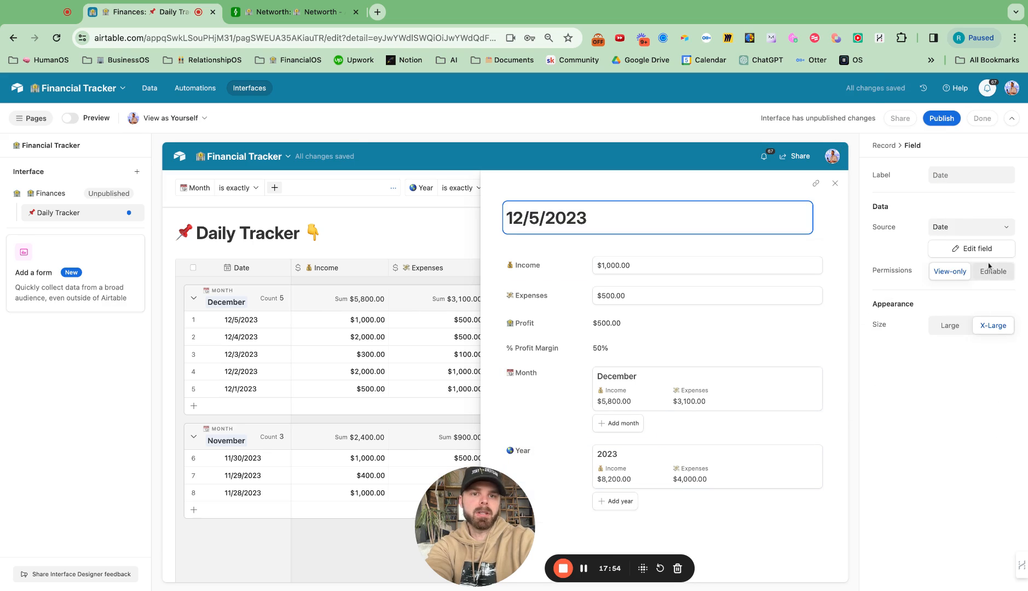
pyautogui.click(835, 183)
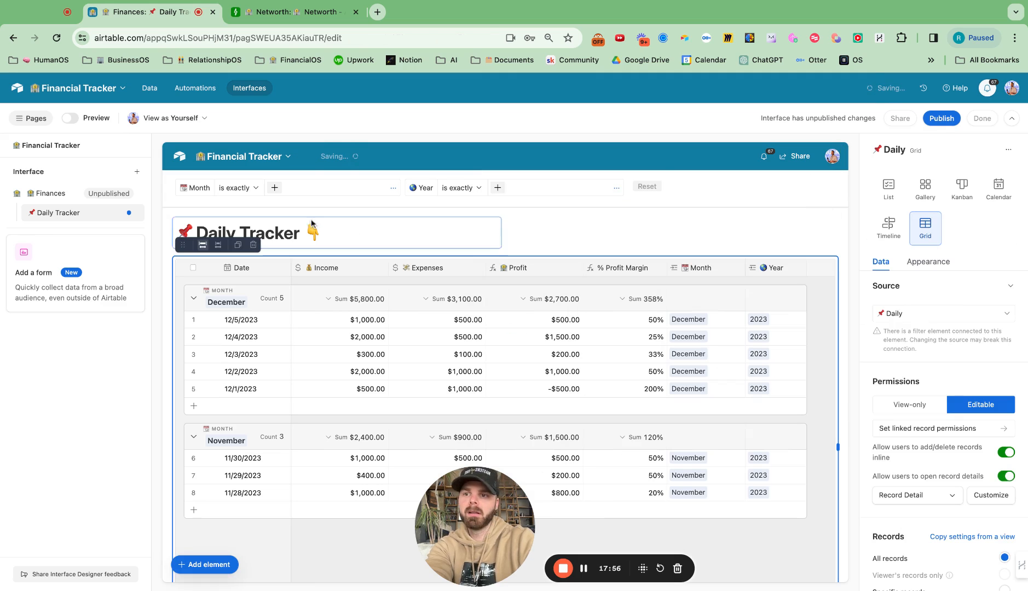
# - Duplicate the Daily Tracker page within the Finances interface and rename the copy "📆 Monthly Tracker"
pyautogui.click(132, 212)
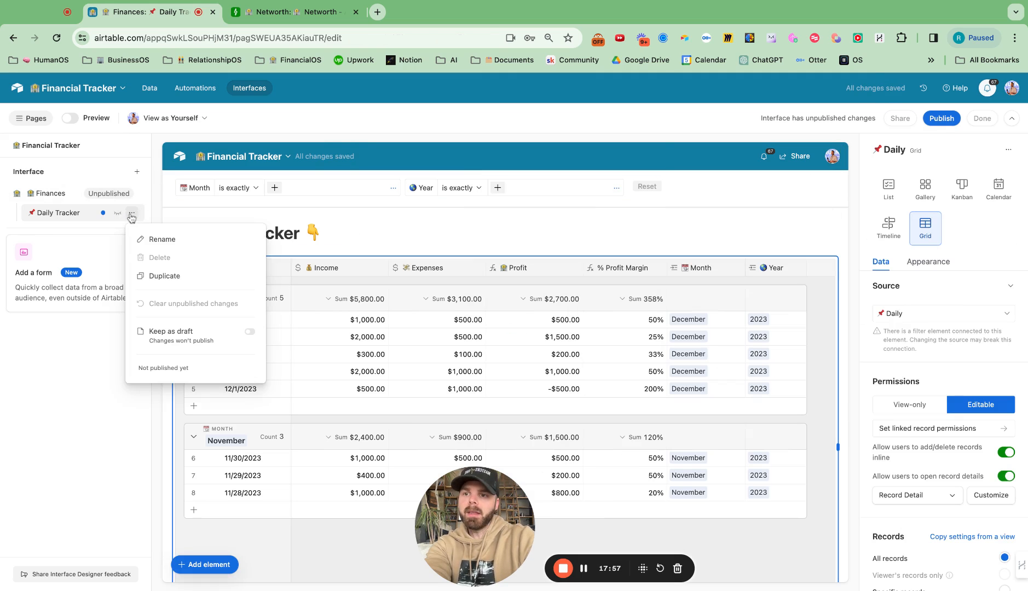
pyautogui.click(185, 282)
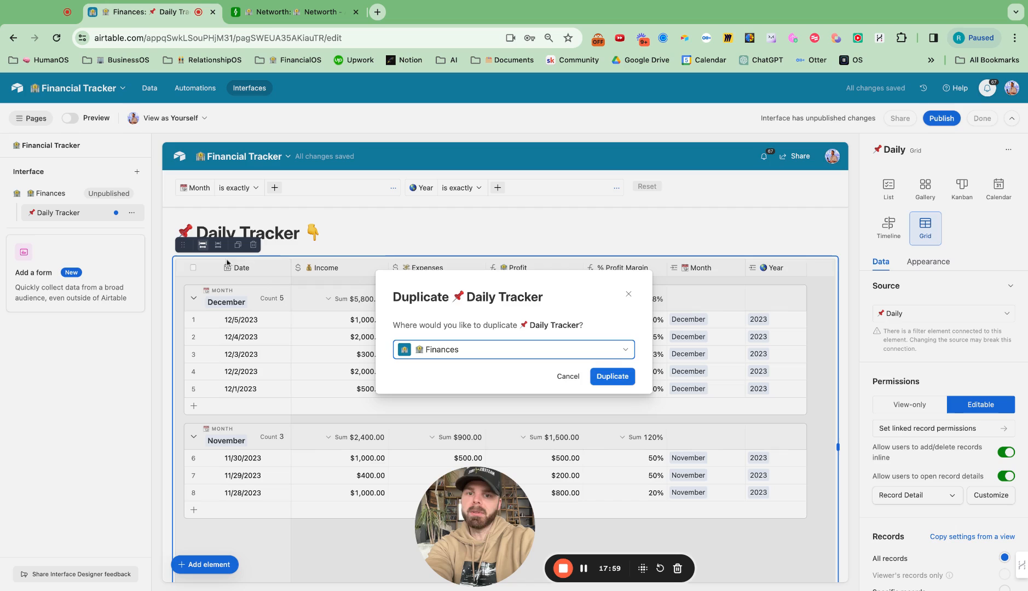
pyautogui.click(612, 377)
pyautogui.click(132, 231)
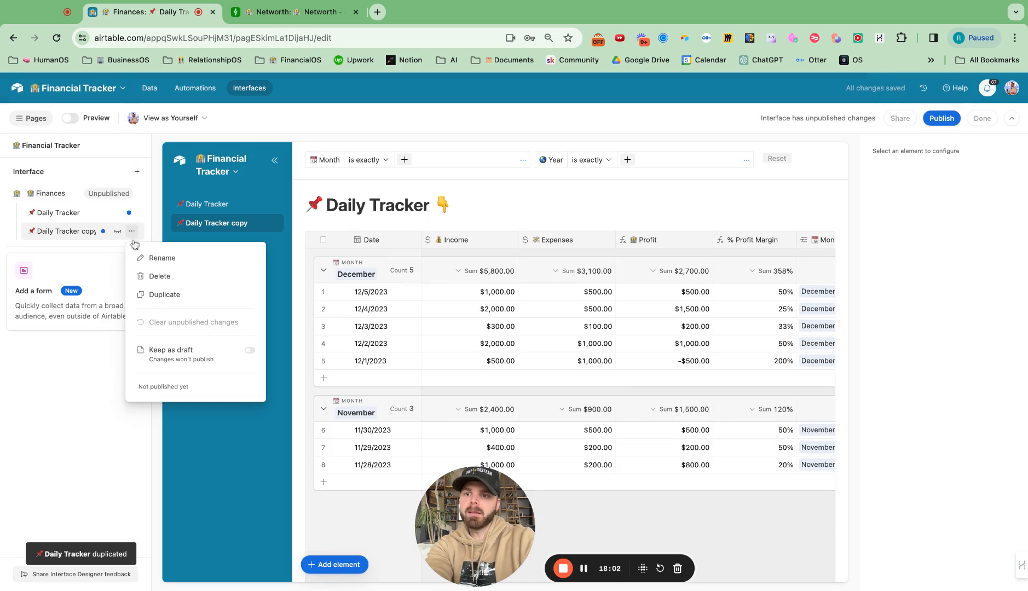
pyautogui.click(147, 258)
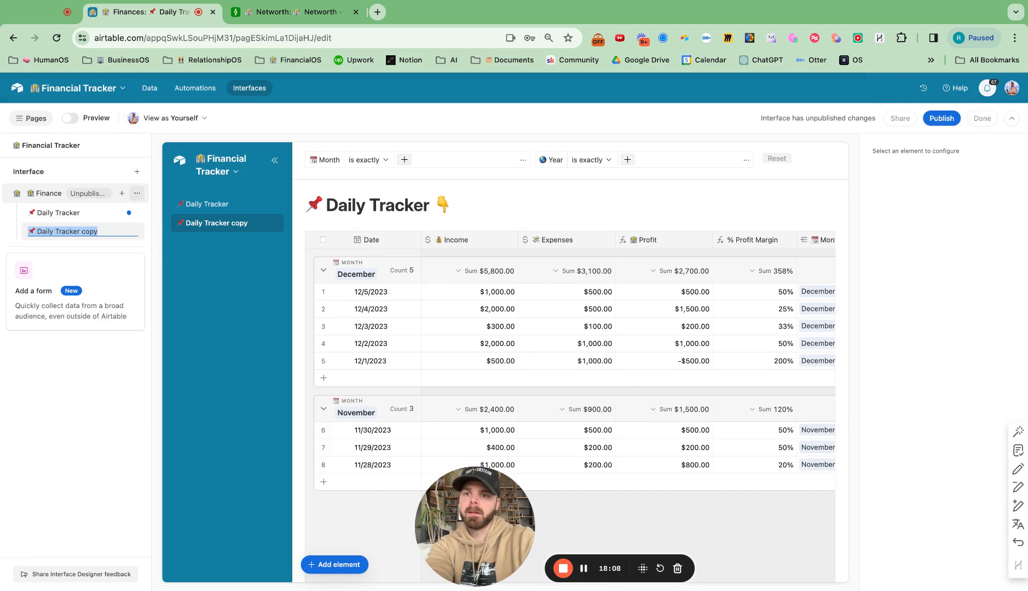
pyautogui.press('BackSpace')
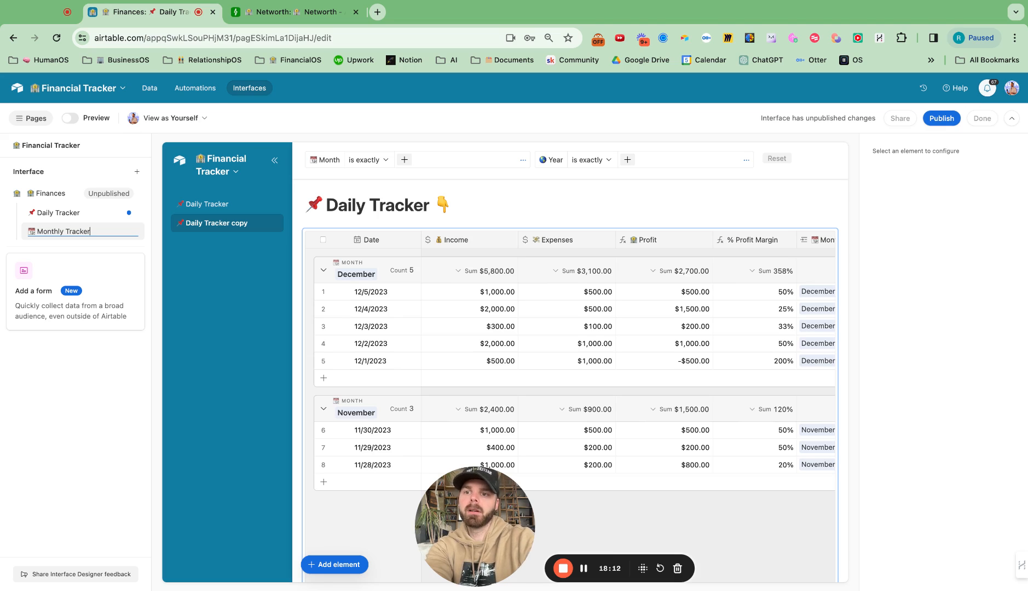
# - Change the duplicated page's heading to "📆 Monthly Tracker", keeping the pointing-hand emoji at its end
pyautogui.click(398, 204)
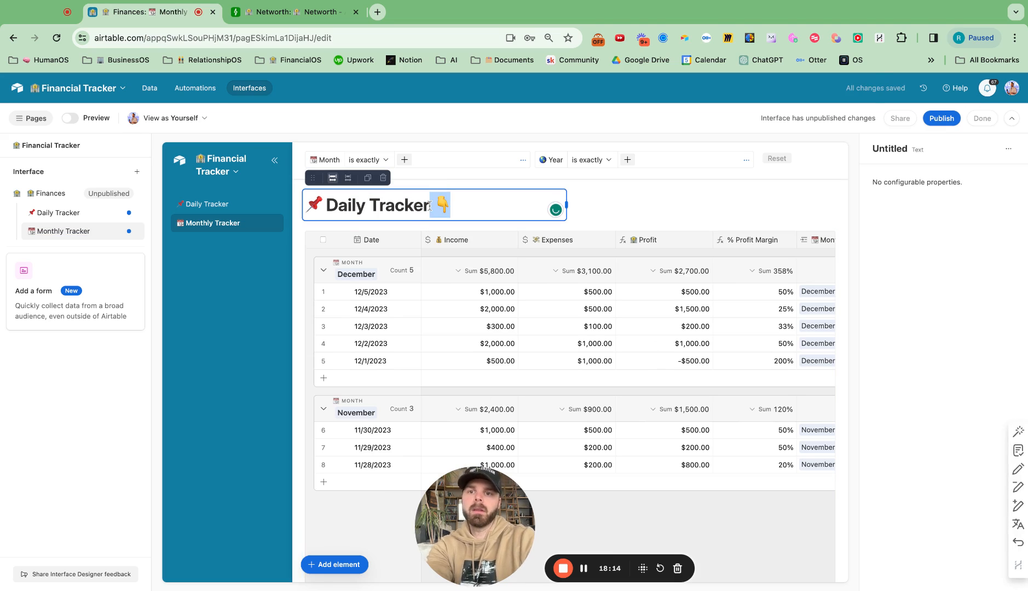
pyautogui.click(395, 197)
pyautogui.hotkey('shift', 'Left')
pyautogui.hotkey('shift', 'Left')
pyautogui.hotkey('shift', 'Left')
pyautogui.hotkey('shift', 'Left')
pyautogui.hotkey('shift', 'Left')
pyautogui.hotkey('shift', 'Left')
pyautogui.hotkey('shift', 'Left')
pyautogui.hotkey('shift', 'Left')
pyautogui.hotkey('shift', 'Left')
pyautogui.hotkey('shift', 'Left')
pyautogui.hotkey('shift', 'Left')
pyautogui.hotkey('shift', 'Left')
pyautogui.hotkey('shift', 'Left')
pyautogui.hotkey('shift', 'Left')
pyautogui.hotkey('shift', 'Left')
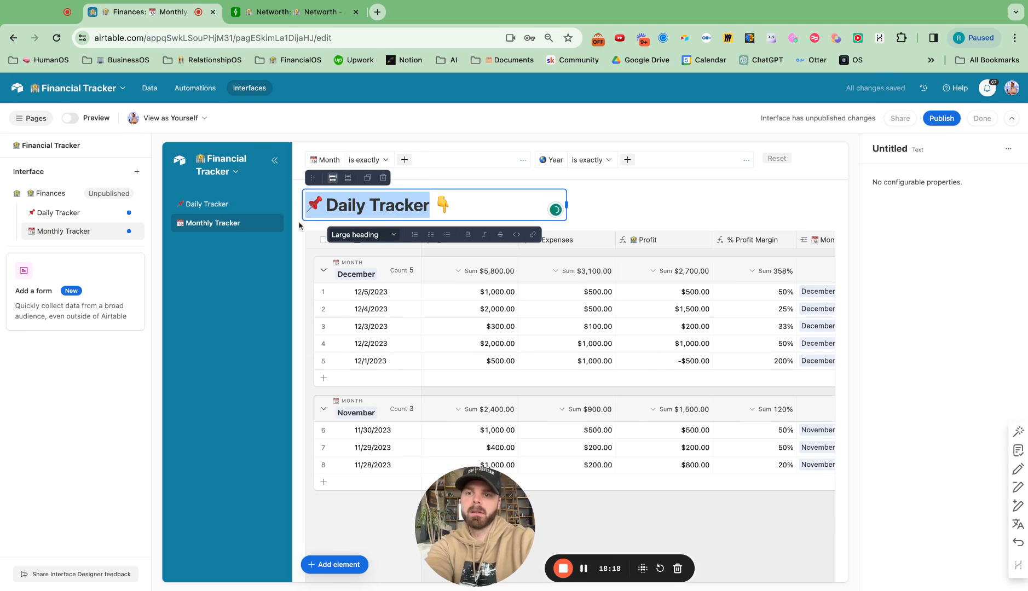
pyautogui.write('📆')
pyautogui.write('Monthly')
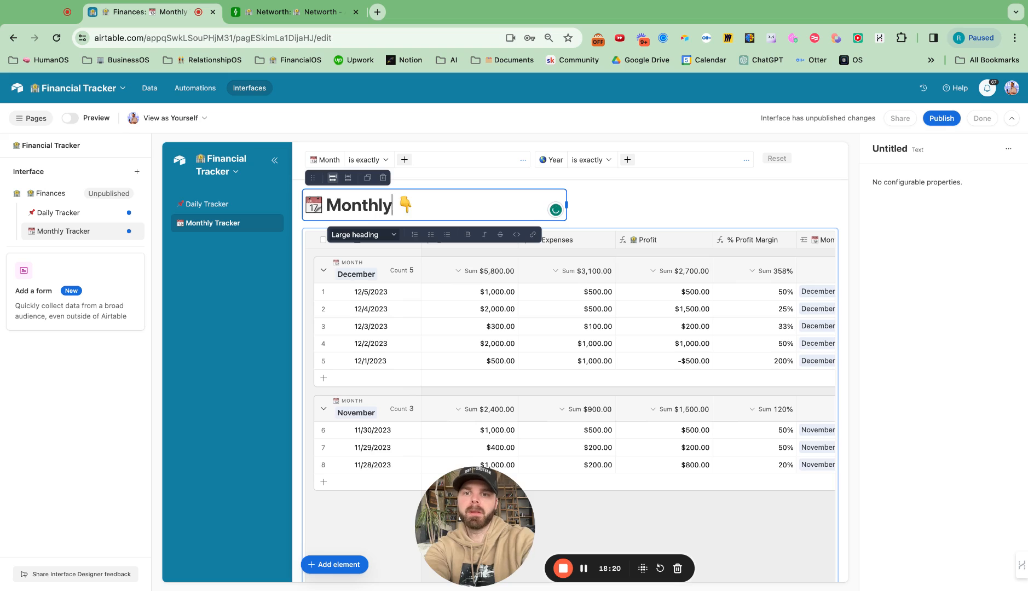
pyautogui.write(' Tracker')
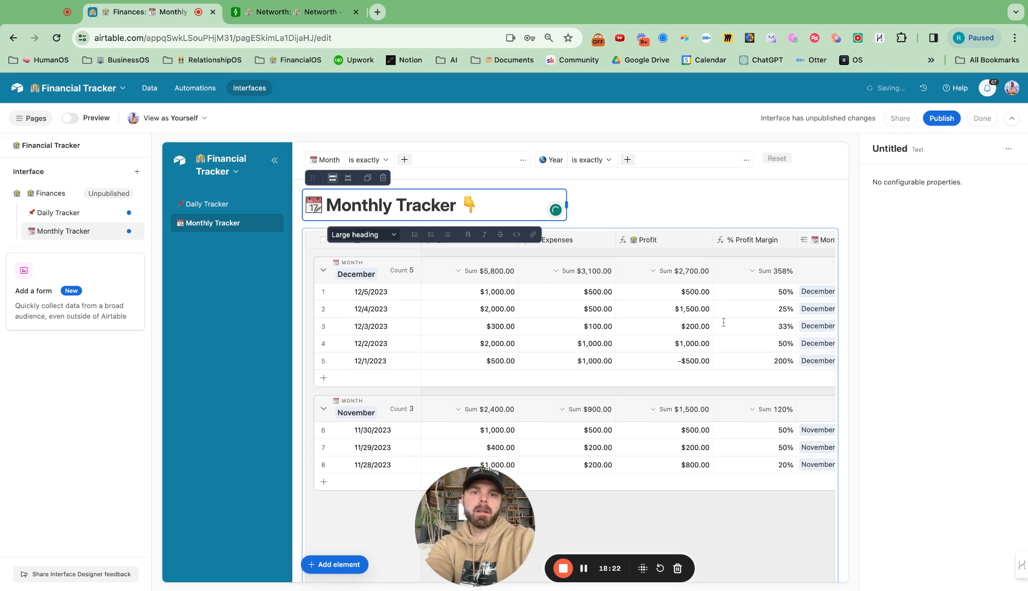
# - Switch the Monthly Tracker grid's source to the Month table and copy the settings from the Month view
pyautogui.click(723, 323)
pyautogui.scroll(-3, 964, 313)
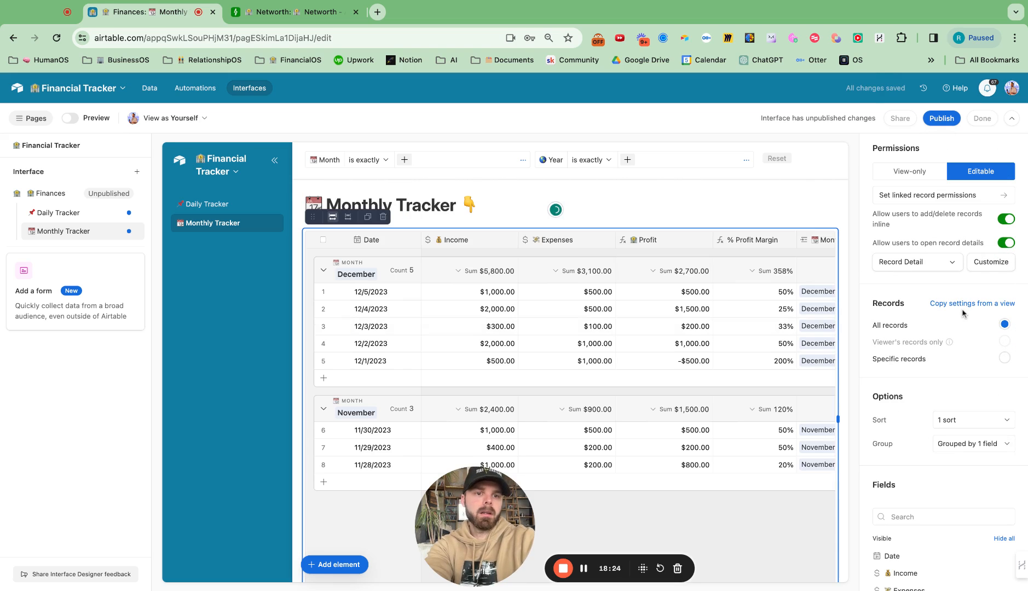
pyautogui.scroll(3, 949, 269)
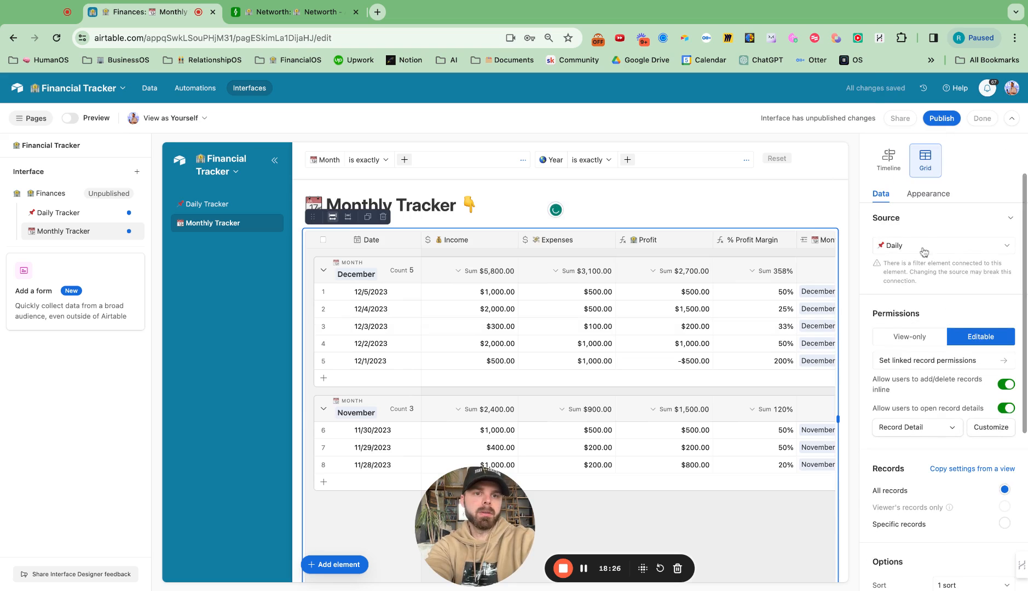
pyautogui.click(926, 249)
pyautogui.click(916, 323)
pyautogui.click(967, 418)
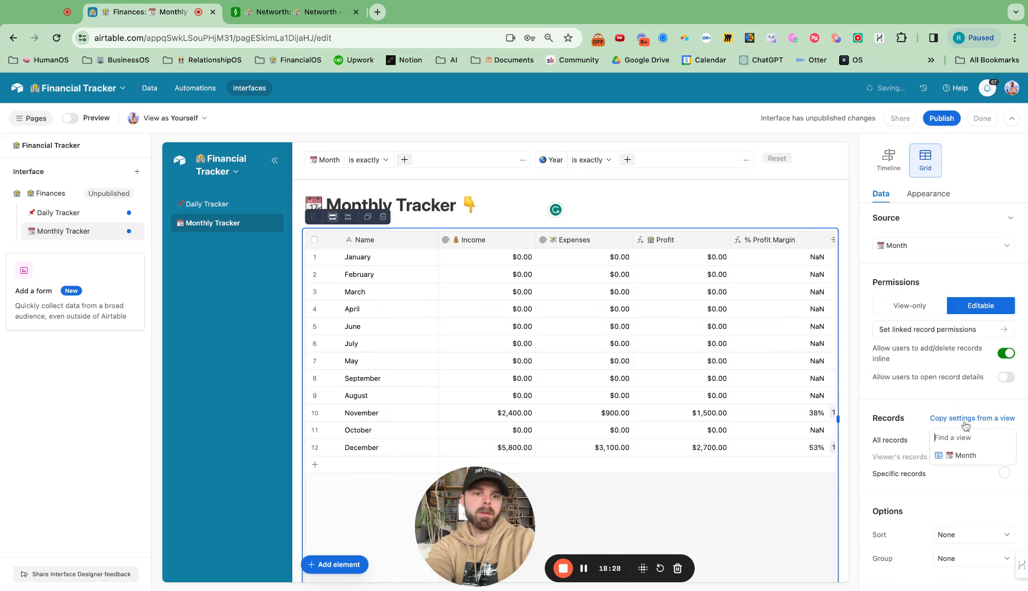
pyautogui.click(960, 458)
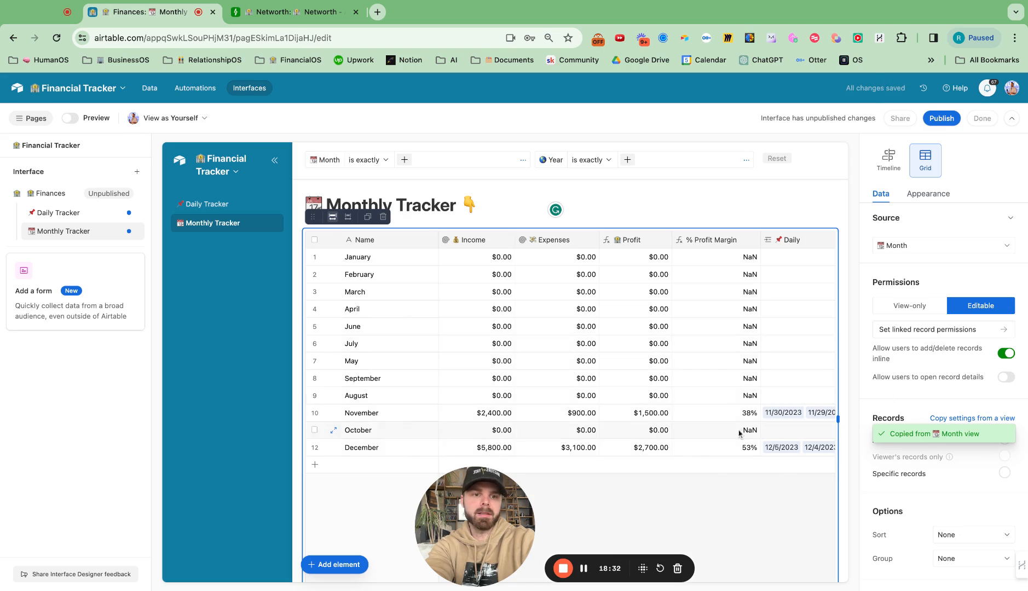
pyautogui.click(961, 419)
pyautogui.click(964, 455)
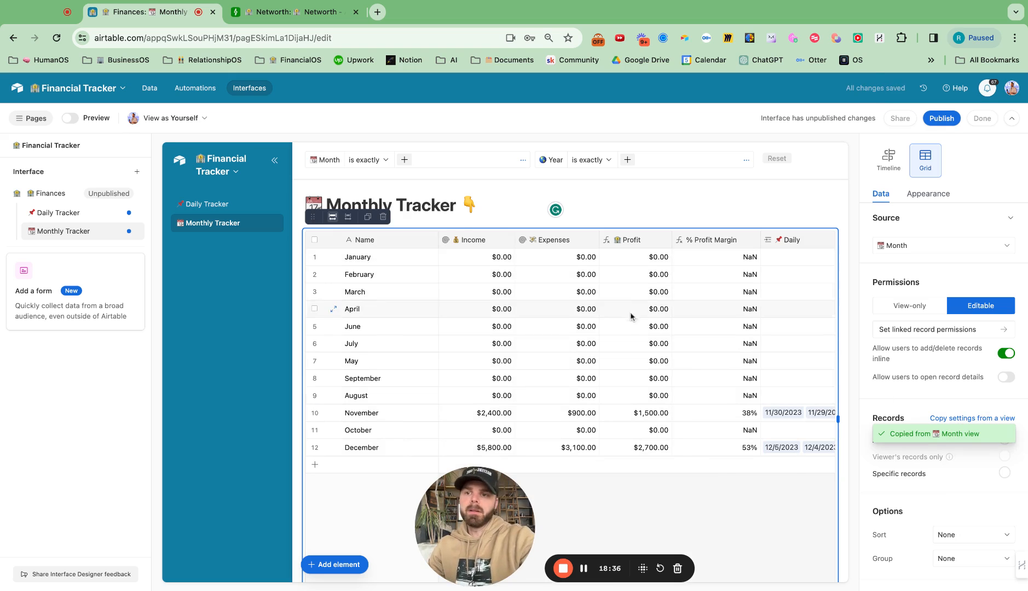
# - Delete the Daily filter above the Monthly Tracker heading and place a new Filter element there
pyautogui.click(517, 178)
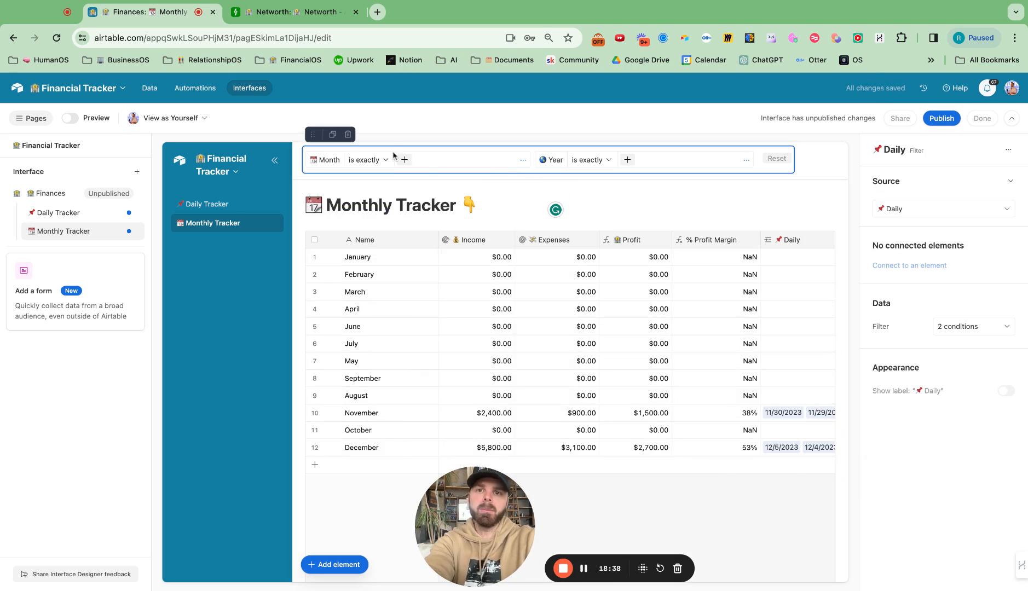
pyautogui.click(348, 135)
pyautogui.click(335, 565)
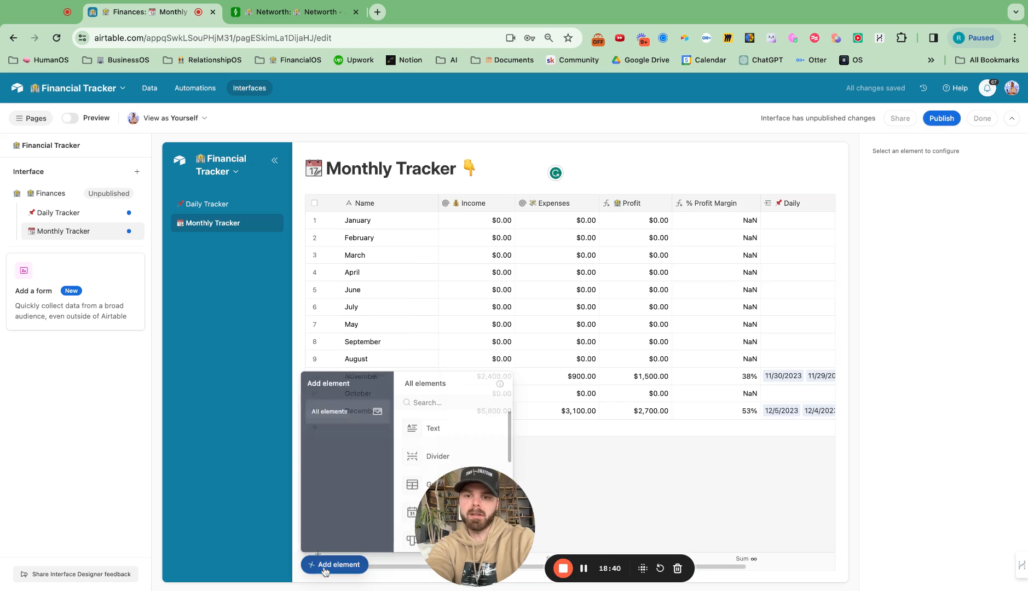
pyautogui.write('filt')
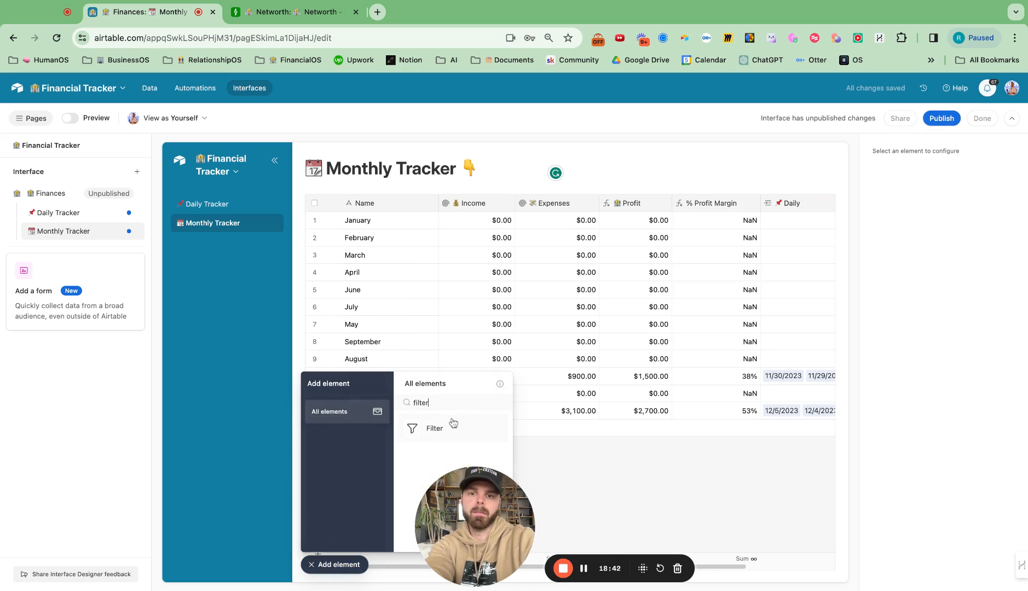
pyautogui.write('er')
pyautogui.moveTo(453, 423); pyautogui.dragTo(368, 154)
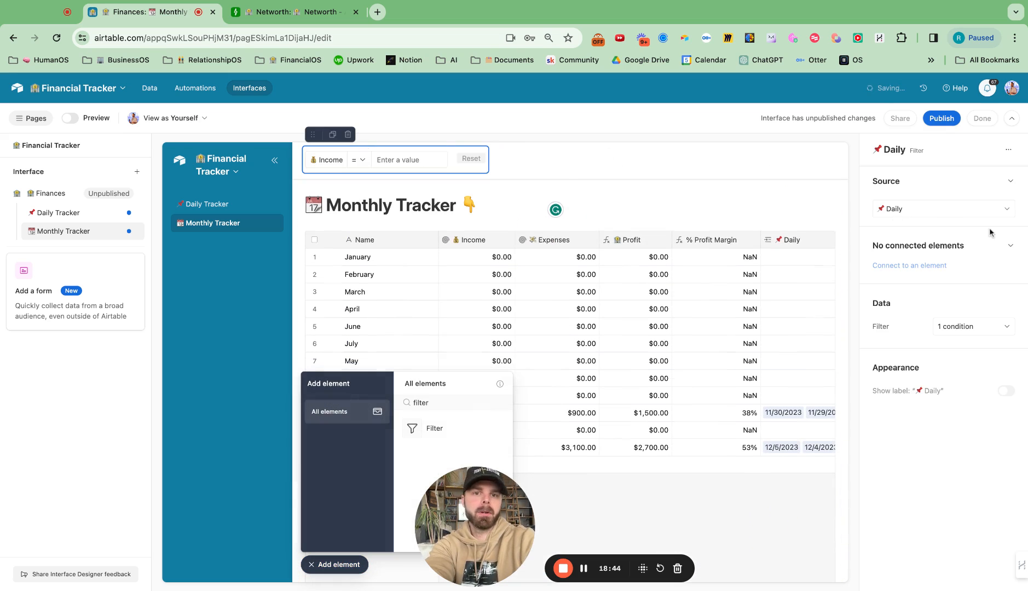
# - Set the new filter's source to Month, connect it to the Month grid, and close the list of elements
pyautogui.click(929, 212)
pyautogui.click(911, 272)
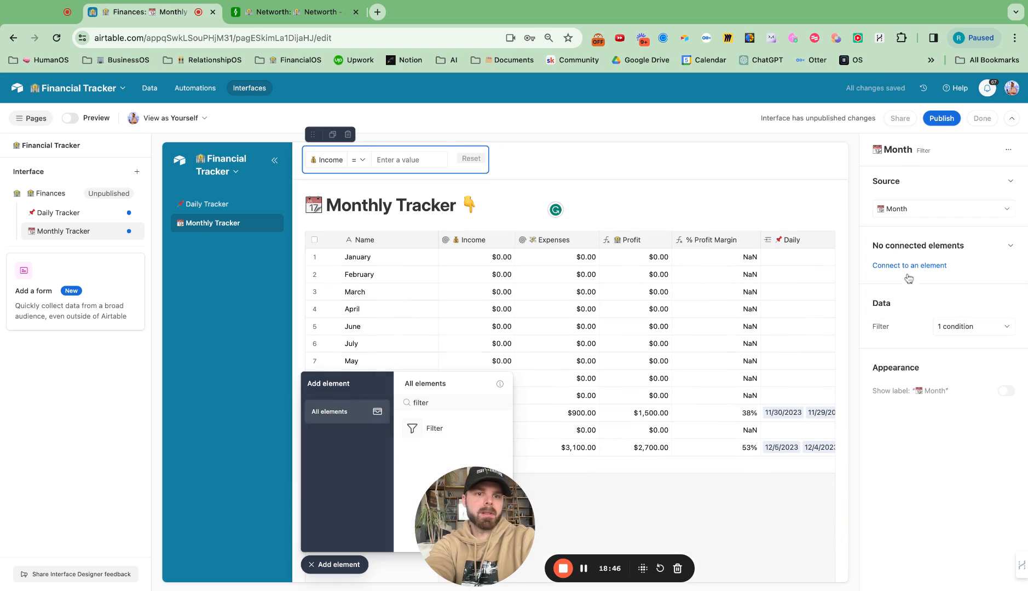
pyautogui.click(910, 268)
pyautogui.click(913, 303)
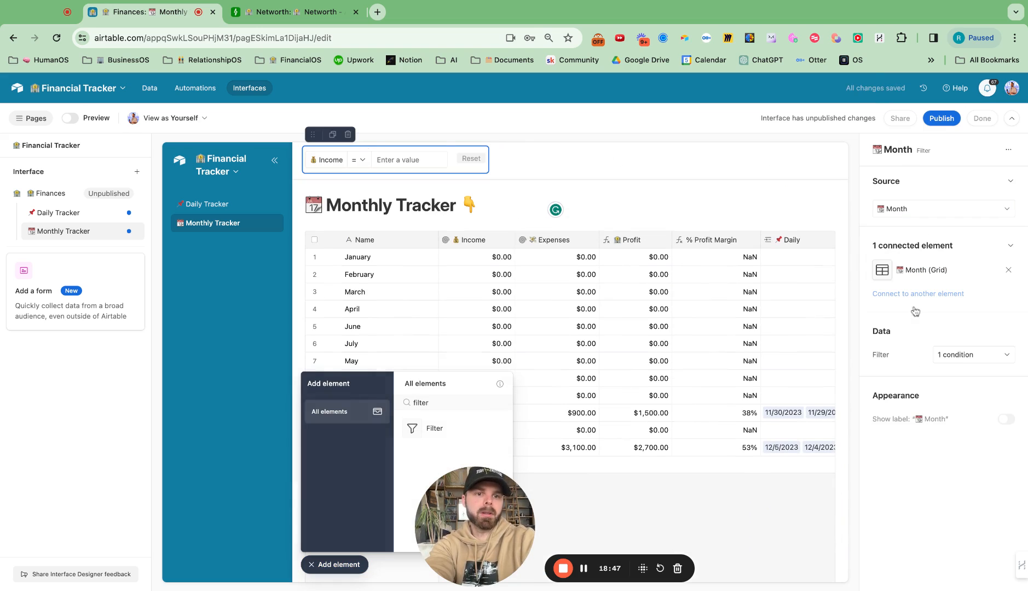
pyautogui.click(955, 345)
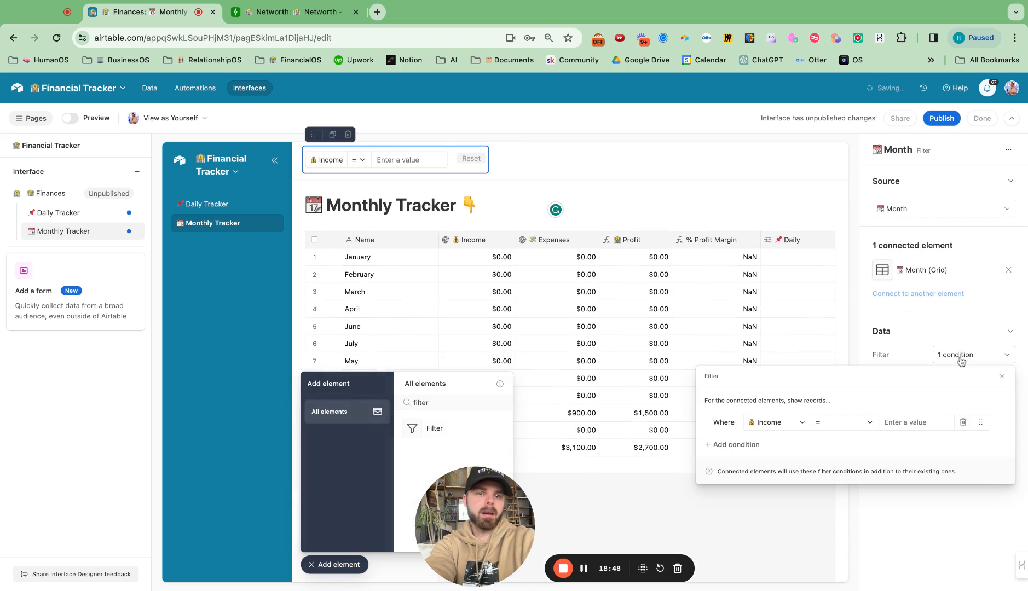
pyautogui.click(804, 426)
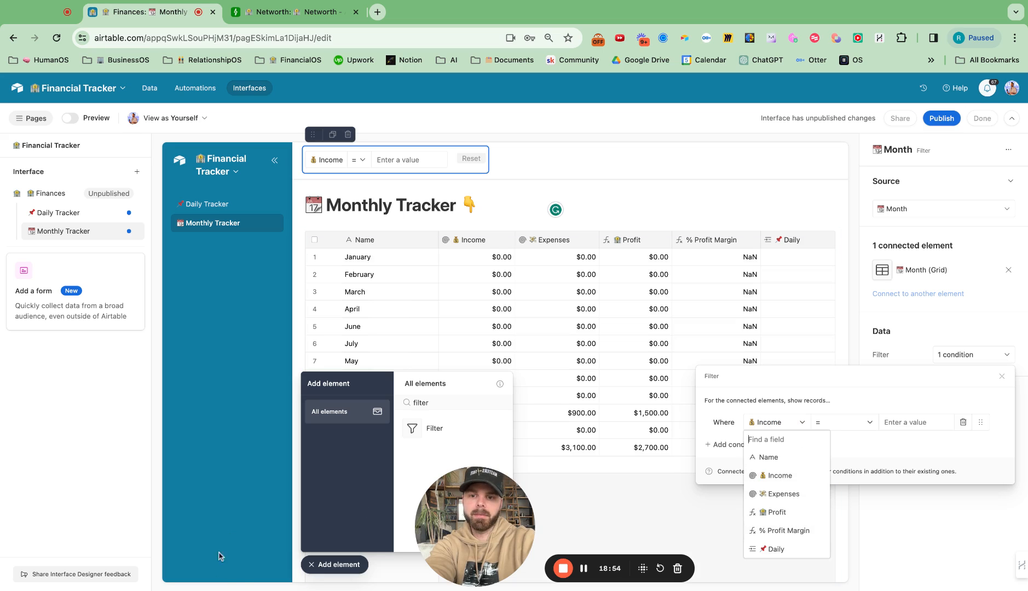
pyautogui.click(325, 564)
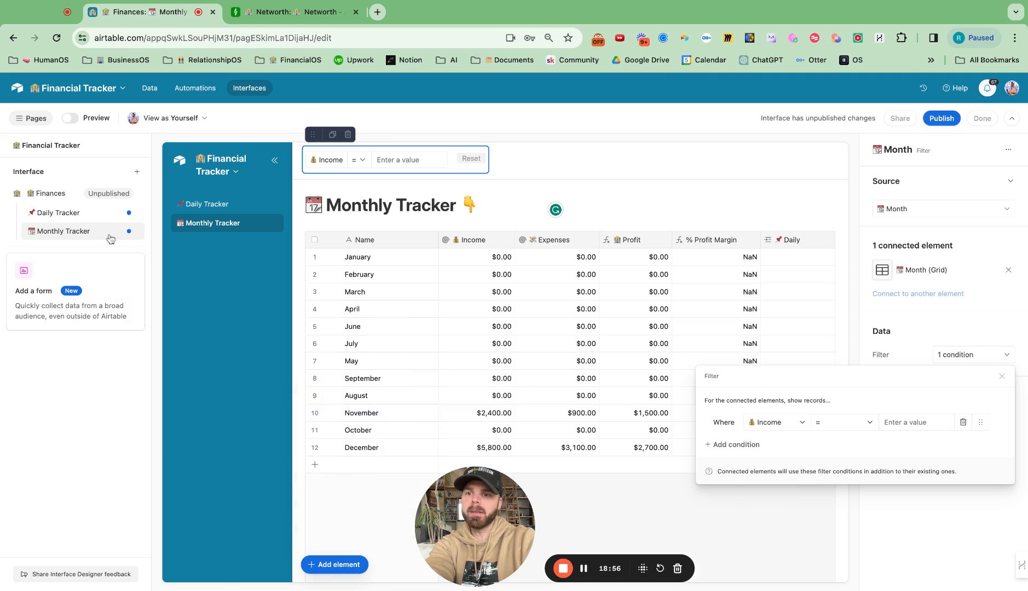
# - Duplicate the Monthly Tracker page within the Finances interface
pyautogui.click(131, 232)
pyautogui.click(164, 293)
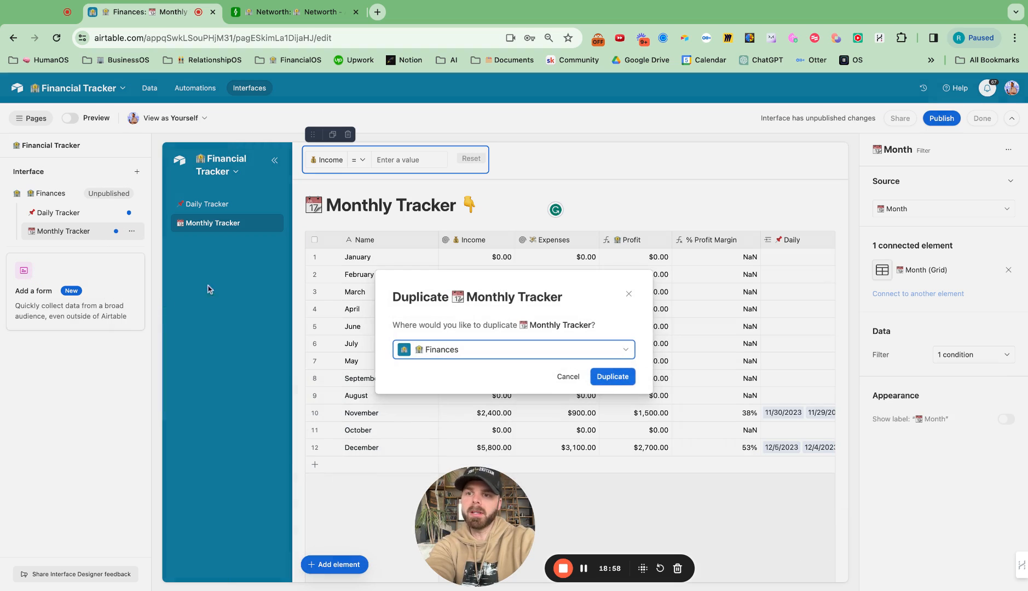
pyautogui.click(612, 377)
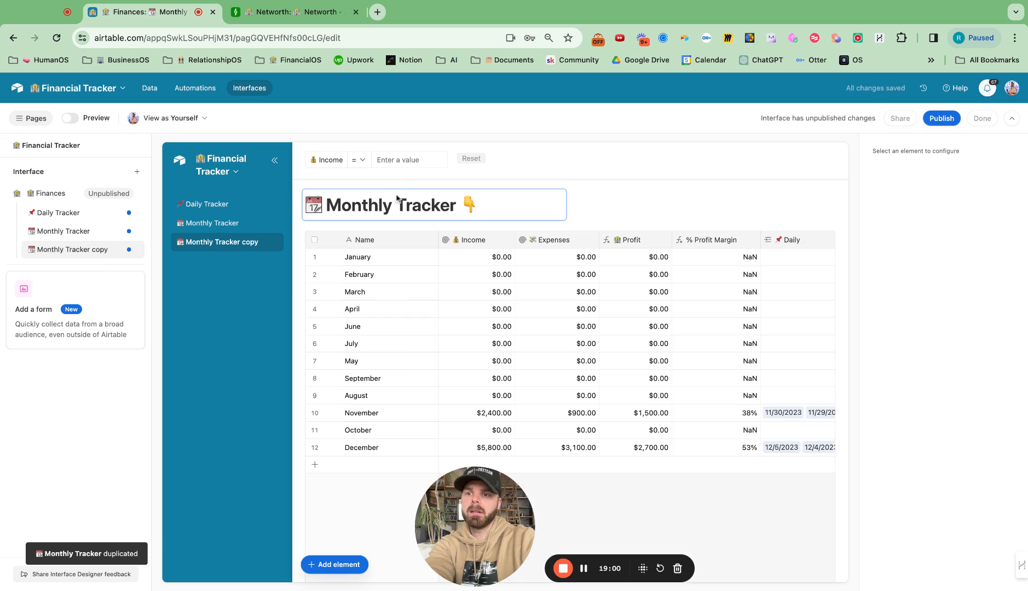
# - Rename the duplicated page "🌎 Year Tracker"
pyautogui.click(131, 249)
pyautogui.click(161, 278)
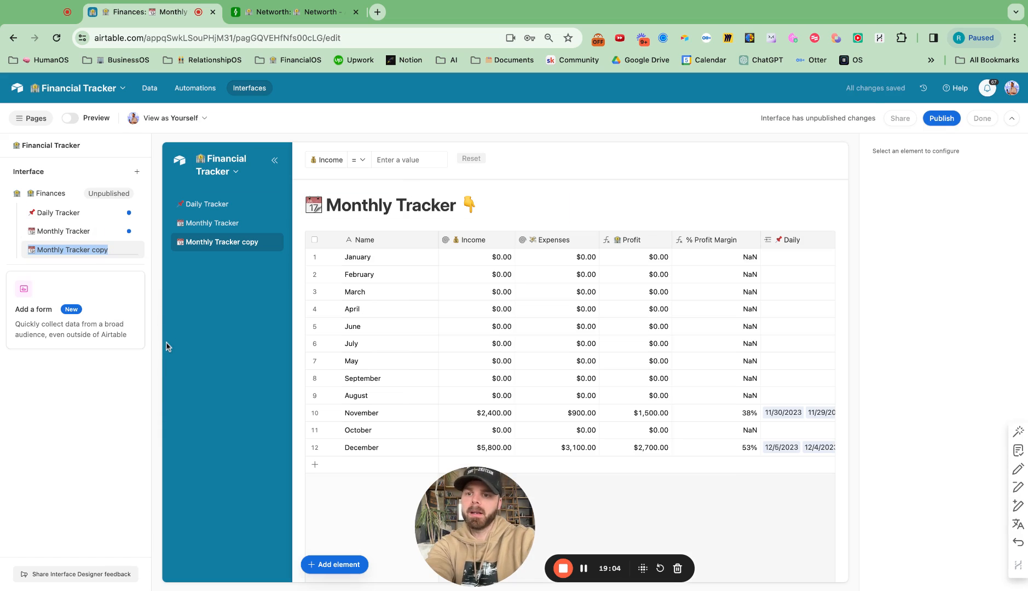
pyautogui.press('BackSpace')
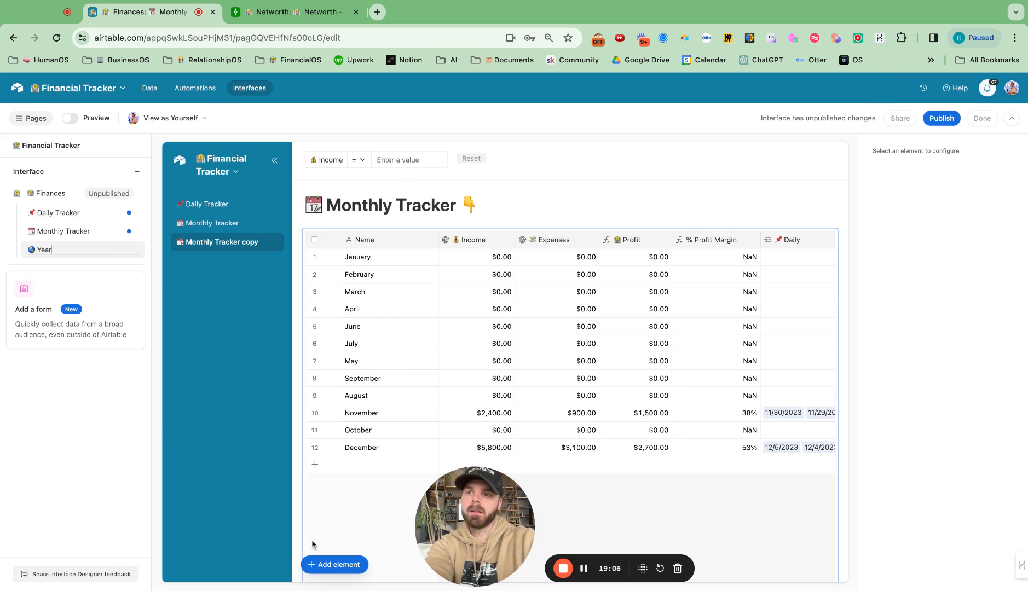
pyautogui.write('Year')
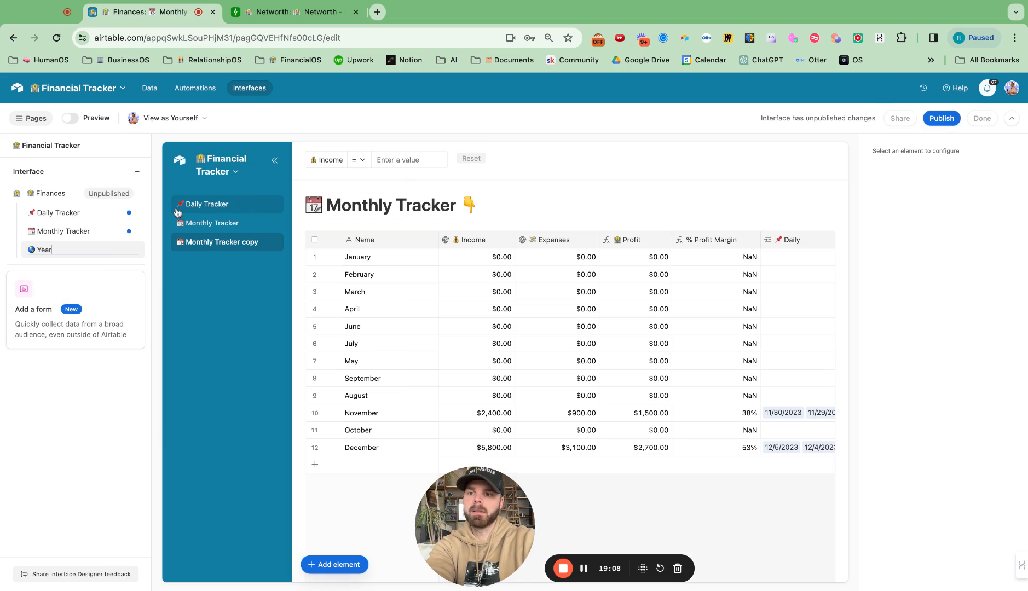
pyautogui.write(' Tracker')
pyautogui.press('Return')
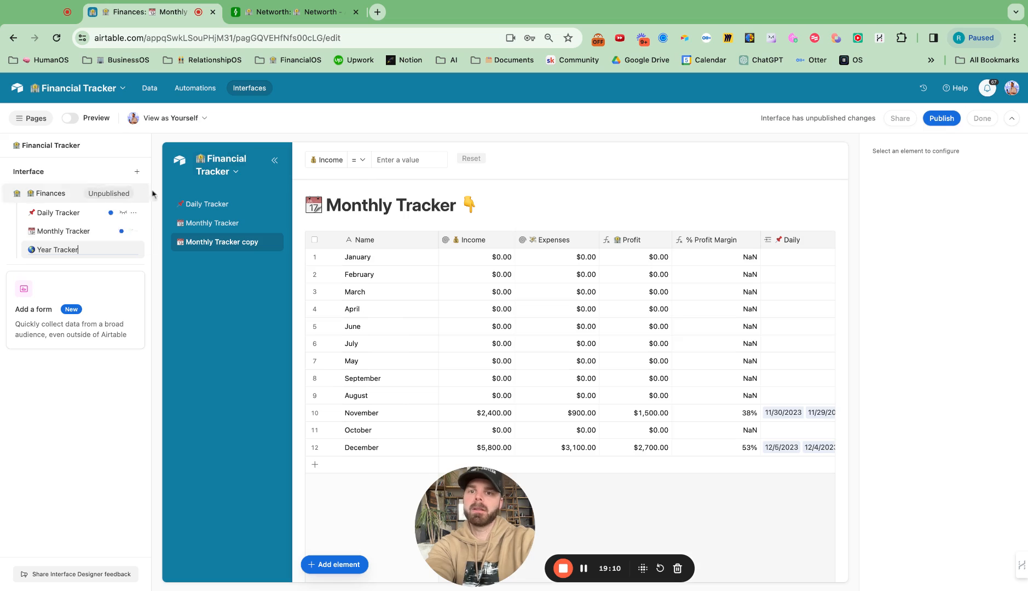
# - Change the Year Tracker page's heading to "🌎 Year Tracker", keeping the pointing-hand emoji at its end
pyautogui.click(452, 208)
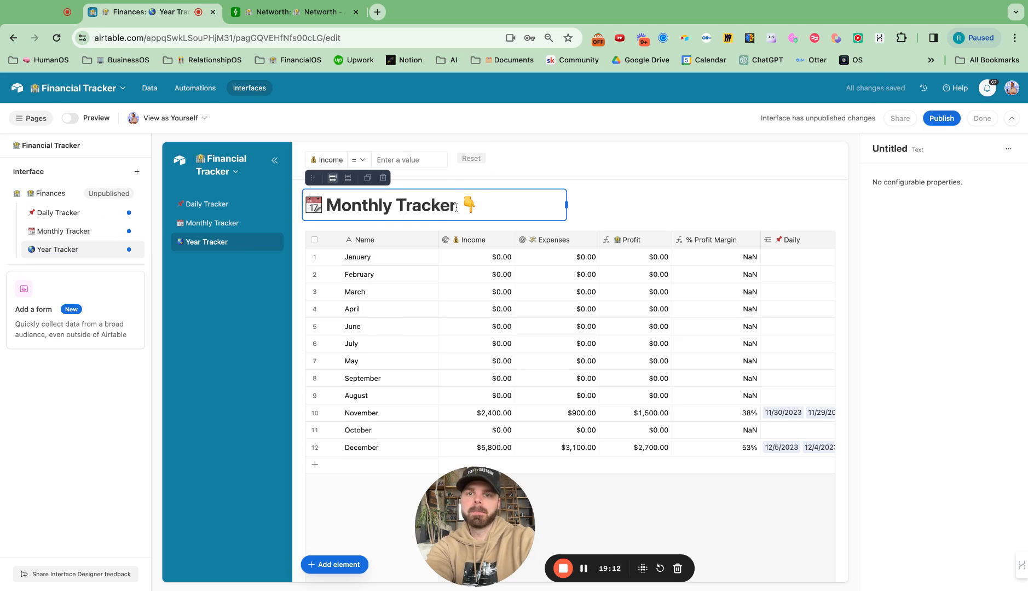
pyautogui.press('shift+super+Right')
pyautogui.press('shift+super+Left')
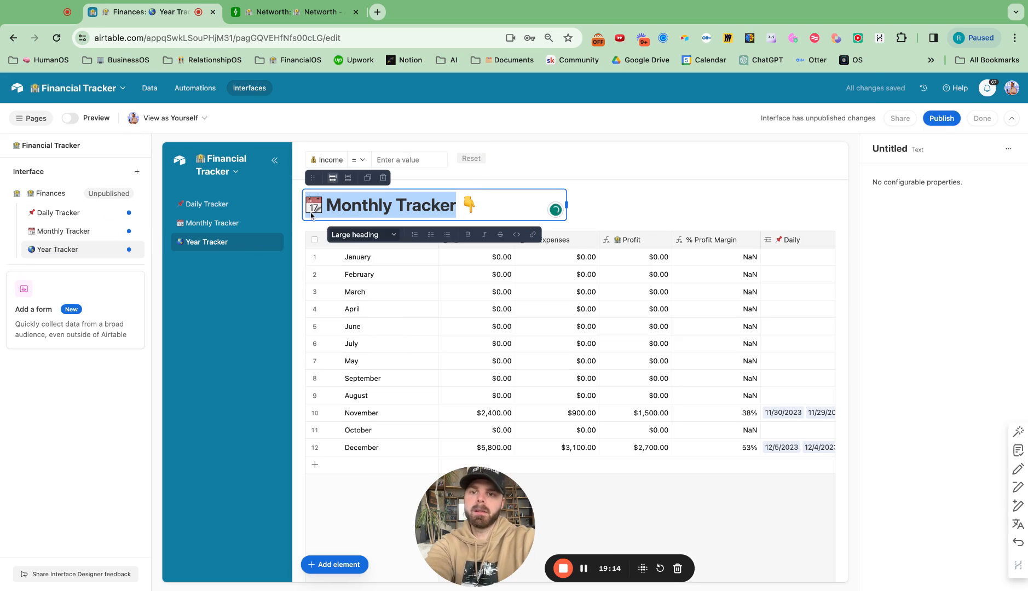
pyautogui.press('super+v')
pyautogui.write('Year Tracker')
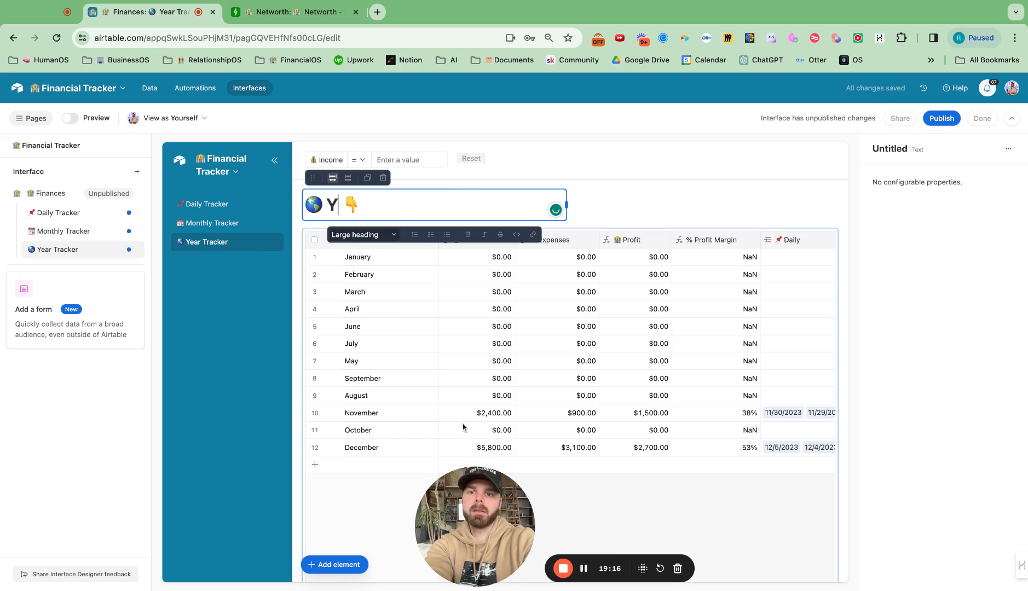
# - Switch the source of the grid on the Year Tracker page to the Year table
pyautogui.click(765, 508)
pyautogui.click(944, 317)
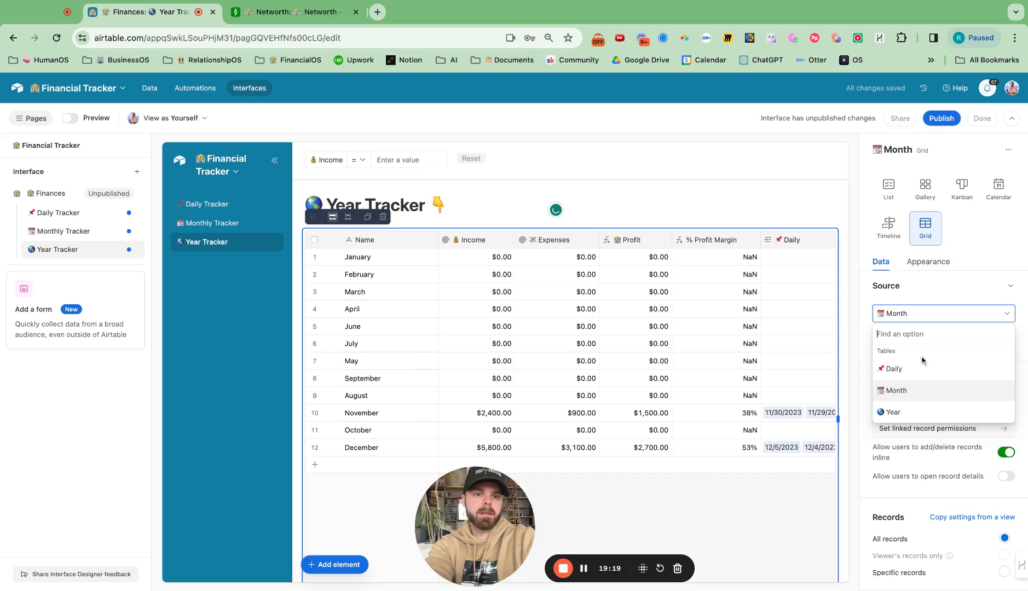
pyautogui.click(898, 412)
# - Narrow the Name, Income, Expenses and Profit columns of the Year grid
pyautogui.moveTo(437, 239); pyautogui.dragTo(419, 239)
pyautogui.moveTo(517, 240); pyautogui.dragTo(498, 239)
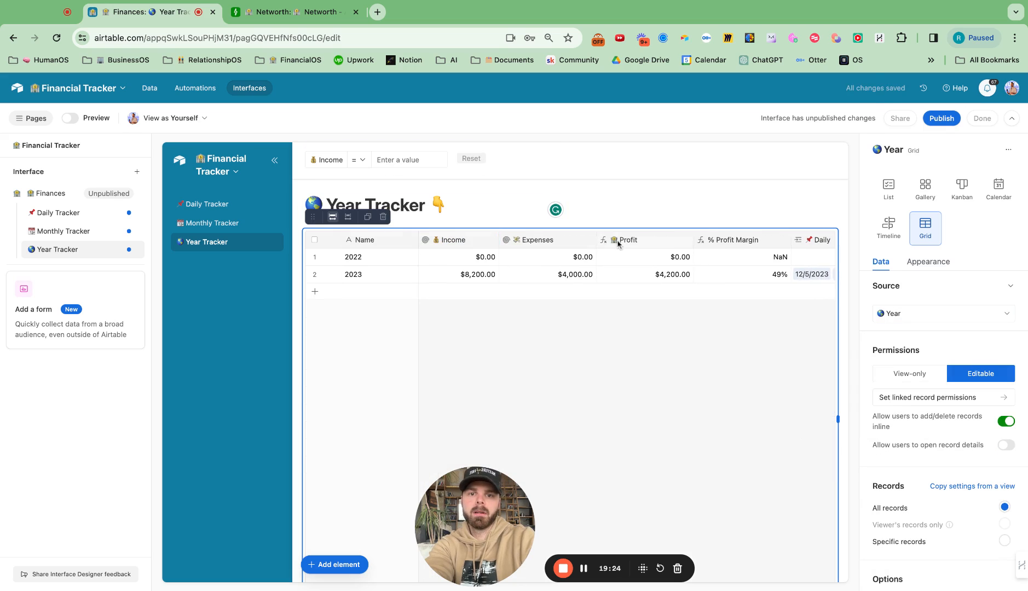
pyautogui.moveTo(596, 239); pyautogui.dragTo(578, 239)
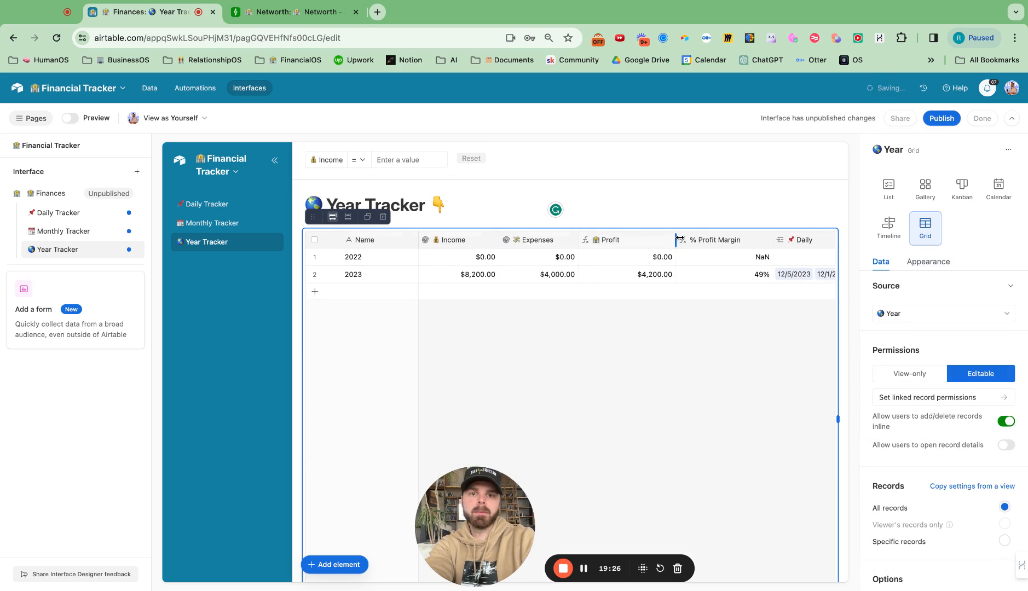
pyautogui.moveTo(675, 239); pyautogui.dragTo(651, 239)
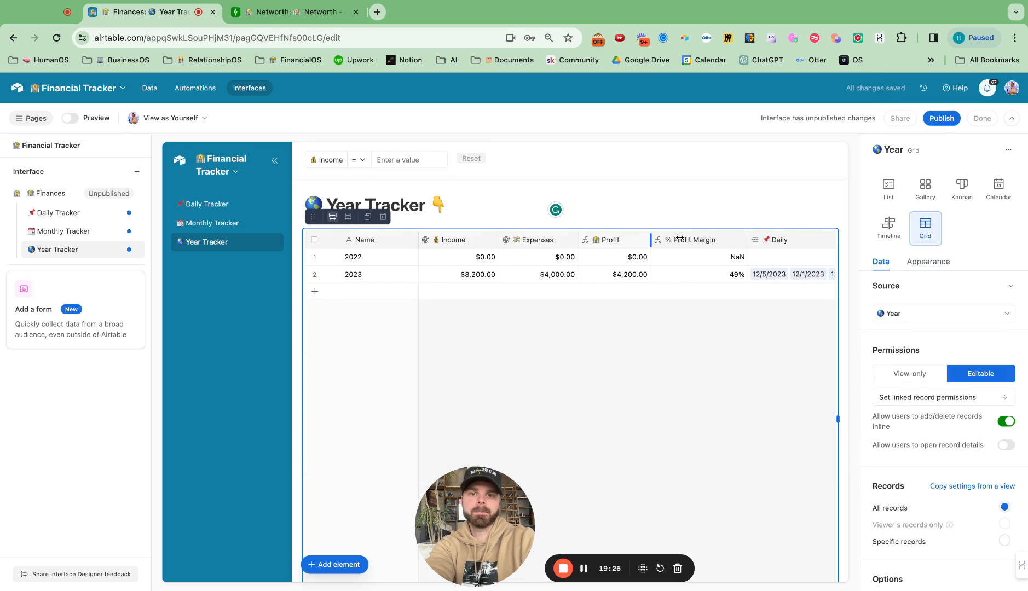
# - Delete the existing filter above the Year Tracker heading and place a new Filter element there
pyautogui.click(453, 170)
pyautogui.click(348, 134)
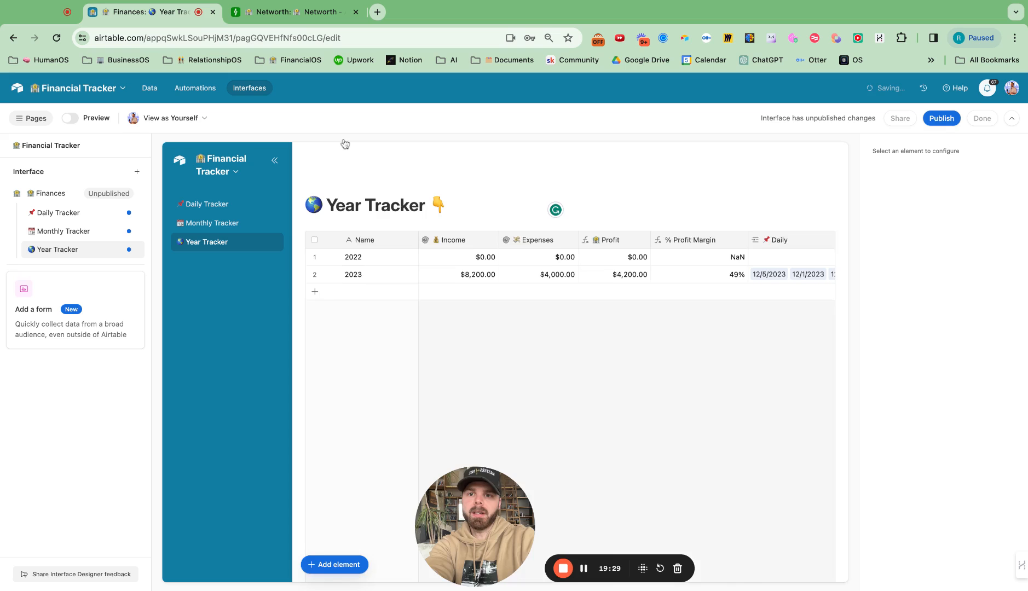
pyautogui.click(323, 564)
pyautogui.click(432, 403)
pyautogui.write('fil')
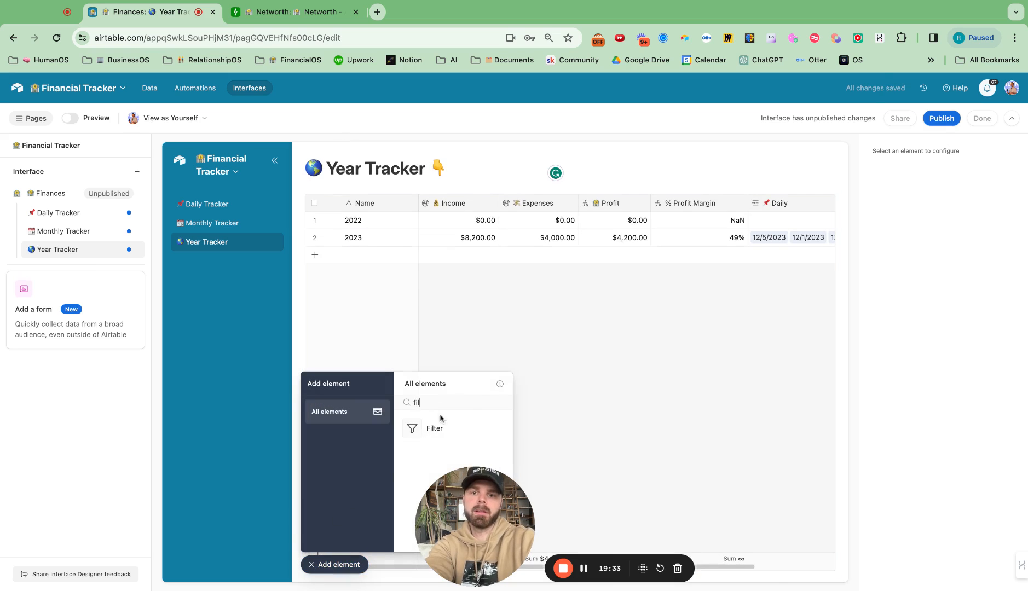
pyautogui.moveTo(440, 422); pyautogui.dragTo(378, 143)
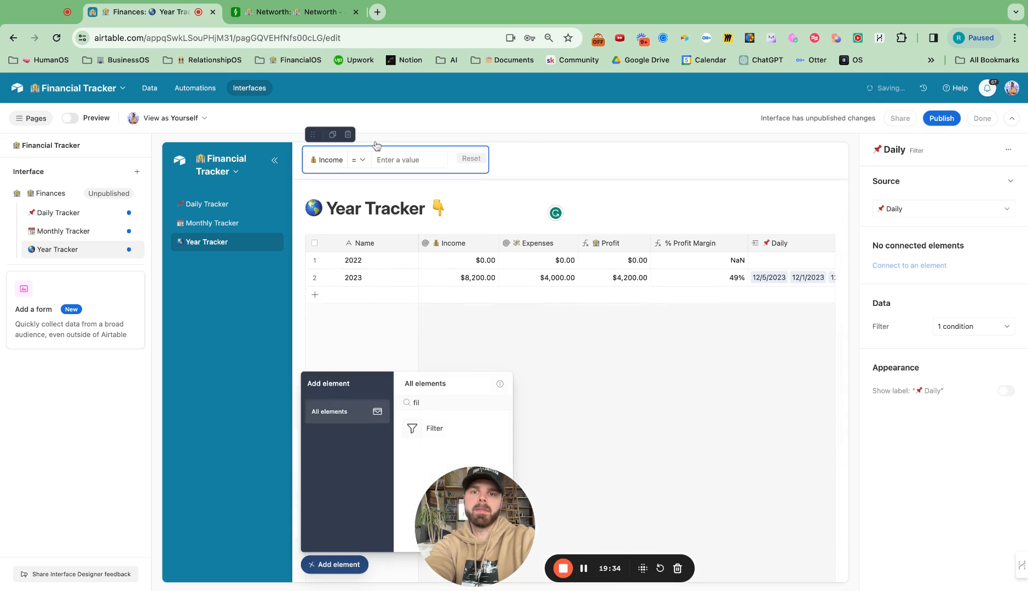
# - Set the new filter's source to Year and connect it to the Year grid
pyautogui.click(982, 330)
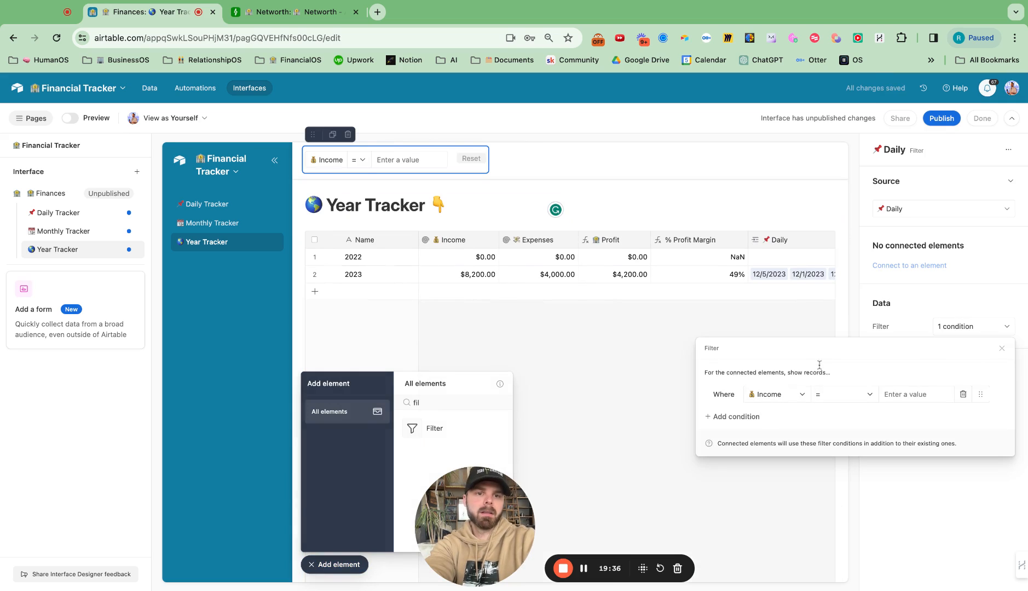
pyautogui.click(950, 210)
pyautogui.click(896, 293)
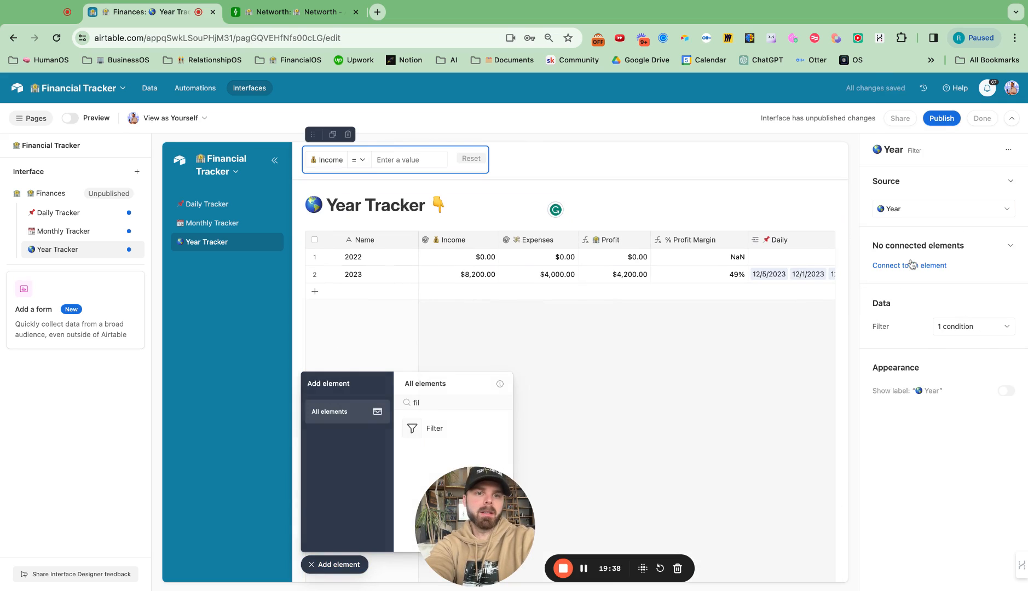
pyautogui.click(913, 267)
pyautogui.click(909, 305)
# - Change the Year filter's condition field to Name
pyautogui.click(958, 354)
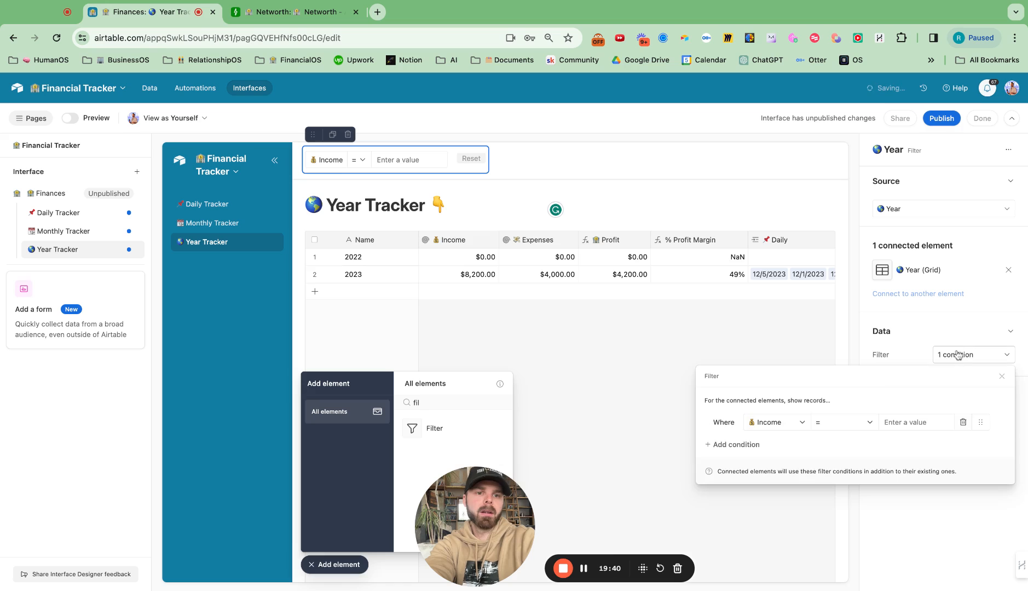
pyautogui.click(769, 432)
pyautogui.write('na')
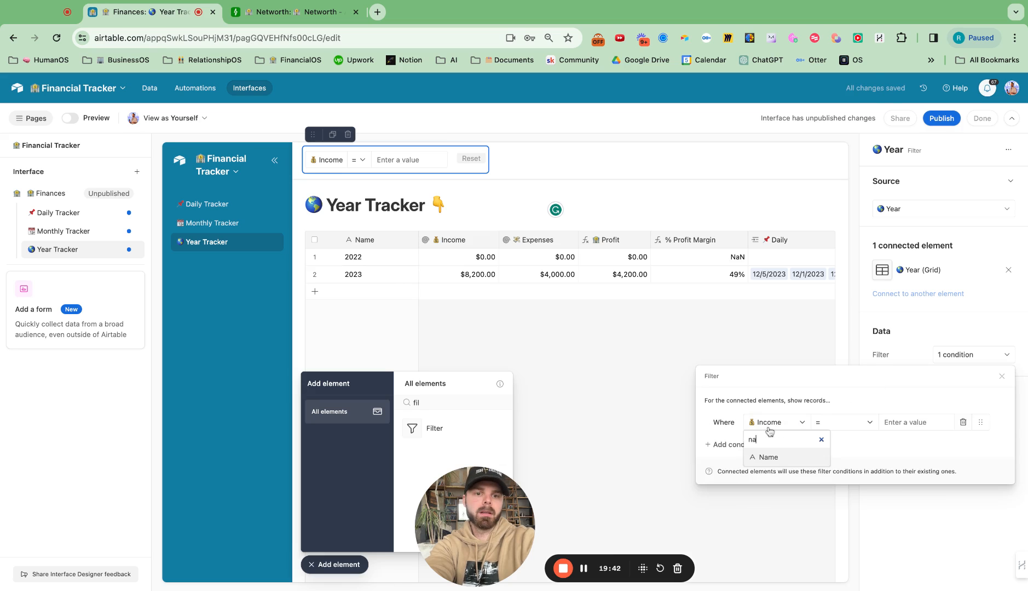
pyautogui.click(769, 457)
# - Change the condition field of the Monthly Tracker page's filter to Name and close the list of elements
pyautogui.click(246, 223)
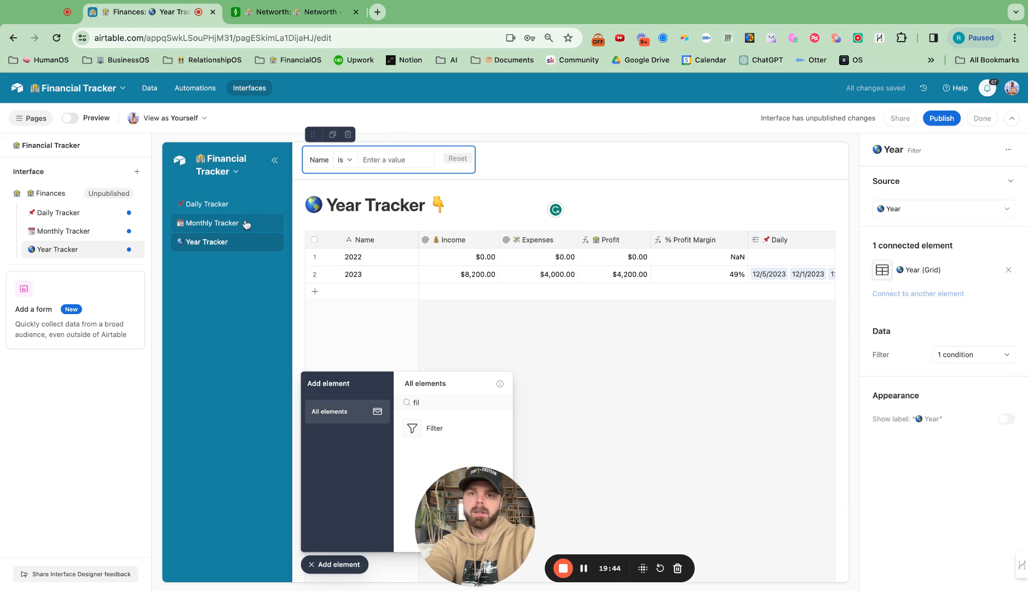
pyautogui.click(246, 223)
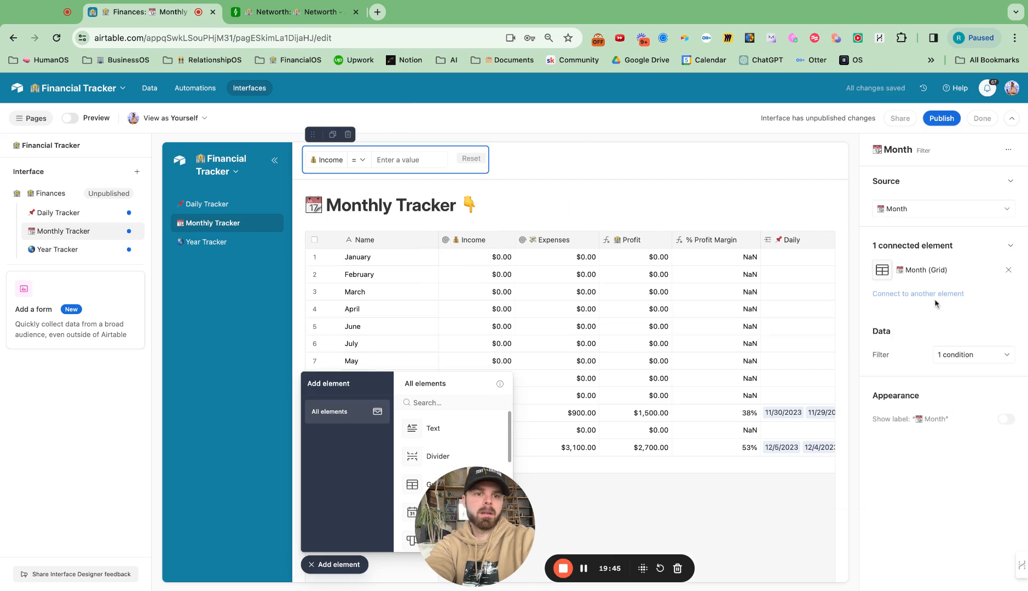
pyautogui.click(938, 354)
pyautogui.click(774, 425)
pyautogui.write('bn')
pyautogui.press('BackSpace')
pyautogui.write('ane')
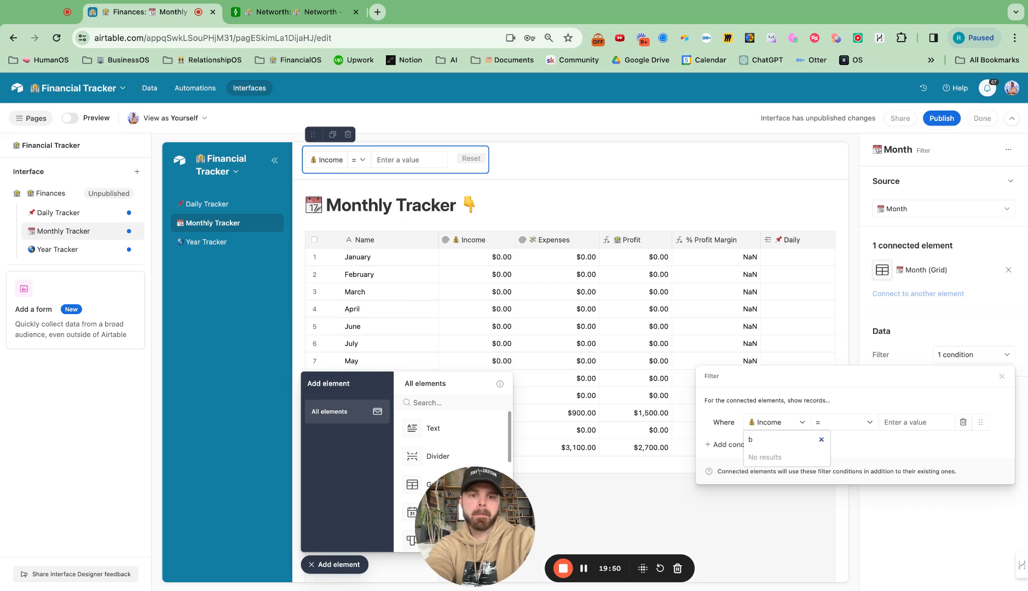
pyautogui.press('BackSpace')
pyautogui.write('name')
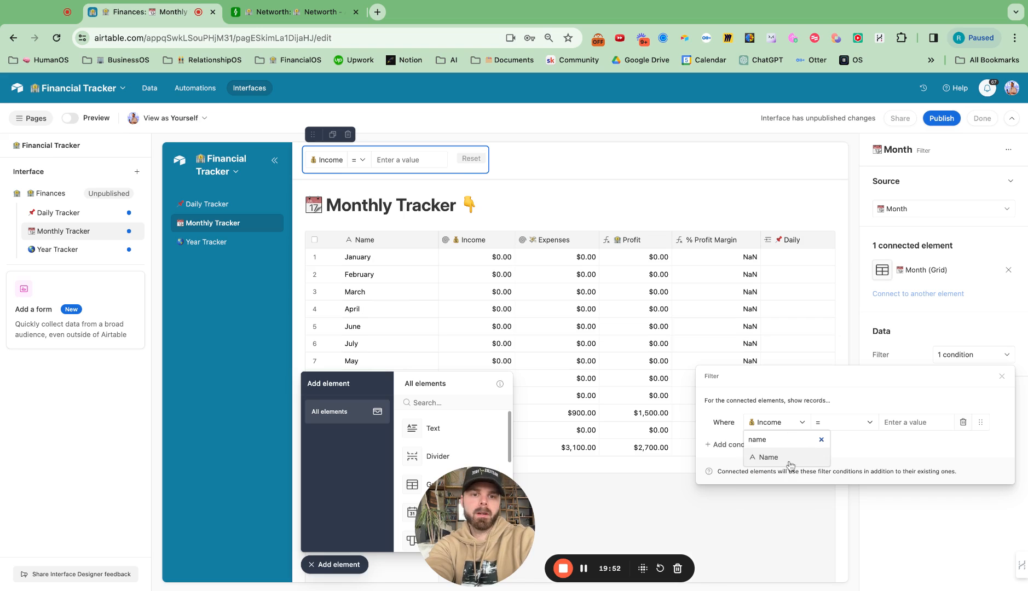
pyautogui.click(790, 460)
pyautogui.click(338, 566)
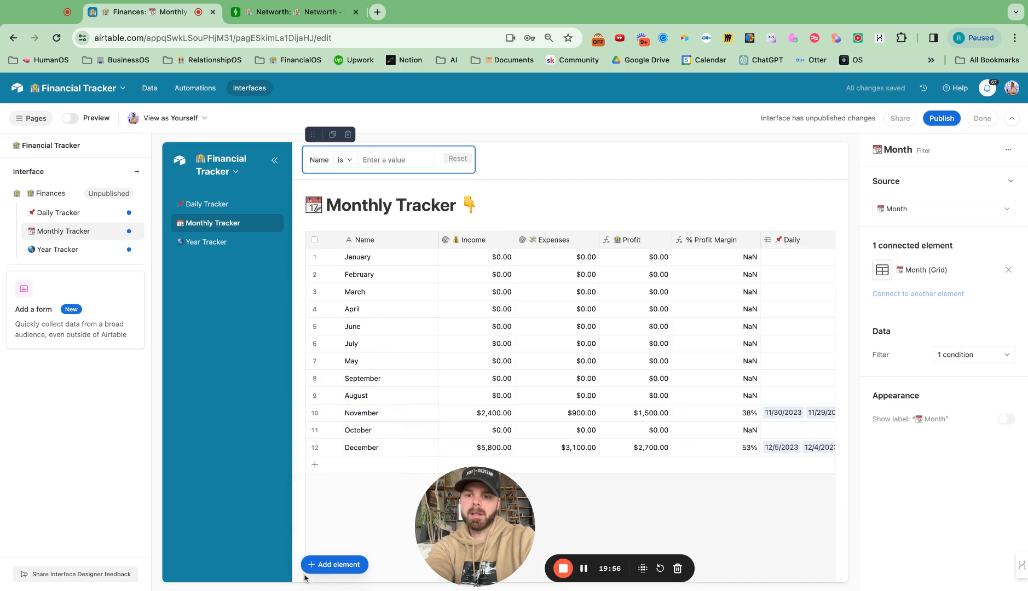
# - Add a Number element between the Monthly Tracker heading and the Month grid, and close the list of elements
pyautogui.click(328, 564)
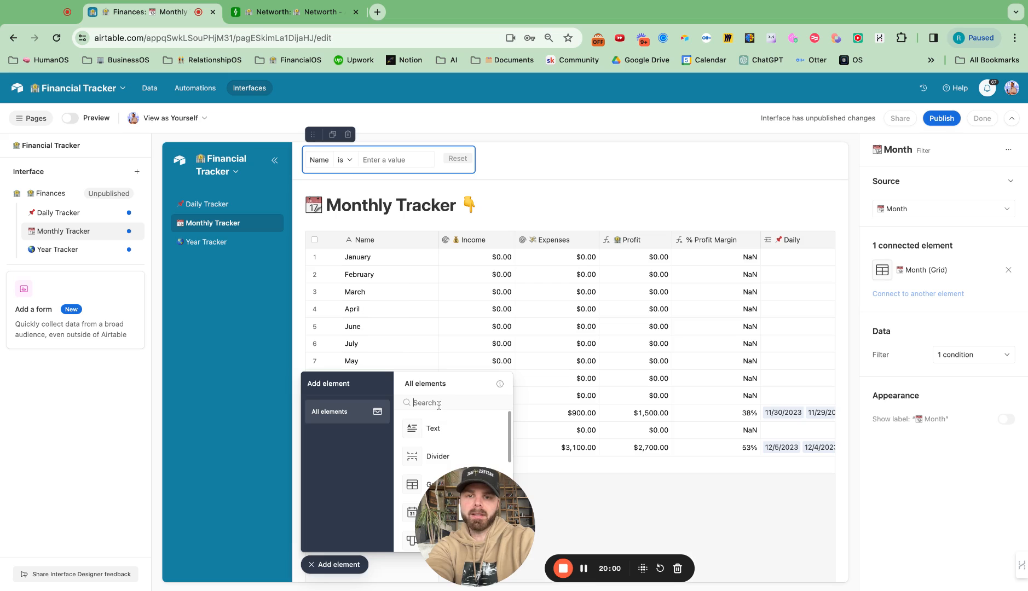
pyautogui.write('nu')
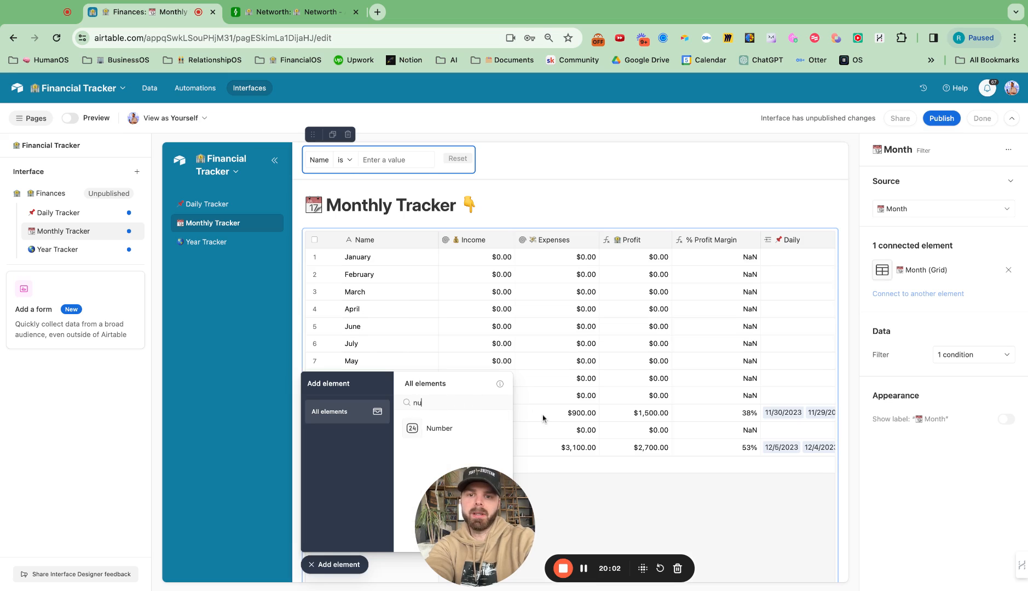
pyautogui.click(438, 429)
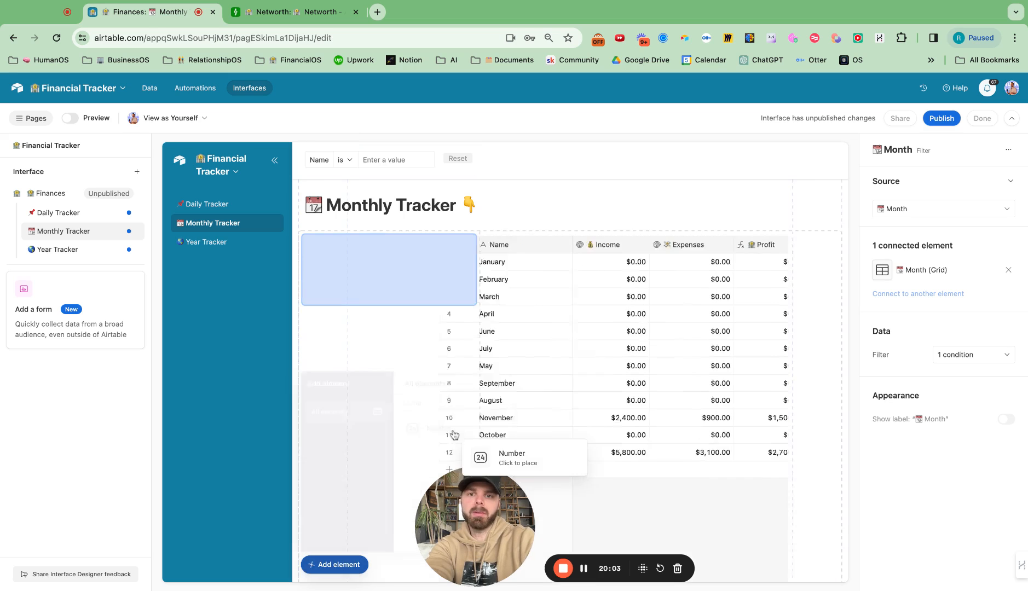
pyautogui.click(402, 235)
pyautogui.click(389, 218)
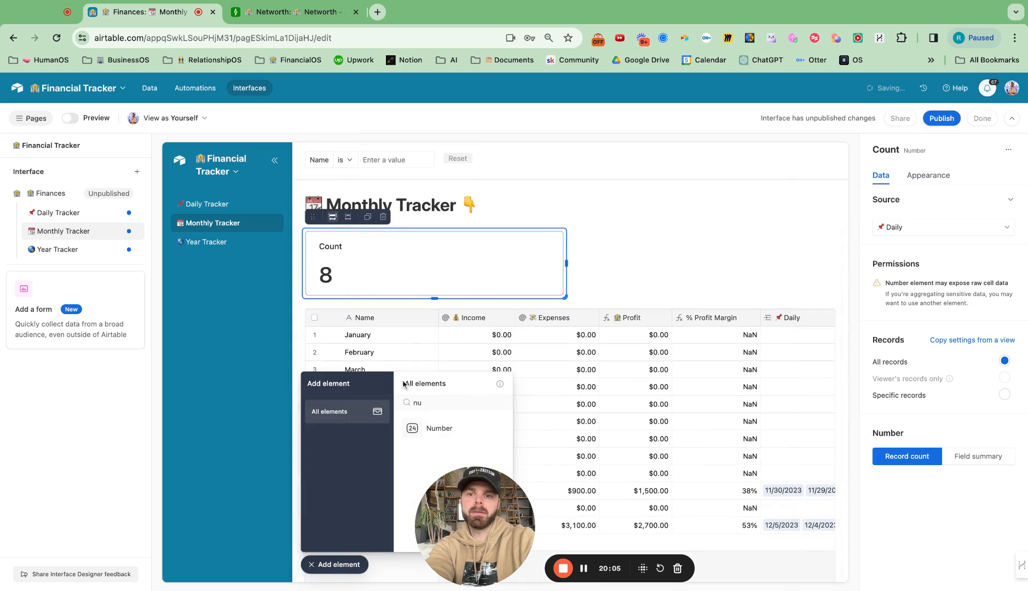
pyautogui.click(325, 568)
# - Set the Number element's source to Month and its records option to Specific records
pyautogui.click(913, 225)
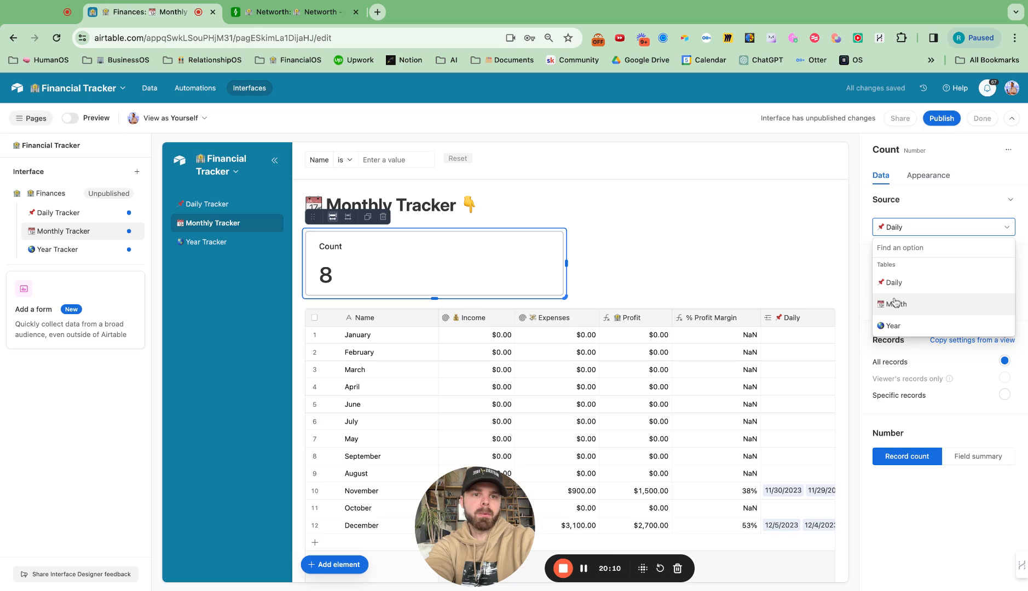
pyautogui.click(898, 304)
pyautogui.click(910, 395)
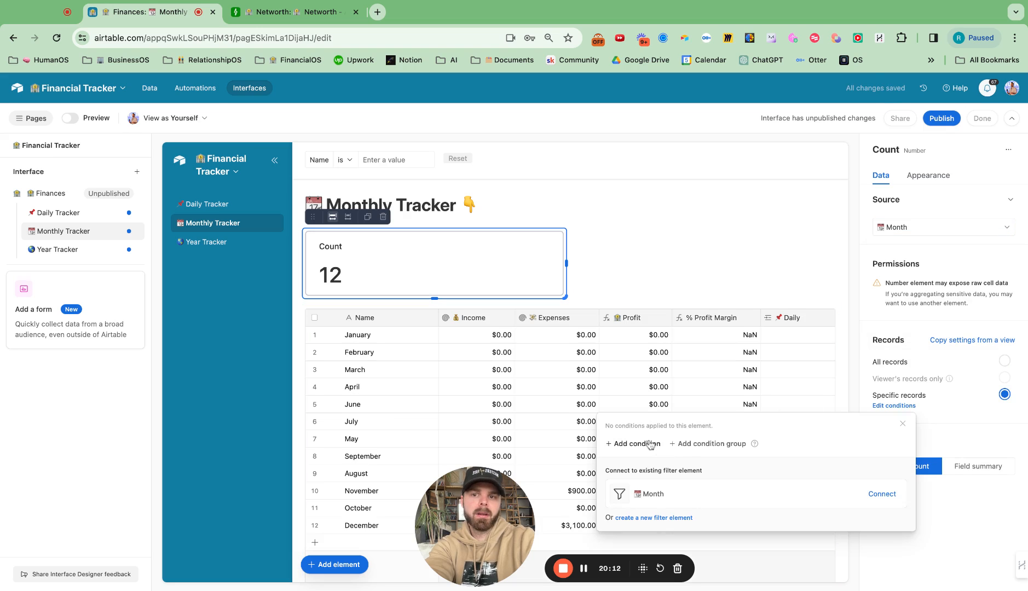
pyautogui.click(632, 443)
pyautogui.click(953, 438)
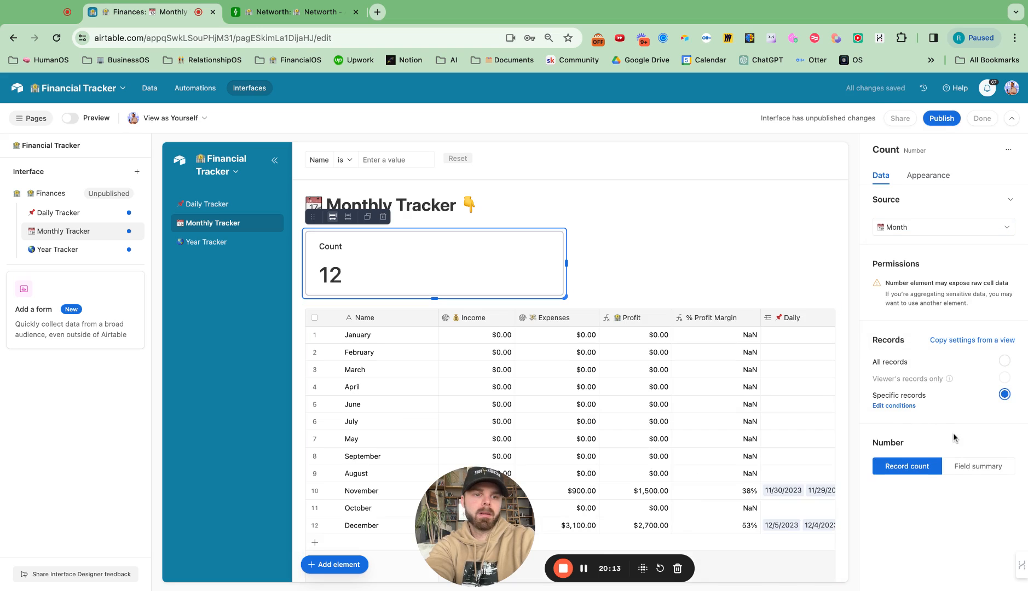
# - Set the new Number element to a field summary showing the Sum of the Income field
pyautogui.click(964, 466)
pyautogui.click(956, 490)
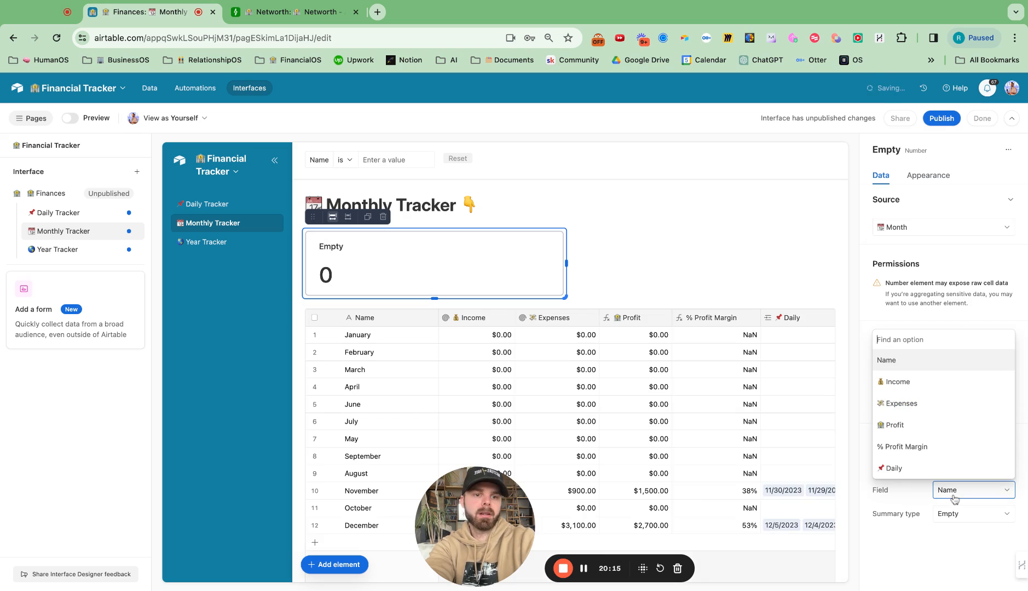
pyautogui.click(917, 383)
pyautogui.click(956, 522)
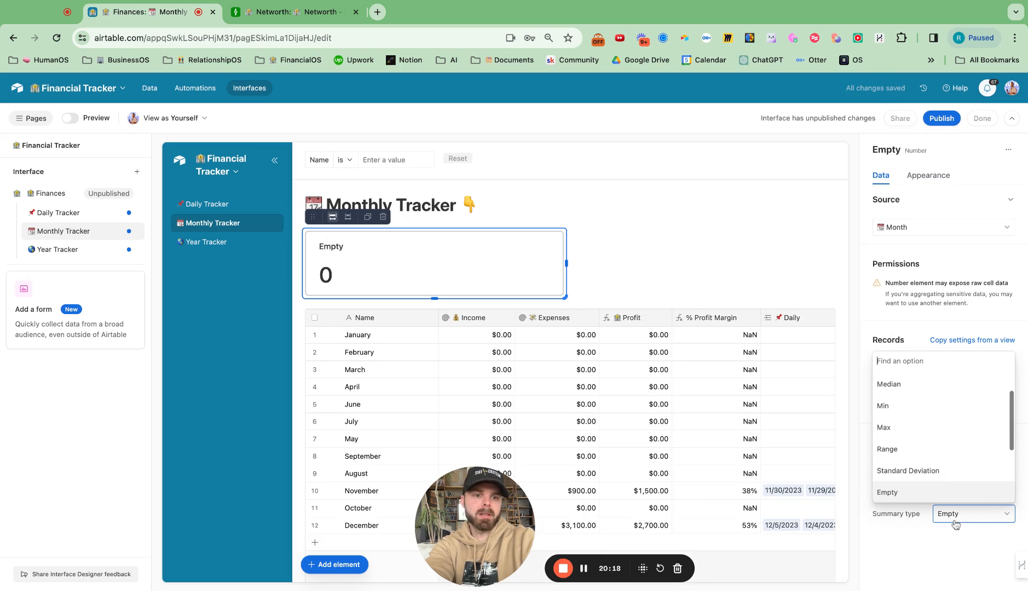
pyautogui.write('sum')
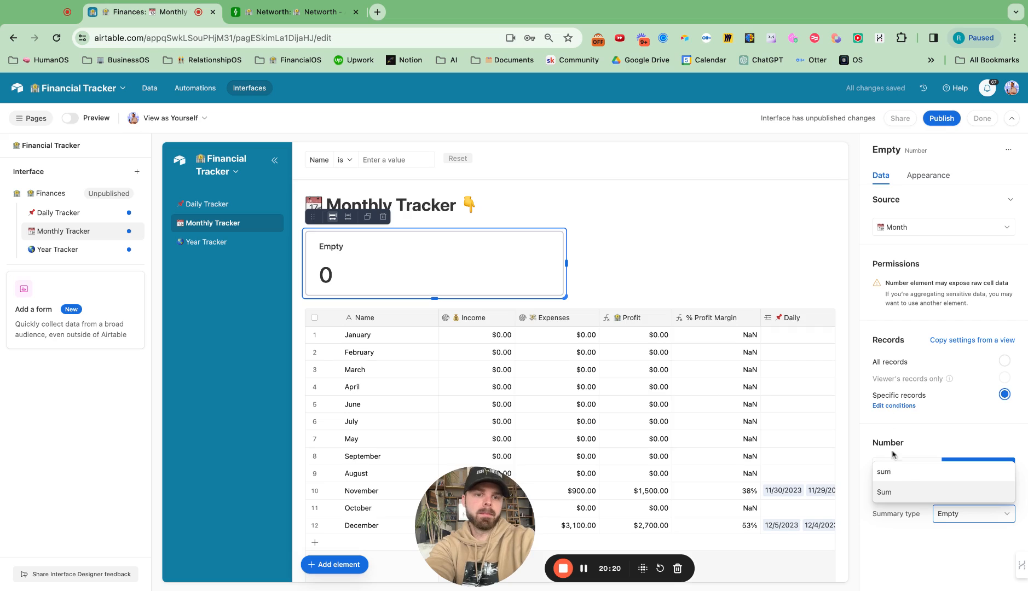
pyautogui.click(888, 492)
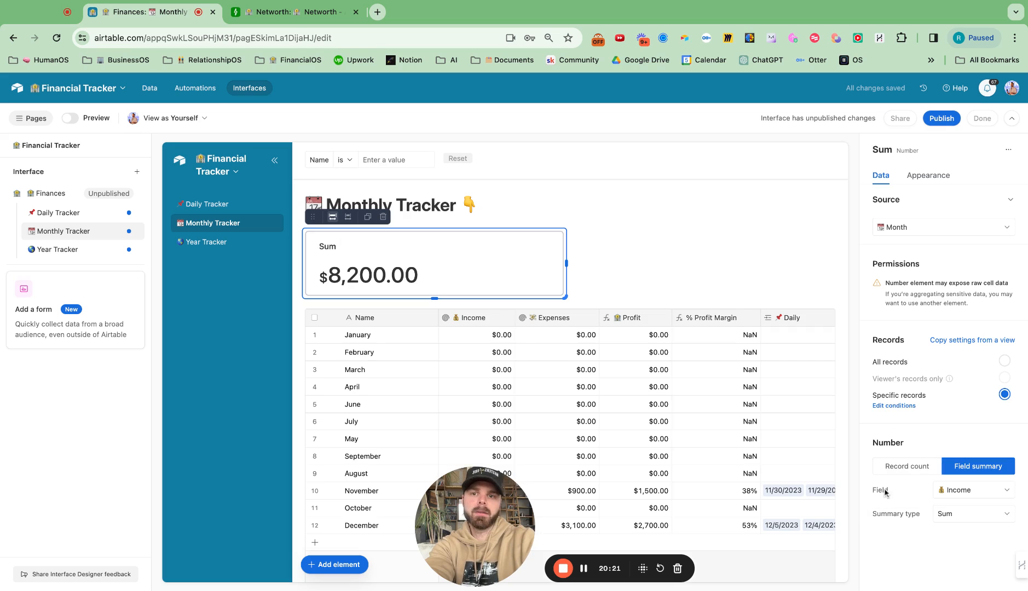
# - Style the income sum element as Light green and title it "💰 Income"
pyautogui.click(929, 175)
pyautogui.click(992, 263)
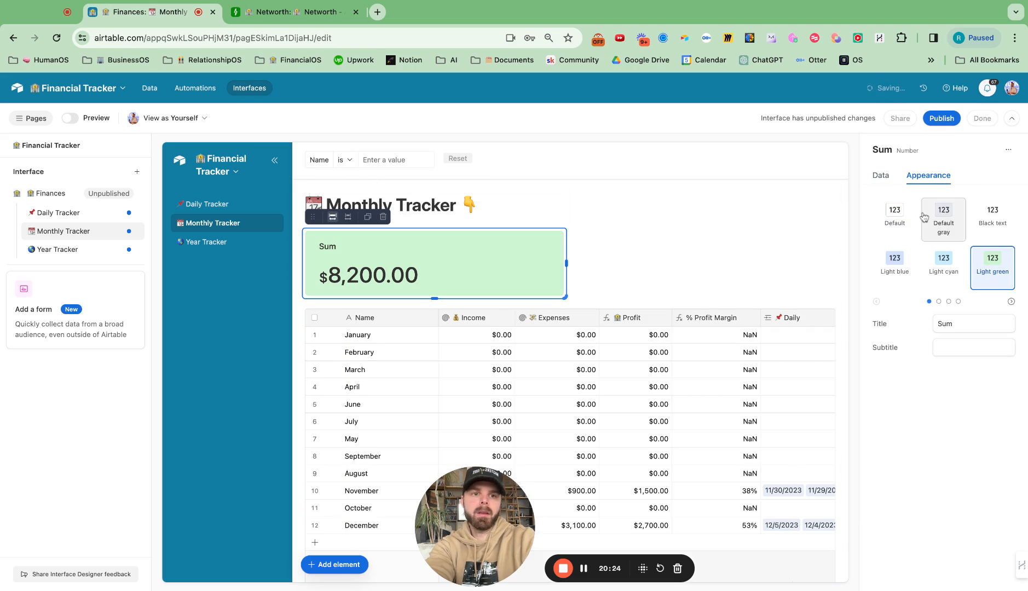
pyautogui.moveTo(955, 324); pyautogui.dragTo(871, 323)
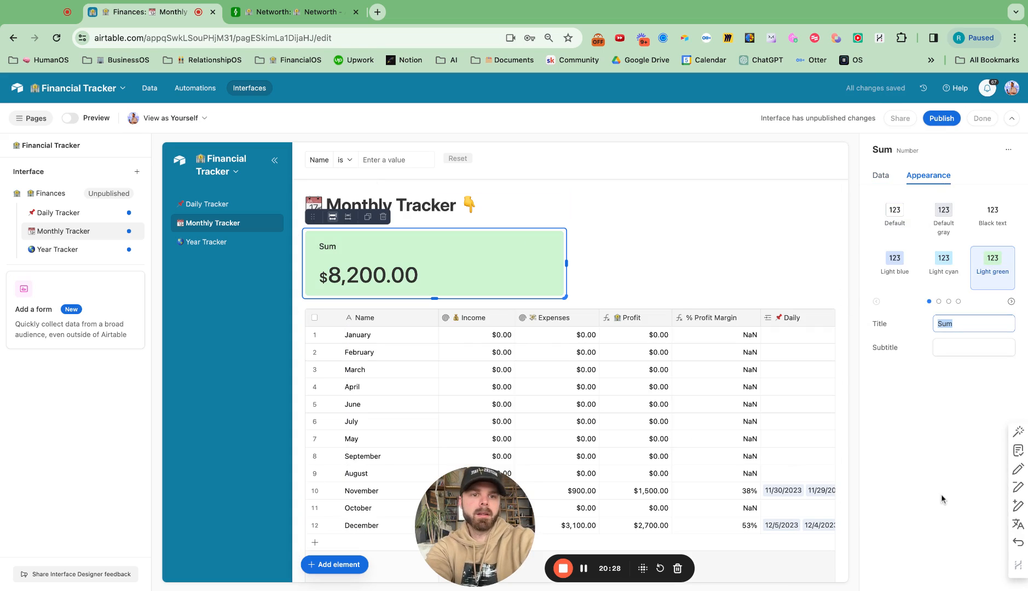
pyautogui.write('💰 Income')
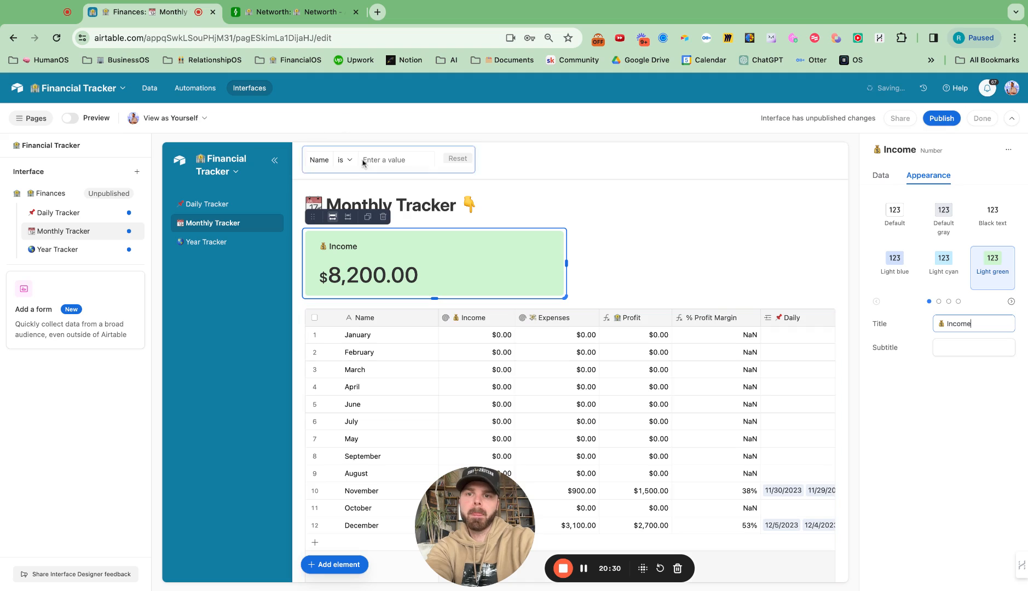
# - Duplicate the Income number, place one of the two beside the other, and set its summary field to Expenses
pyautogui.click(367, 217)
pyautogui.moveTo(309, 219); pyautogui.dragTo(622, 287)
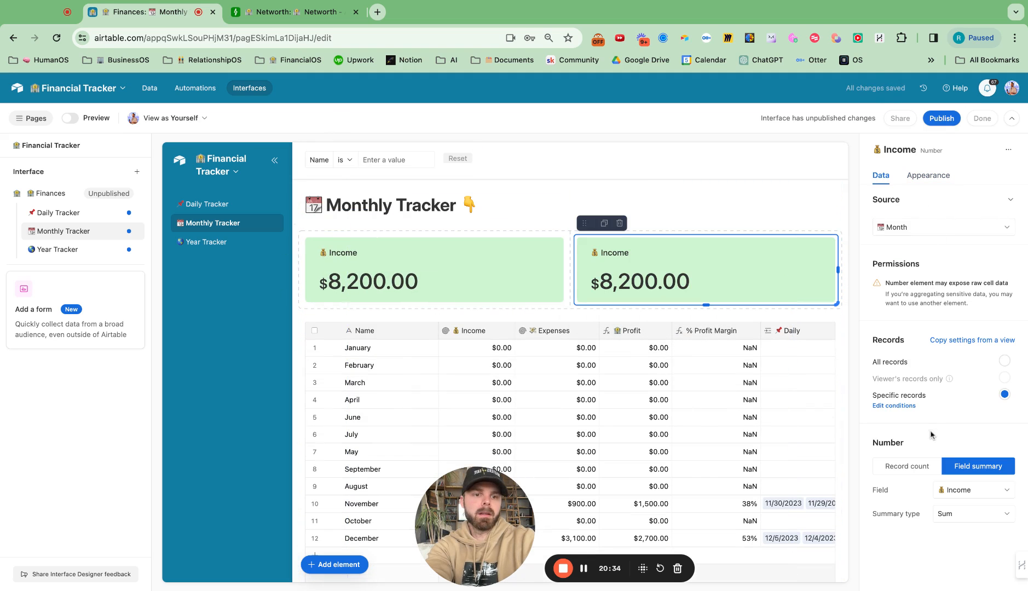
pyautogui.click(946, 495)
pyautogui.write('ex')
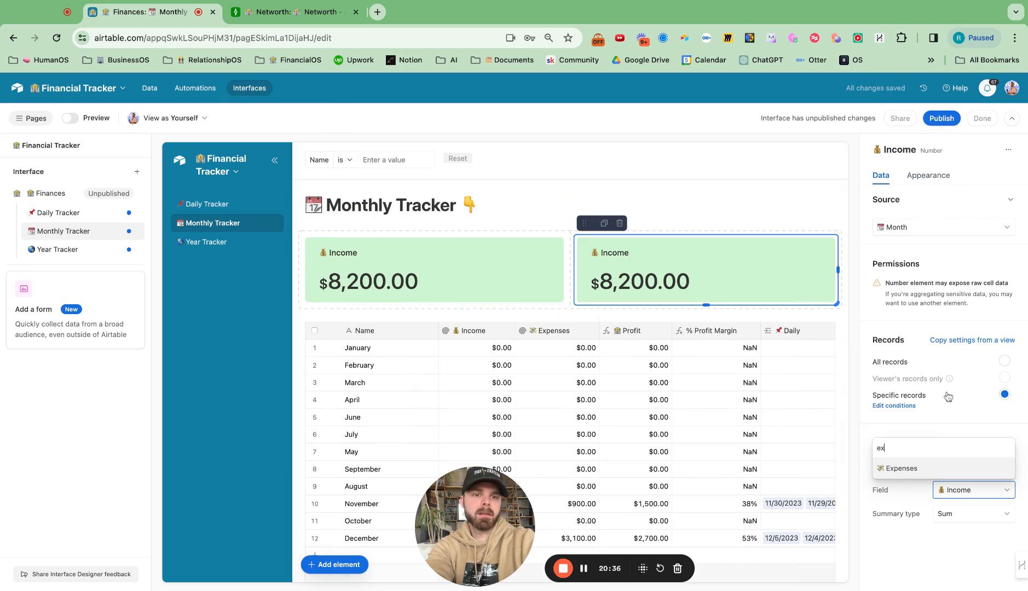
pyautogui.click(902, 469)
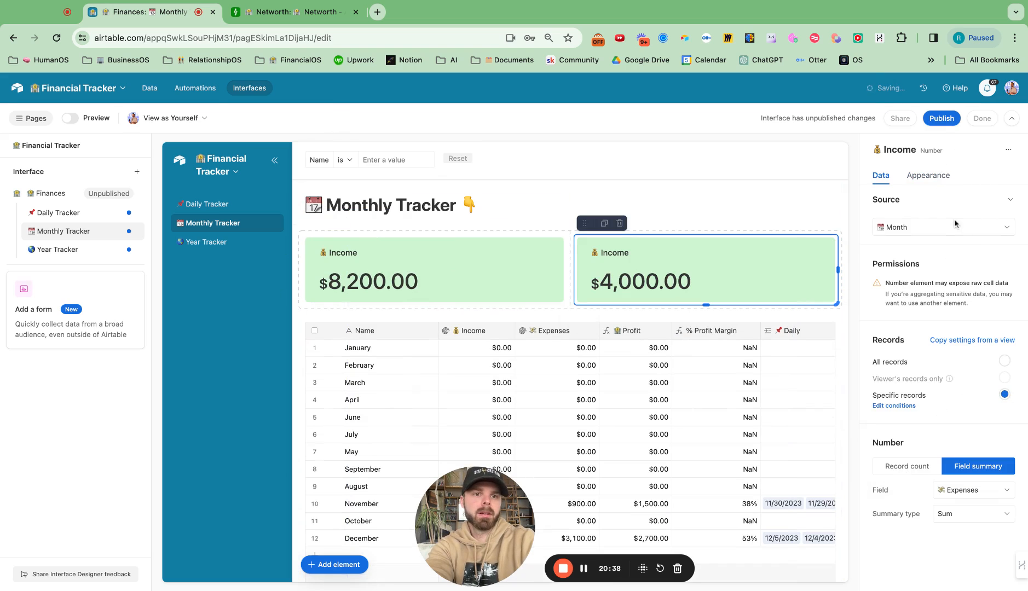
# - Title the second number element "💸 Expenses" and colour it Light red
pyautogui.click(941, 176)
pyautogui.tripleClick(981, 324)
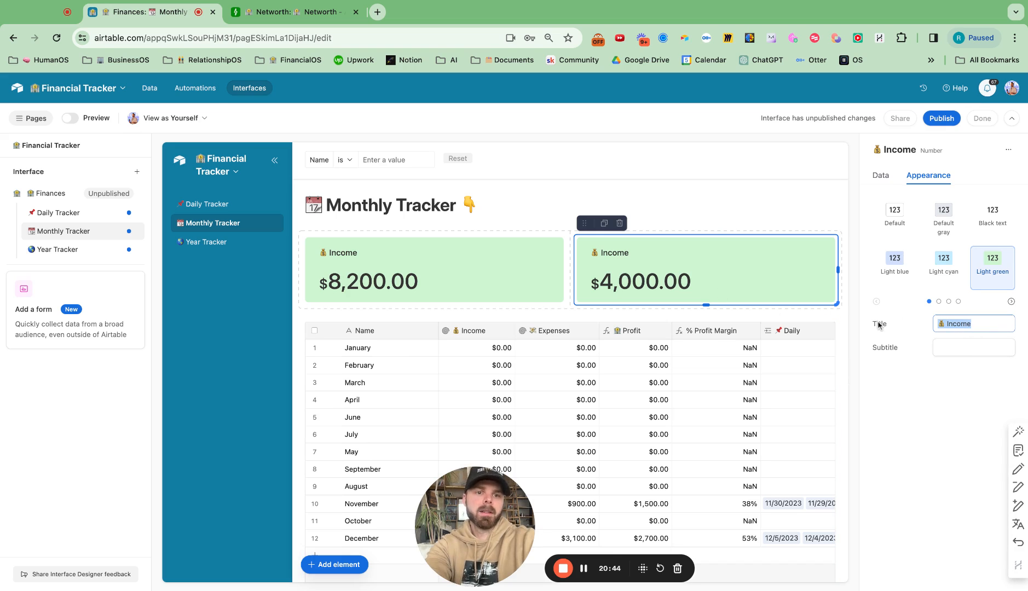
pyautogui.write('💸')
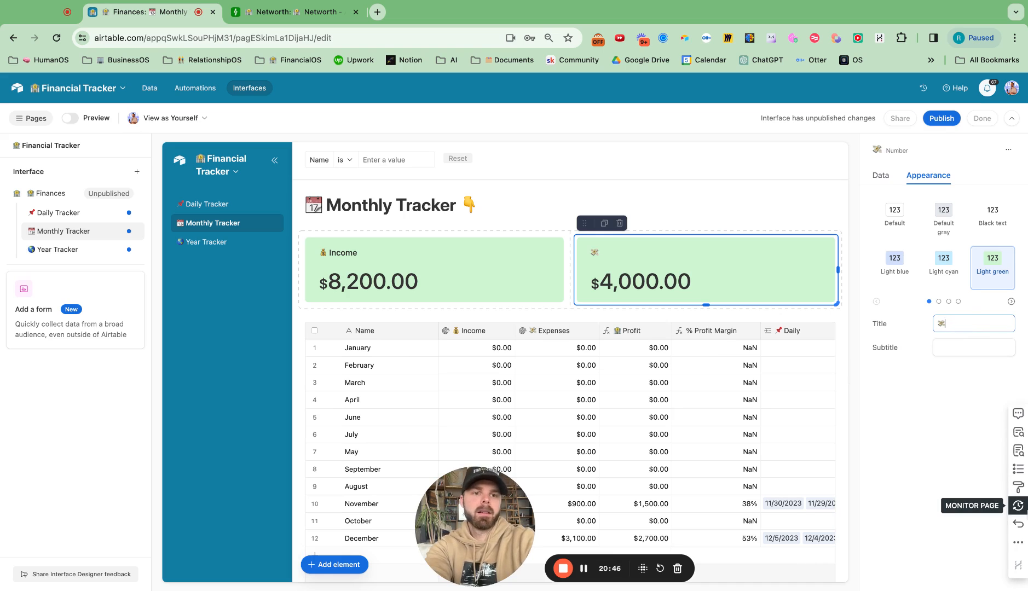
pyautogui.write('Expenses')
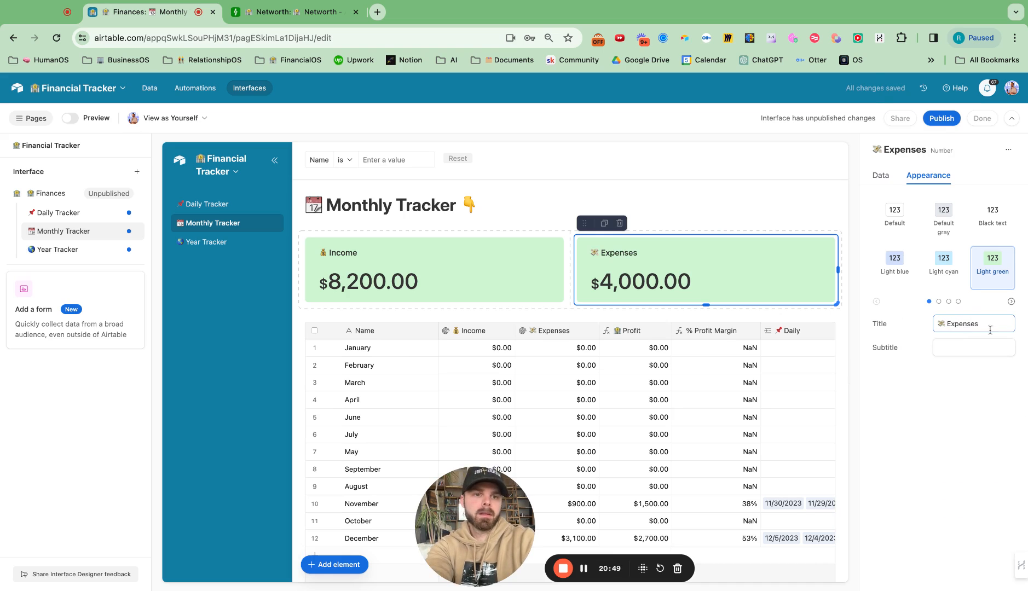
pyautogui.click(958, 301)
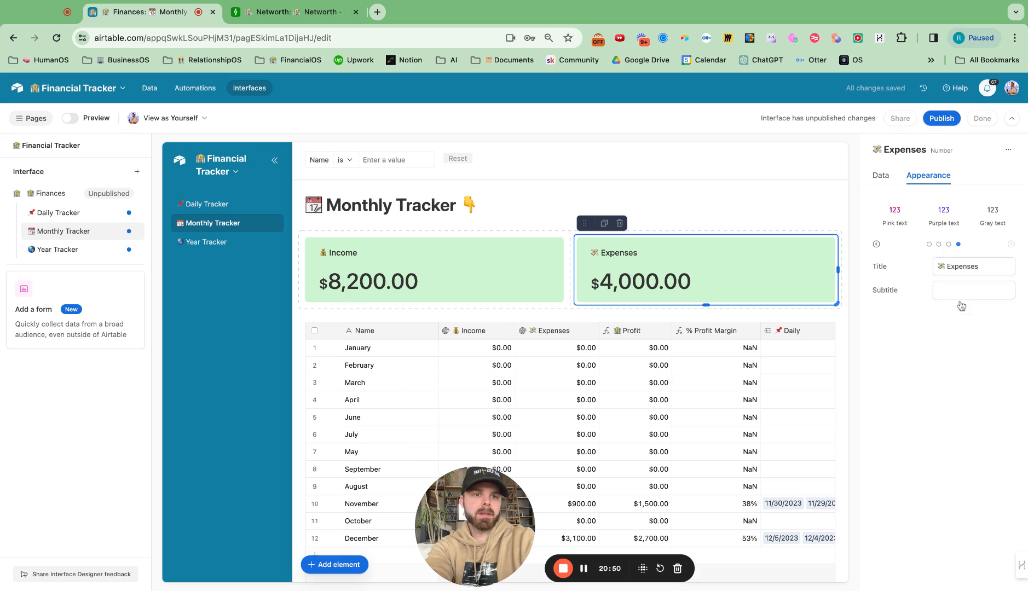
pyautogui.click(939, 244)
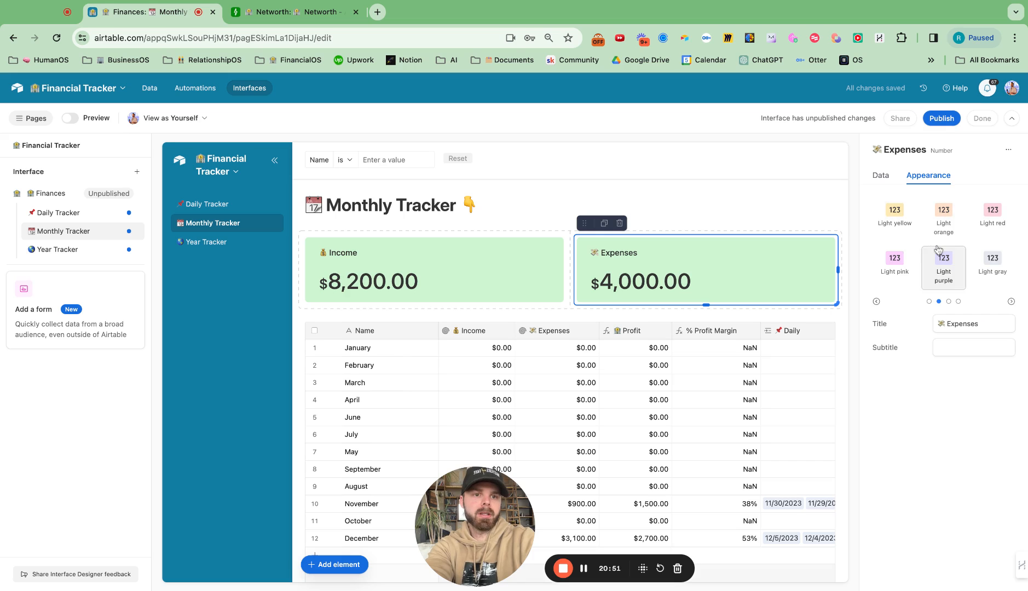
pyautogui.click(992, 214)
# - Duplicate the Expenses number into a third column of the same row and title that element "🏦 Profit"
pyautogui.click(606, 225)
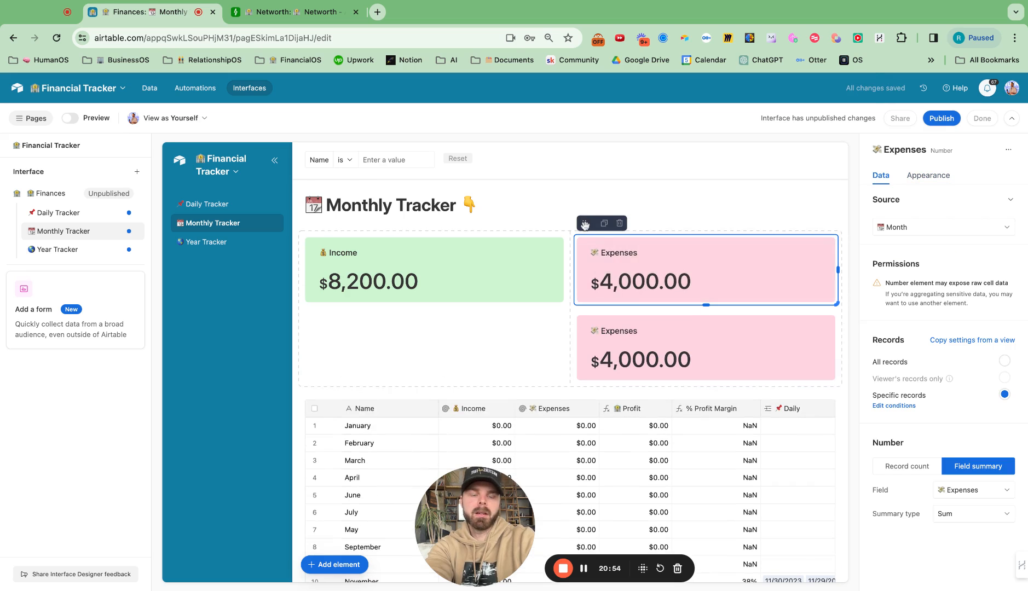
pyautogui.moveTo(585, 224); pyautogui.dragTo(767, 291)
pyautogui.click(926, 175)
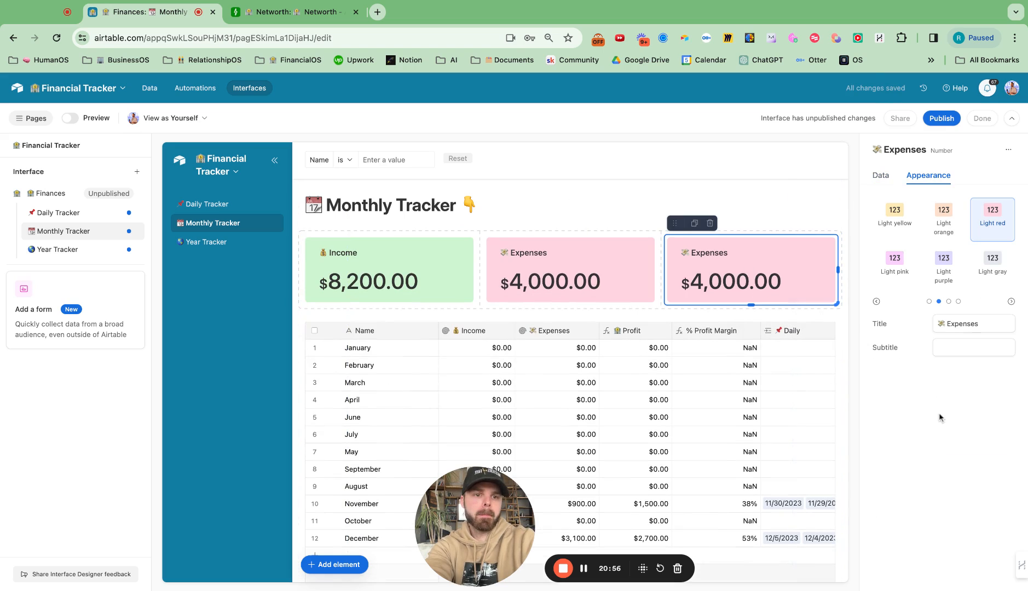
pyautogui.tripleClick(985, 326)
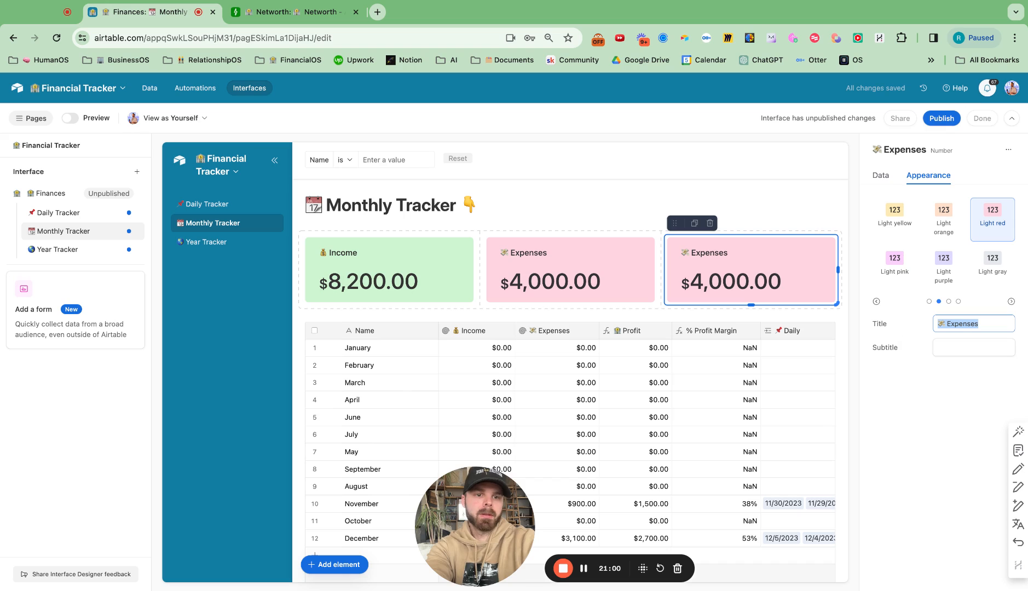
pyautogui.write('Profit')
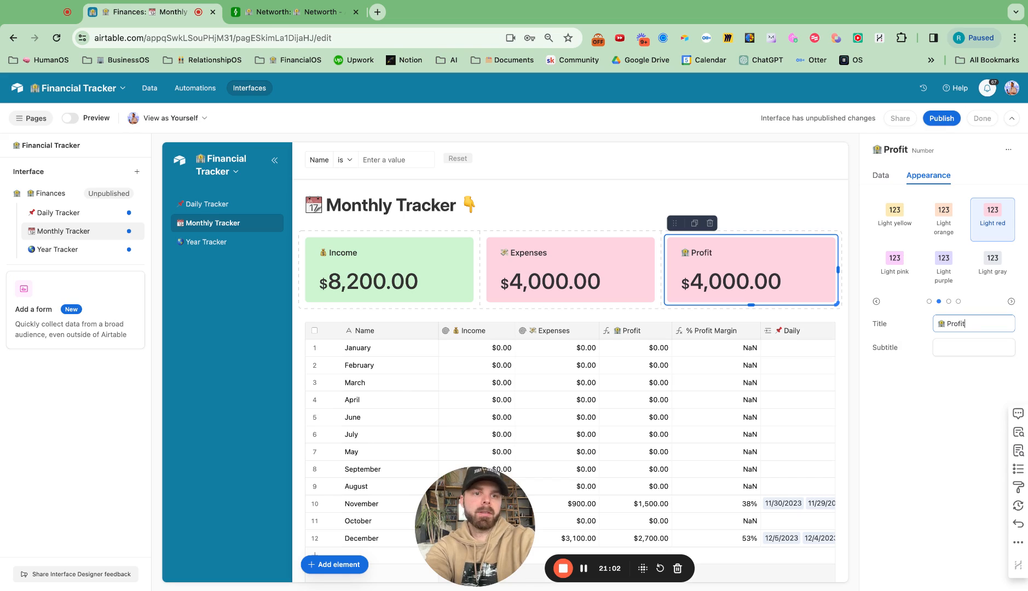
# - Colour the Profit number Light cyan and set its summary field to Profit
pyautogui.click(929, 301)
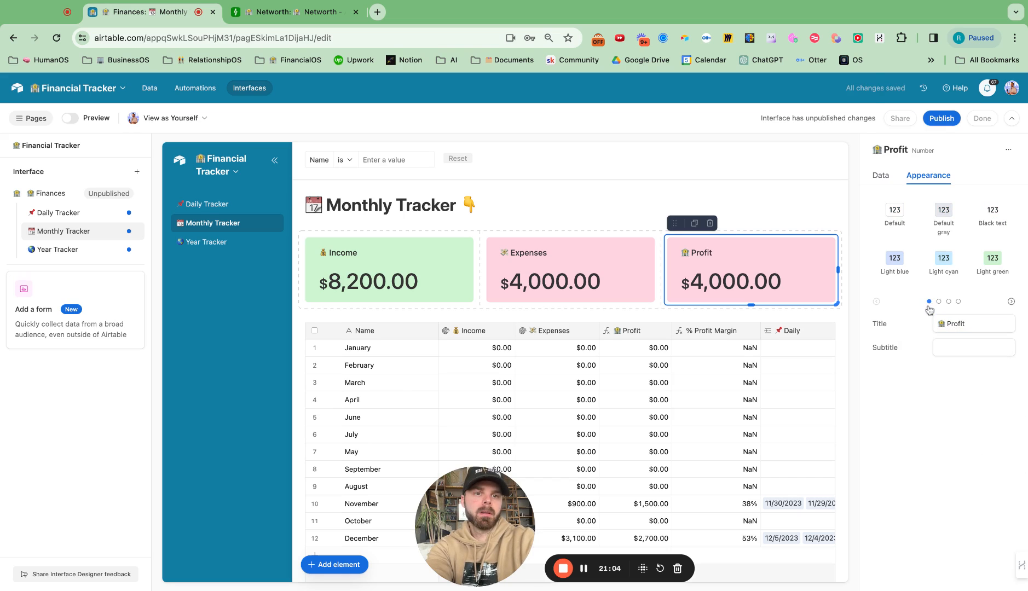
pyautogui.click(948, 252)
pyautogui.click(879, 176)
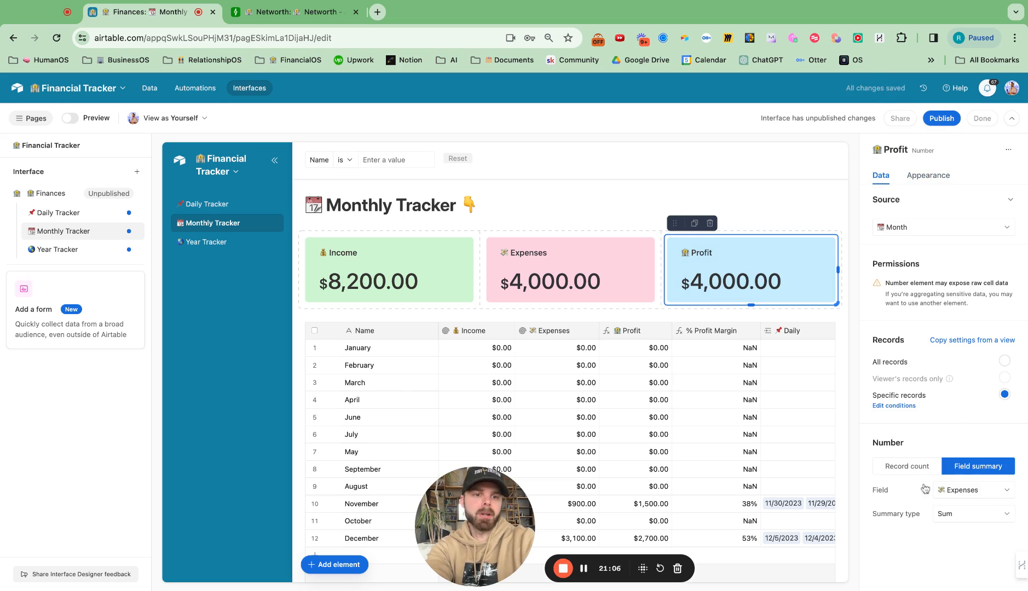
pyautogui.click(966, 489)
pyautogui.write('pr')
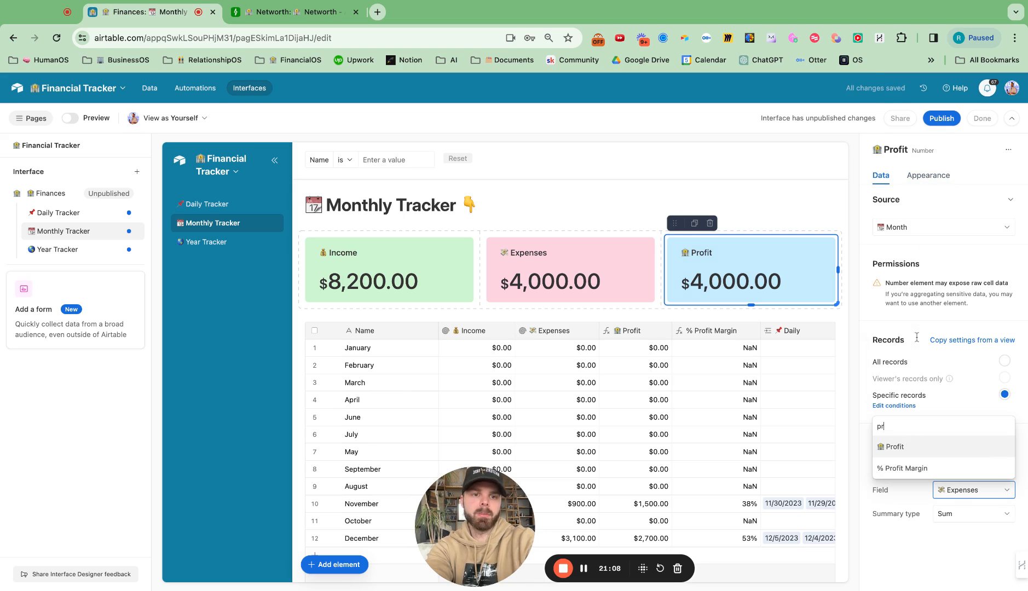
pyautogui.write('o')
pyautogui.click(894, 447)
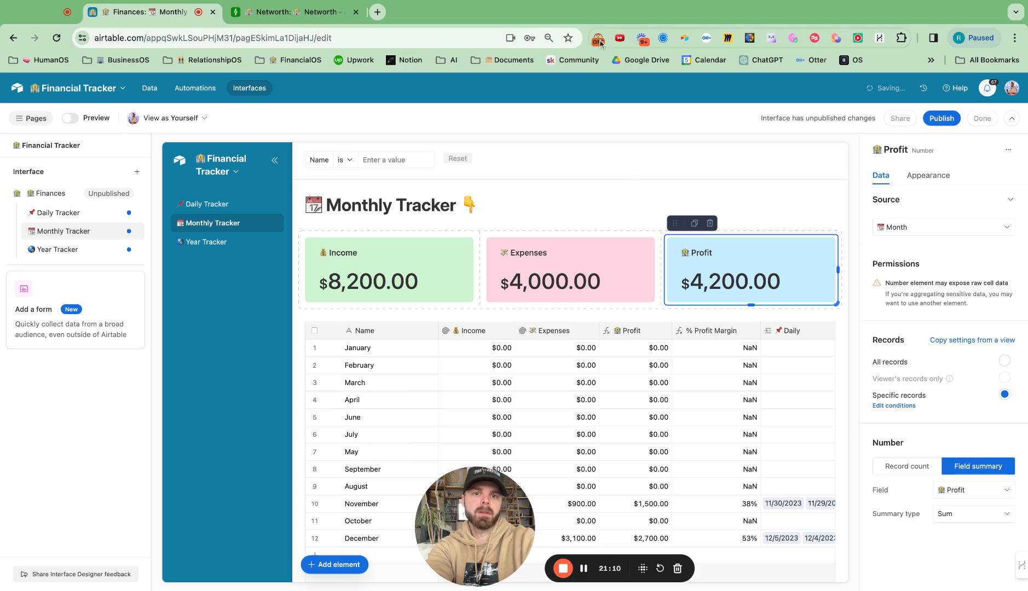
# - Give the row holding the Income, Expenses and Profit numbers a light gray background
pyautogui.click(410, 234)
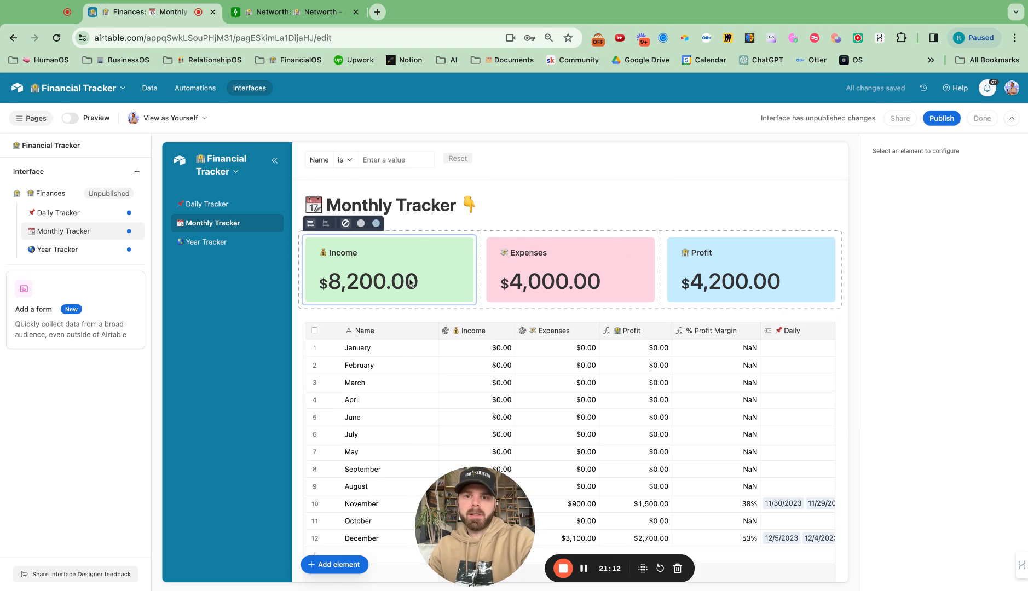
pyautogui.click(364, 225)
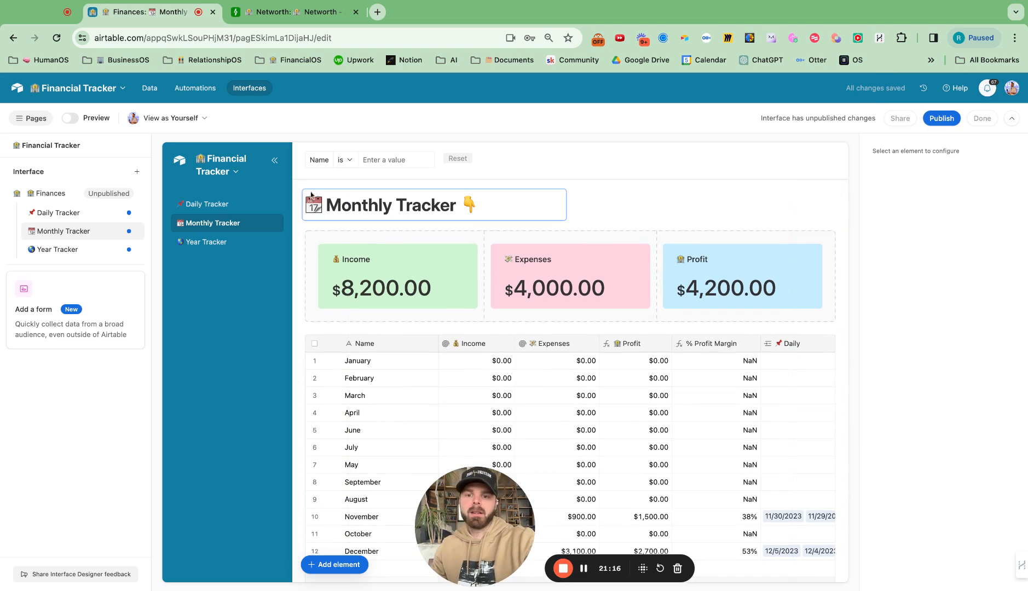
pyautogui.click(378, 164)
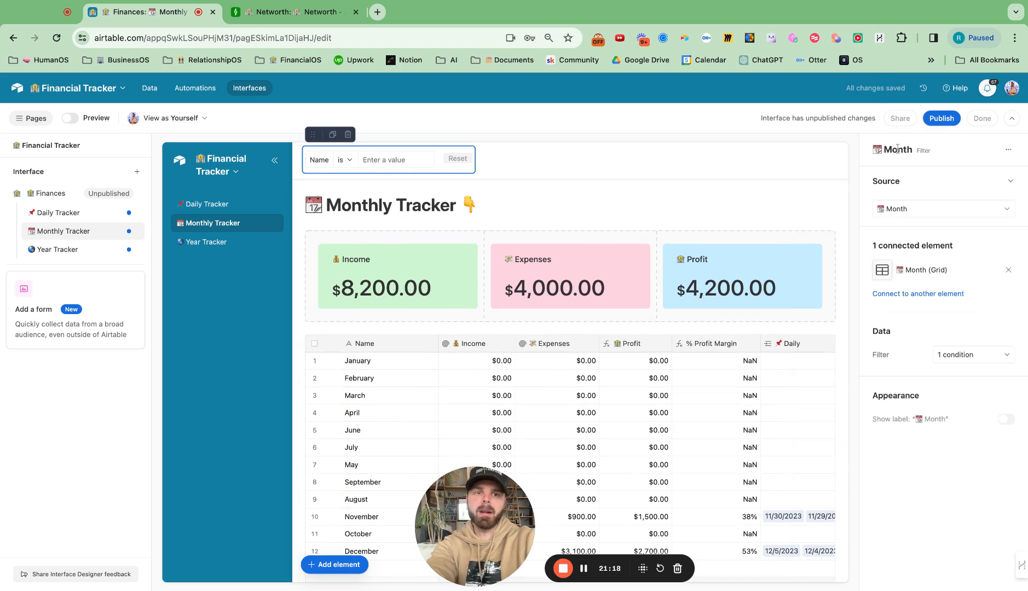
# - Publish the Finances interface and dismiss the offer to share it
pyautogui.click(941, 119)
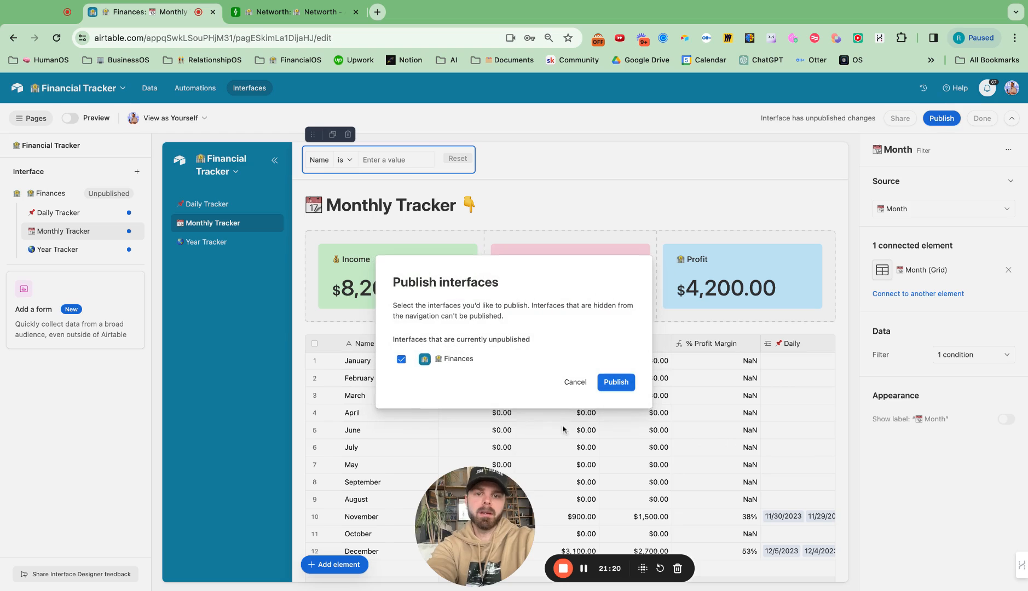
pyautogui.click(615, 382)
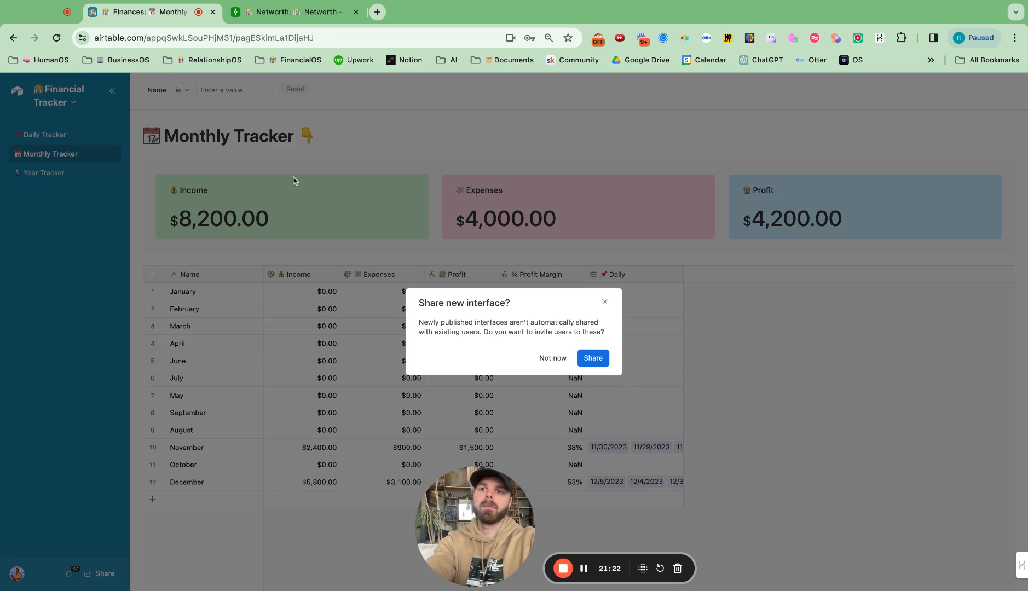
pyautogui.click(325, 151)
# - Test the Name filter on the published Monthly Tracker page with "dece", then clear the filter value
pyautogui.click(221, 89)
pyautogui.write('d')
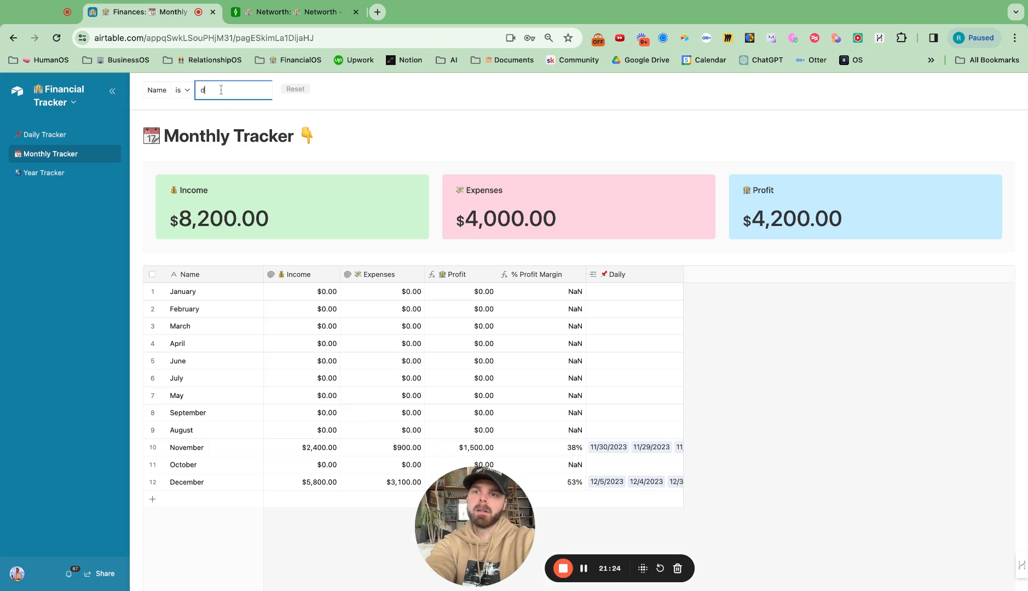
pyautogui.write('ece')
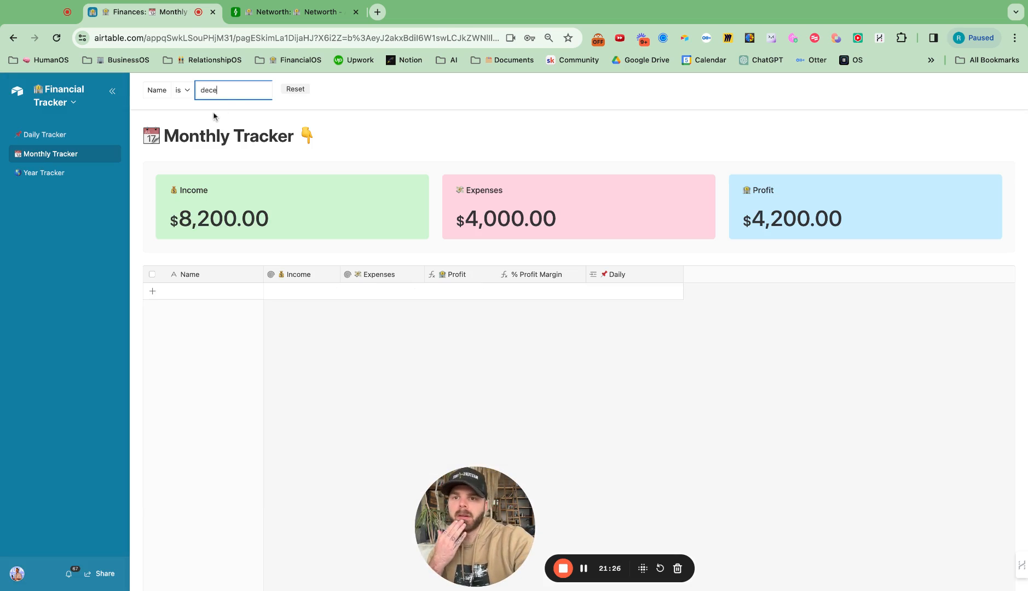
pyautogui.press('BackSpace')
pyautogui.press('BackSpace')
pyautogui.press('BackSpace')
pyautogui.press('BackSpace')
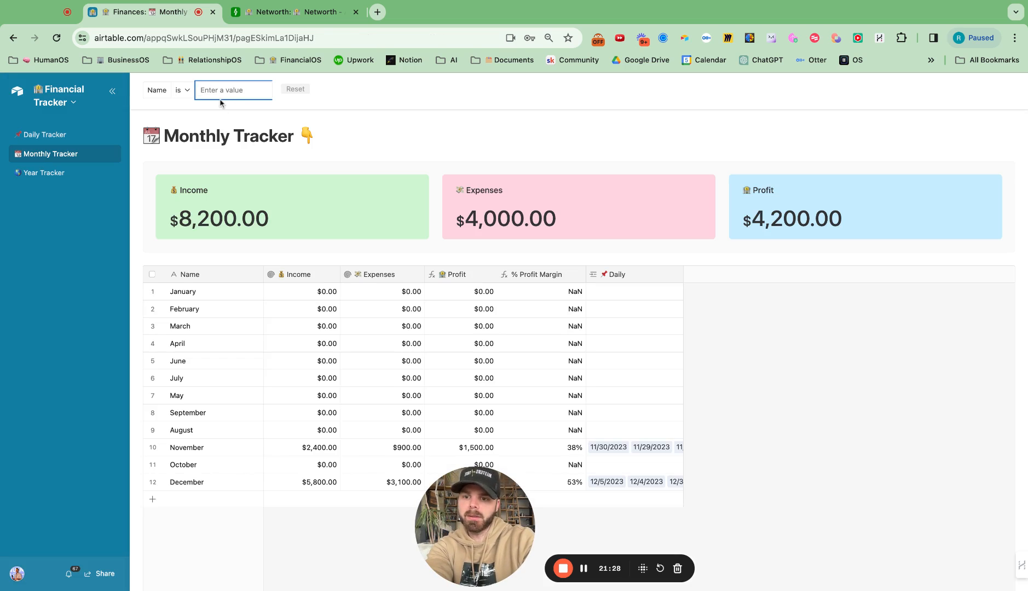
# - Reopen the interface for editing and change the Month filter's Name condition operator to contains
pyautogui.click(63, 103)
pyautogui.click(54, 125)
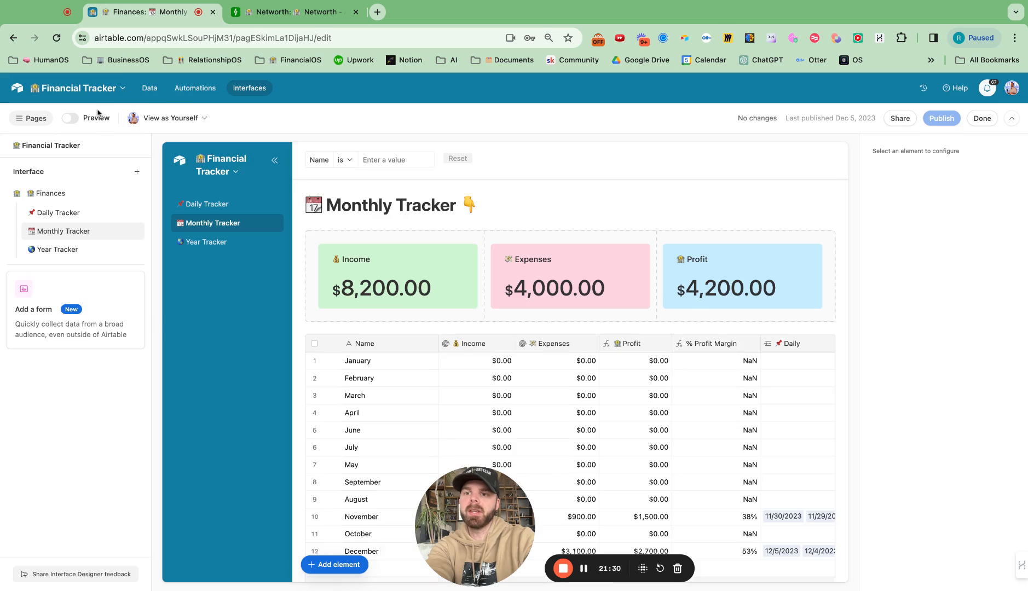
pyautogui.click(344, 161)
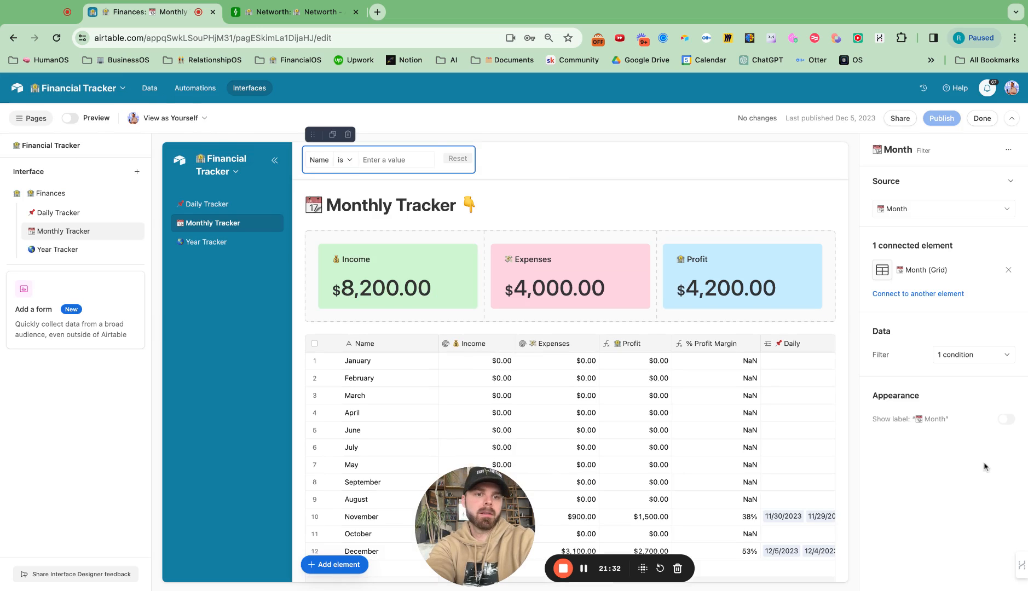
pyautogui.click(973, 362)
pyautogui.click(845, 425)
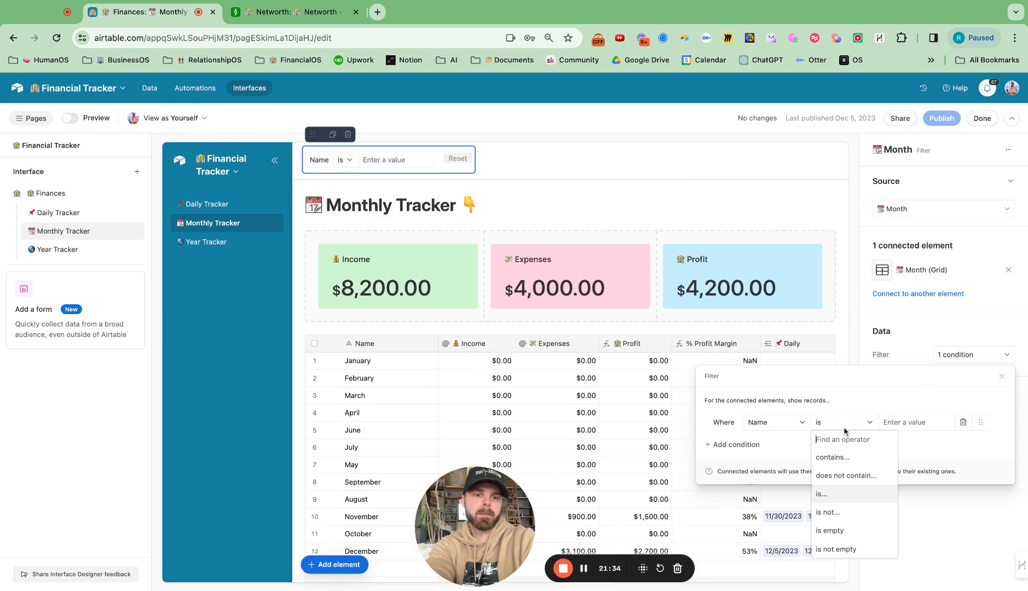
pyautogui.click(841, 458)
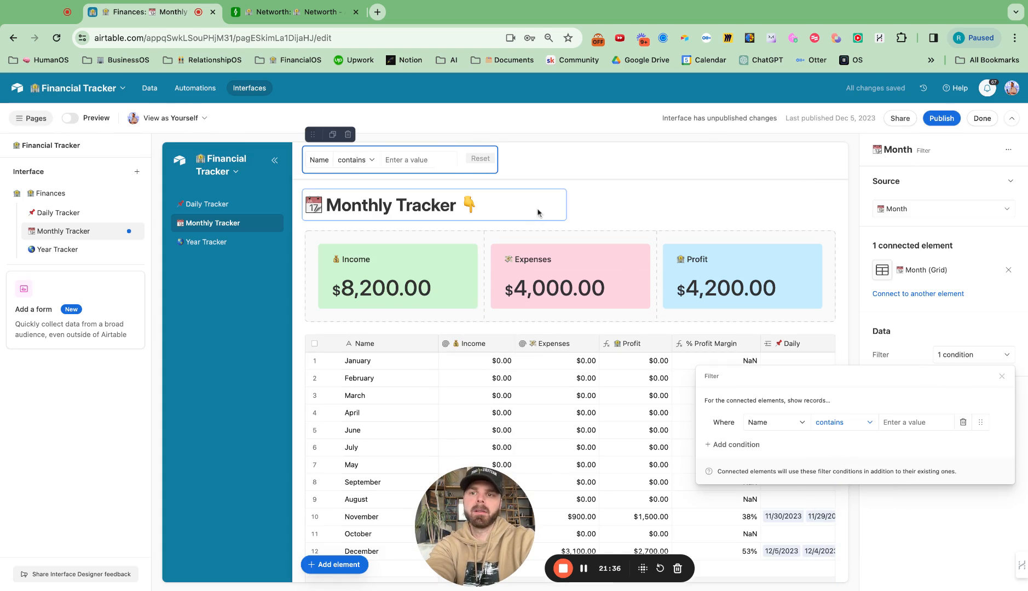
# - Publish the Finances interface changes and test the Monthly Tracker's Name filter with "December"
pyautogui.click(937, 120)
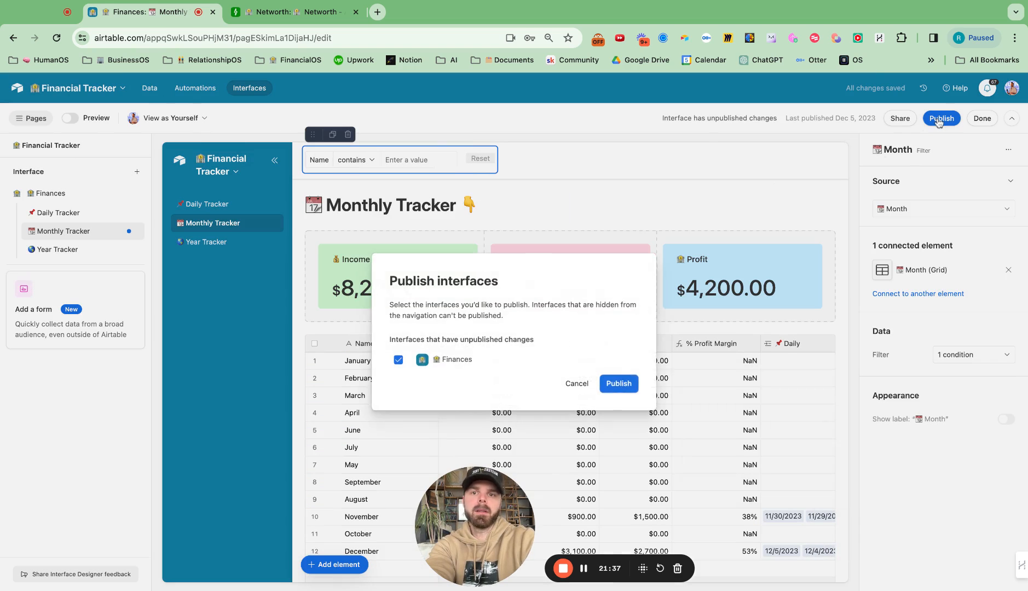
pyautogui.click(623, 385)
pyautogui.click(241, 93)
pyautogui.write('December')
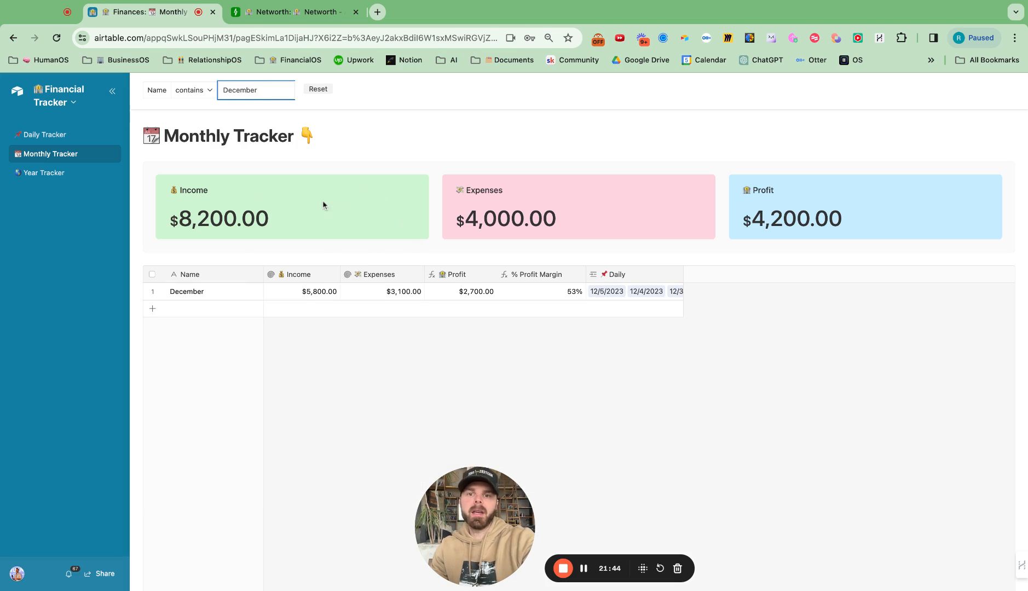
# - Reopen the interface for editing and connect the Income number on the Monthly Tracker page to the existing Month filter
pyautogui.click(82, 102)
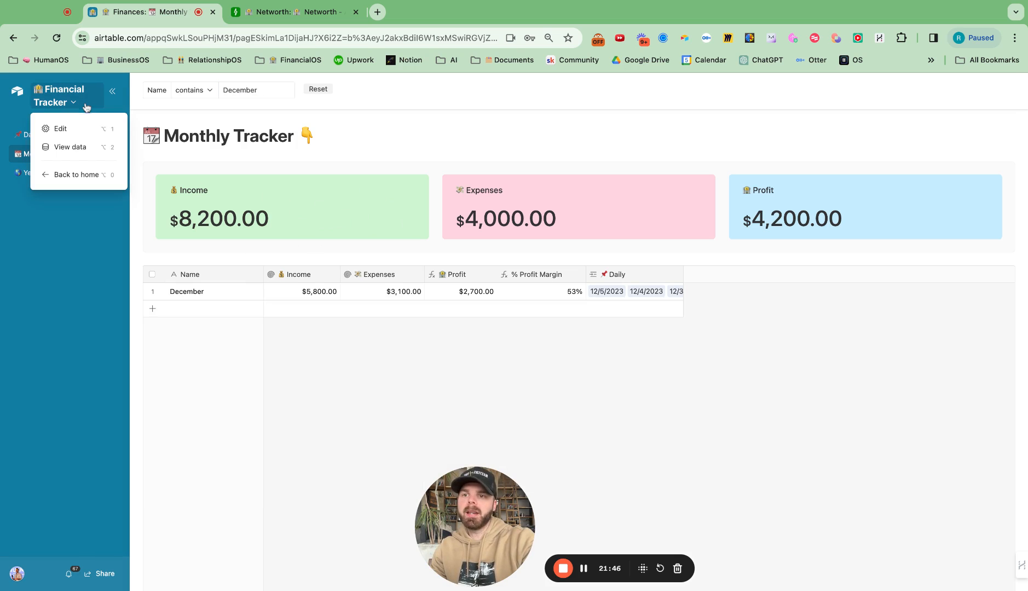
pyautogui.click(57, 129)
pyautogui.click(403, 279)
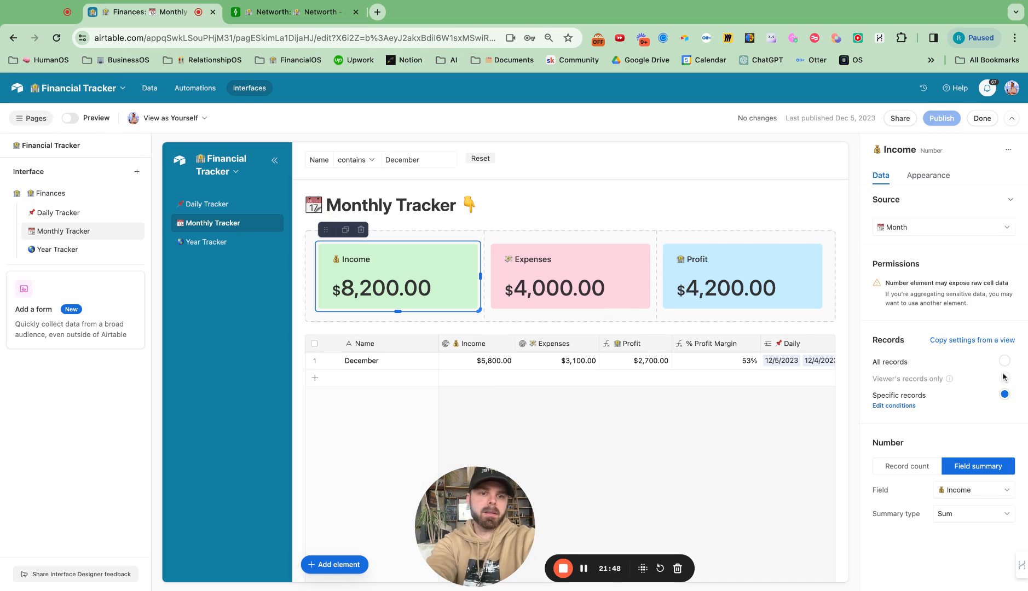
pyautogui.click(901, 407)
pyautogui.click(889, 523)
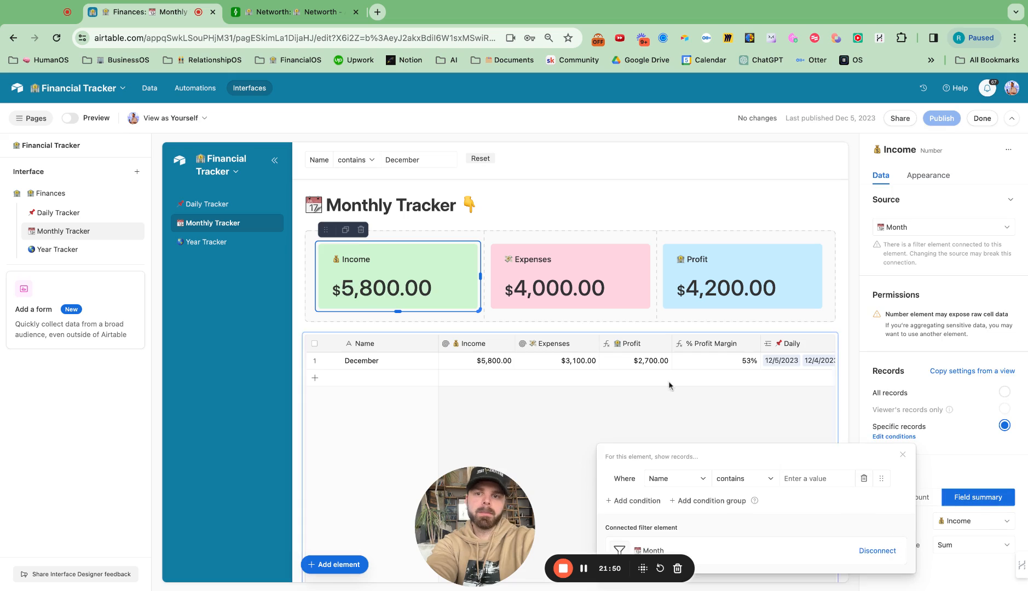
# - Connect the Expenses and Profit numbers on the Monthly Tracker page to the existing Month filter
pyautogui.click(567, 286)
pyautogui.click(901, 407)
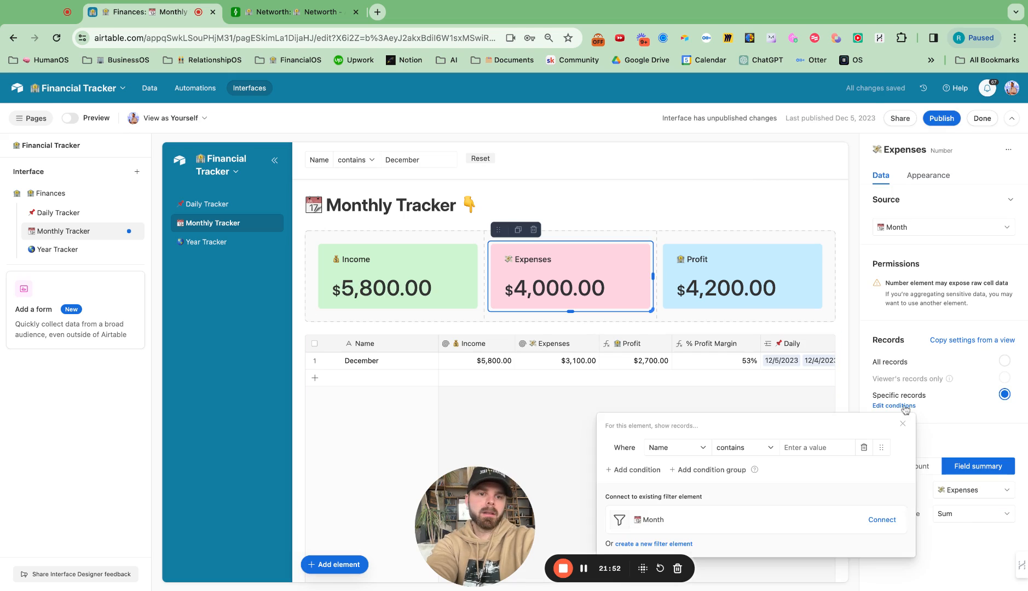
pyautogui.click(883, 519)
pyautogui.click(716, 272)
pyautogui.click(716, 272)
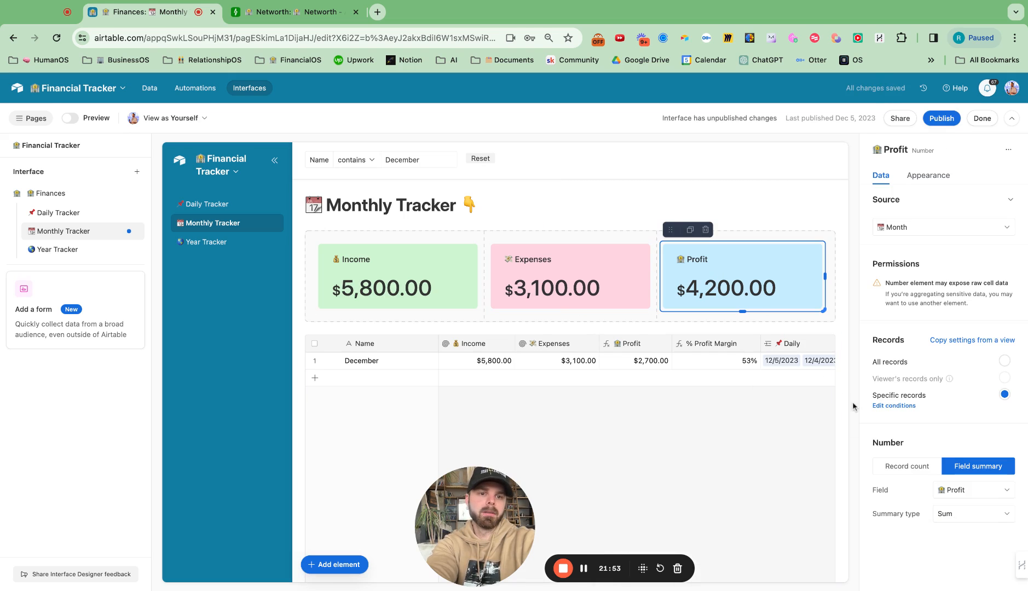
pyautogui.click(888, 405)
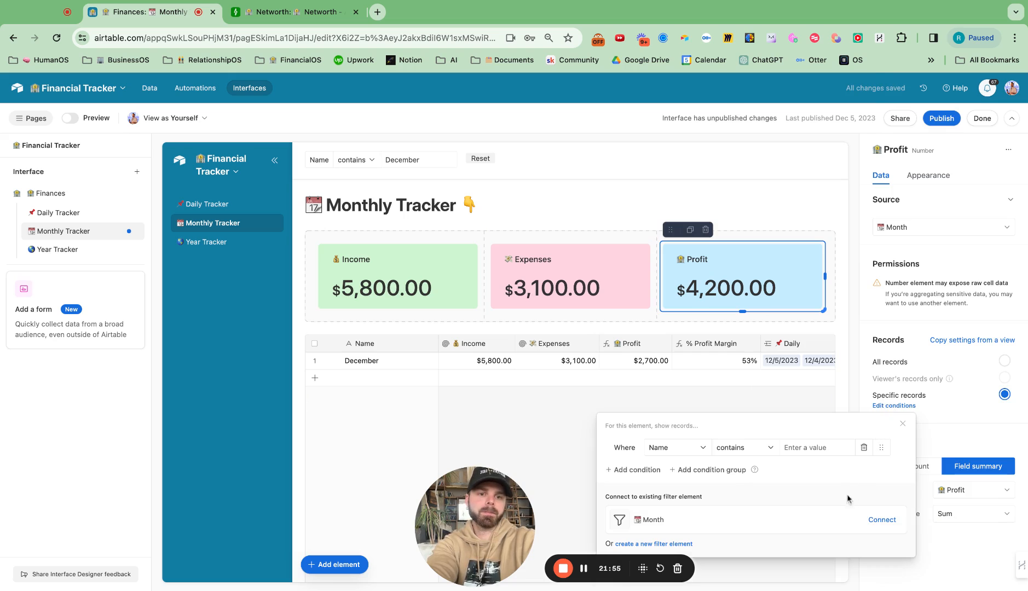
pyautogui.click(884, 520)
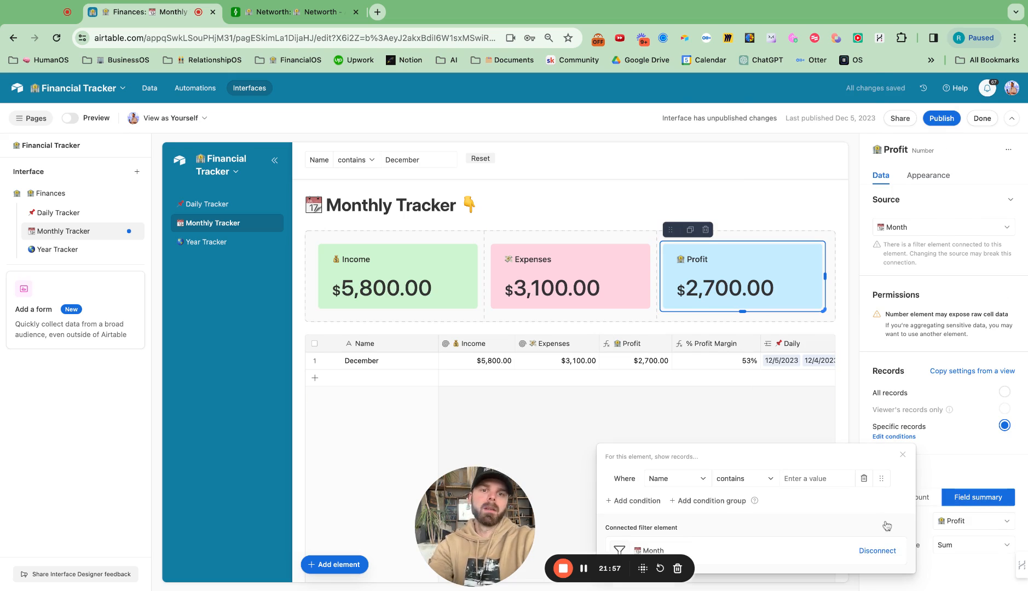
# - Review the Daily Tracker and Year Tracker page layouts, including the Year grid's record, option and field settings
pyautogui.click(221, 205)
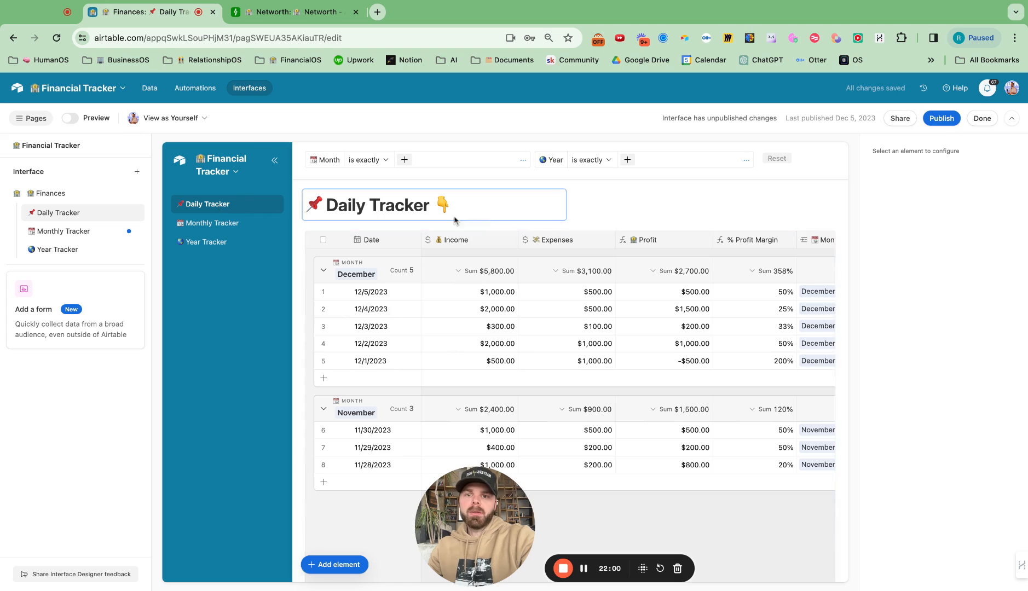
pyautogui.click(200, 242)
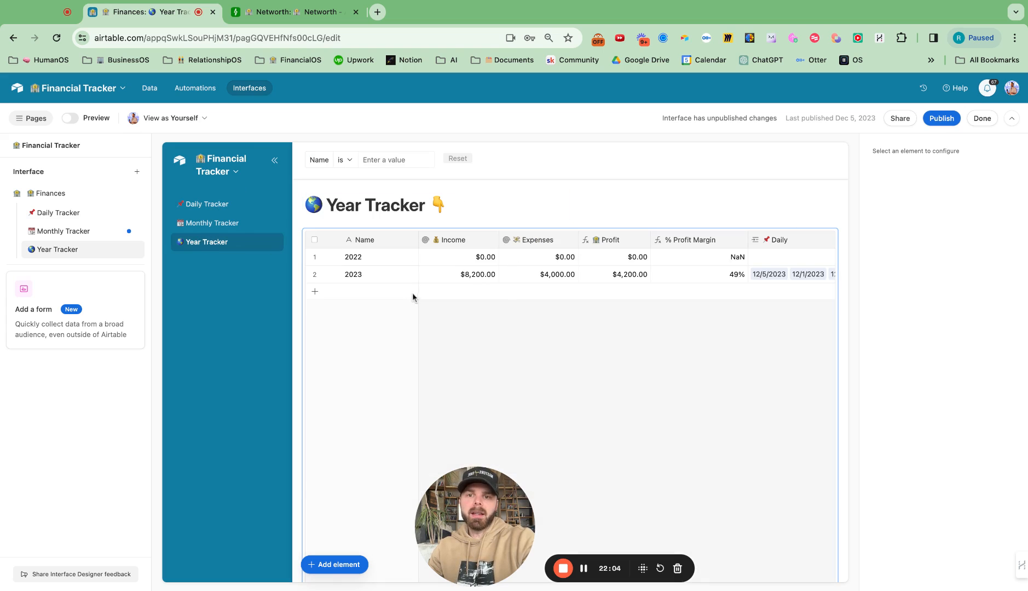
pyautogui.click(635, 366)
pyautogui.scroll(-4, 1001, 460)
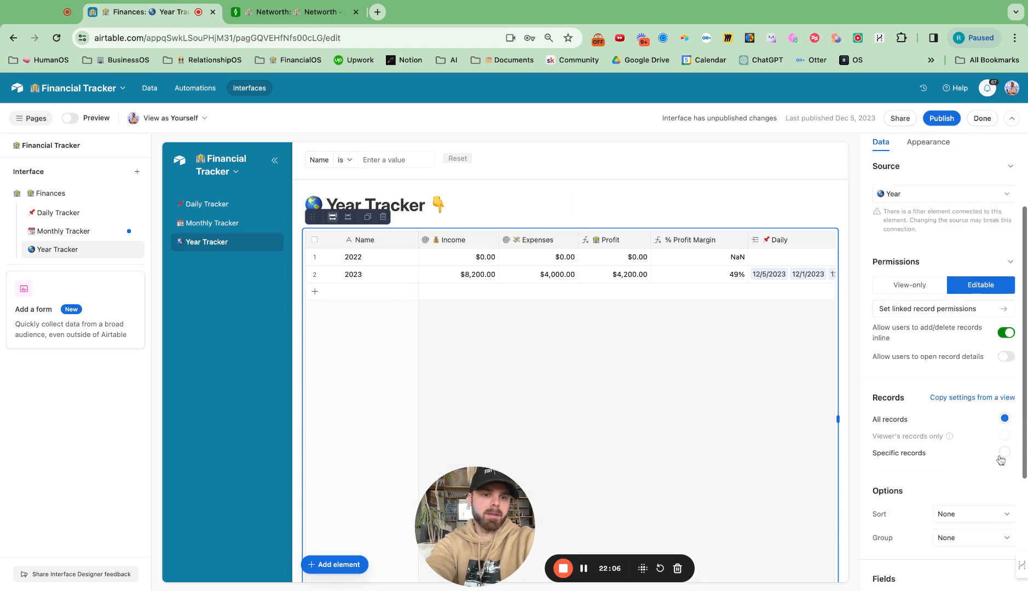
pyautogui.scroll(-3, 1001, 460)
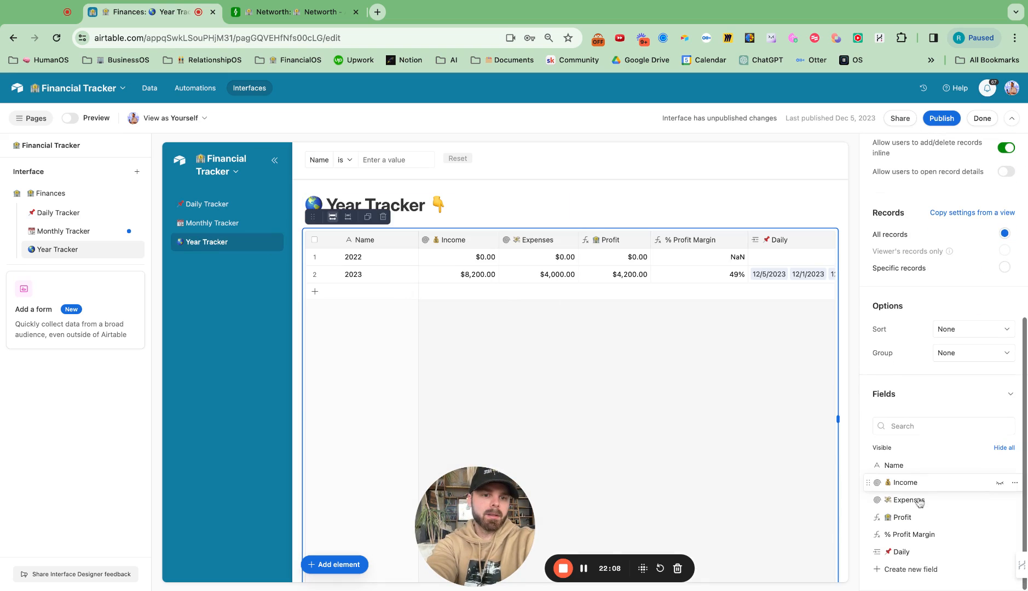
pyautogui.click(314, 274)
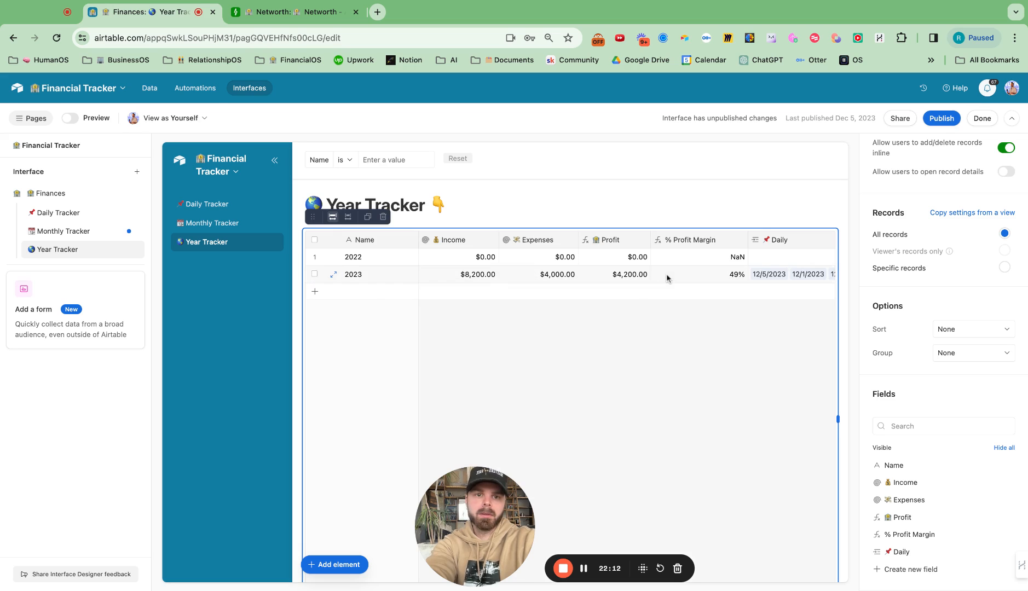
pyautogui.click(230, 204)
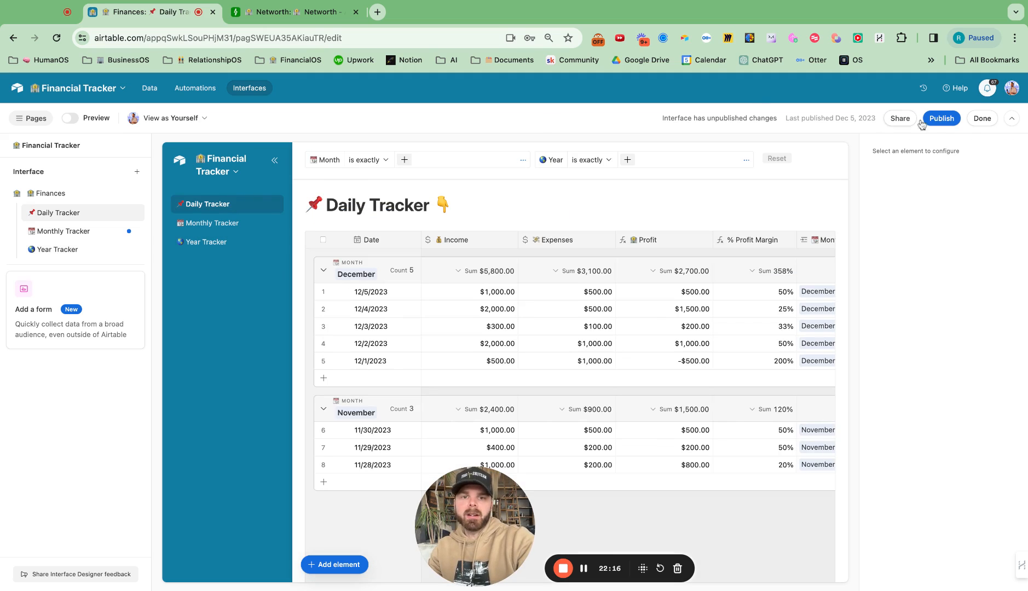
# - Publish the updated Finances interface and check the published Monthly Tracker and Year Tracker pages
pyautogui.click(945, 121)
pyautogui.click(613, 383)
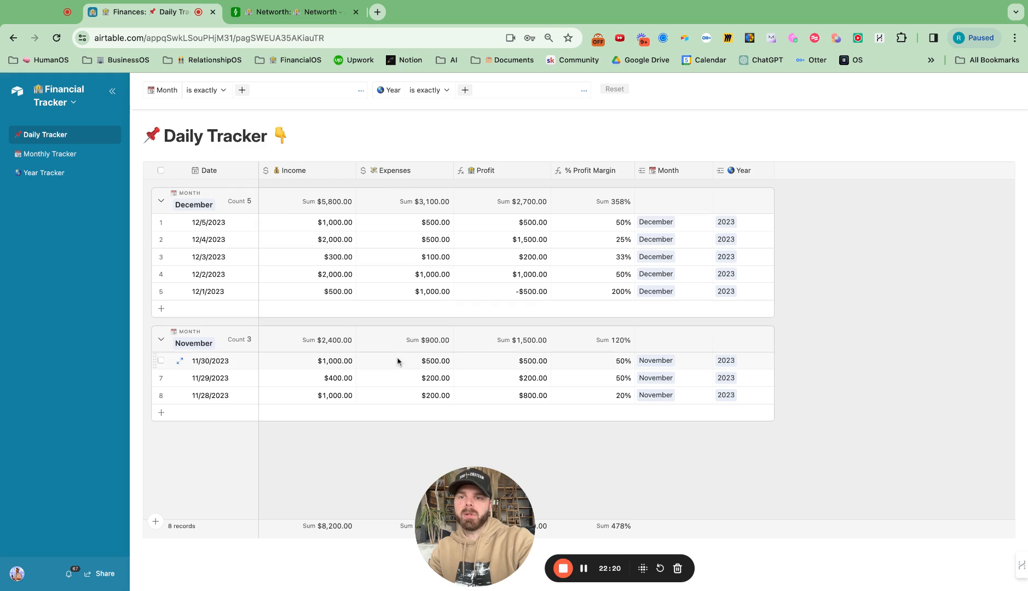
pyautogui.click(46, 152)
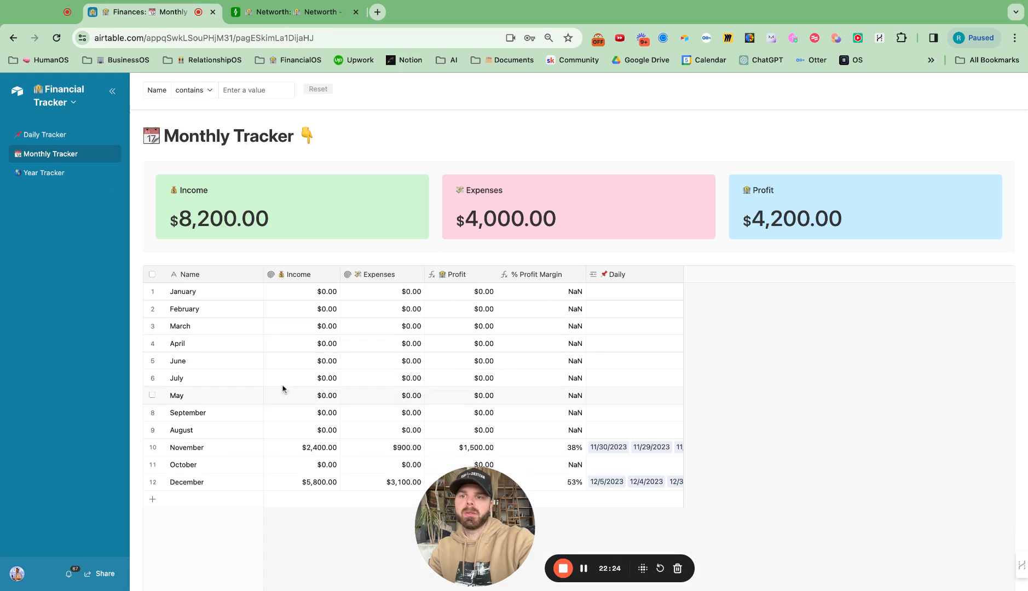
pyautogui.click(49, 173)
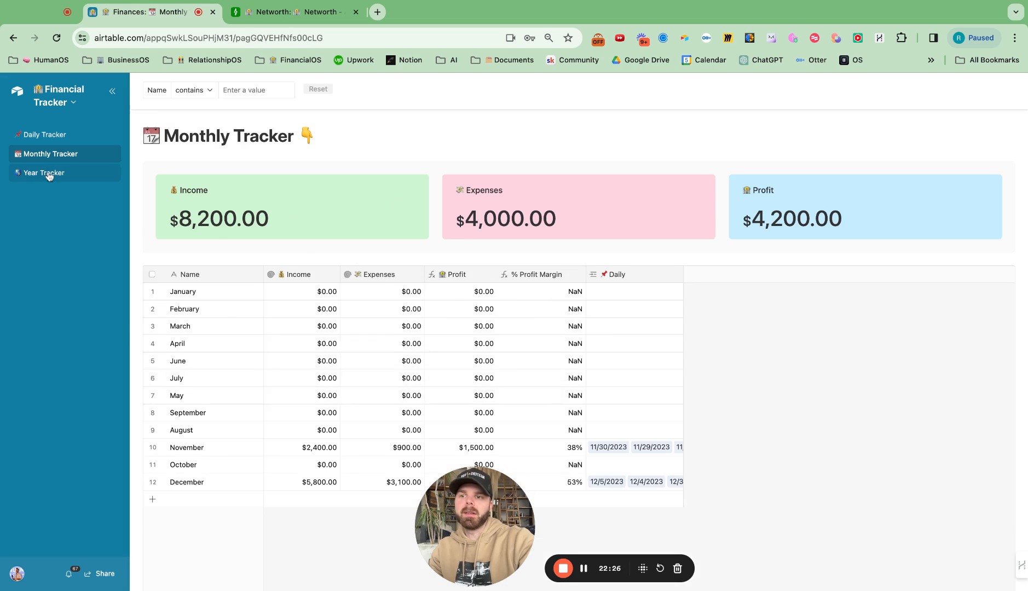